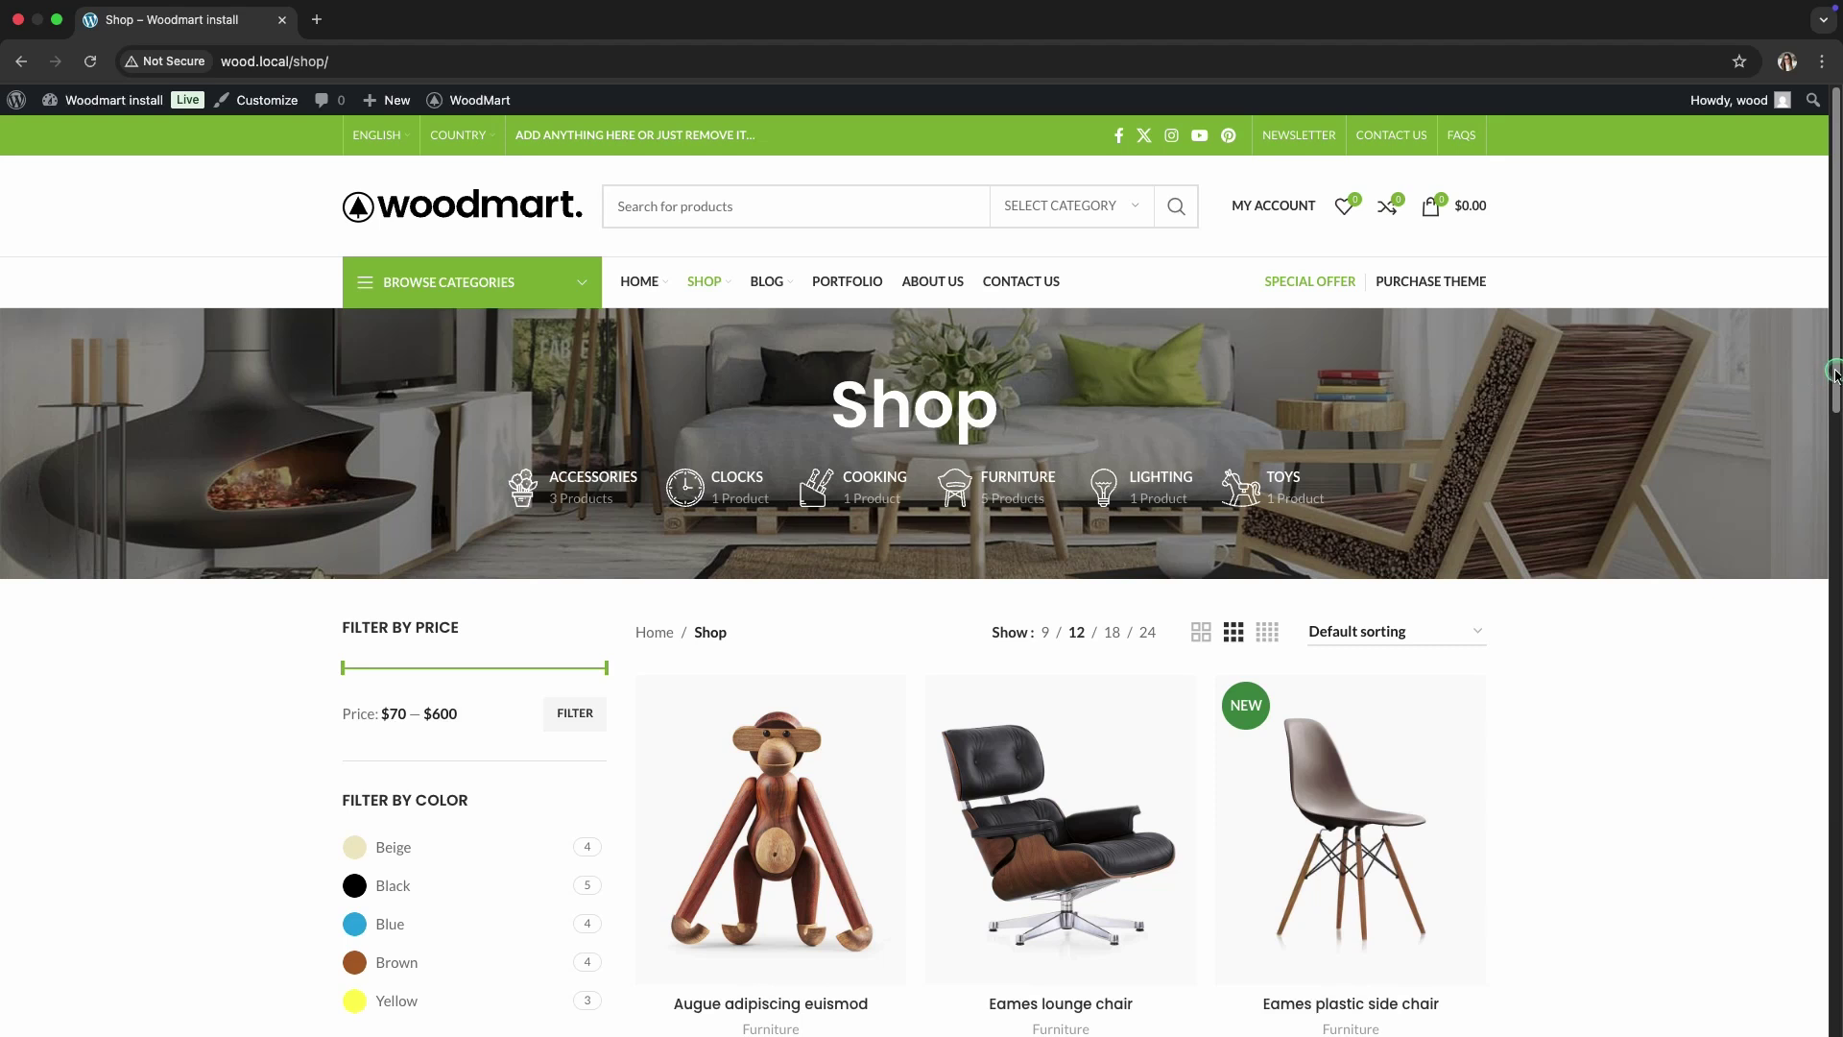
# Step: Go to the Product archive > Products grid section of WoodMart Theme settings
pyautogui.moveTo(1835, 373); pyautogui.dragTo(1797, 362)
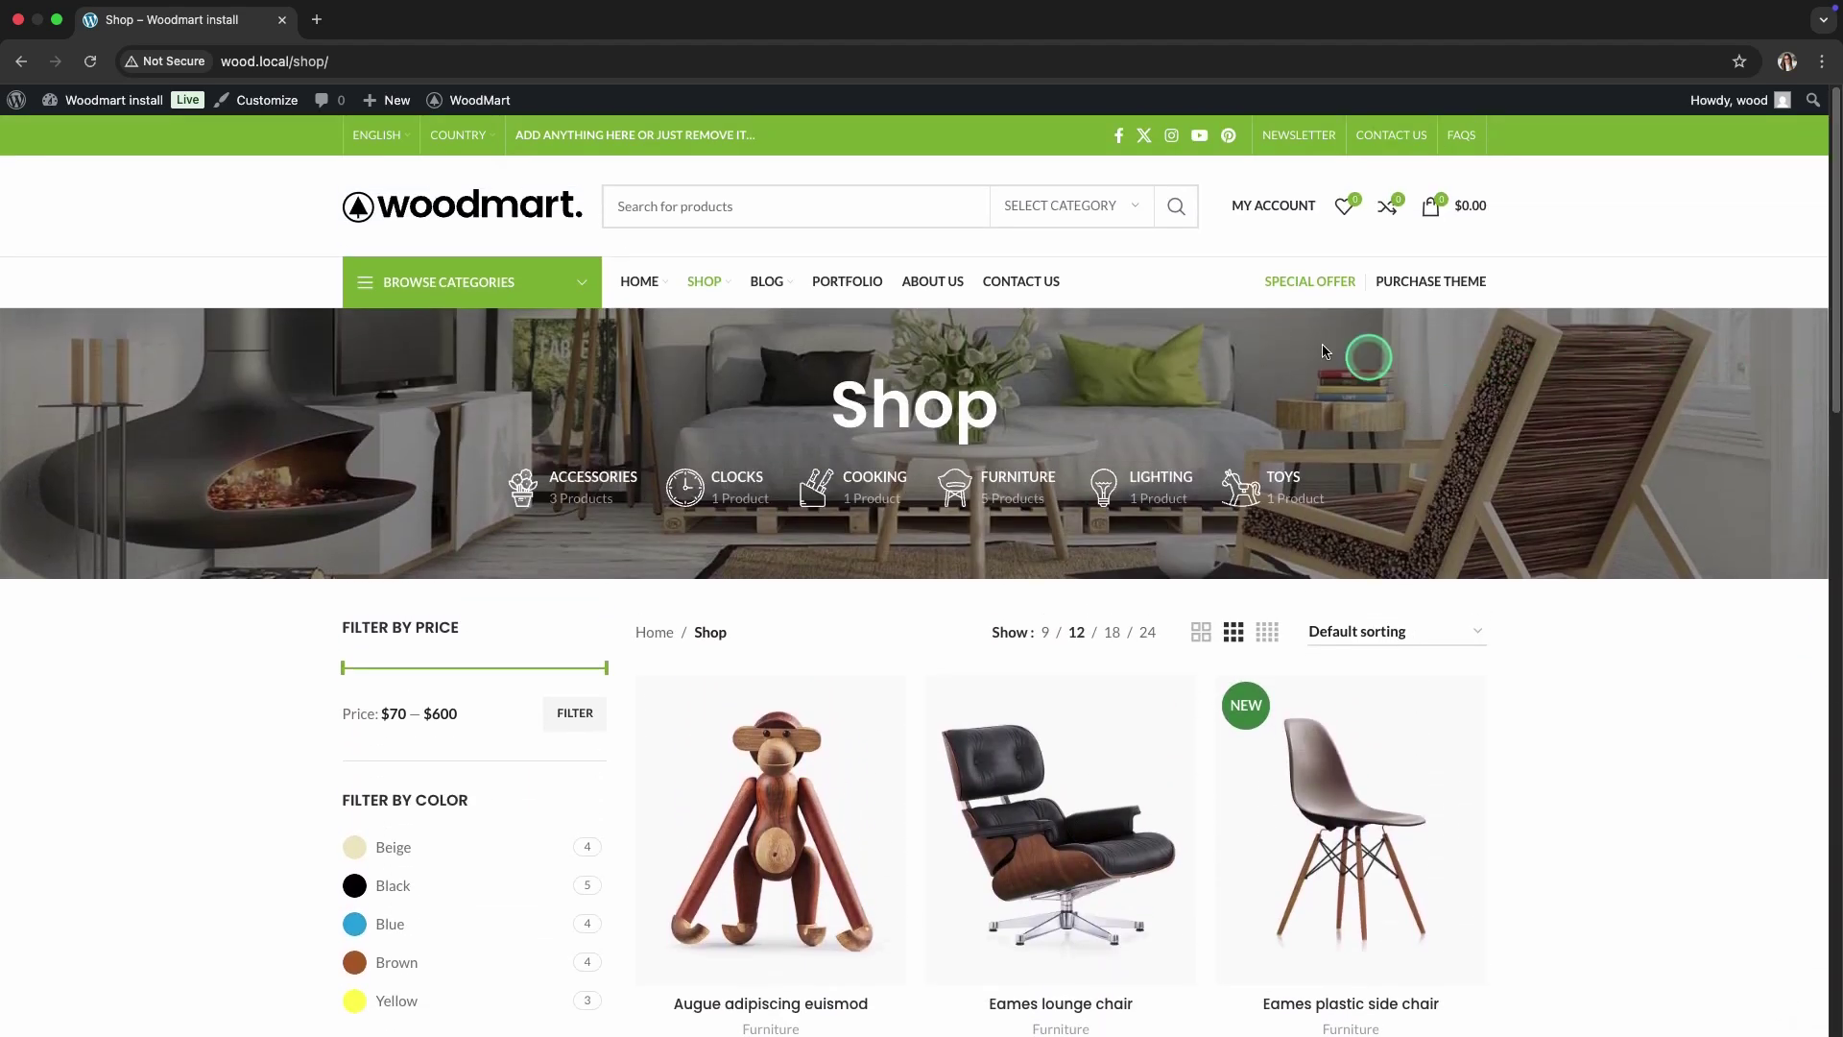
pyautogui.moveTo(445, 96)
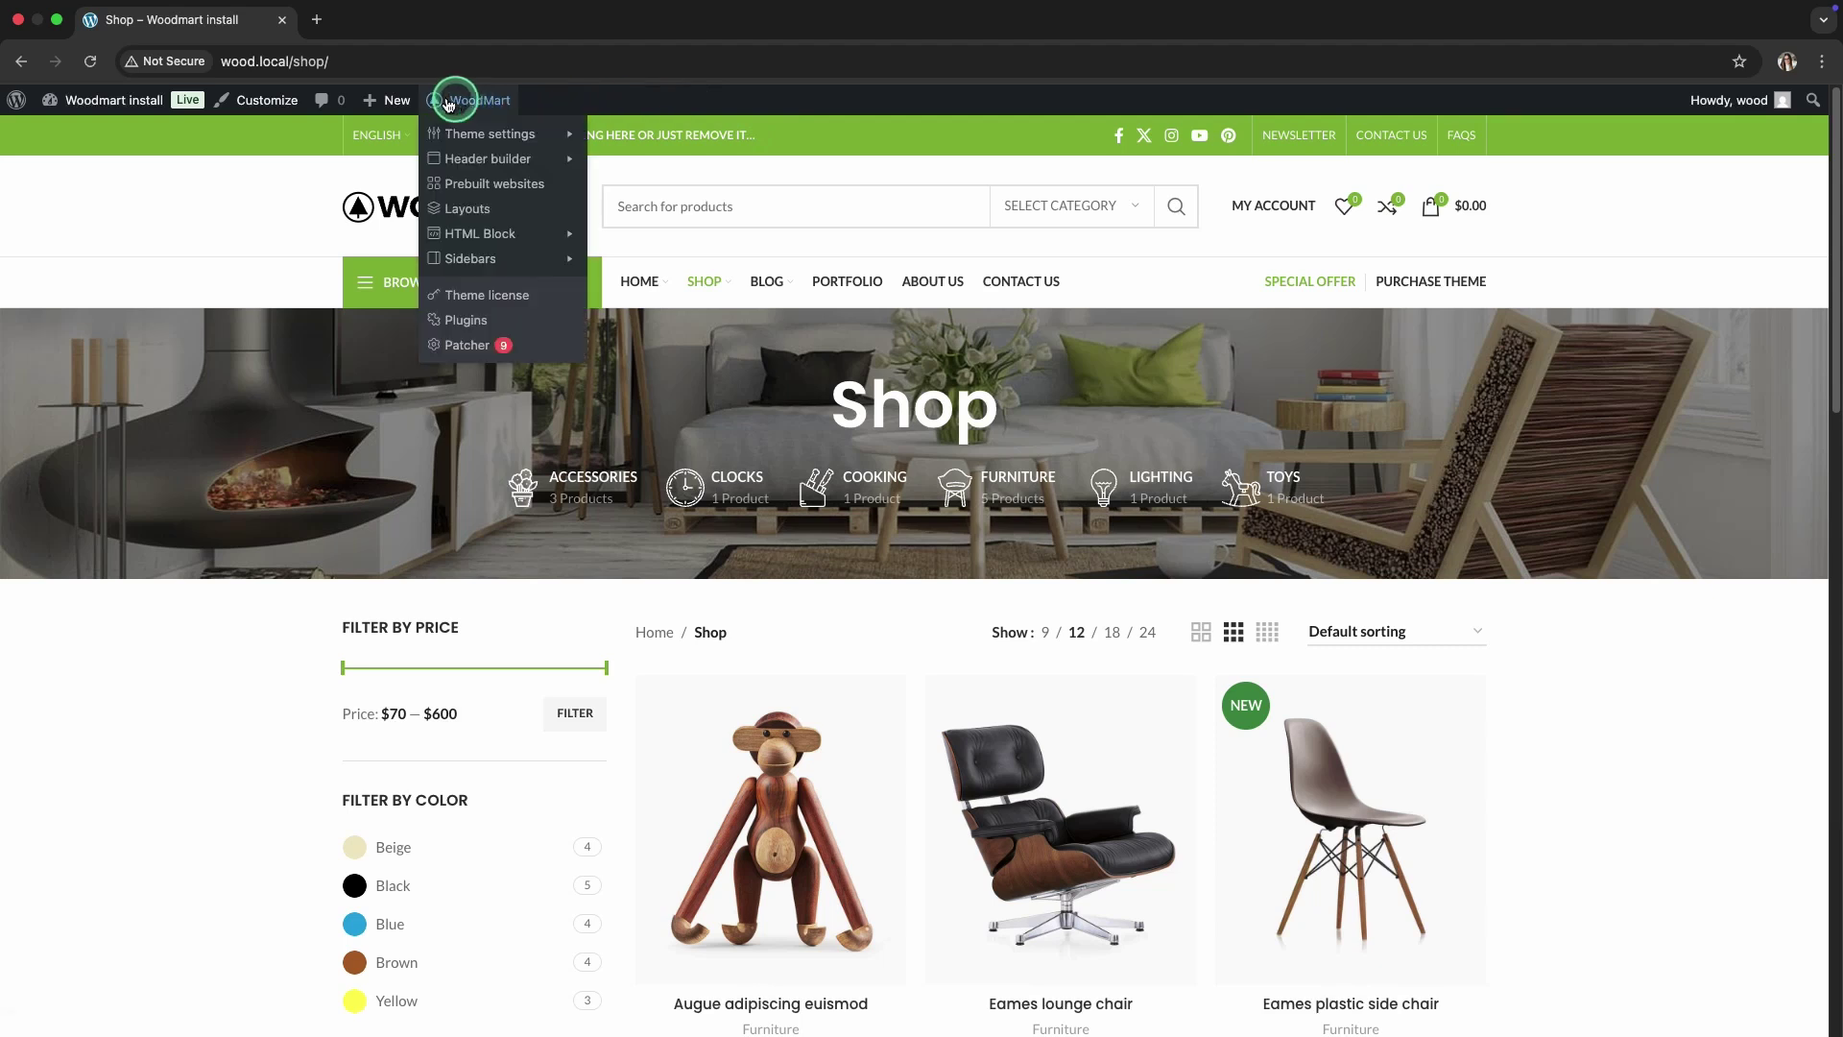
pyautogui.click(436, 129)
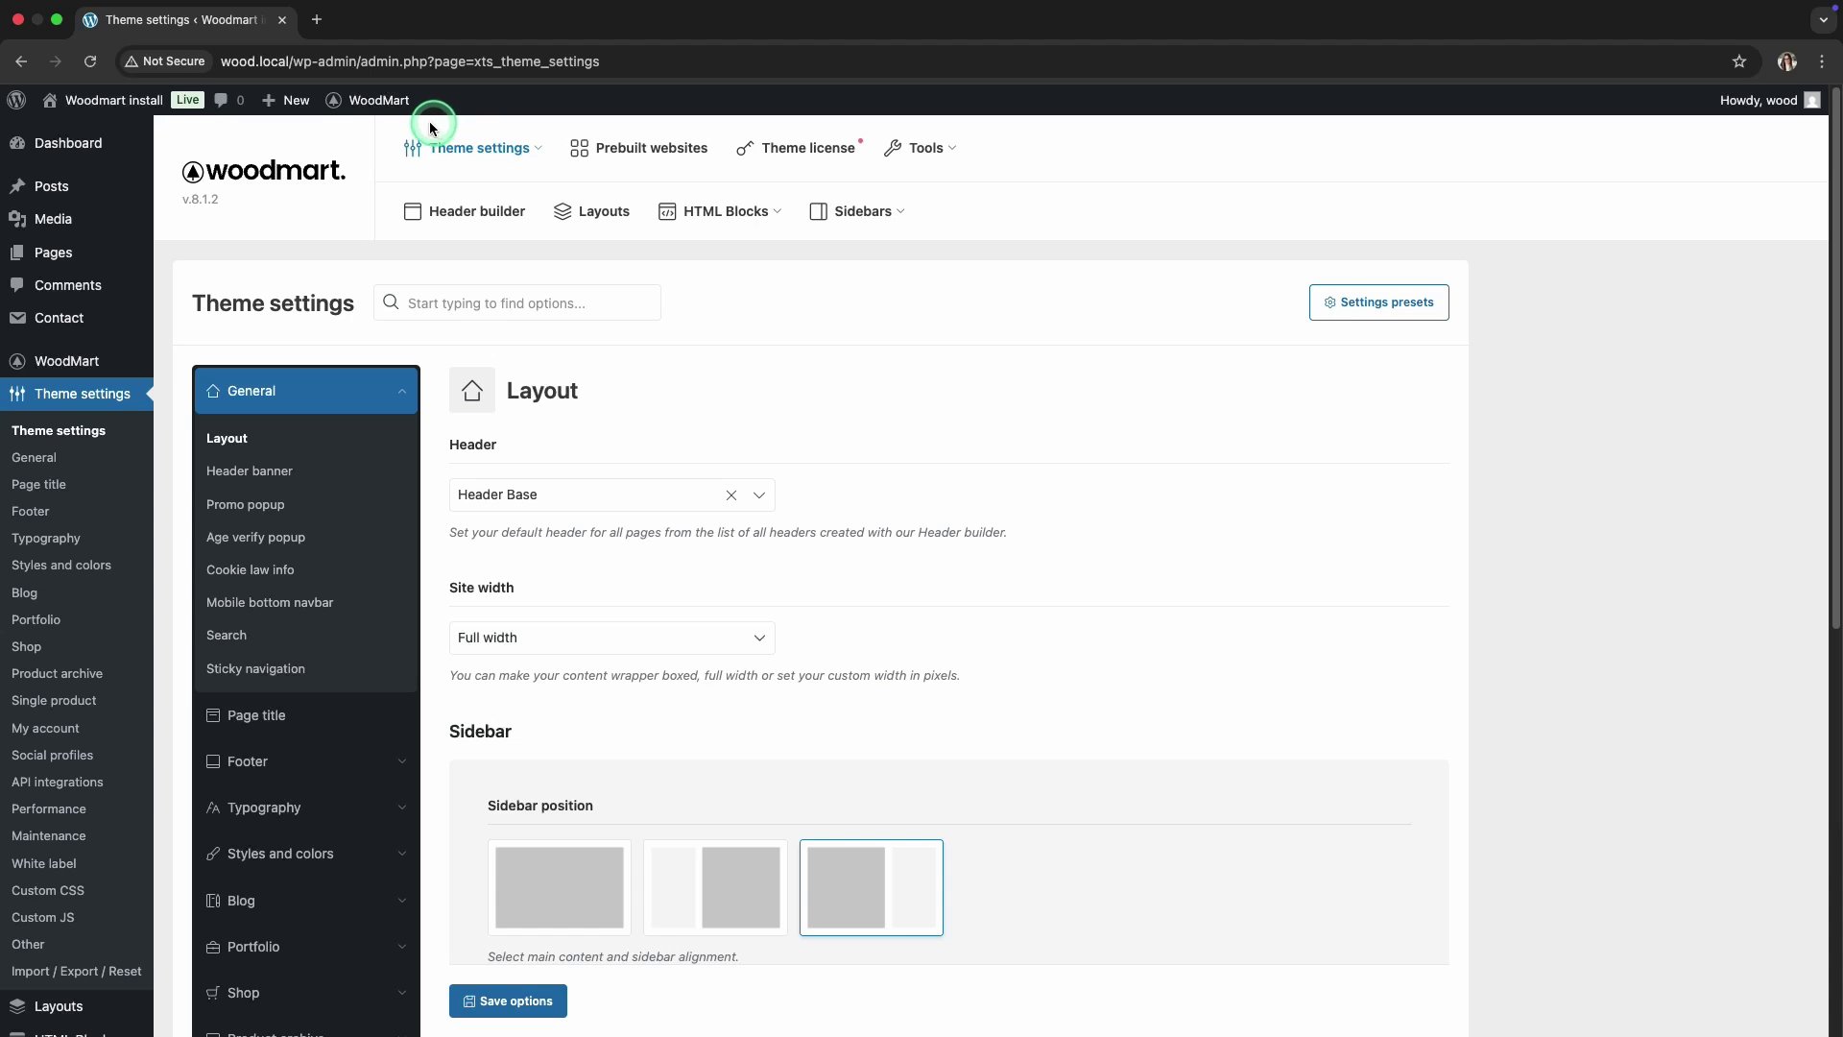
pyautogui.scroll(-5, 335, 631)
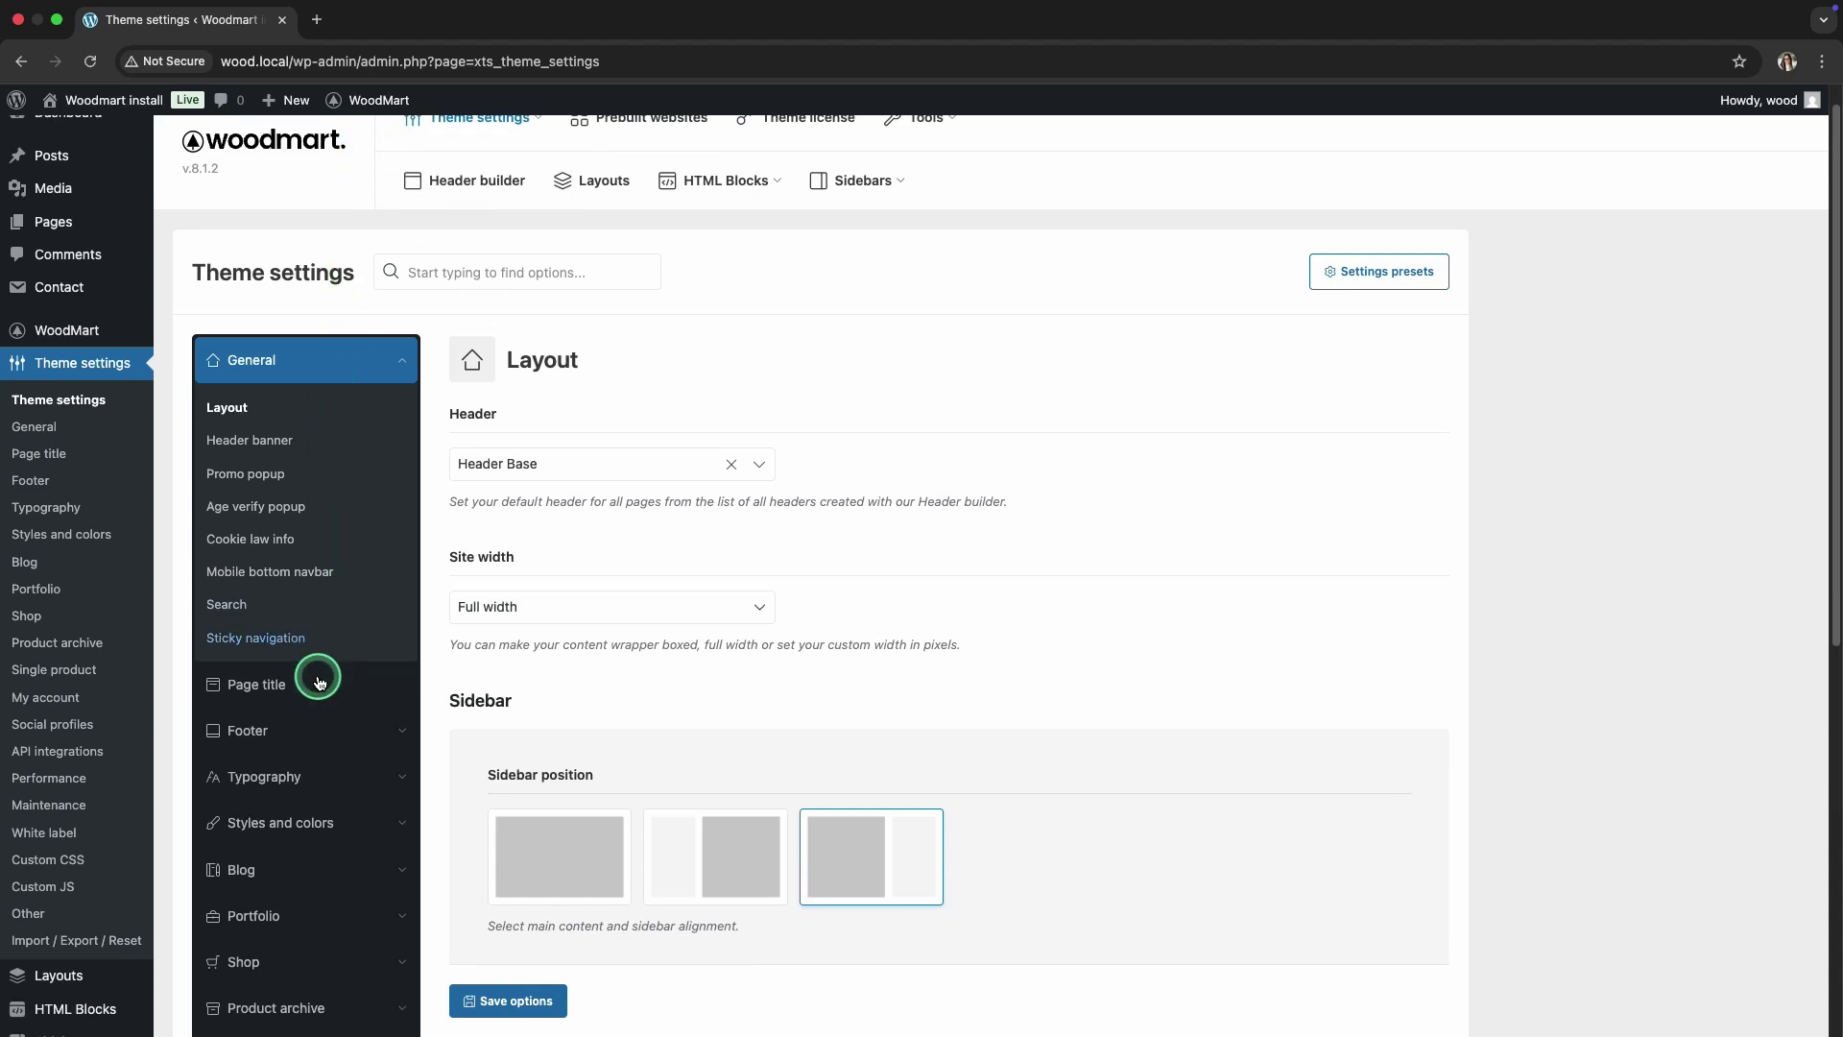
pyautogui.click(295, 612)
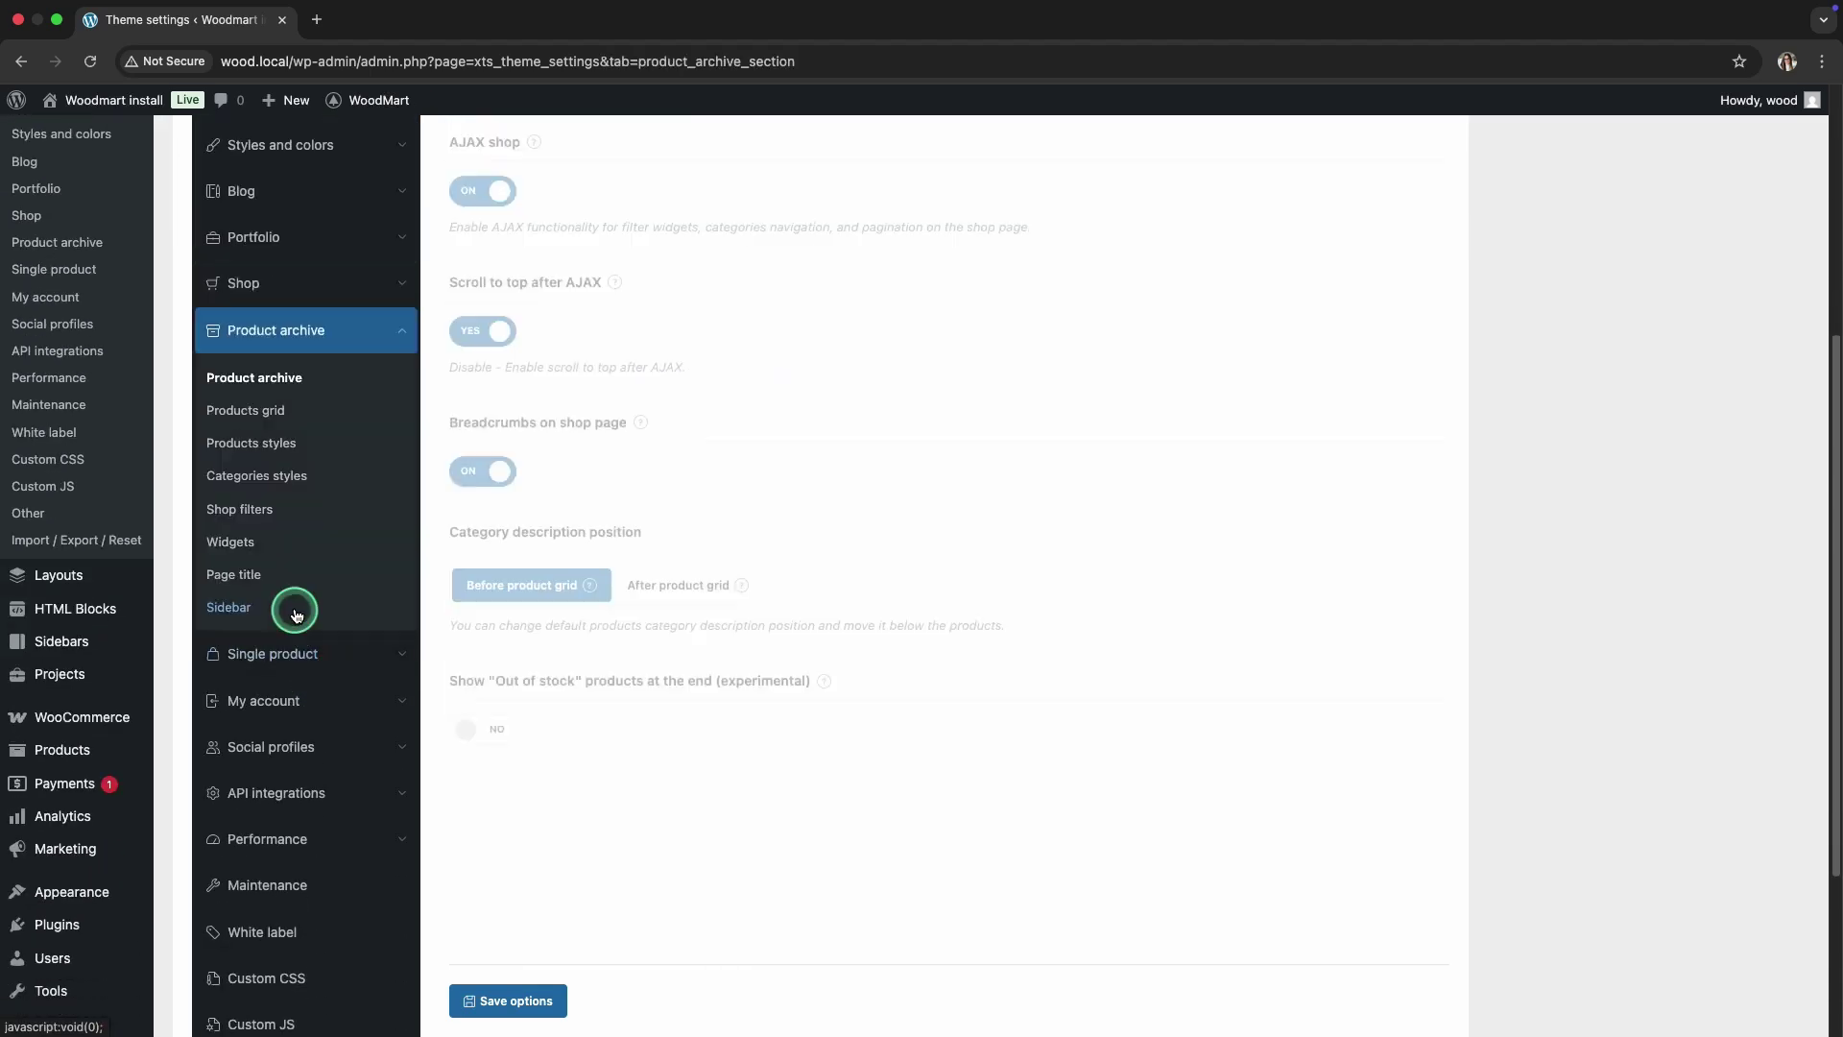
pyautogui.click(268, 411)
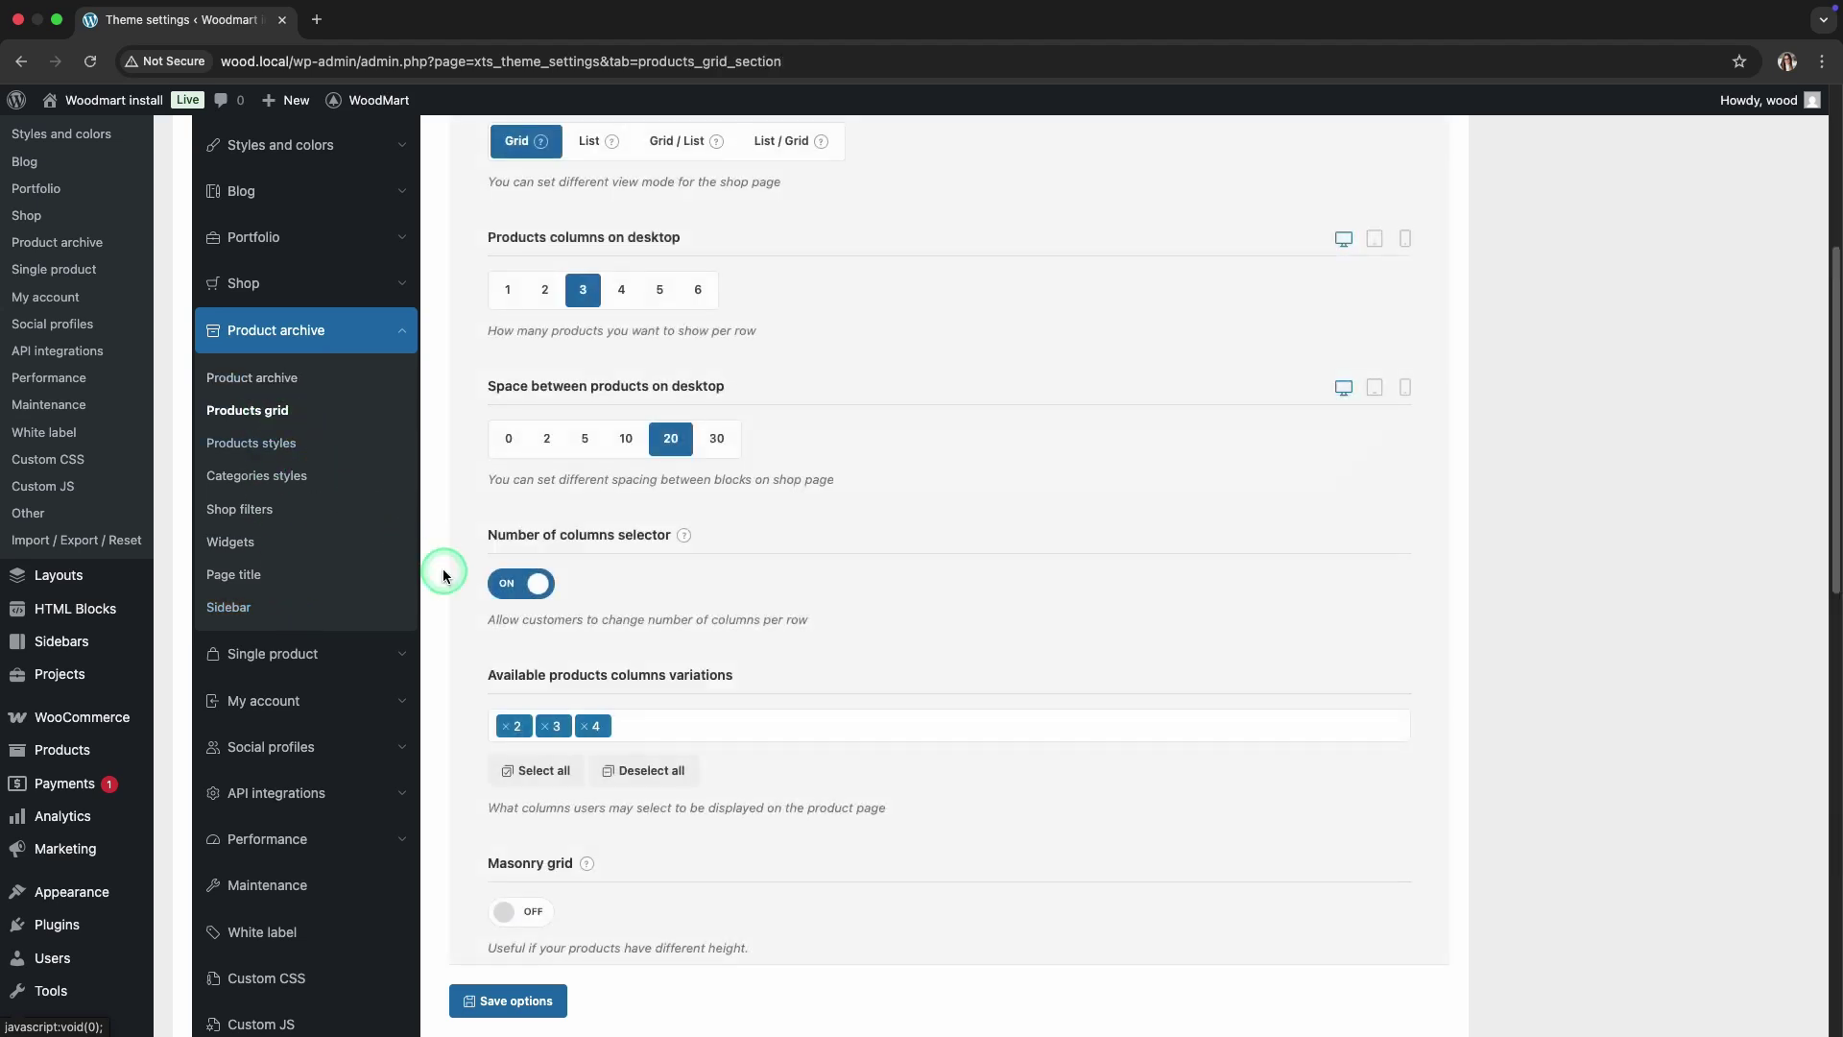
# Step: Change products per page from 12 to 6, choose Load more pagination, and save
pyautogui.scroll(-10, 443, 574)
pyautogui.scroll(-2, 443, 574)
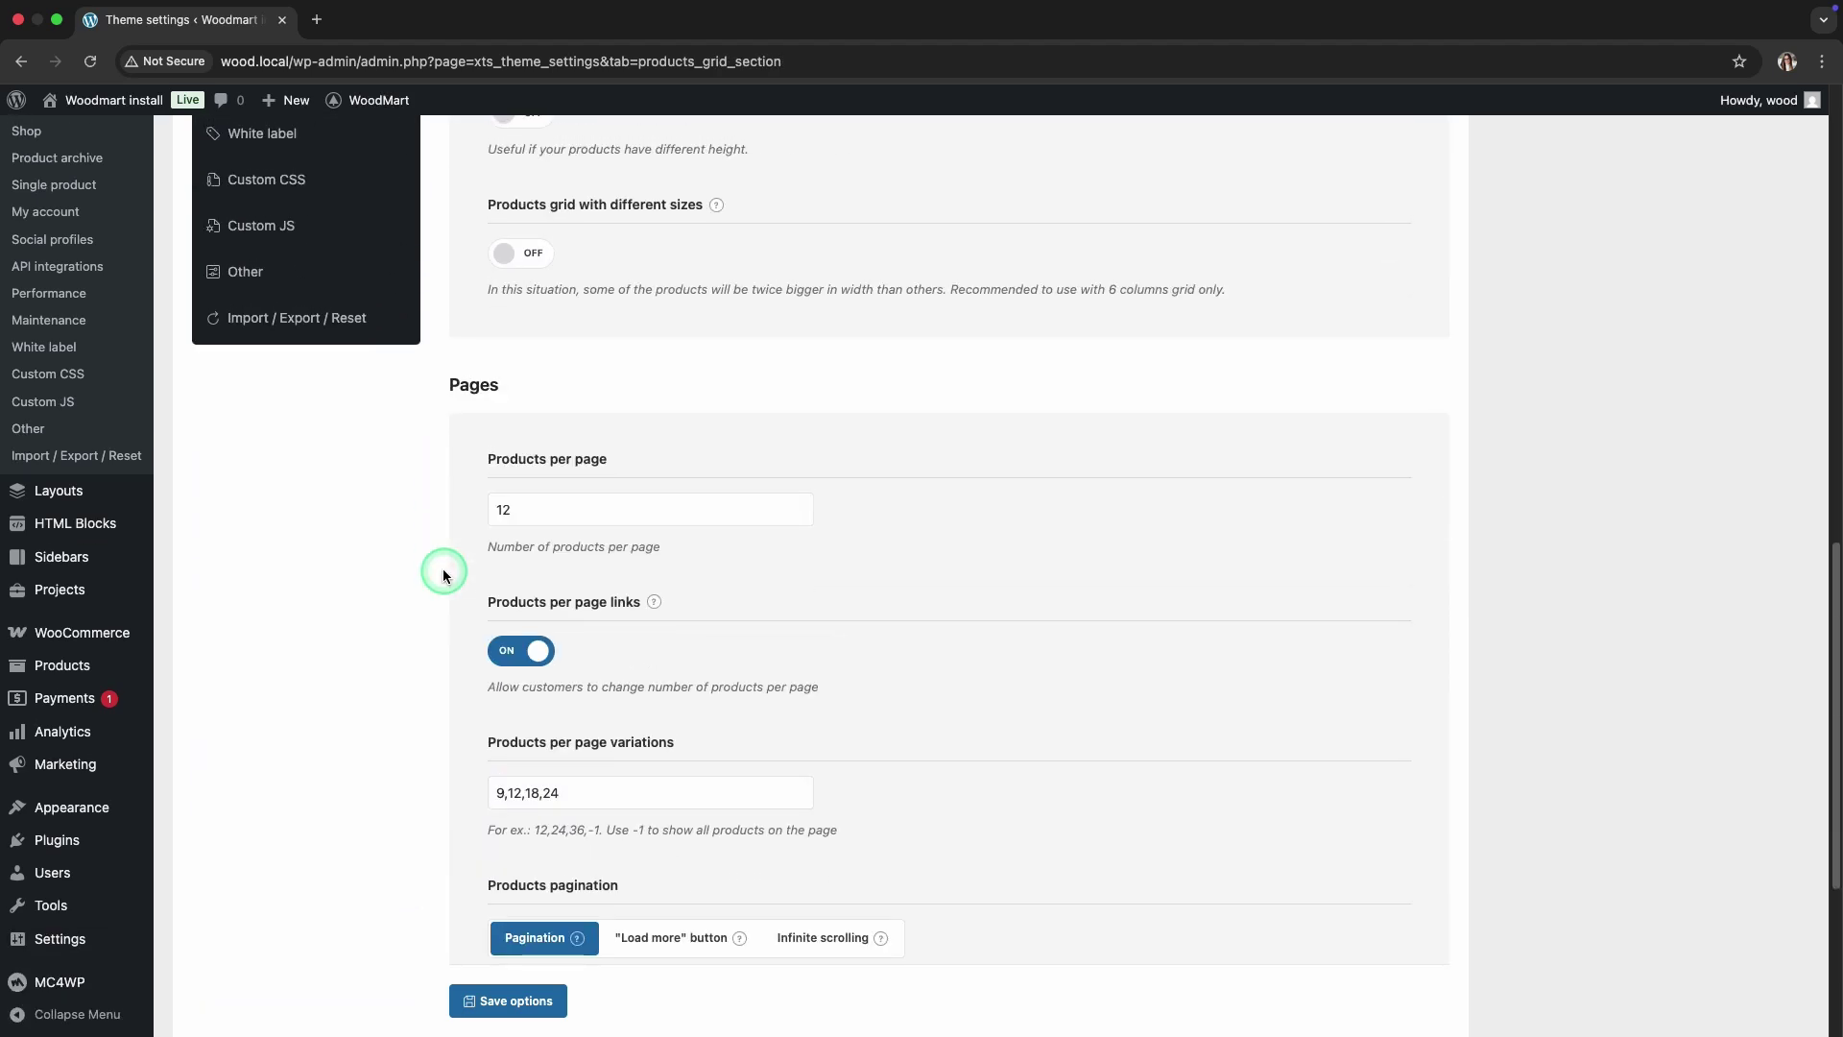
pyautogui.doubleClick(503, 509)
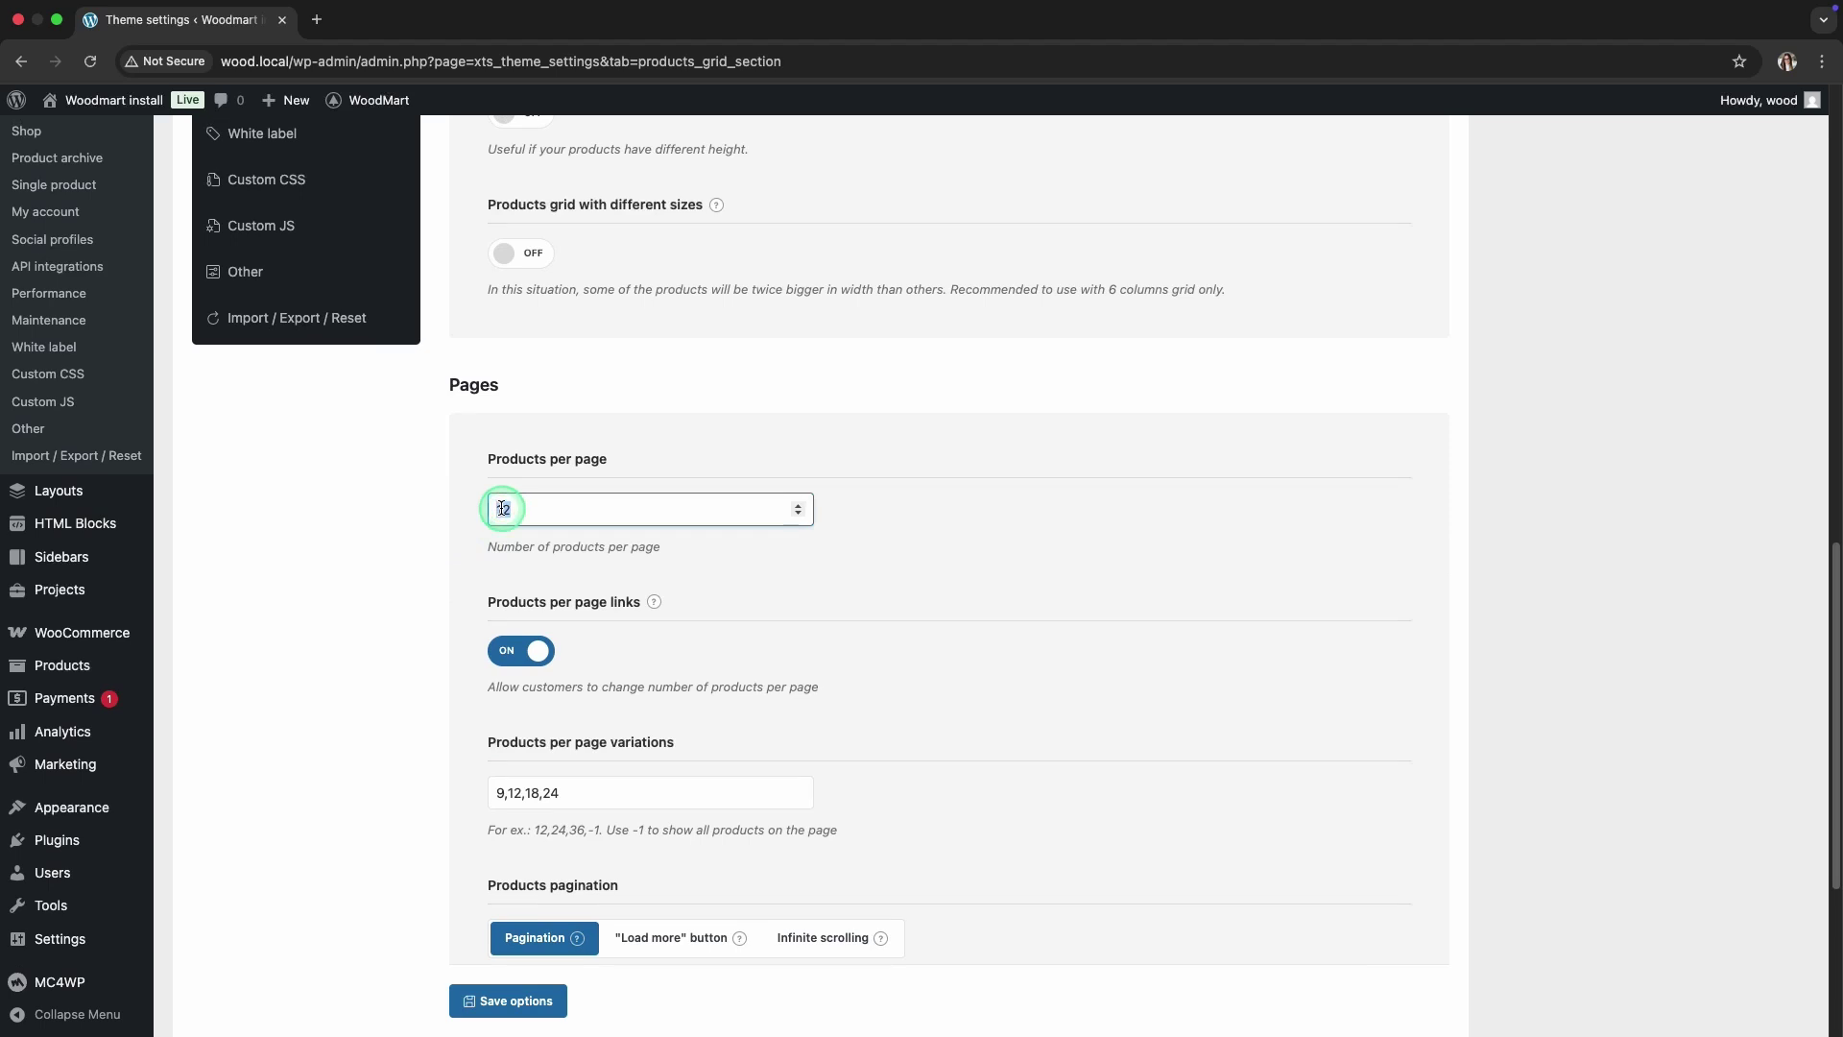
pyautogui.write('6')
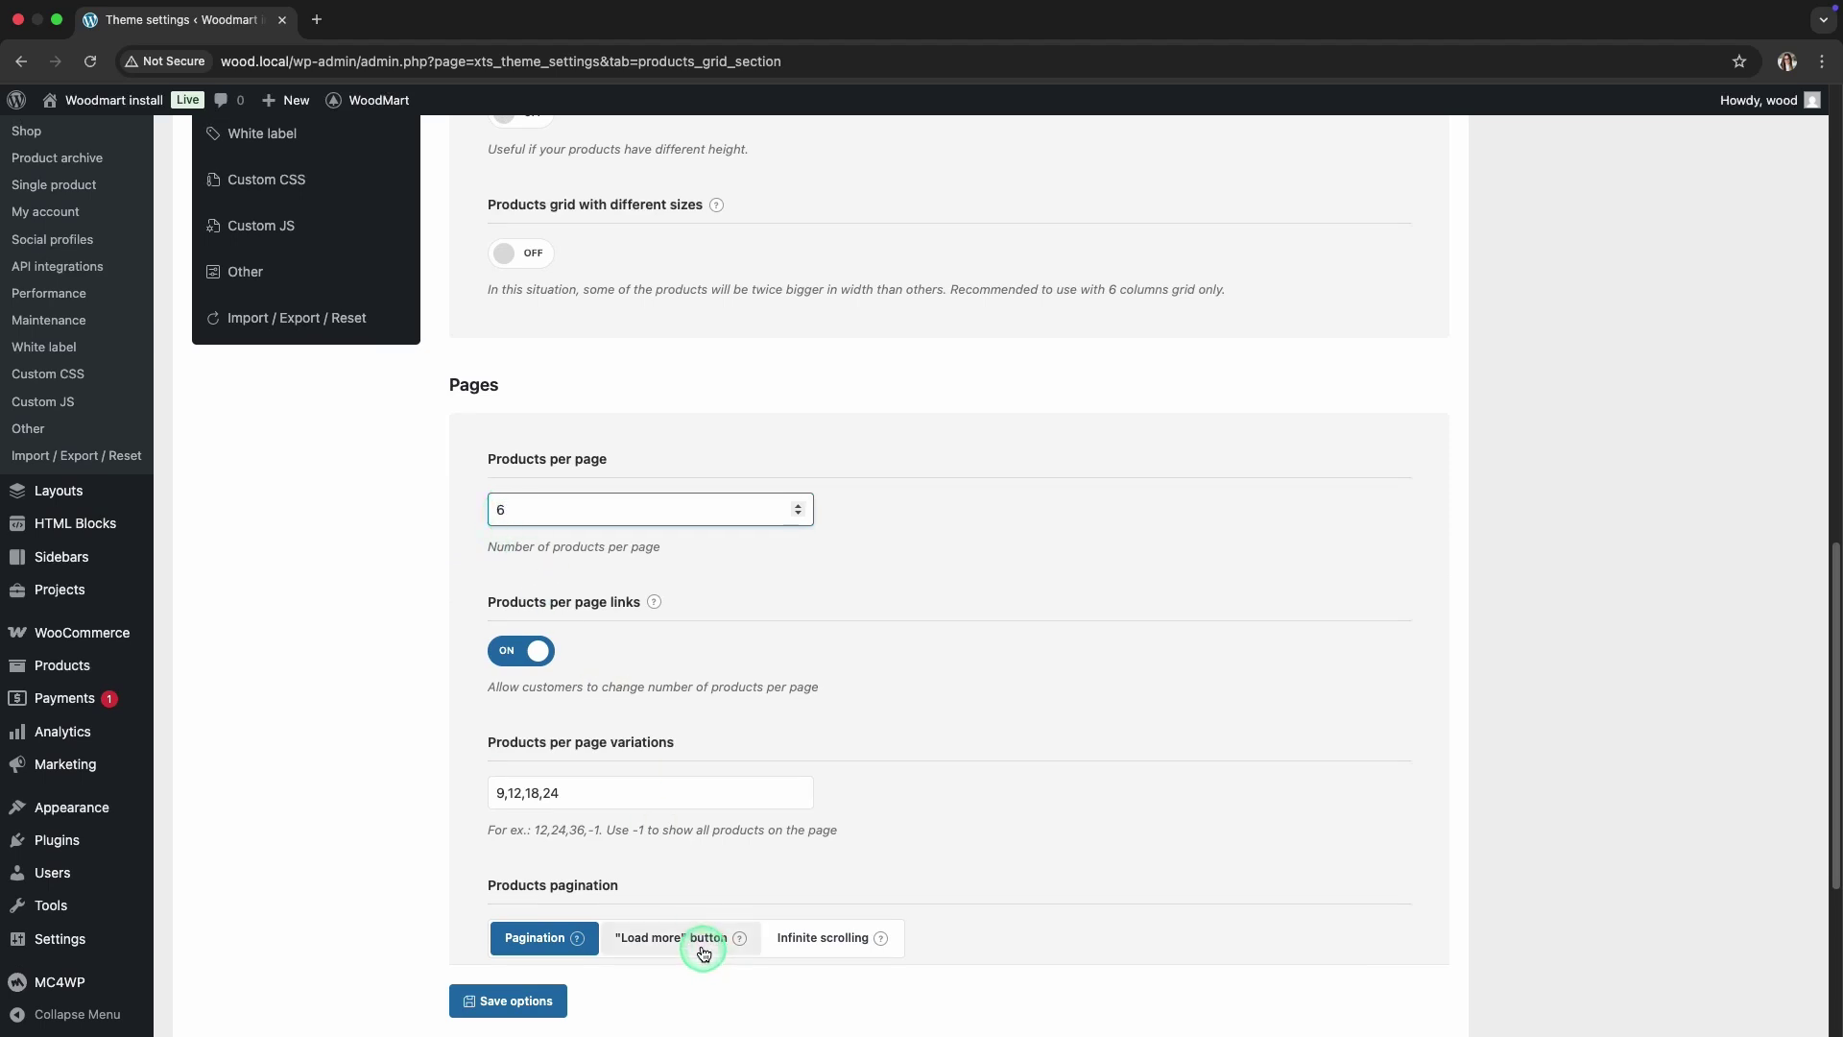
pyautogui.click(704, 946)
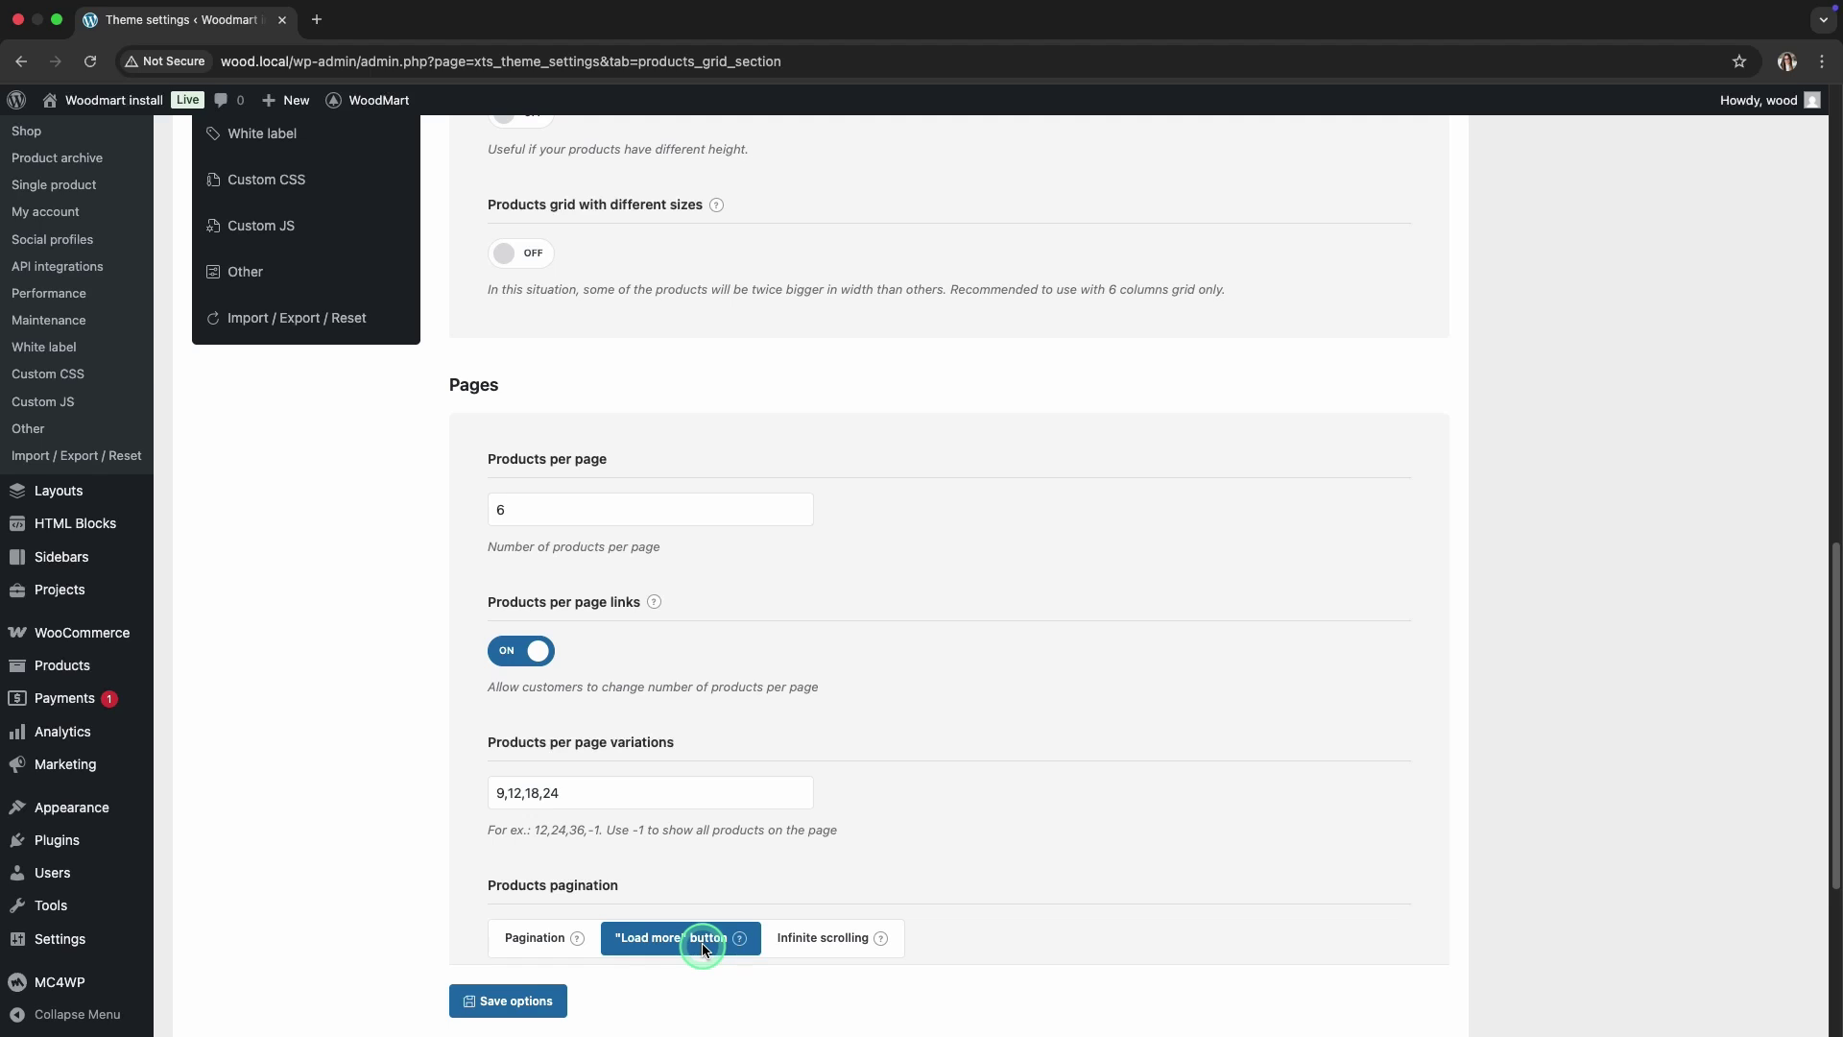
pyautogui.click(537, 1005)
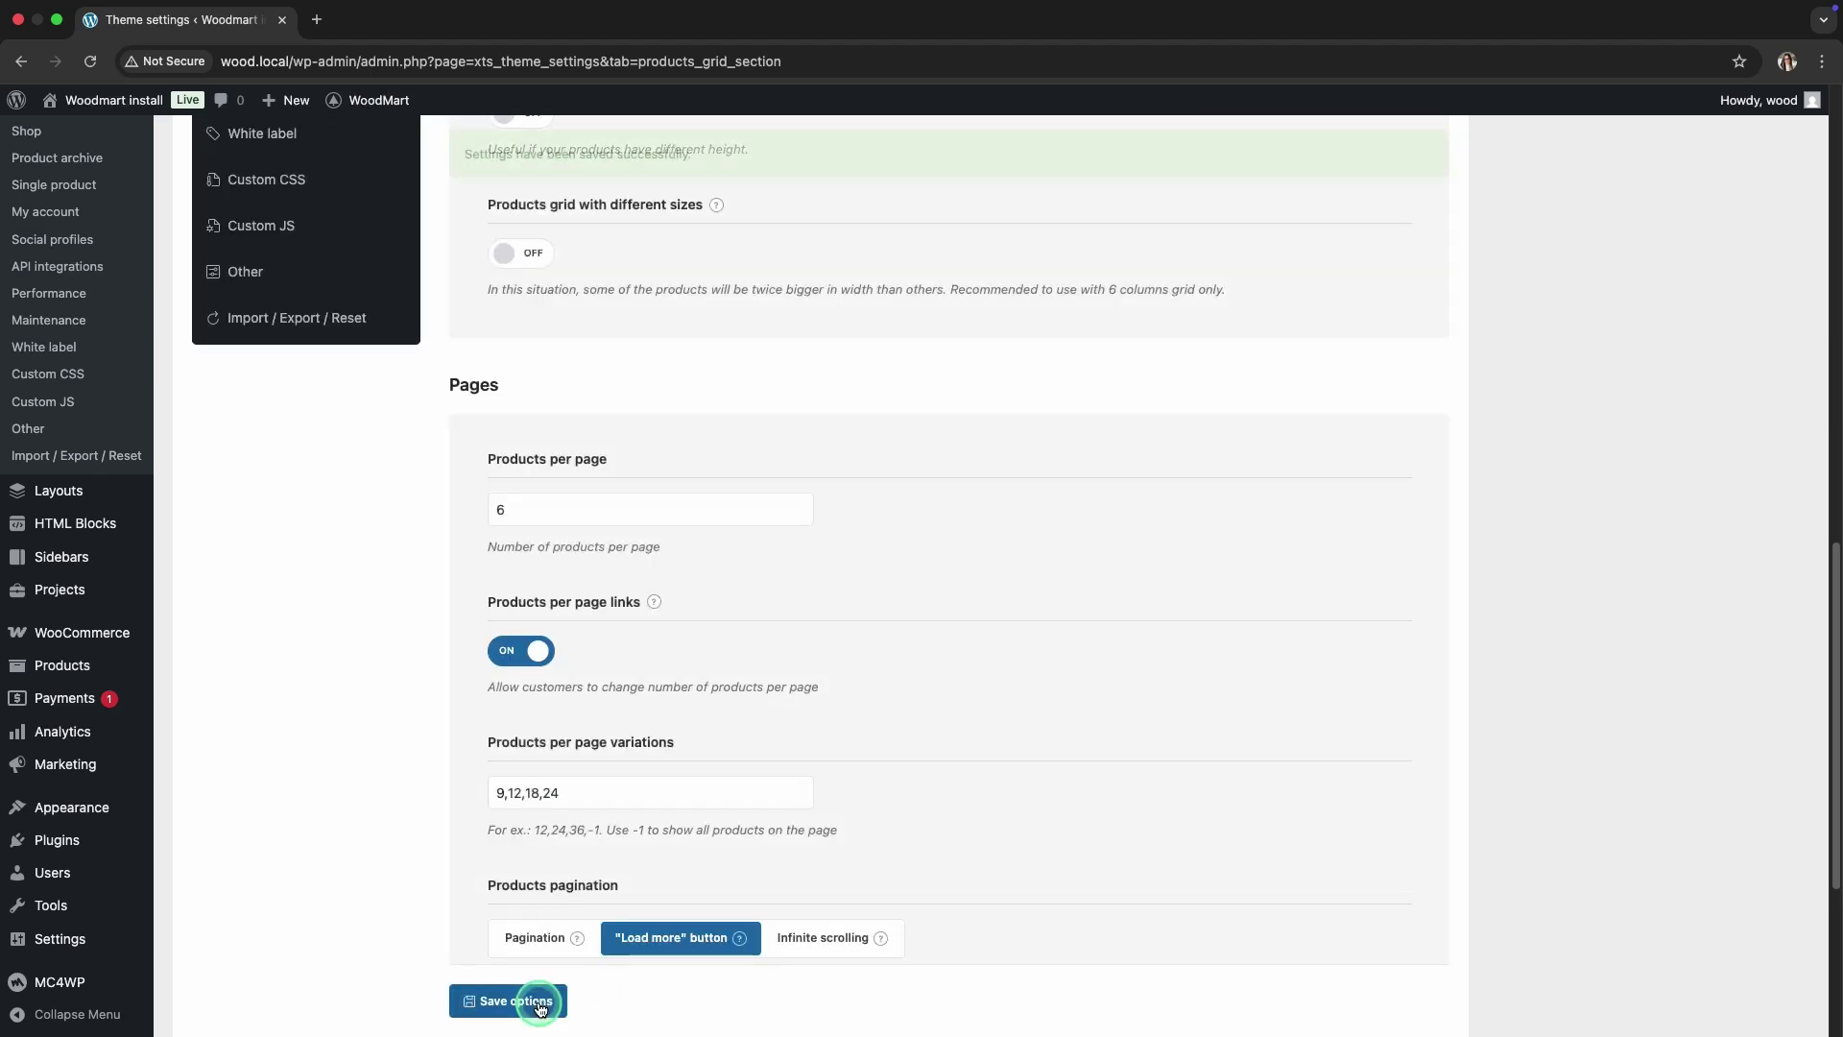
# Step: Visit the storefront Shop and load more products beyond the first six
pyautogui.moveTo(135, 103)
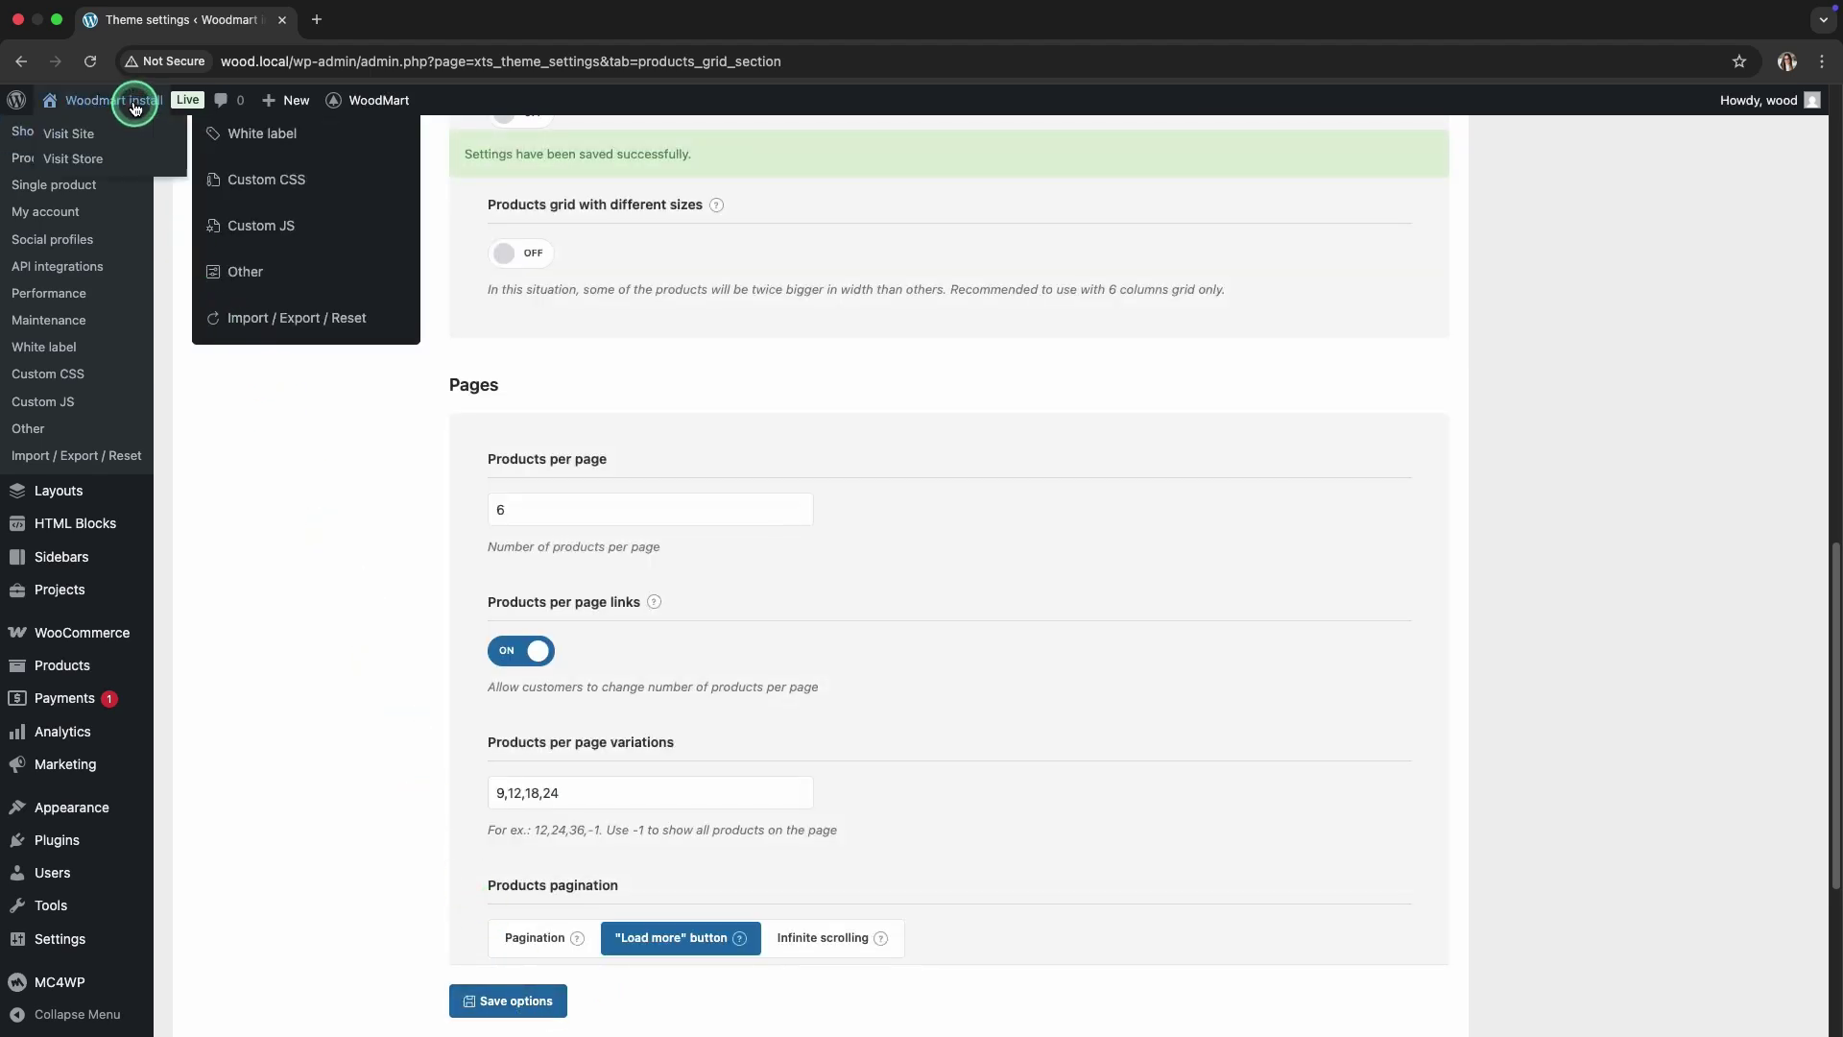
pyautogui.click(103, 158)
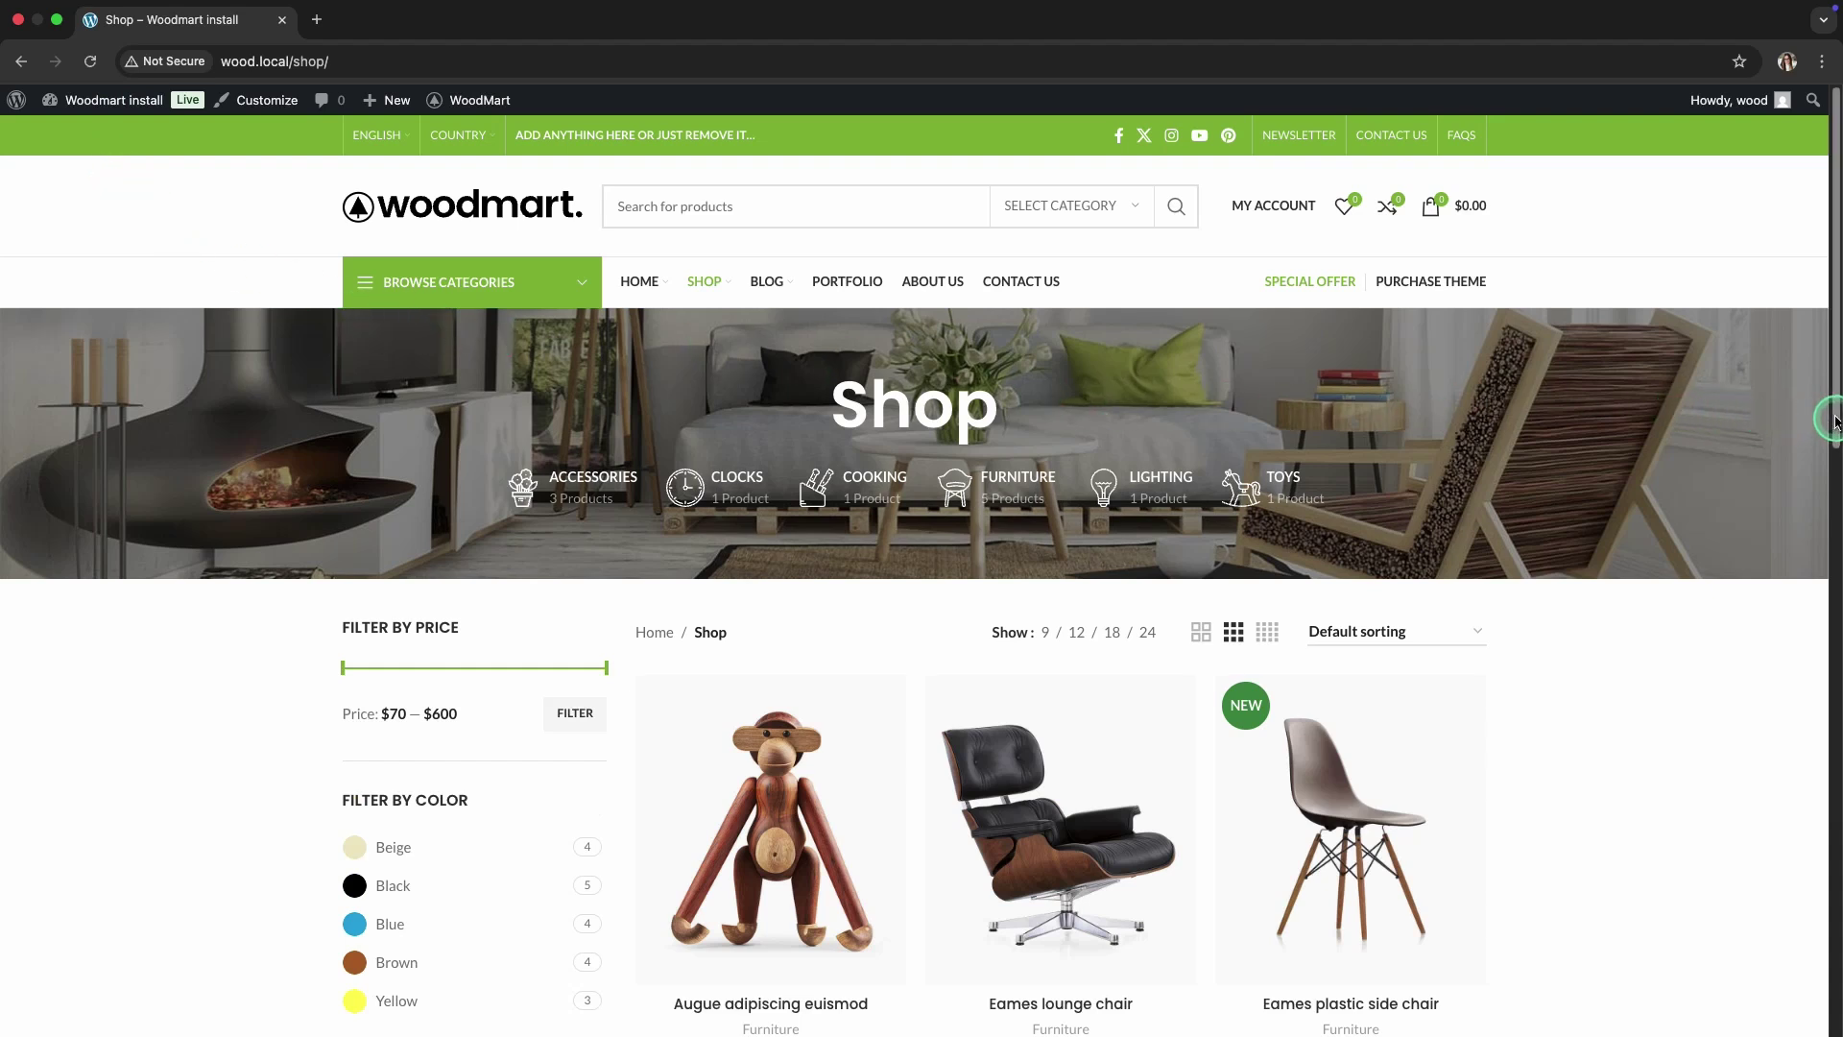
pyautogui.moveTo(1834, 414); pyautogui.dragTo(1836, 726)
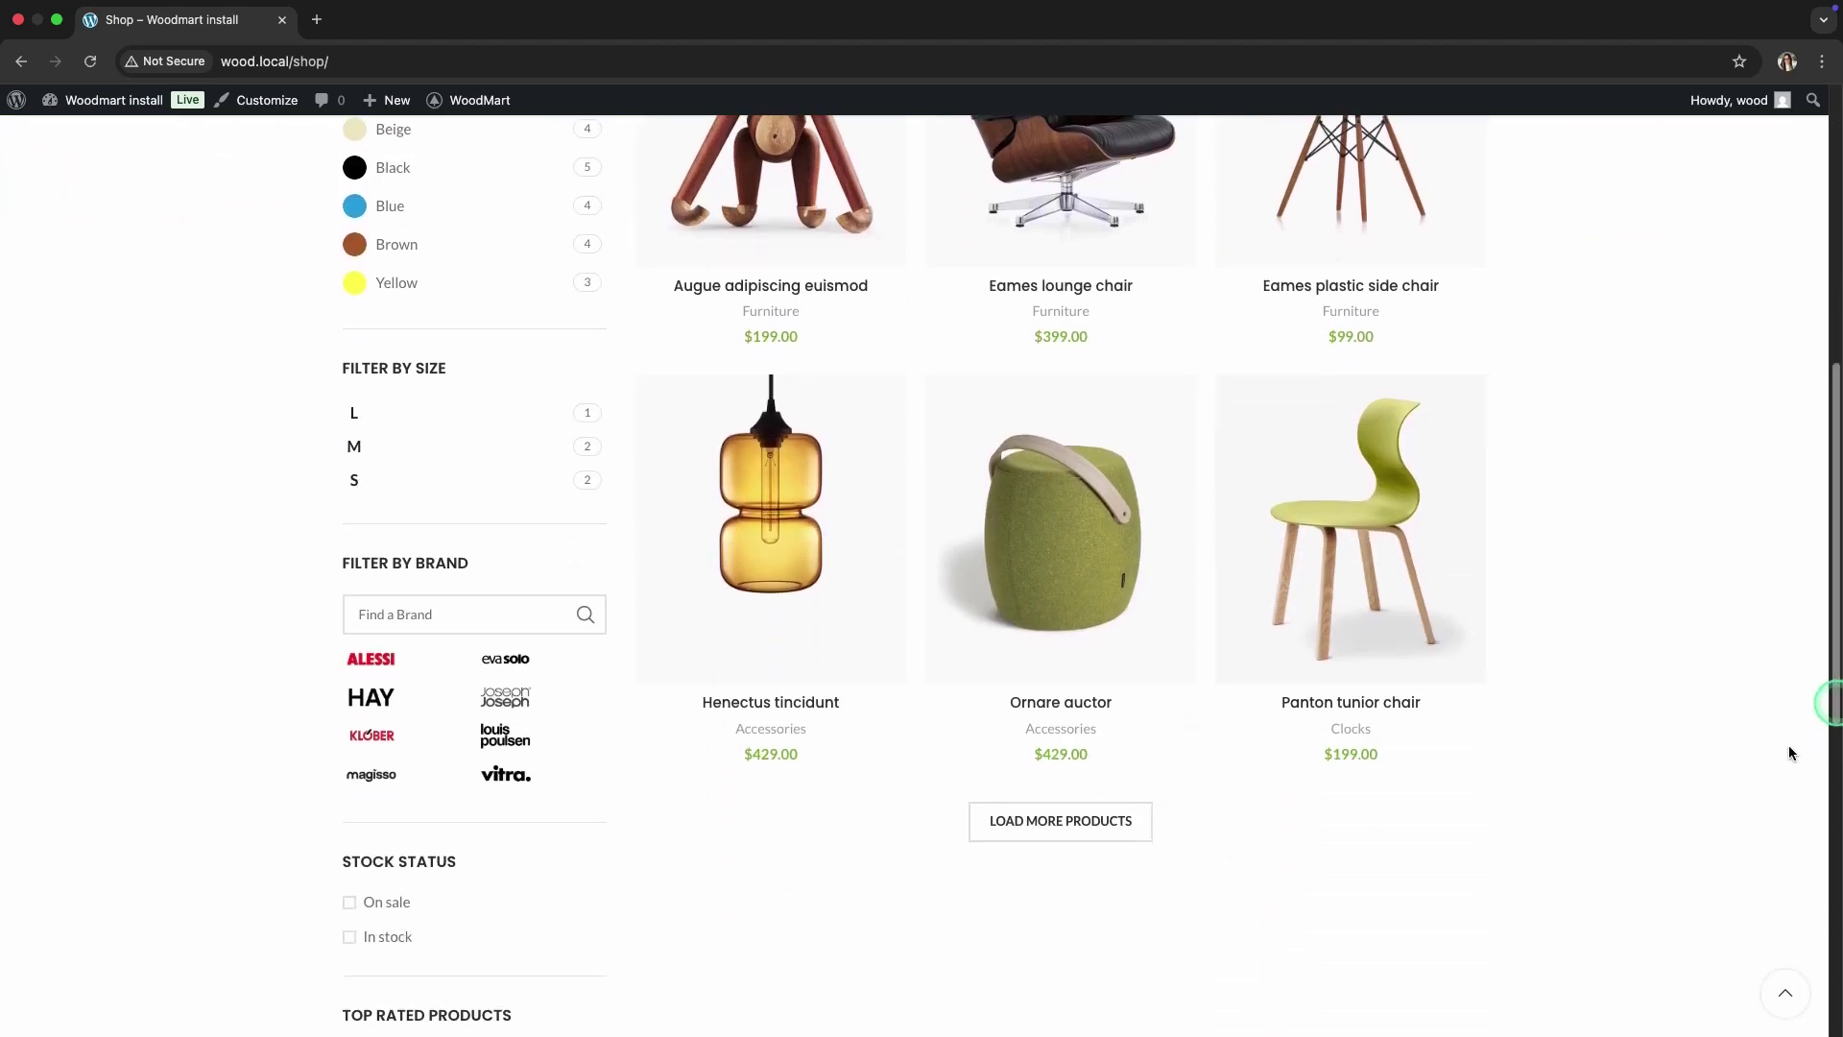
pyautogui.click(1082, 811)
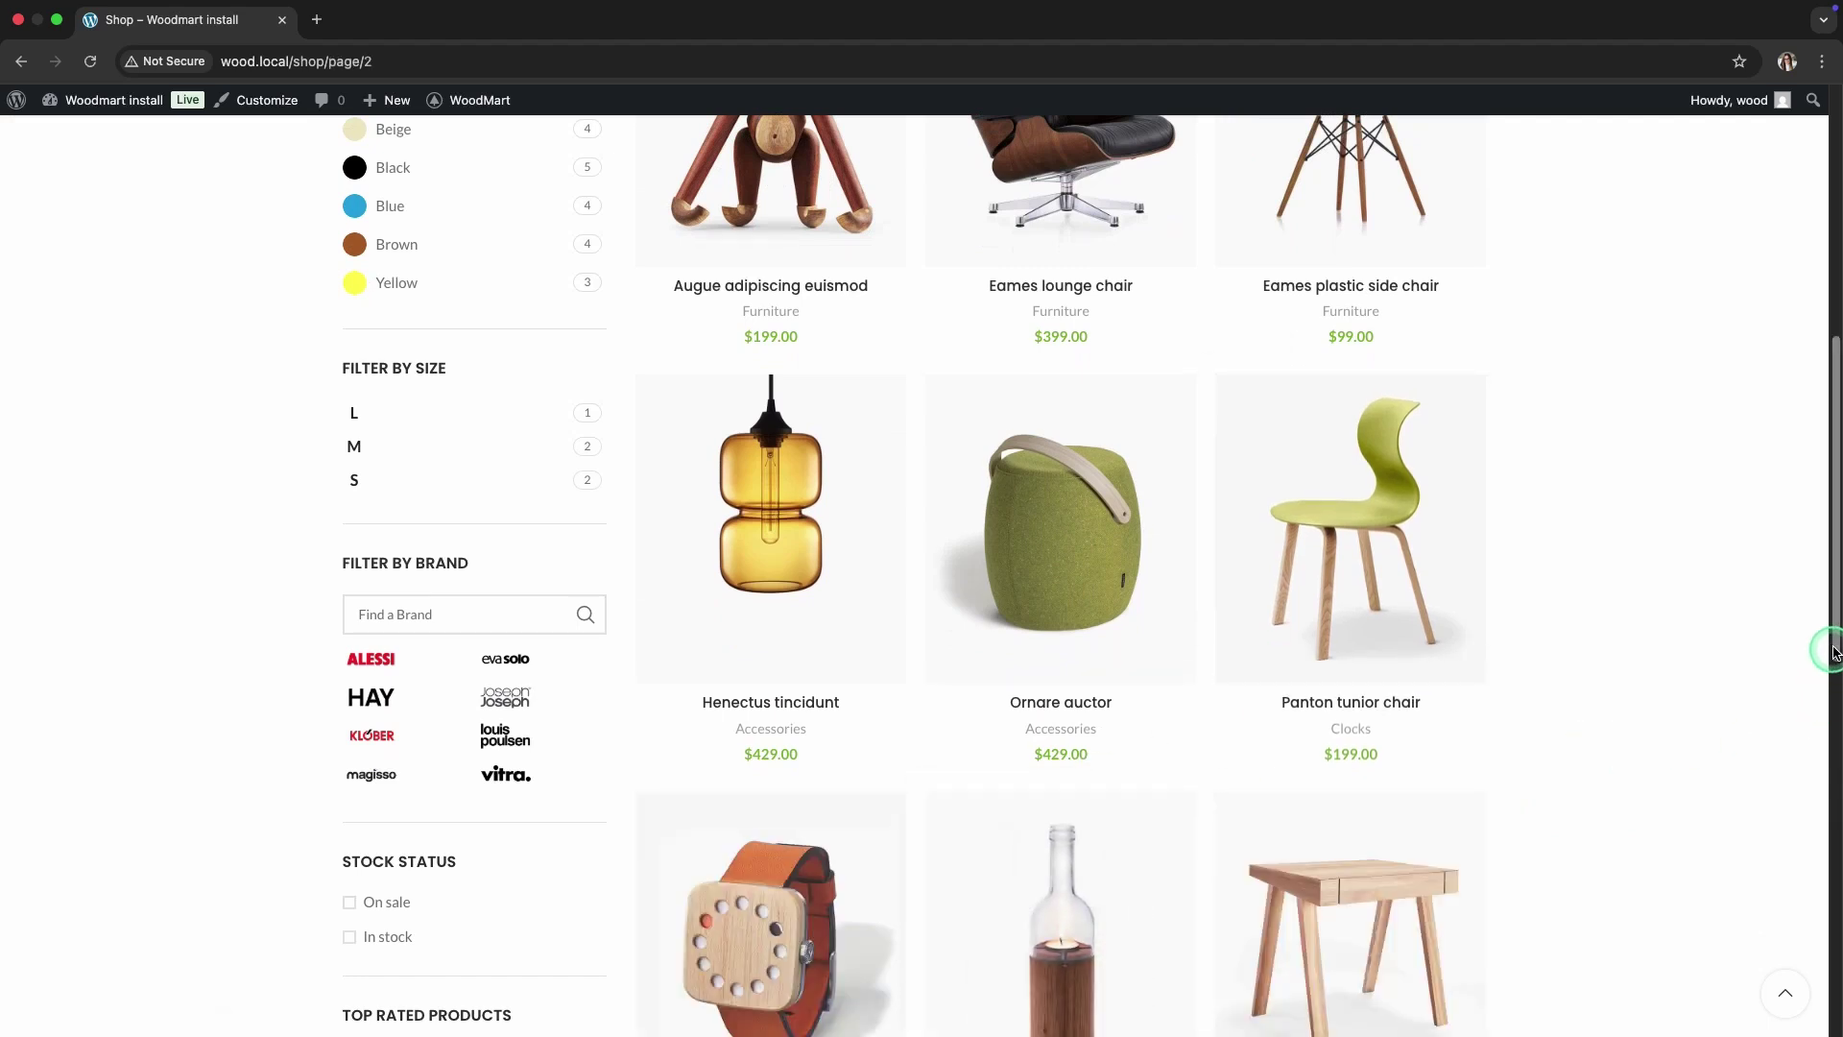
pyautogui.moveTo(1822, 646); pyautogui.dragTo(1820, 392)
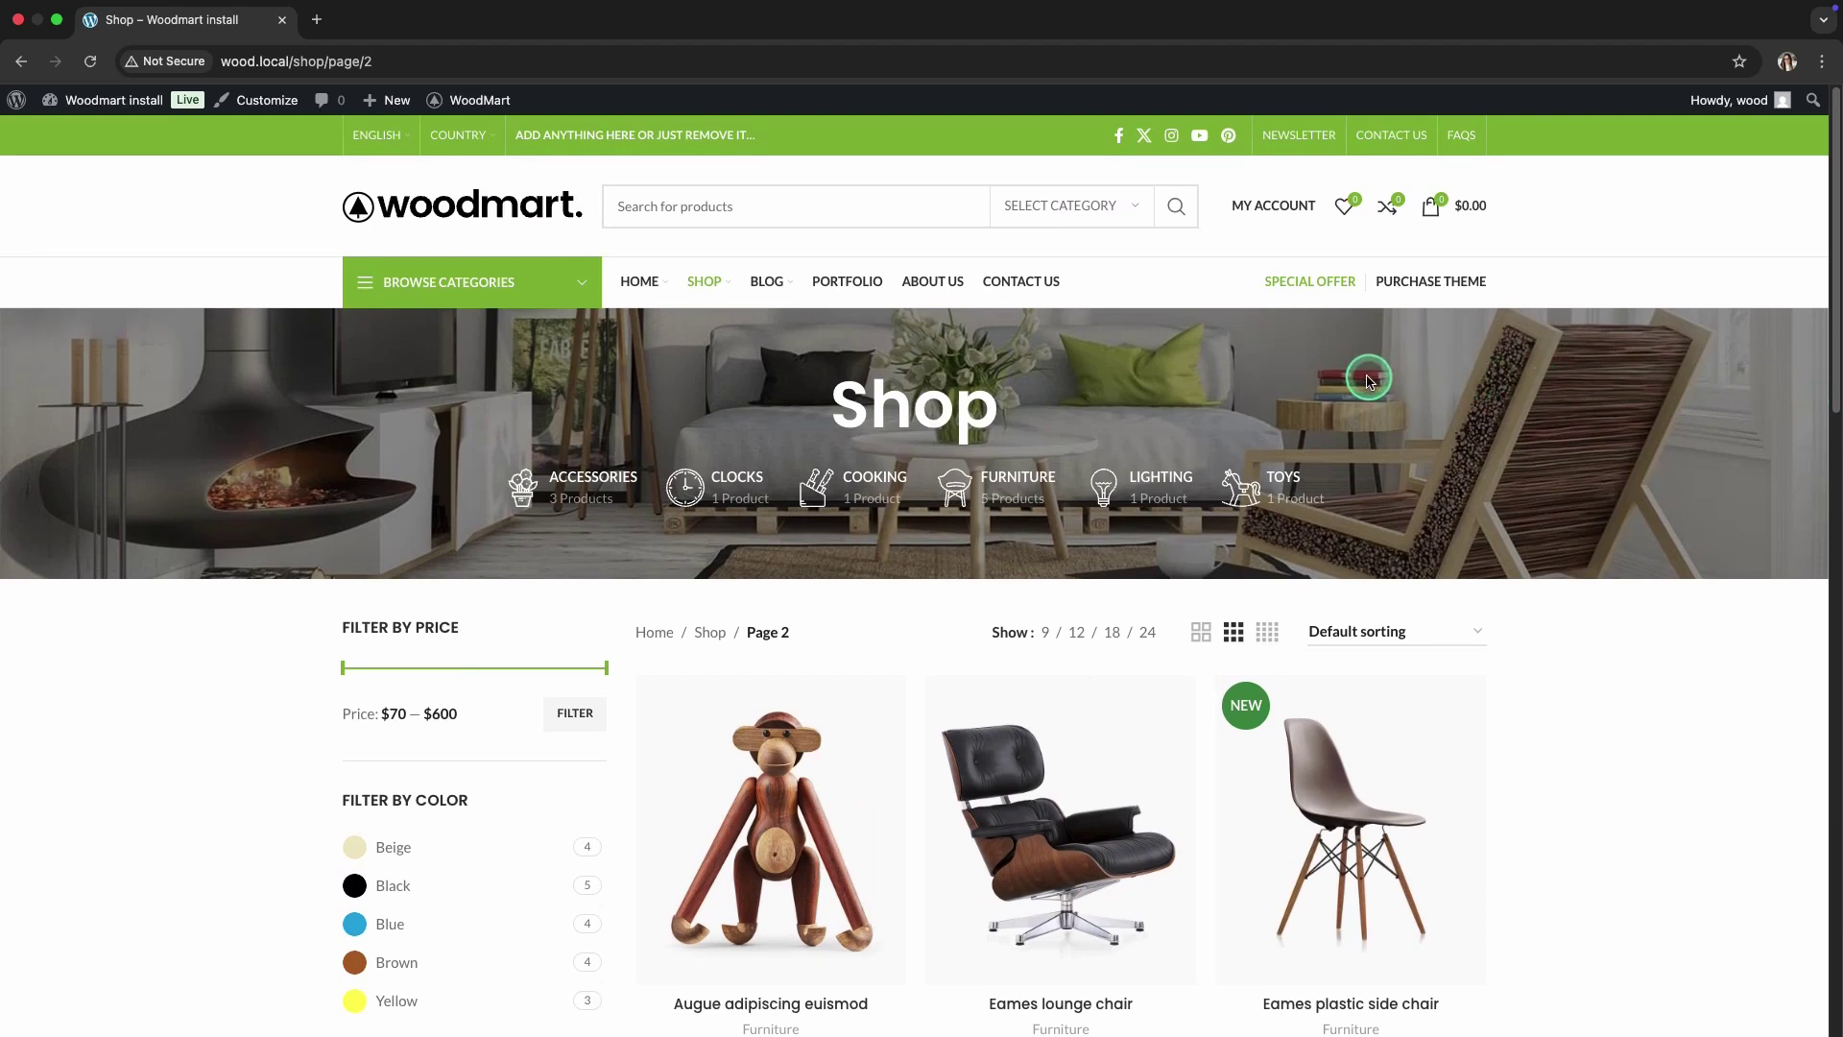
# Step: In Products grid settings, show 4 products per row on desktop with spacing 10
pyautogui.moveTo(476, 96)
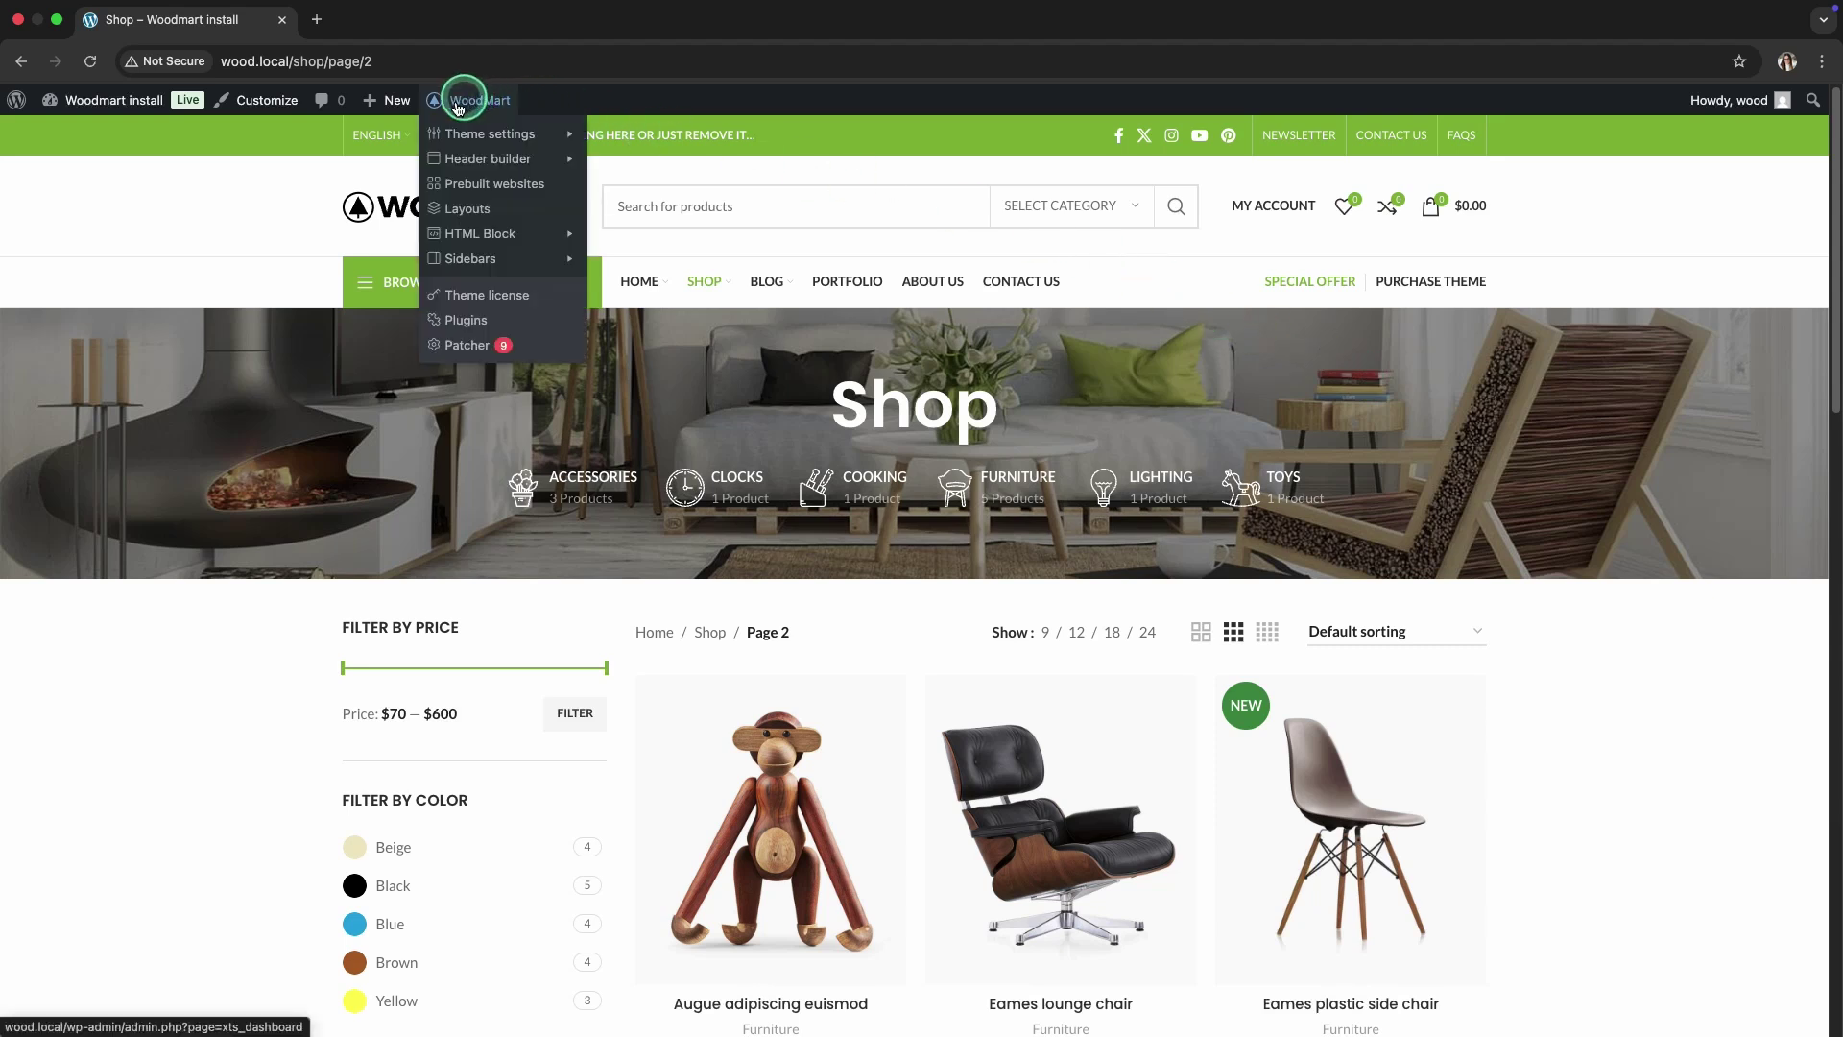
pyautogui.click(432, 132)
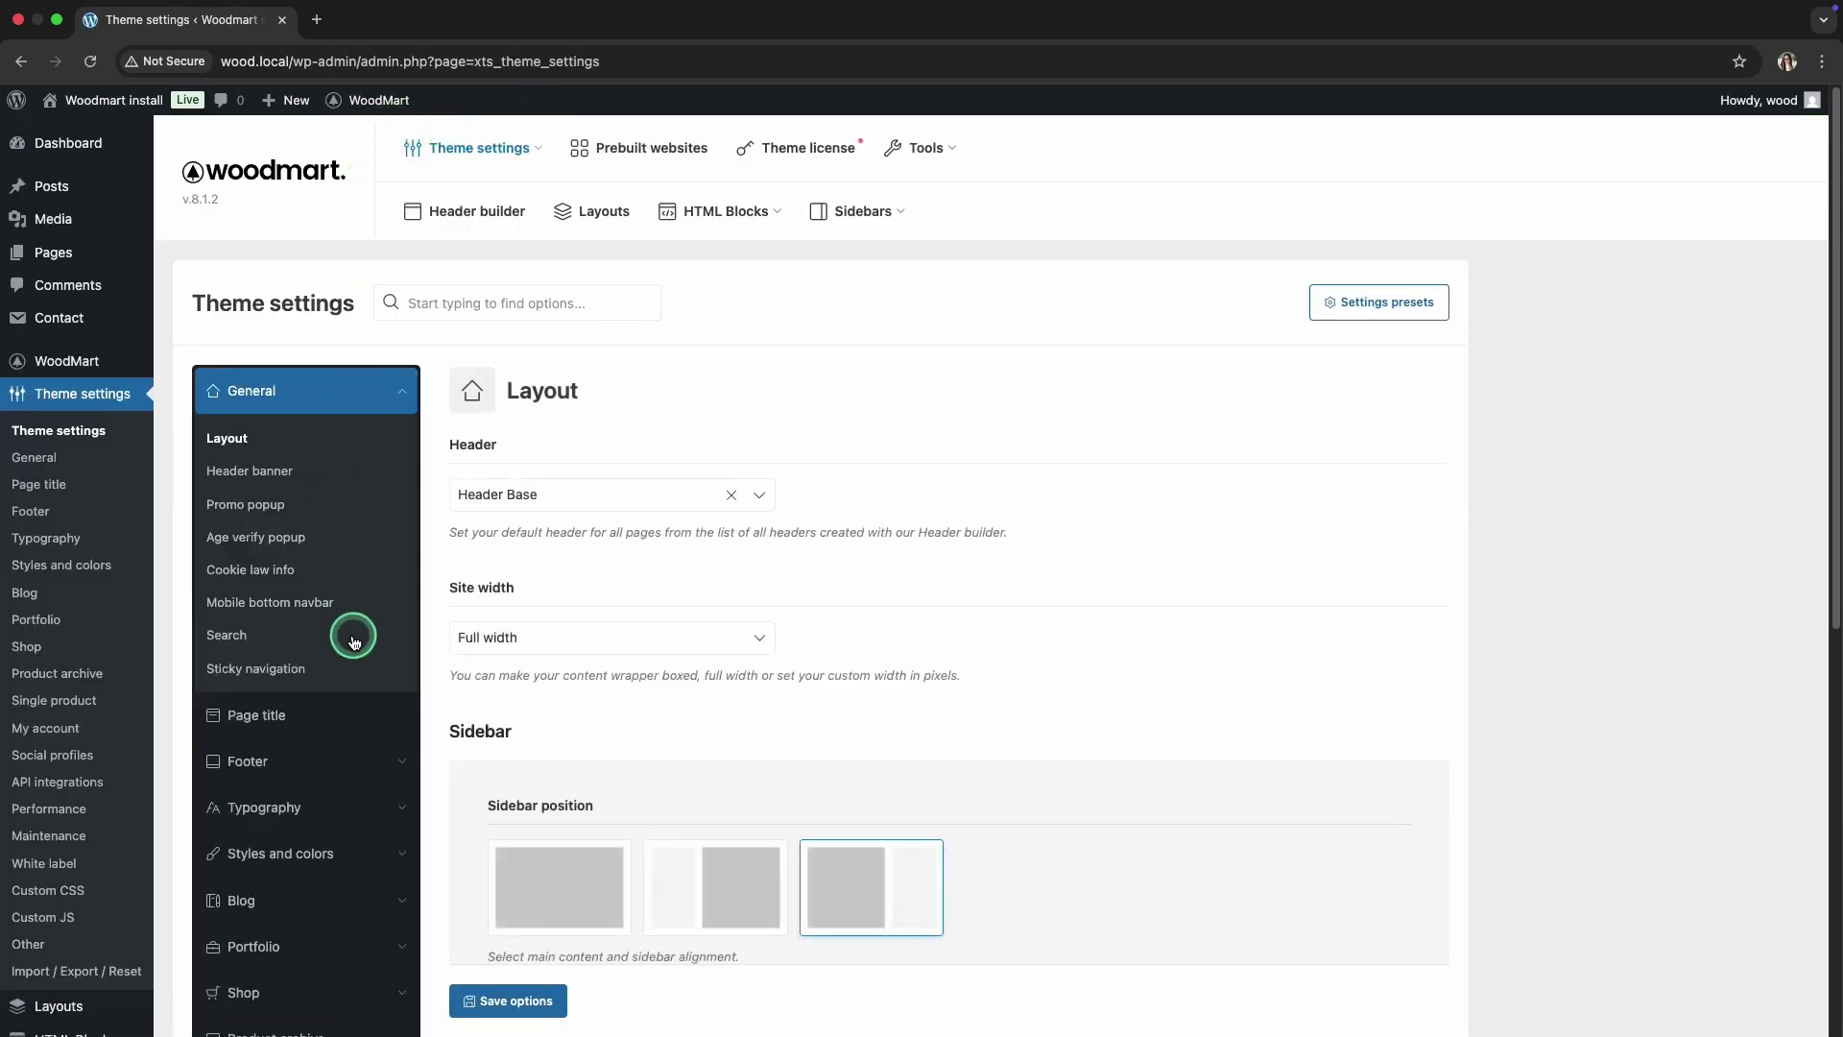
pyautogui.scroll(-5, 353, 641)
pyautogui.click(314, 650)
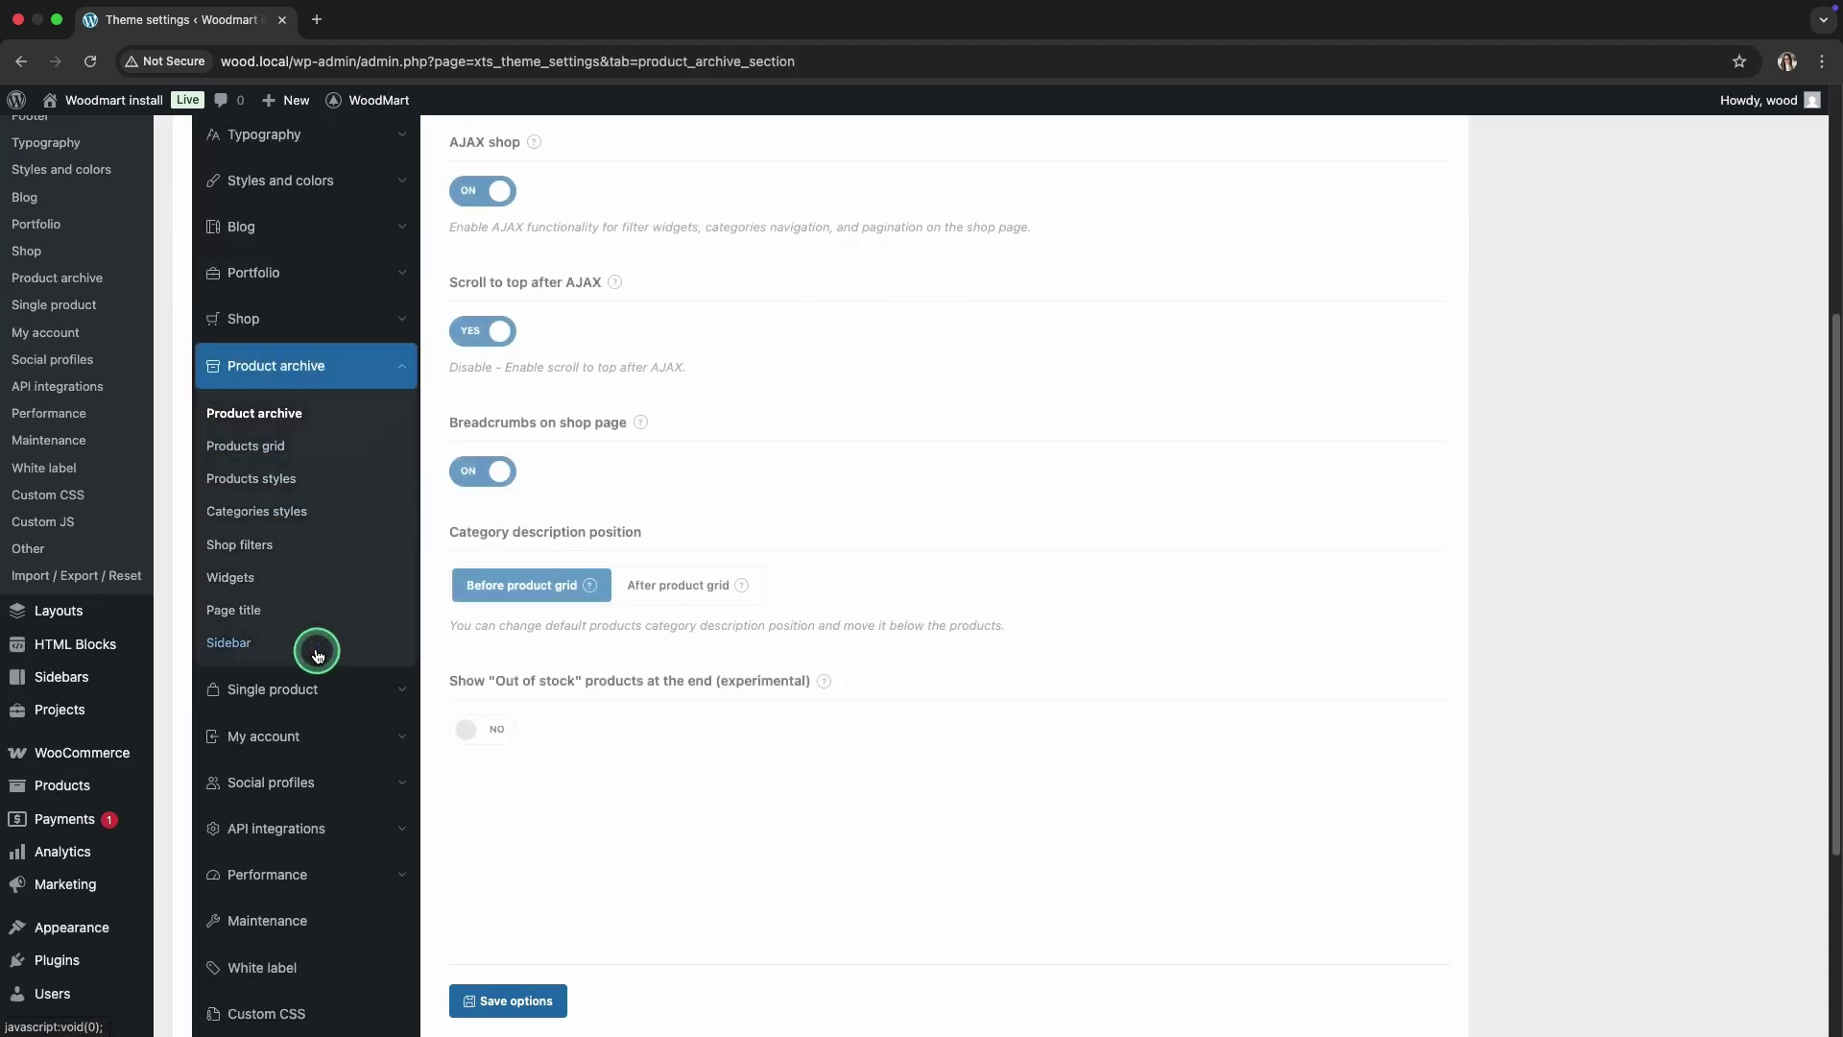
pyautogui.click(267, 455)
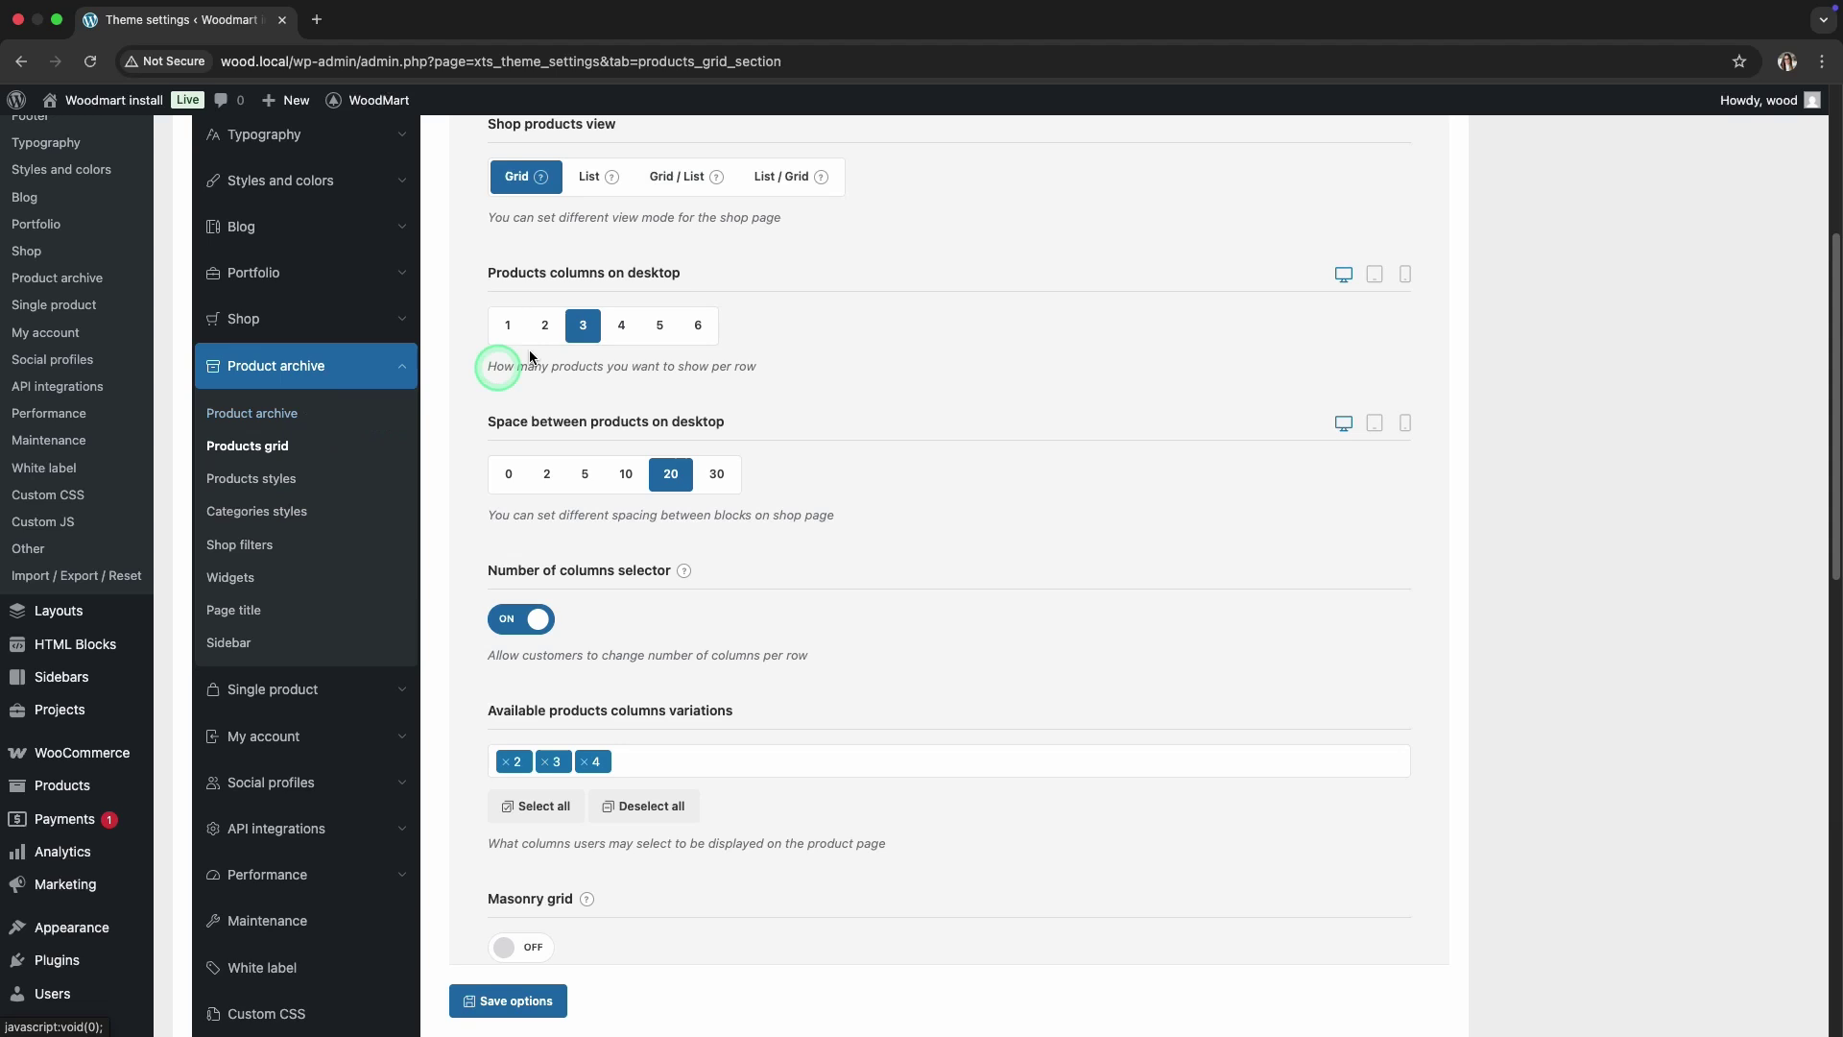
pyautogui.click(618, 325)
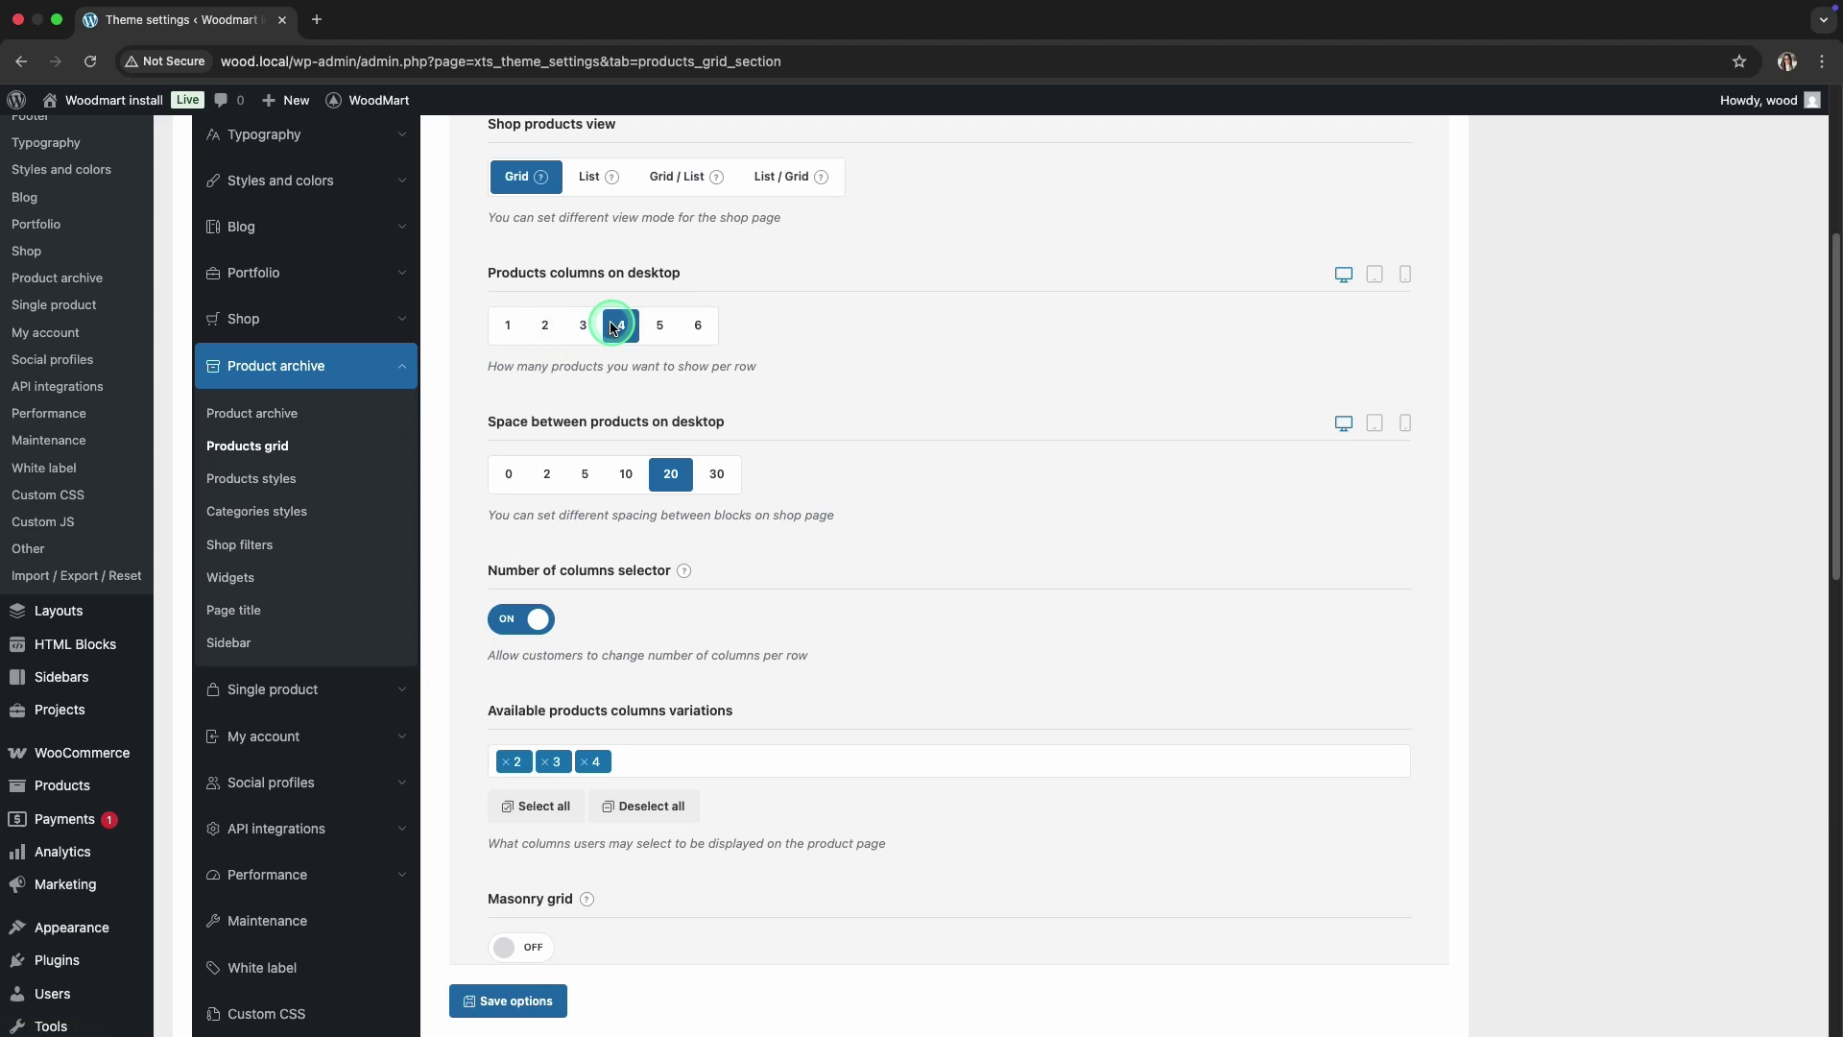
pyautogui.click(619, 475)
pyautogui.scroll(-8, 617, 475)
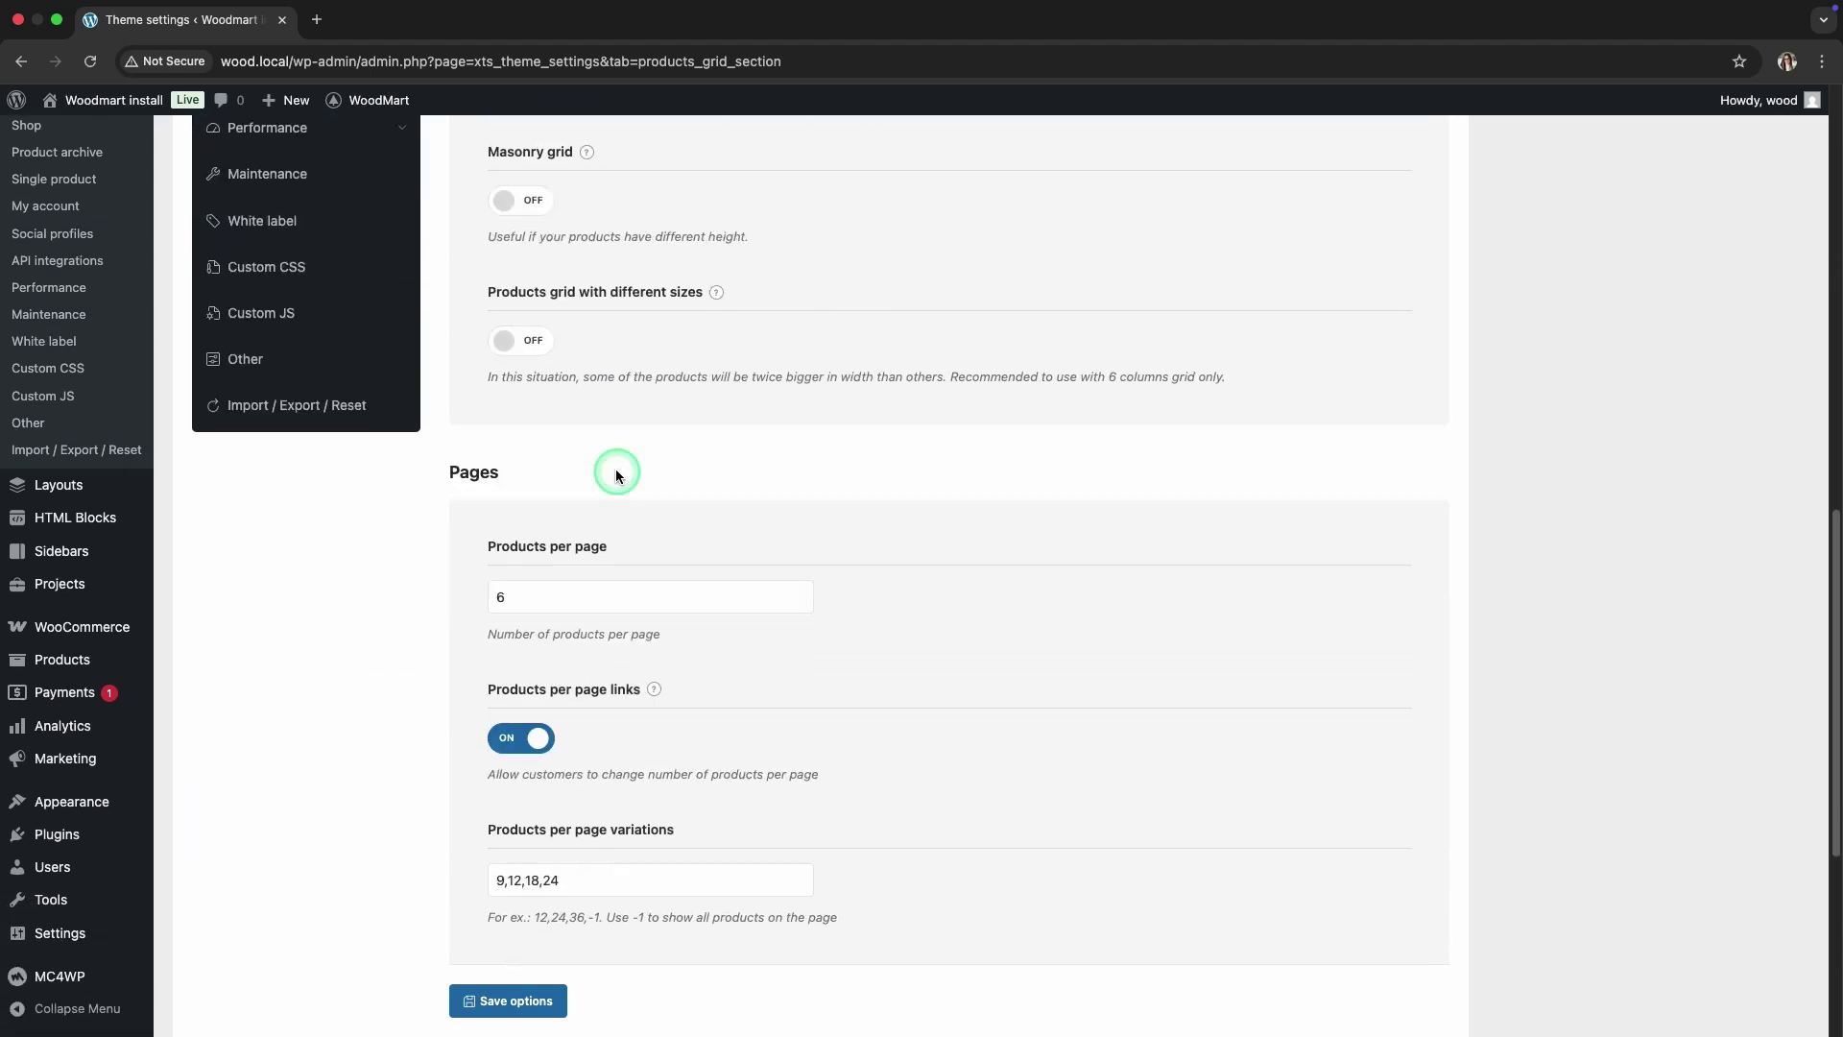
# Step: Set 8 products per page, switch back to numbered pagination, and save
pyautogui.click(524, 597)
pyautogui.press('BackSpace')
pyautogui.write('8')
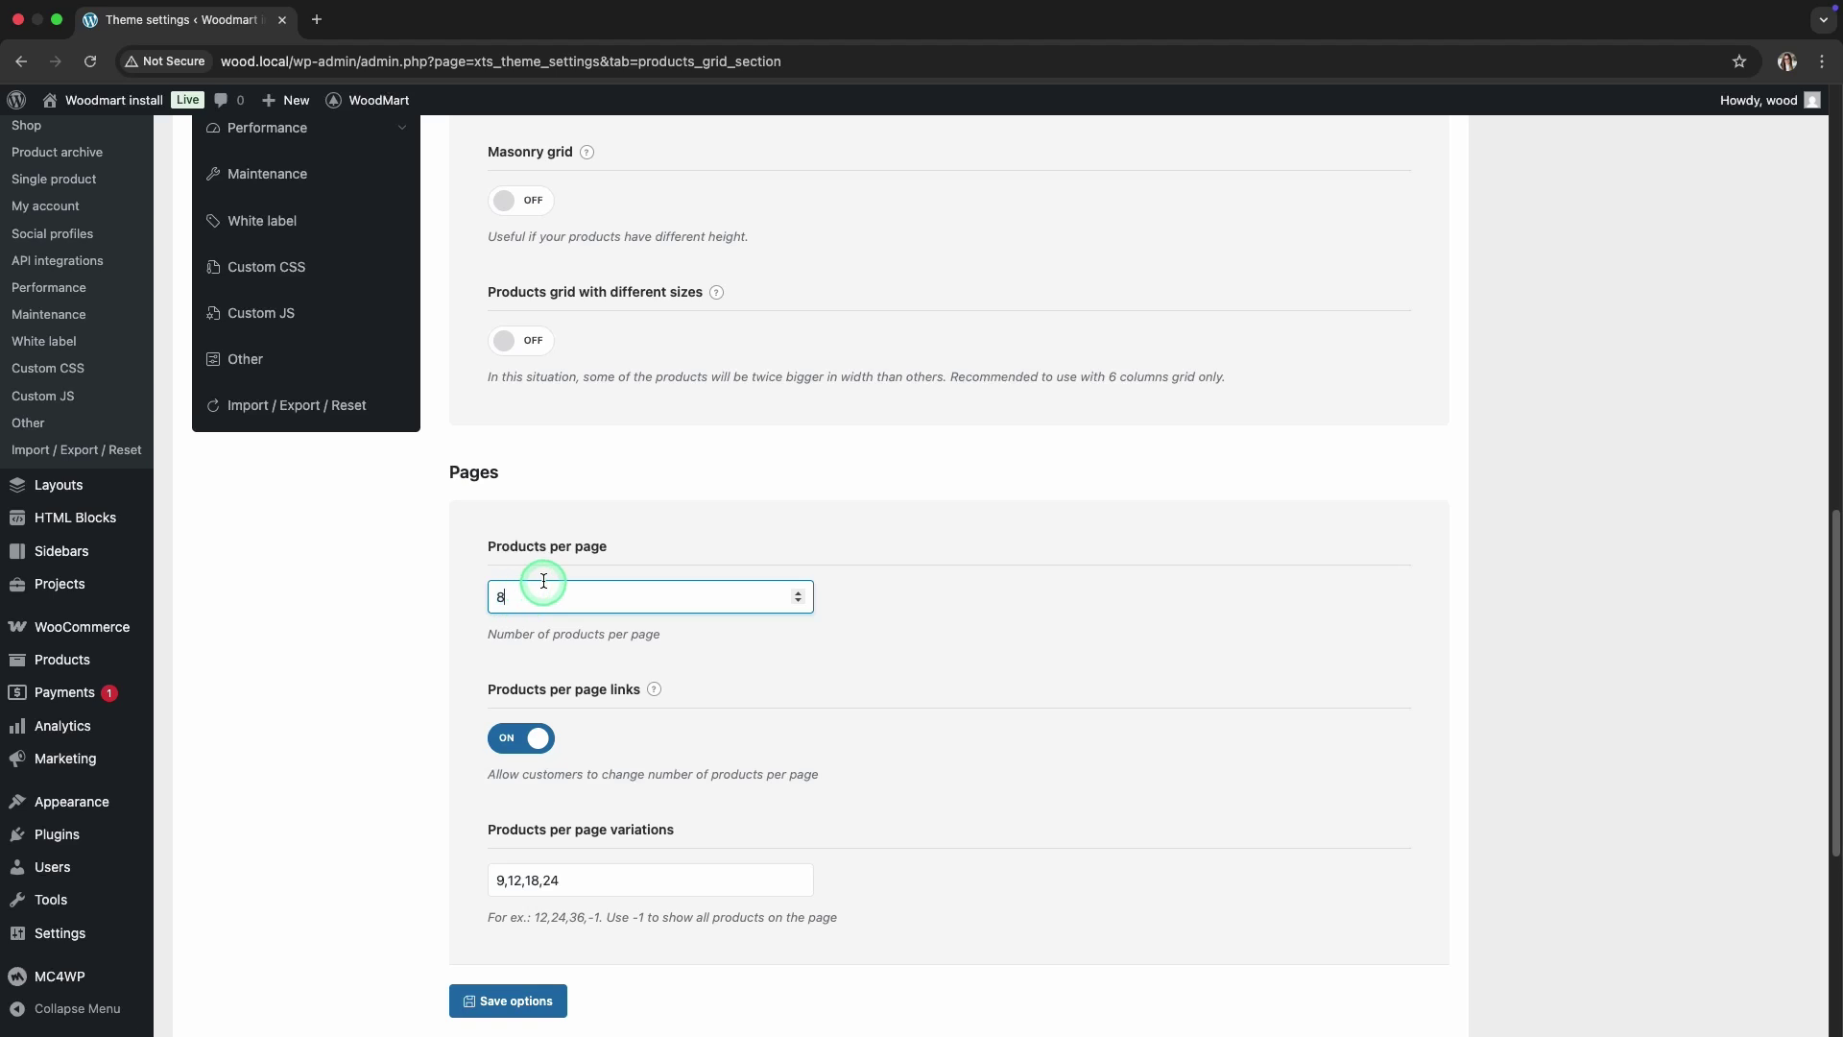
pyautogui.scroll(-4, 542, 581)
pyautogui.click(530, 649)
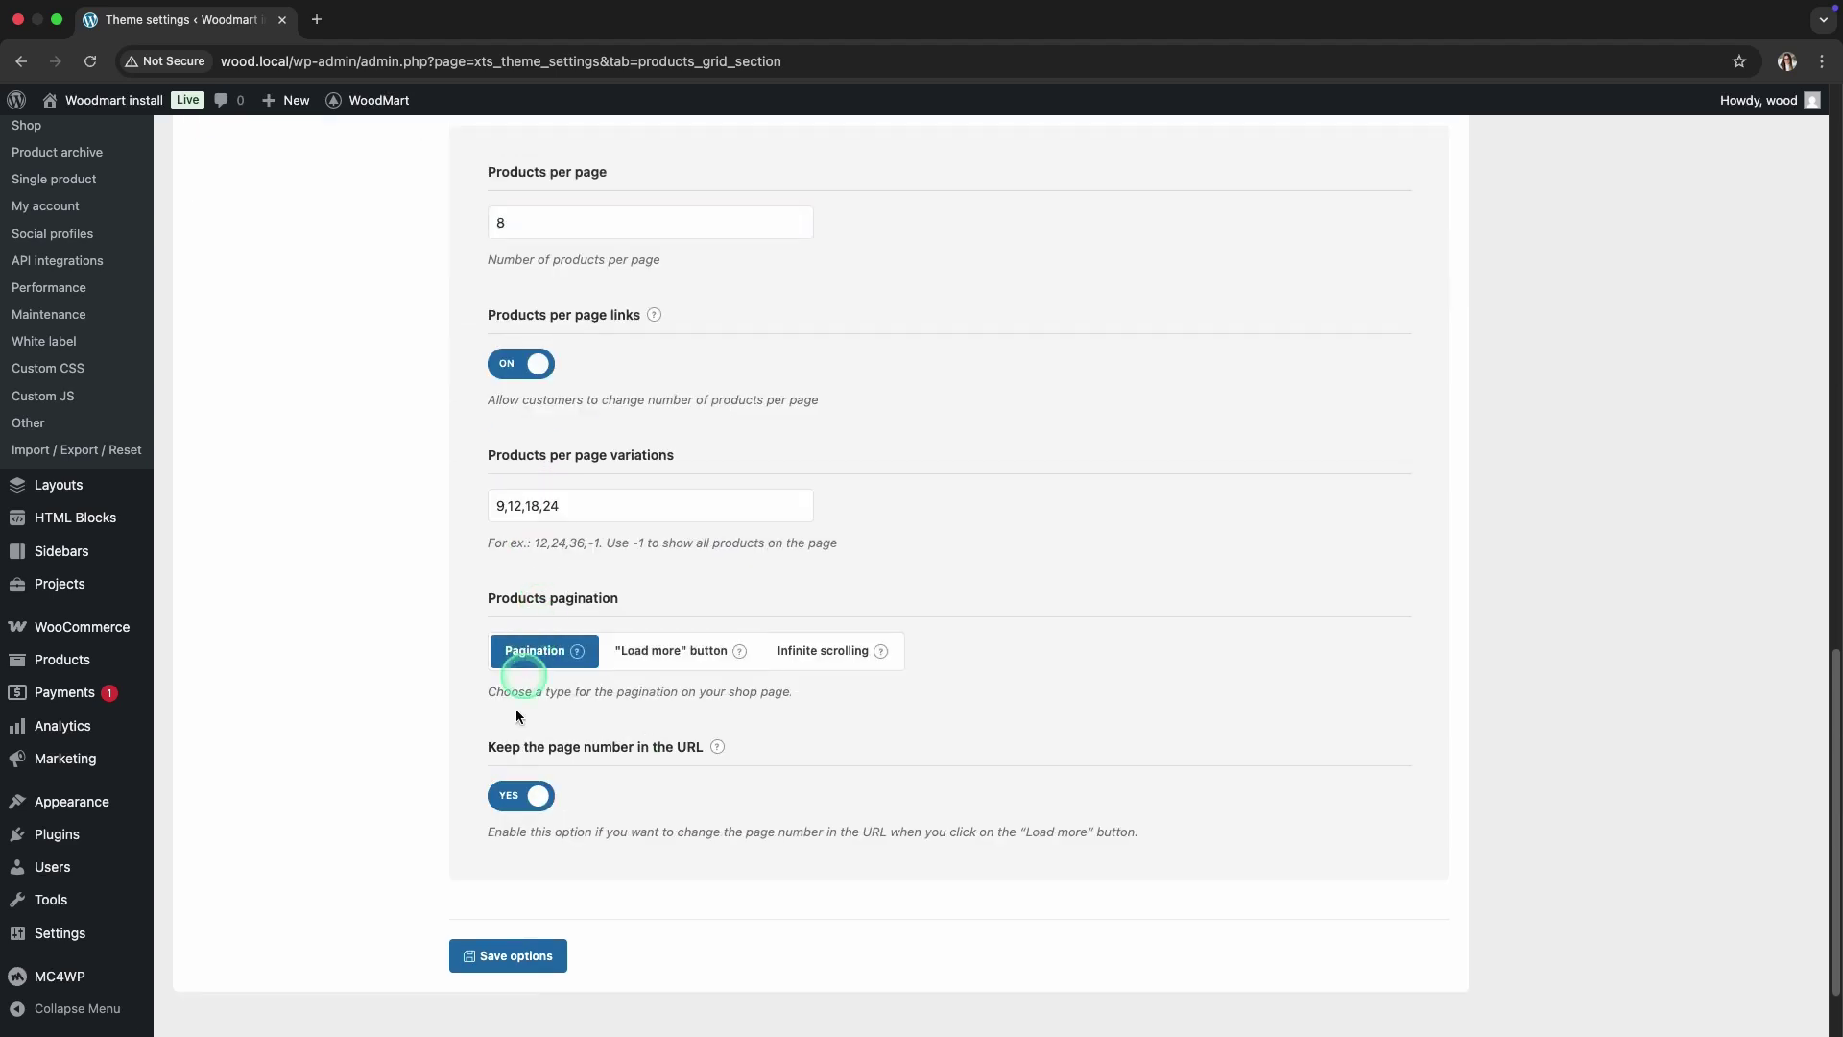
pyautogui.click(488, 953)
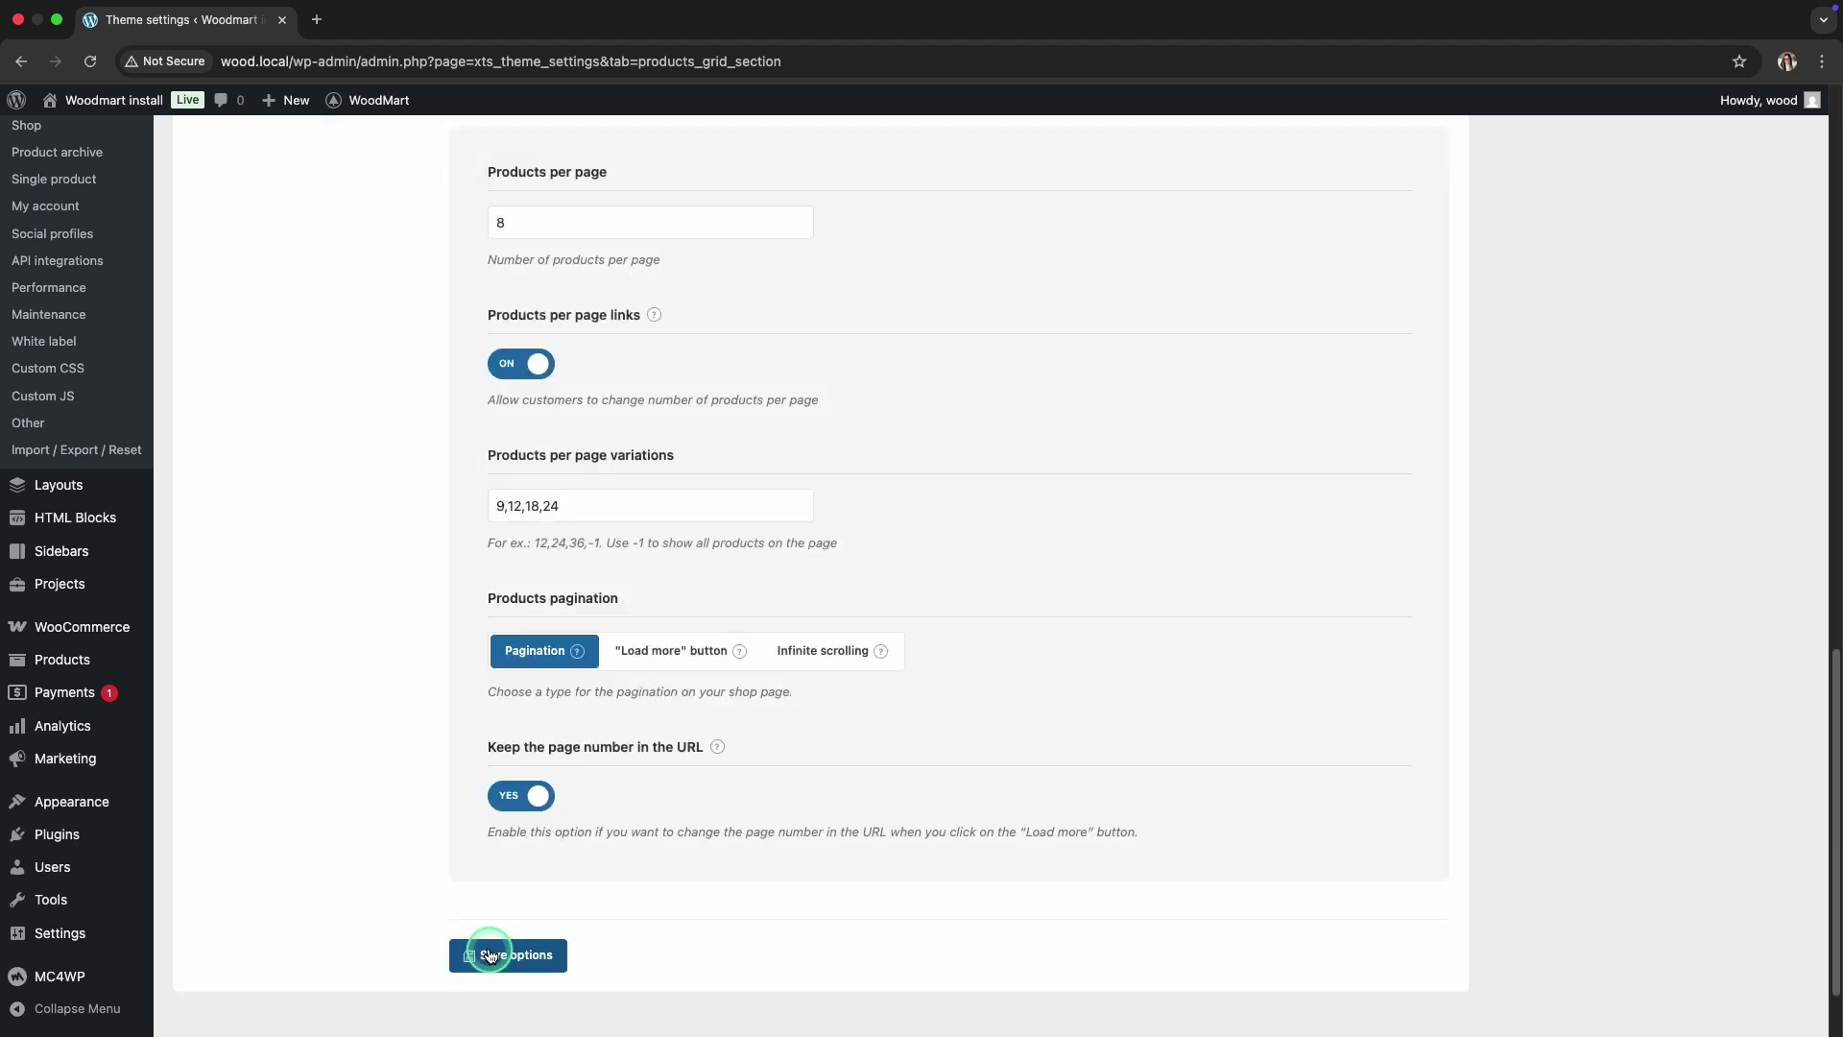
# Step: Visit the Shop storefront and scroll through the 8-product, two-page grid
pyautogui.moveTo(117, 104)
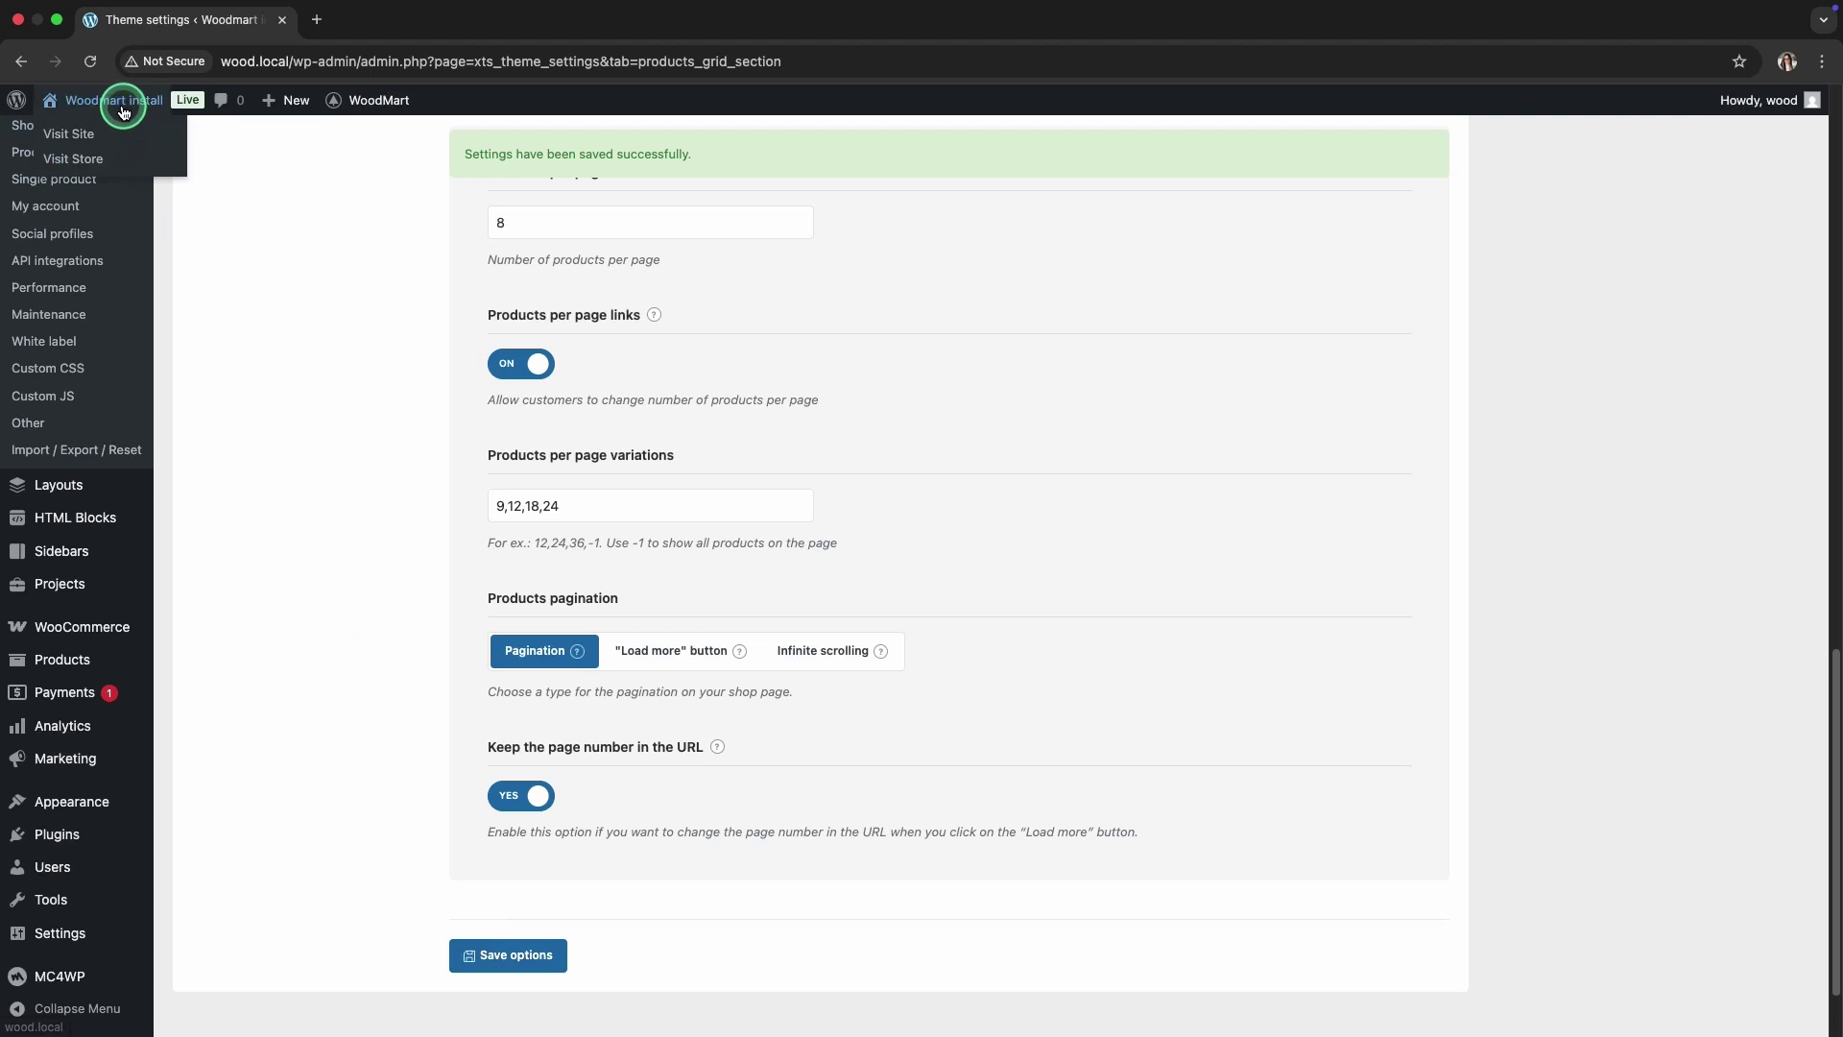
pyautogui.click(103, 159)
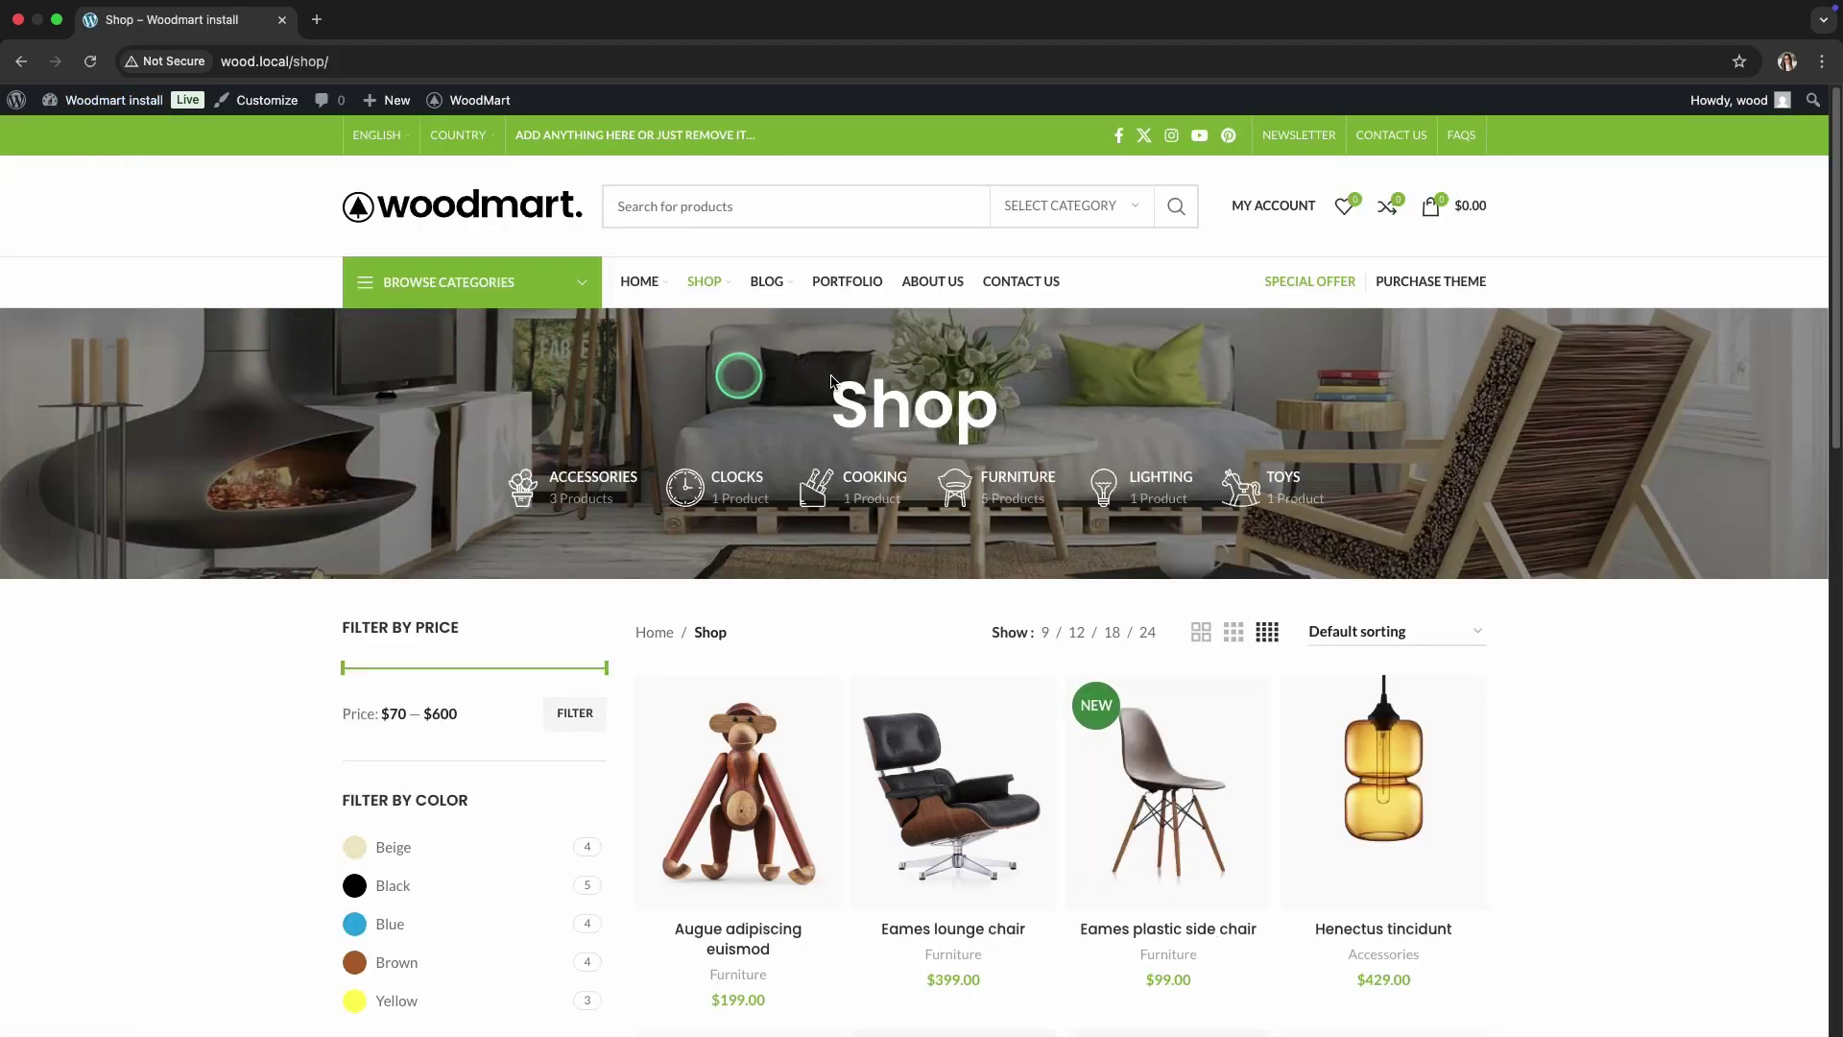
pyautogui.scroll(-5, 1670, 454)
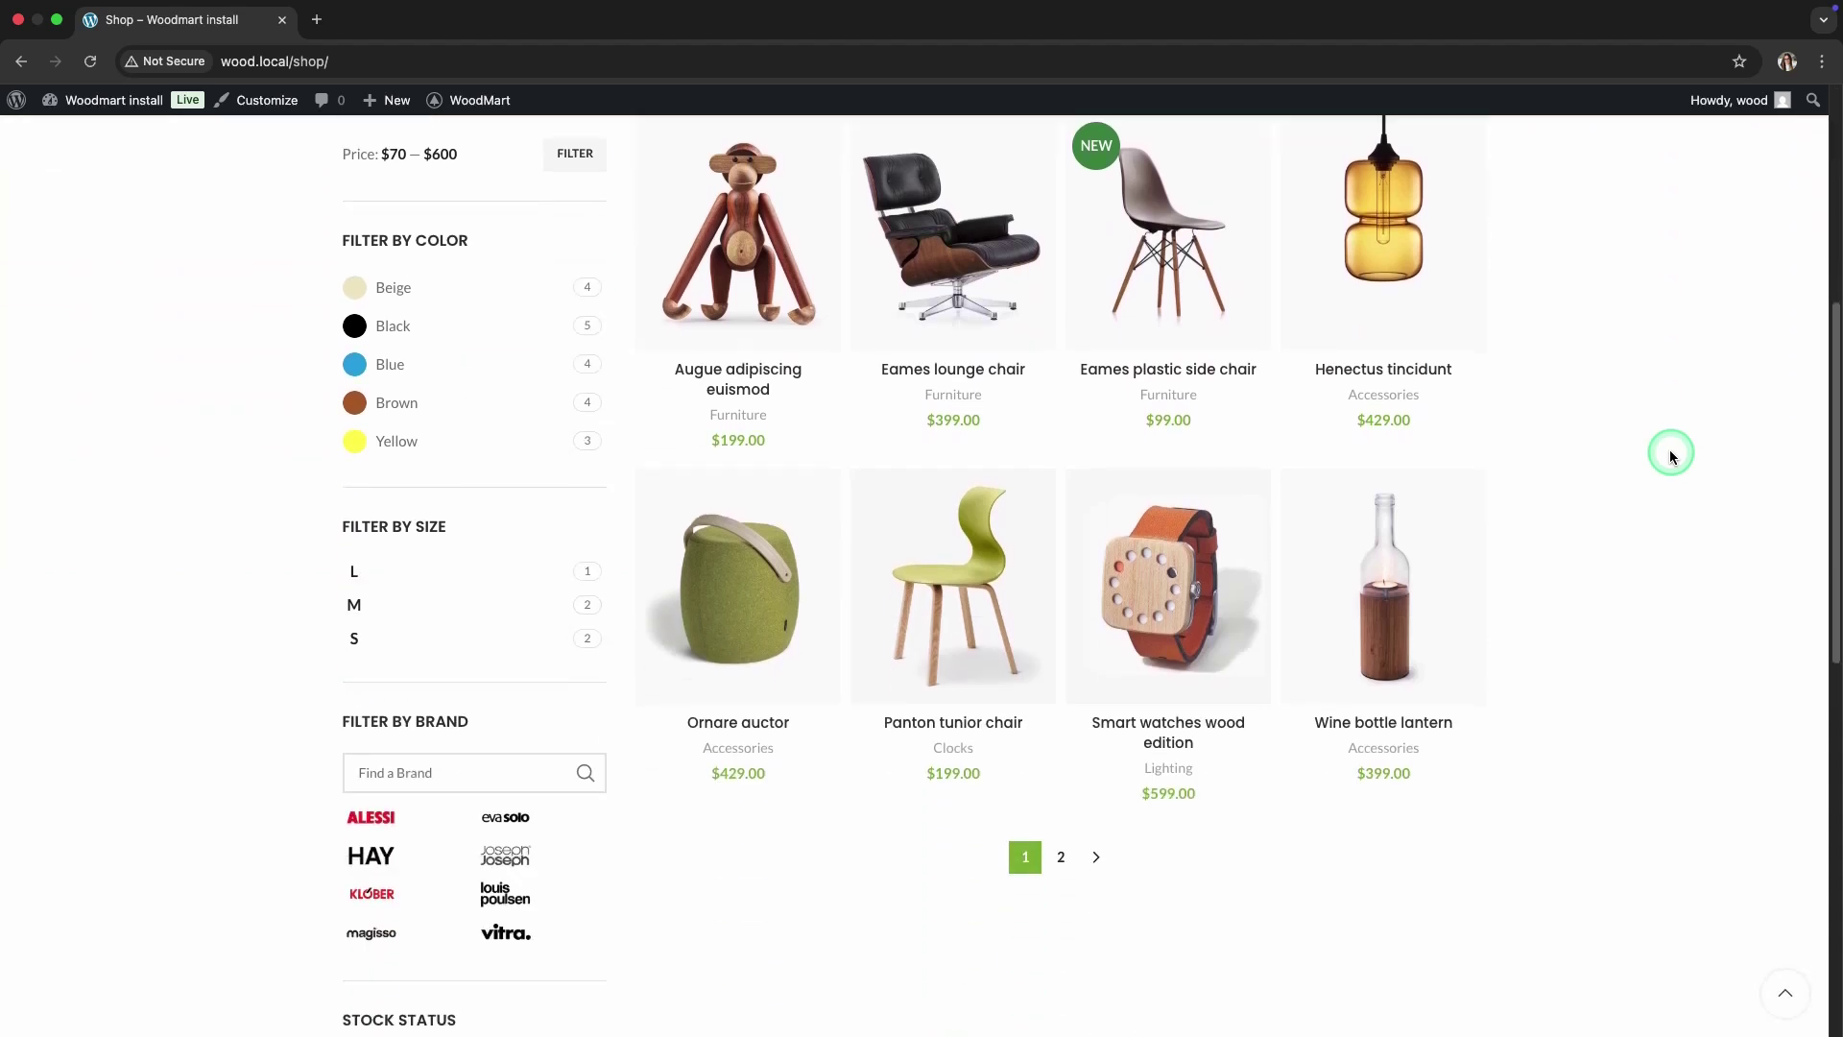
pyautogui.scroll(5, 1668, 455)
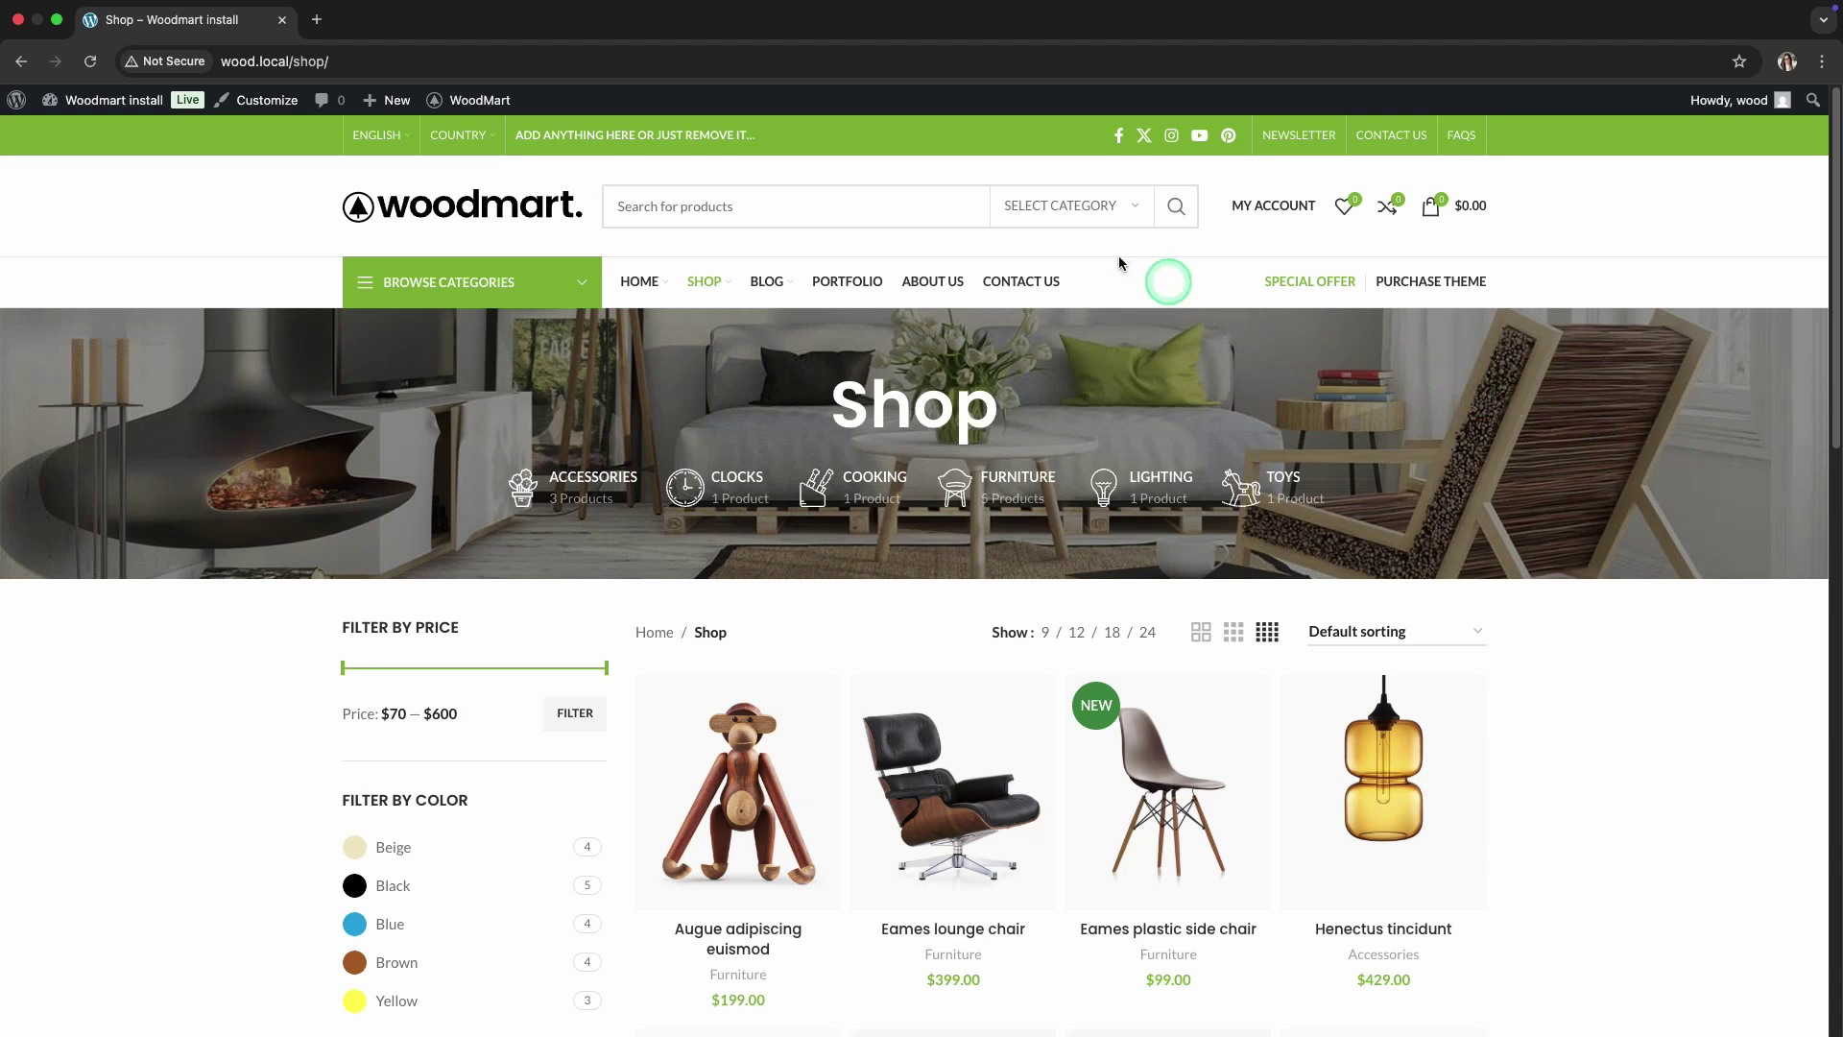
# Step: Set shop pages to the no-sidebar layout in Product archive settings
pyautogui.moveTo(439, 100)
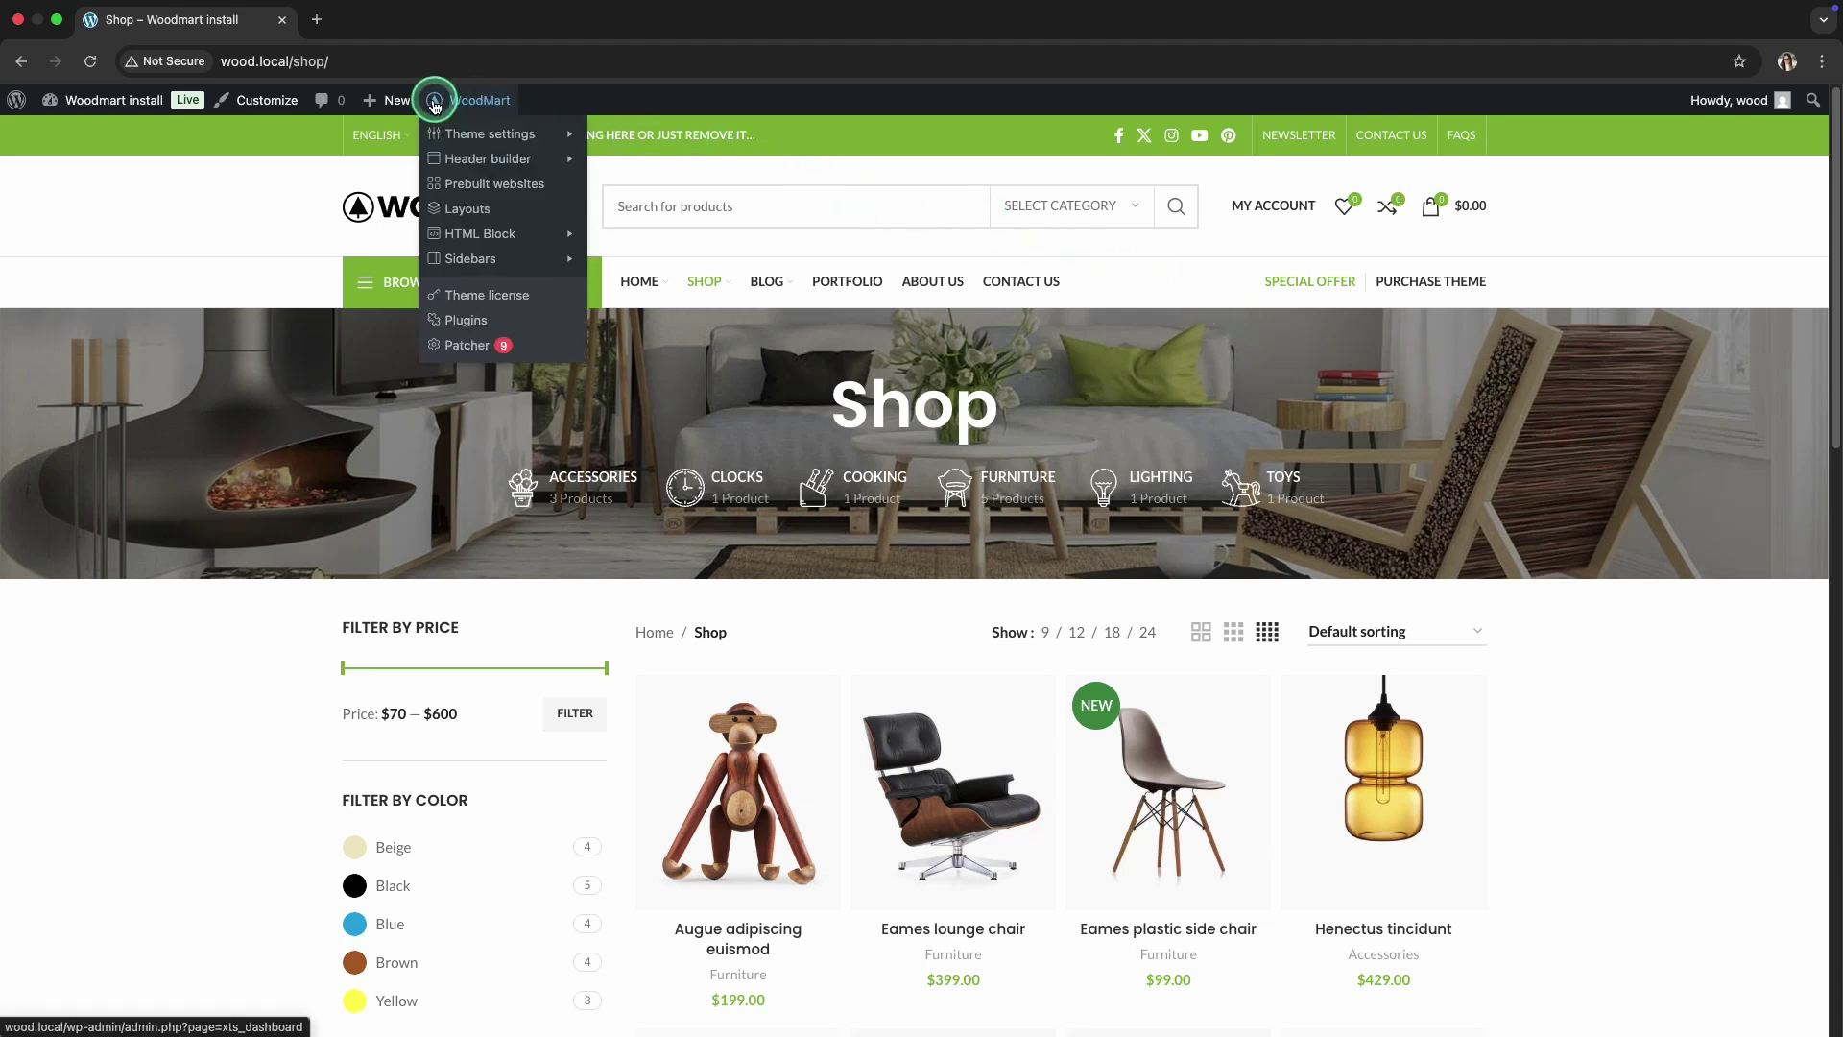
pyautogui.click(432, 127)
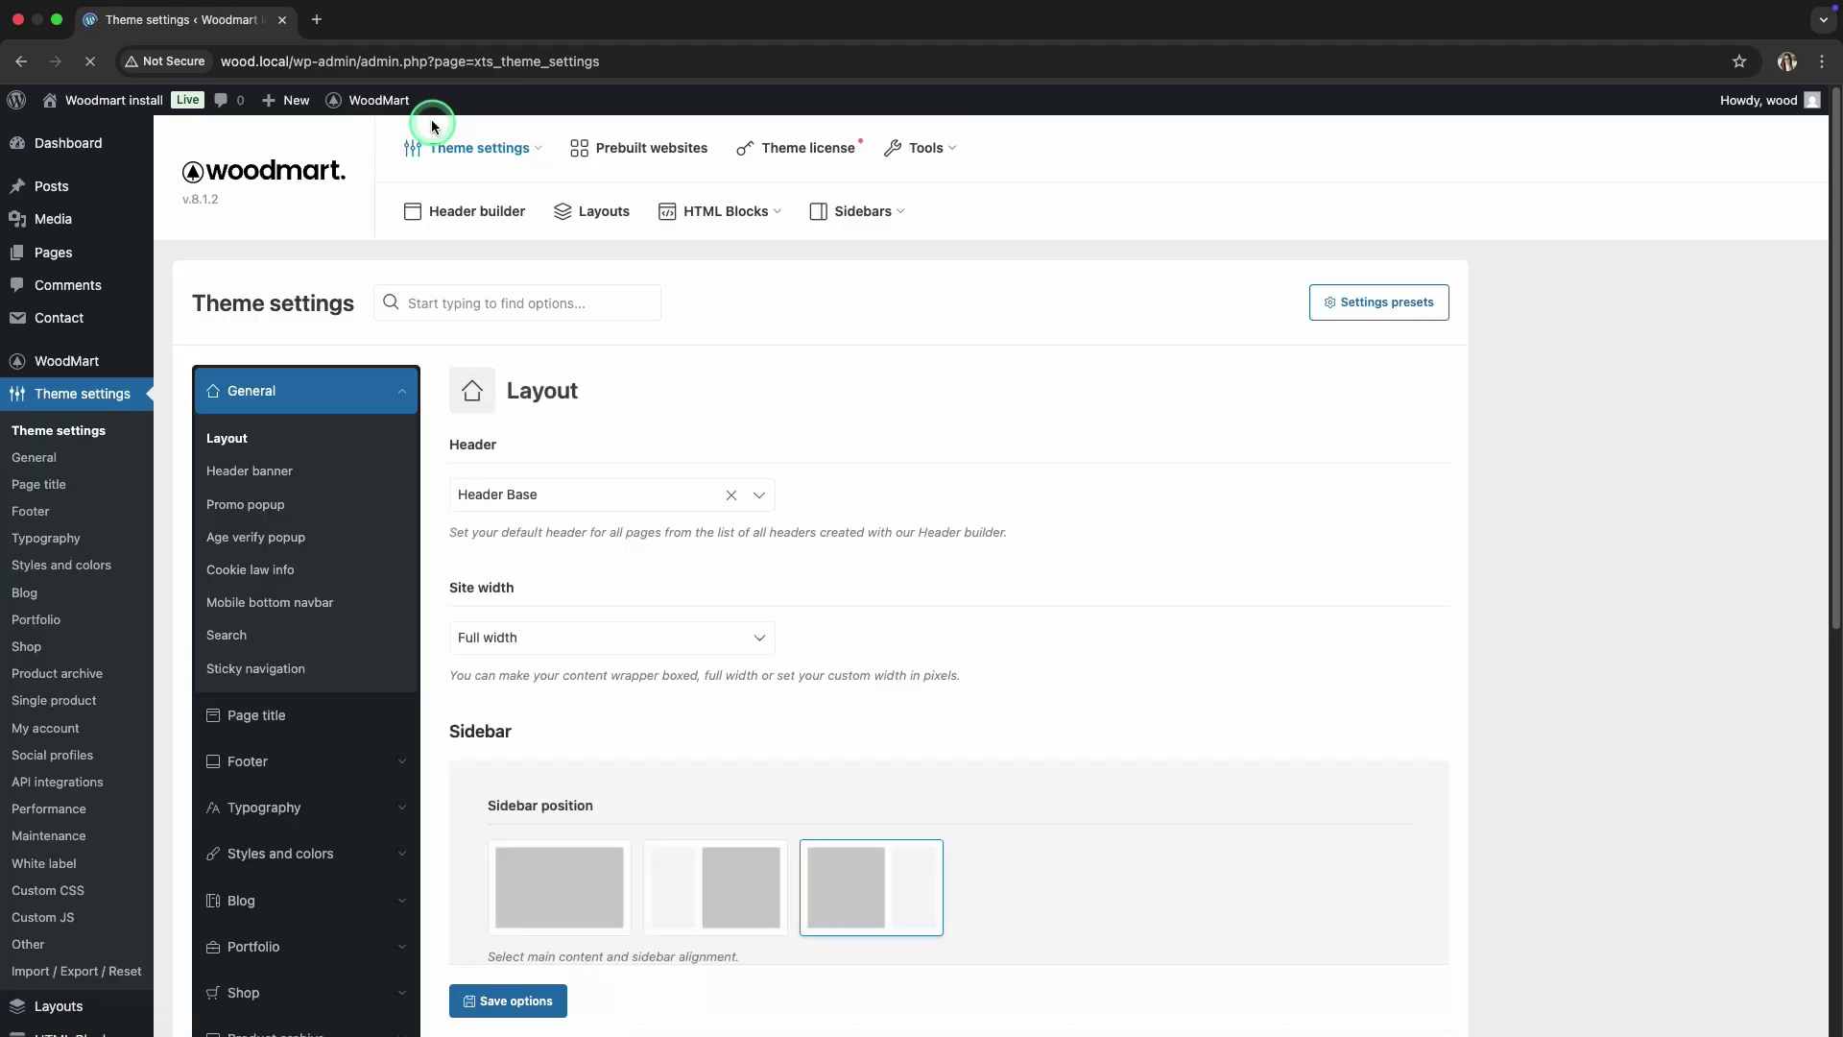
pyautogui.scroll(-5, 342, 390)
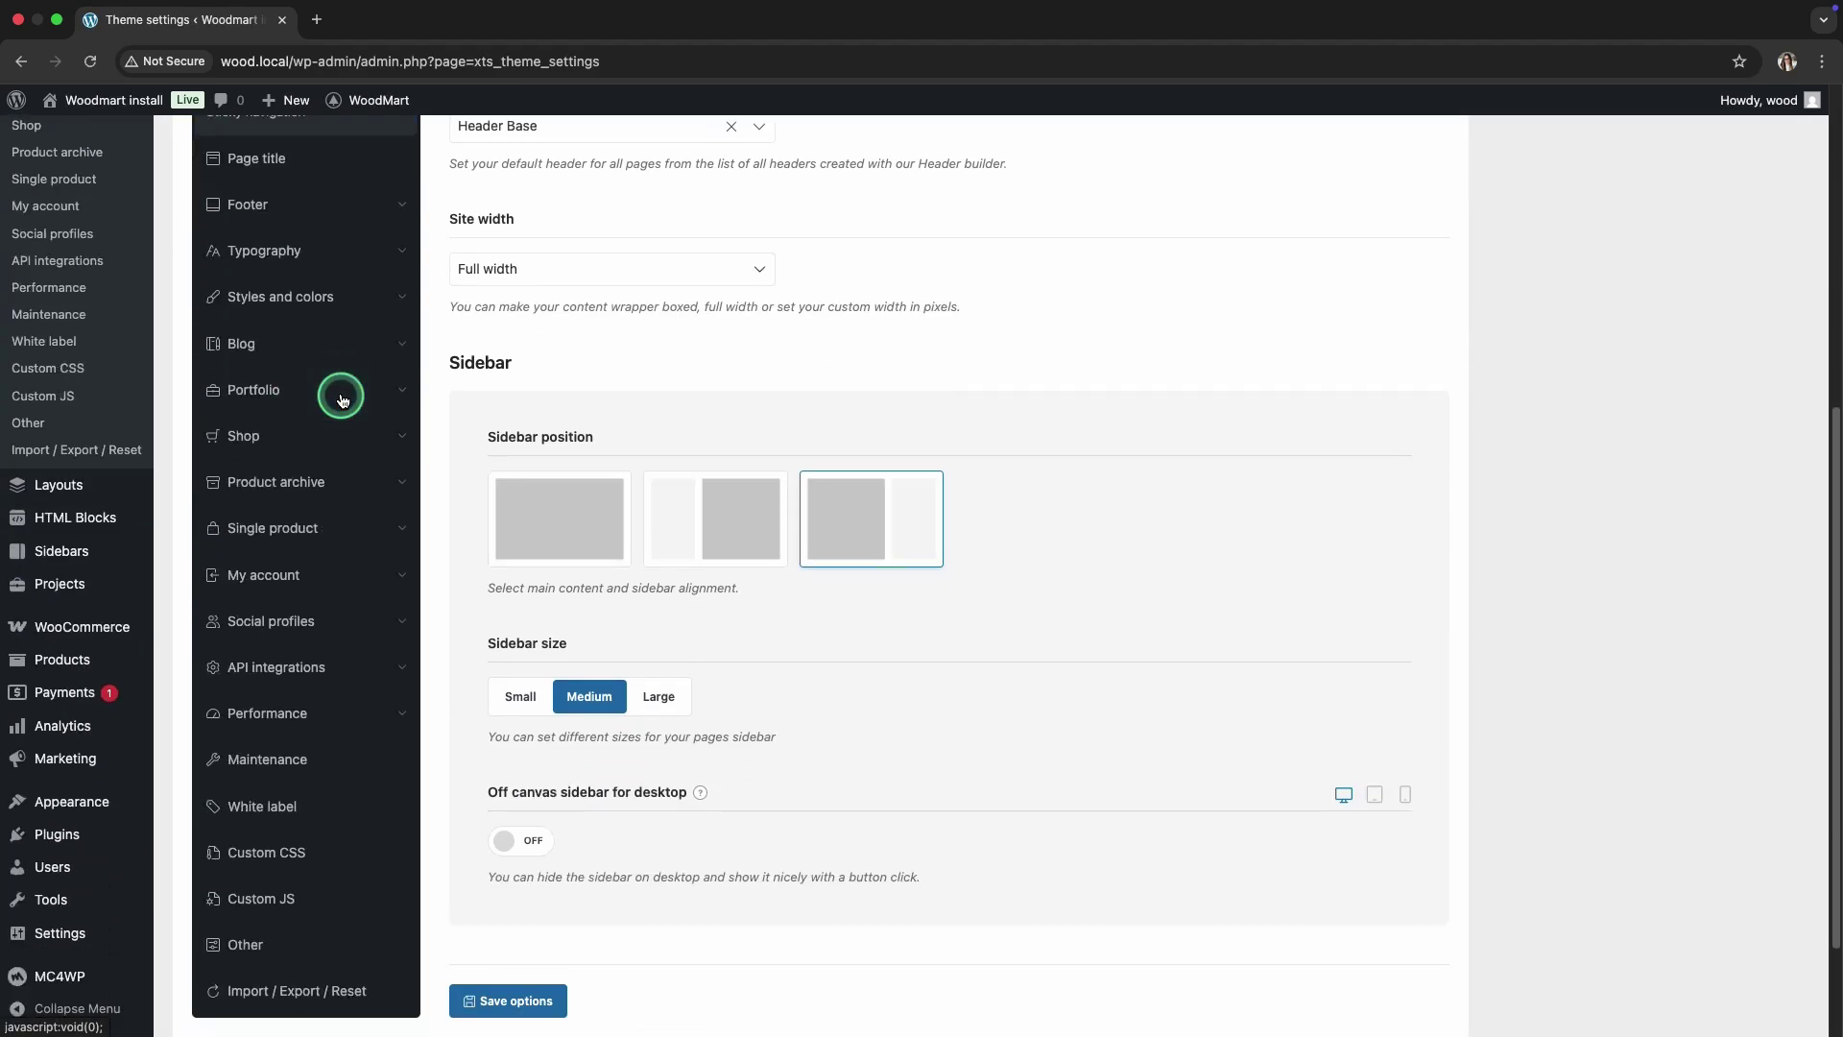
pyautogui.click(339, 407)
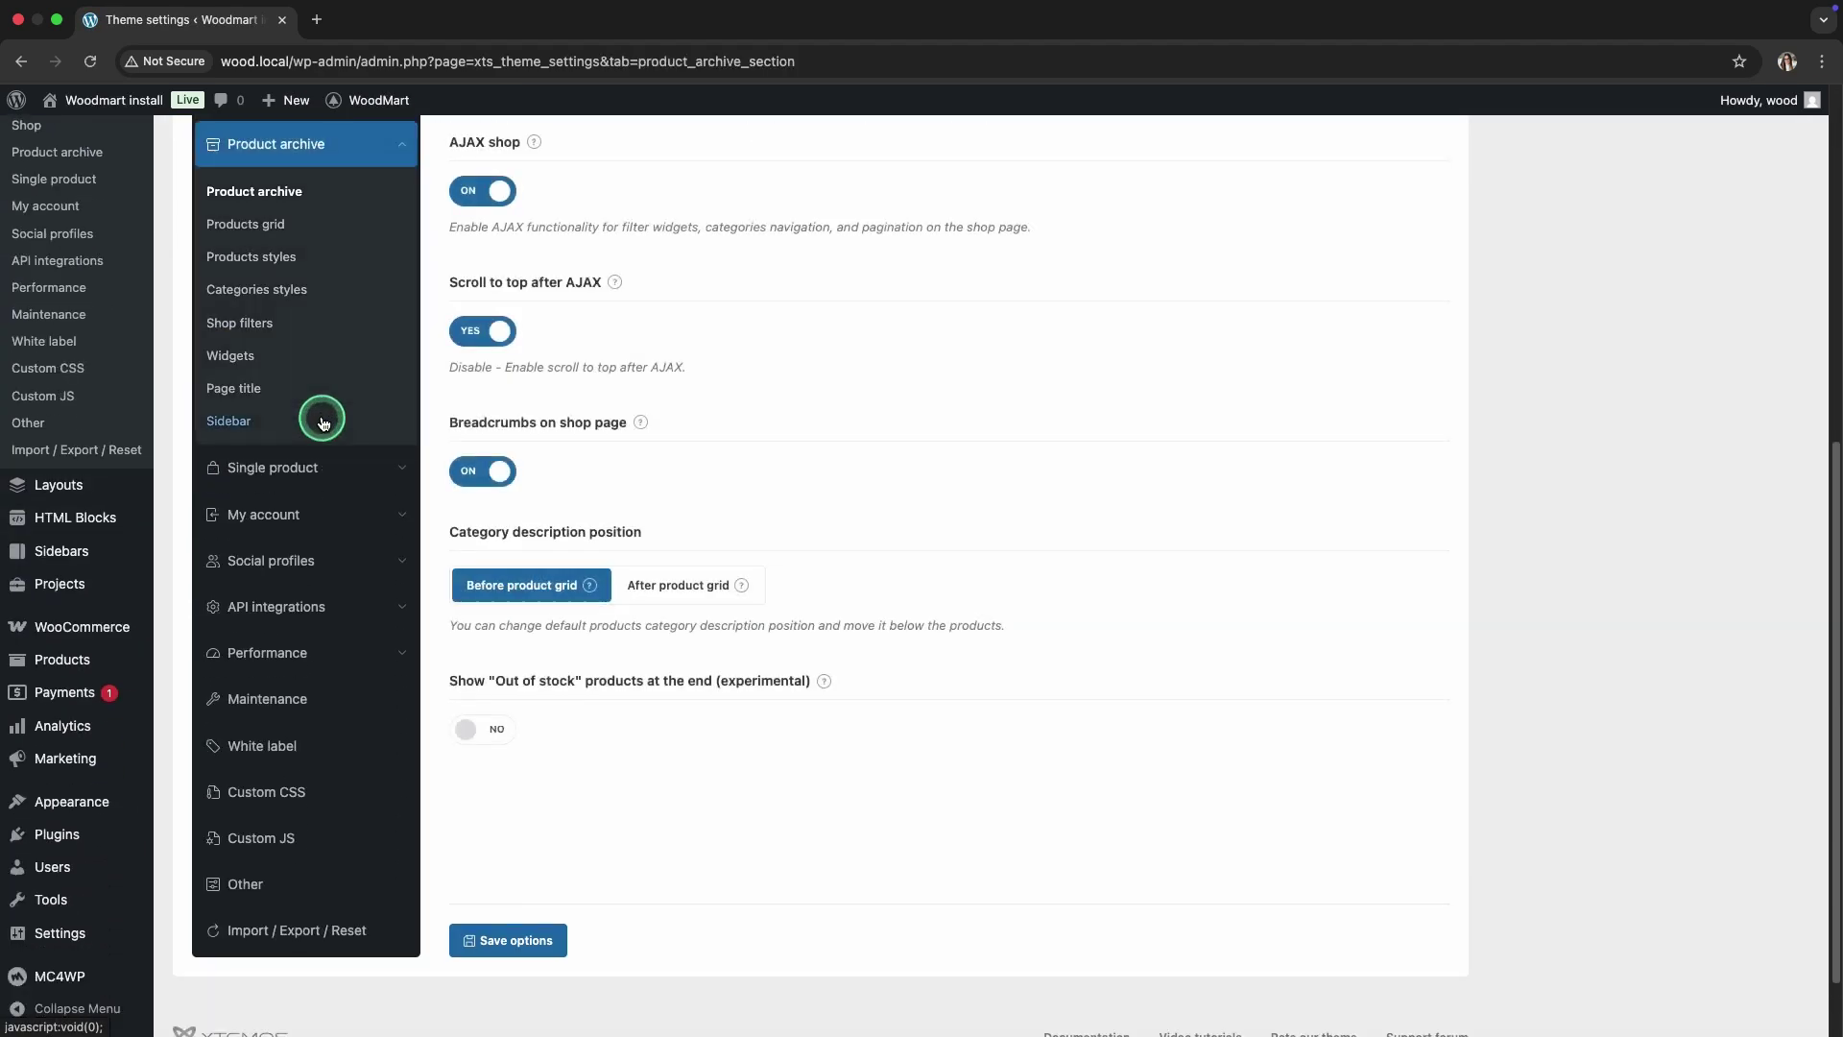
pyautogui.click(243, 422)
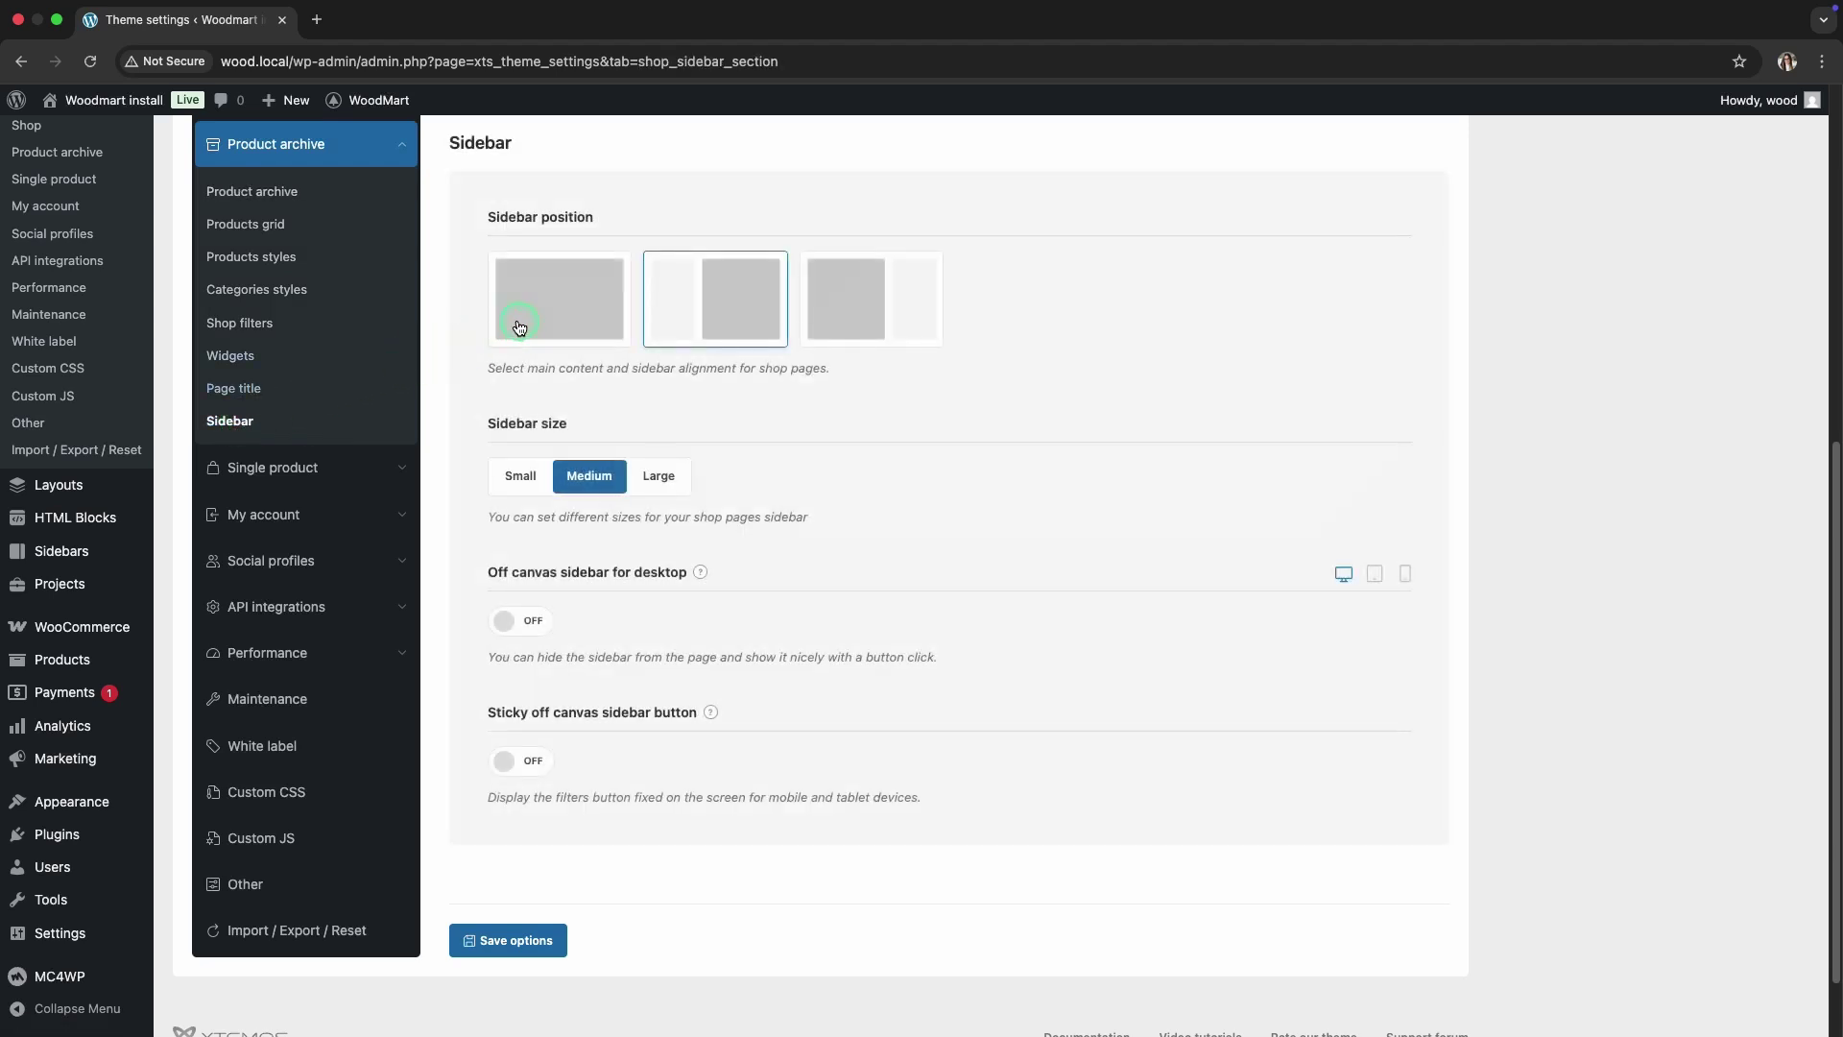
pyautogui.click(519, 327)
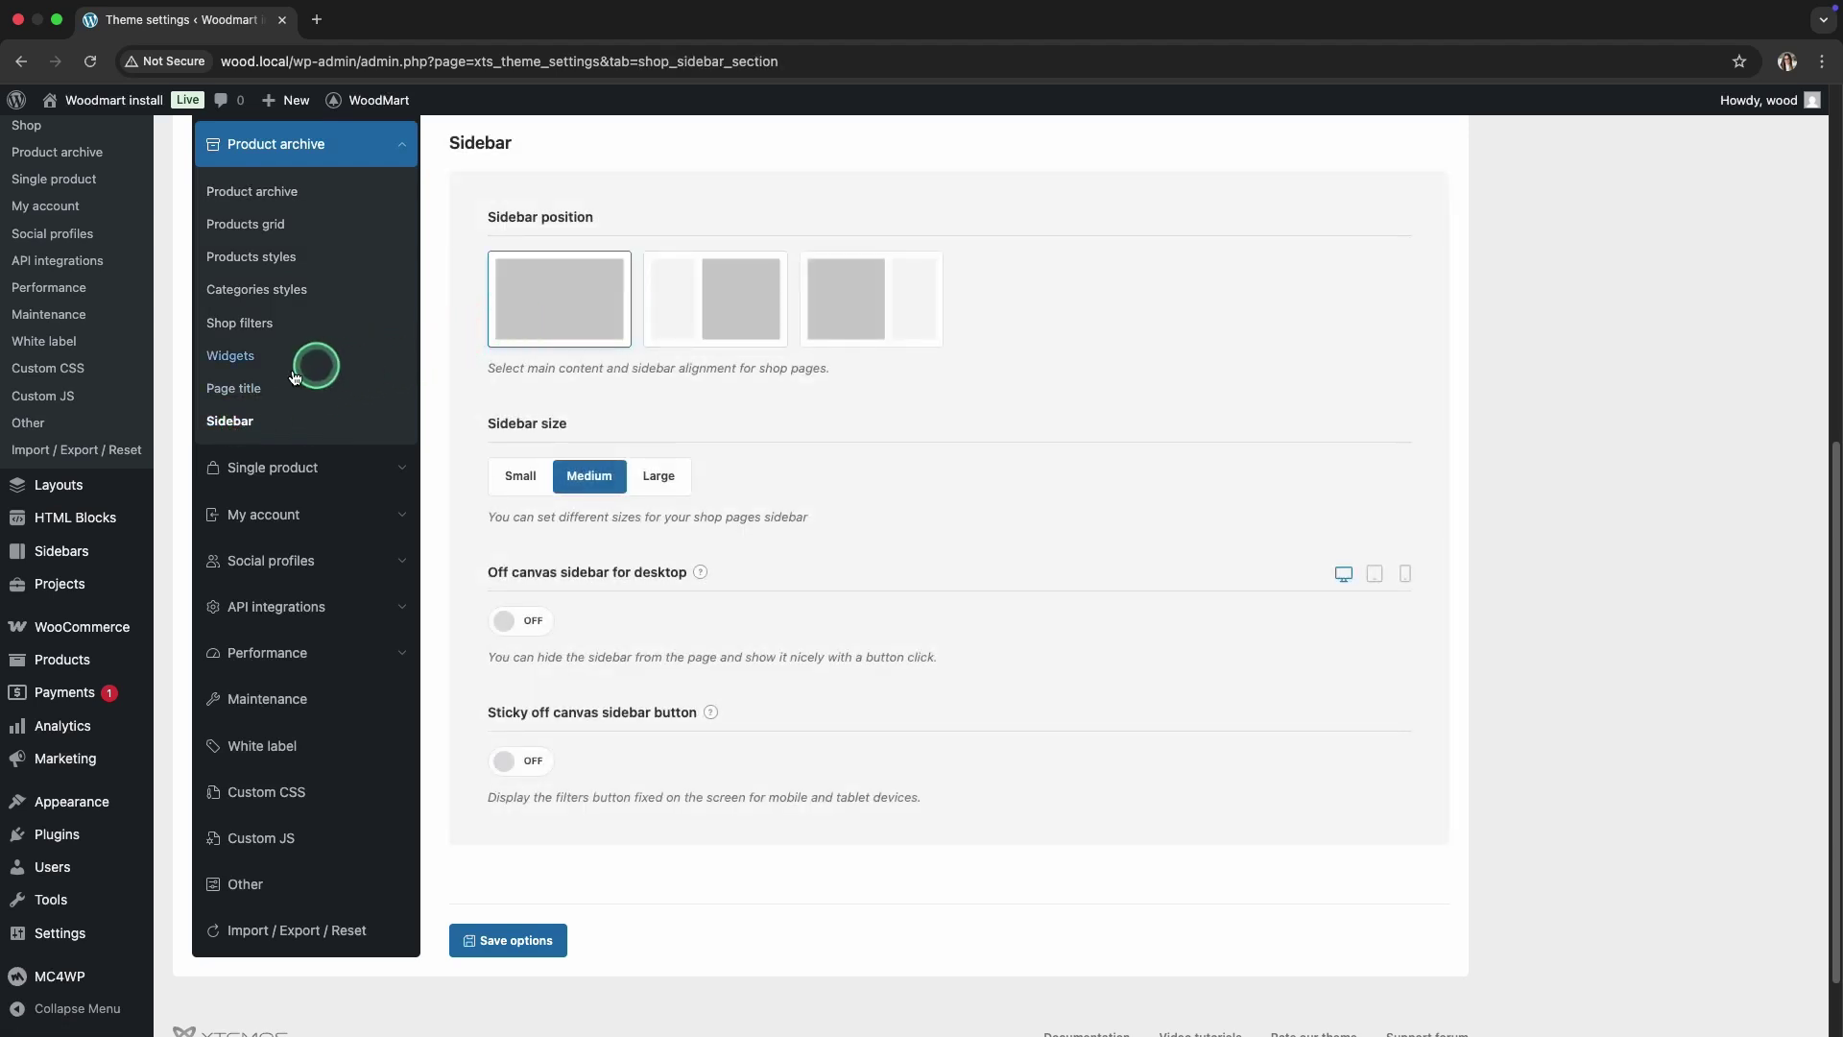
# Step: Turn off the Shop title and save the theme settings
pyautogui.click(254, 390)
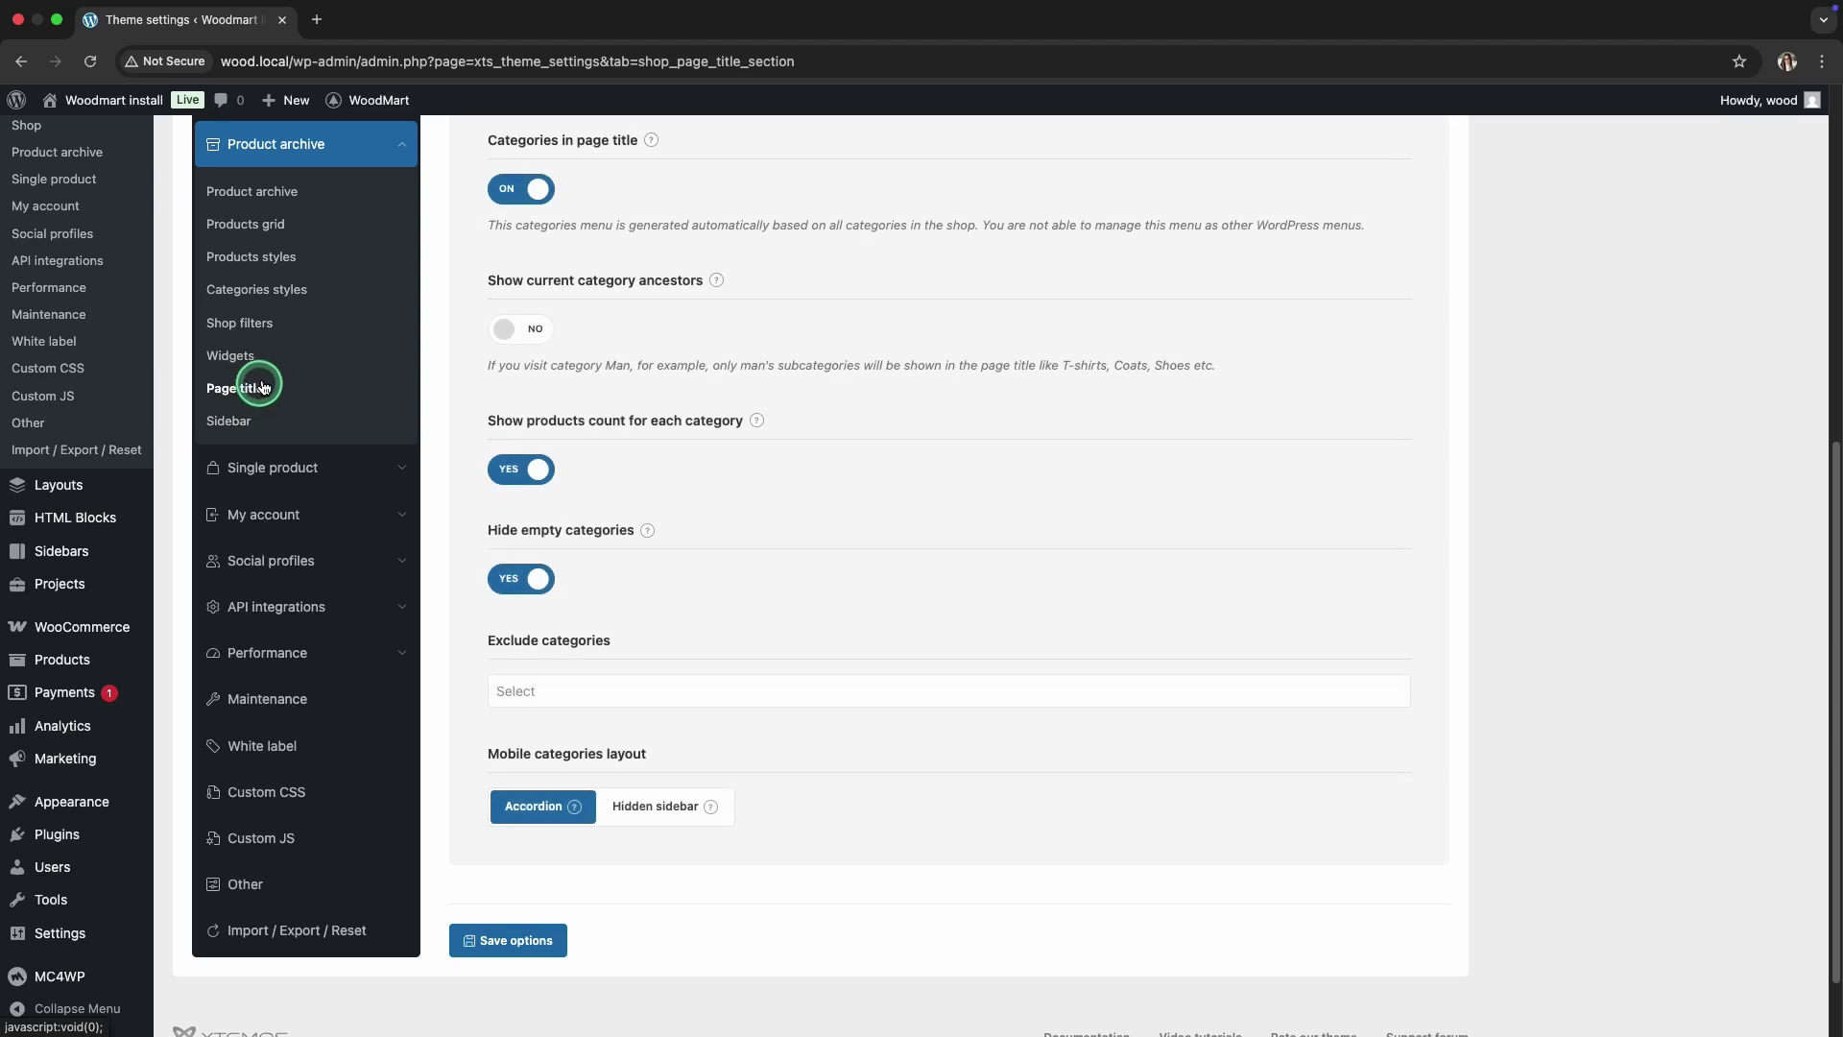
pyautogui.scroll(3, 424, 316)
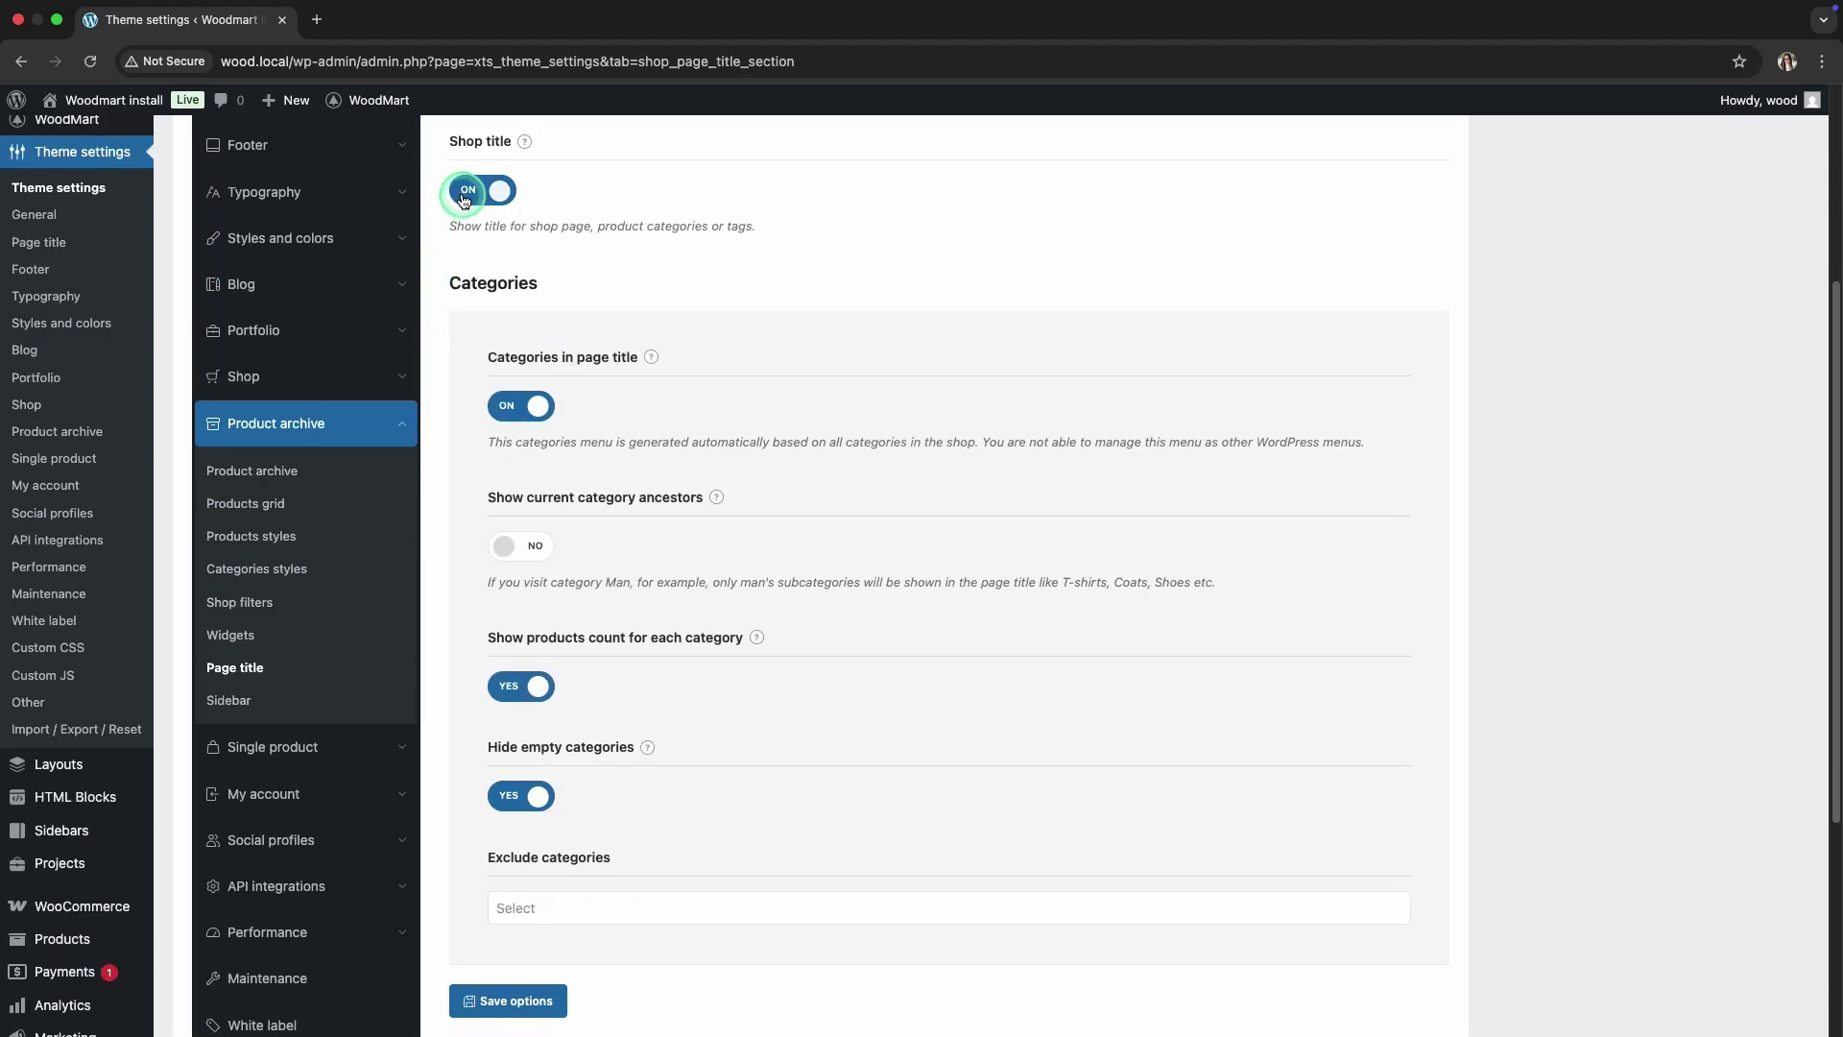
pyautogui.click(467, 195)
pyautogui.click(482, 1000)
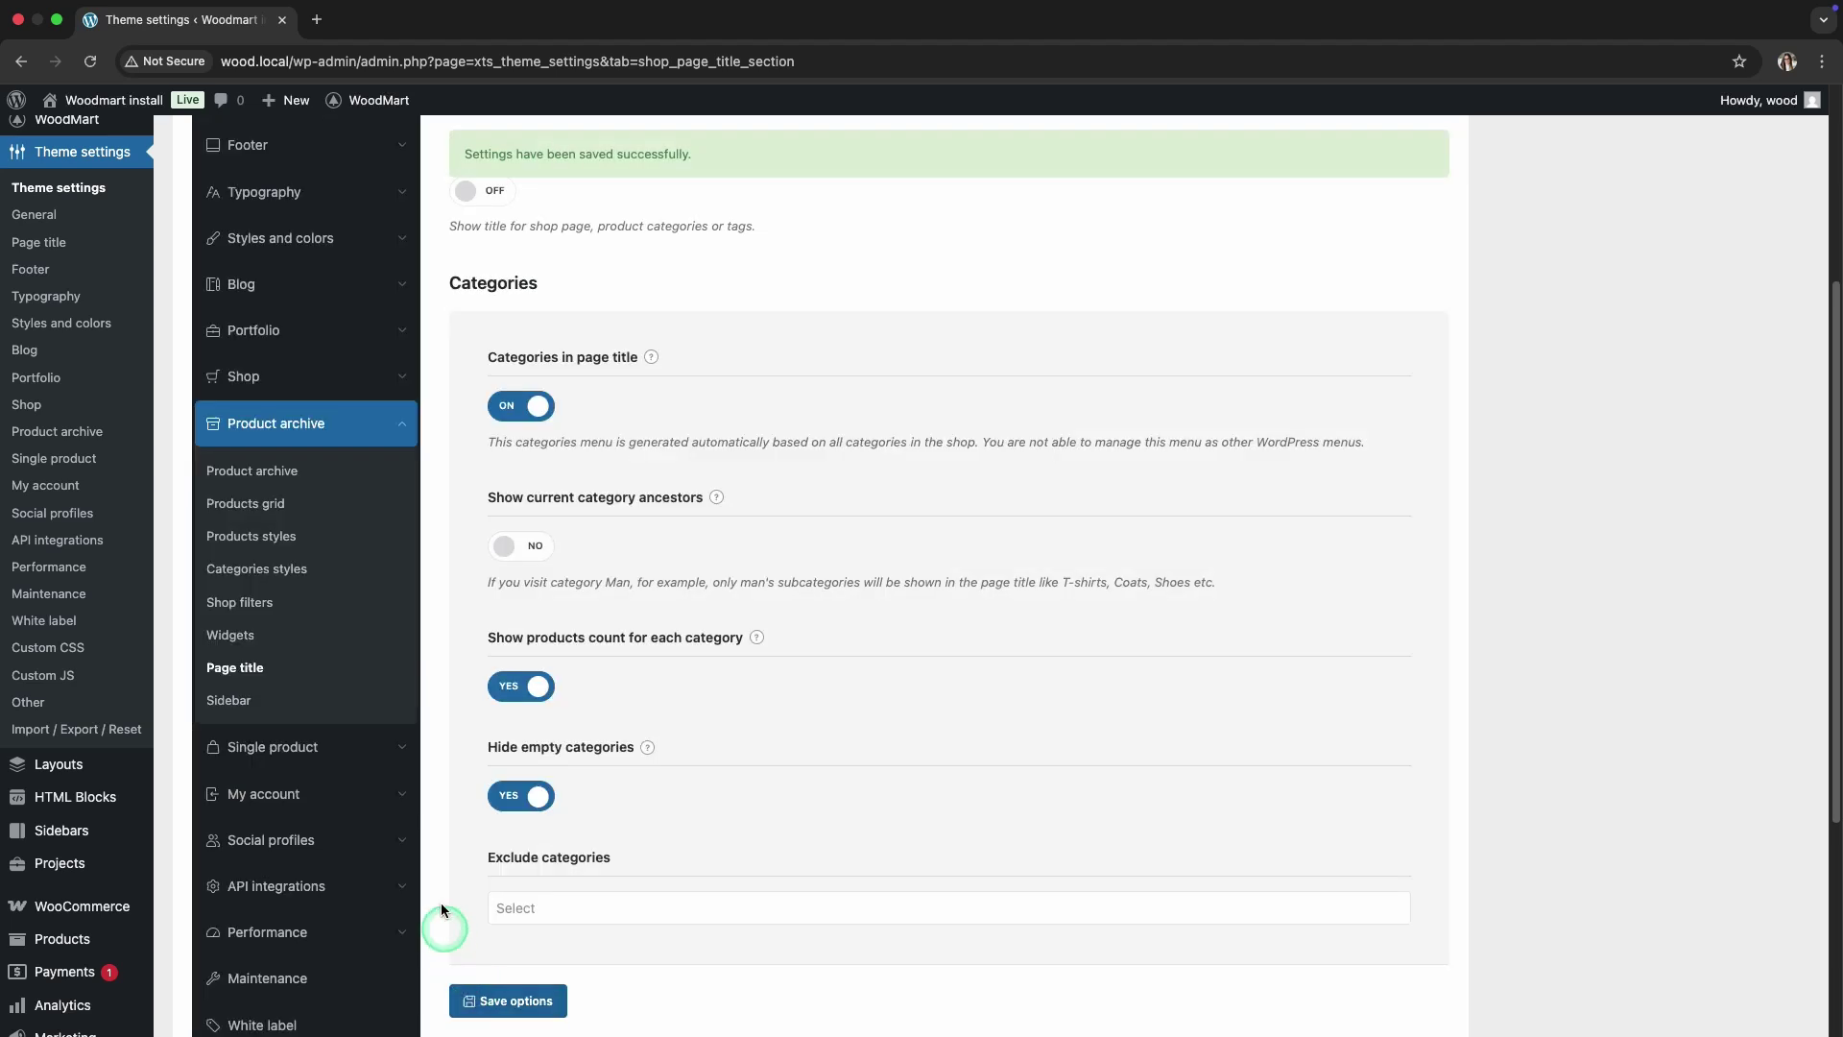
# Step: Visit the Shop storefront to see the full-width layout without sidebar or title
pyautogui.moveTo(113, 107)
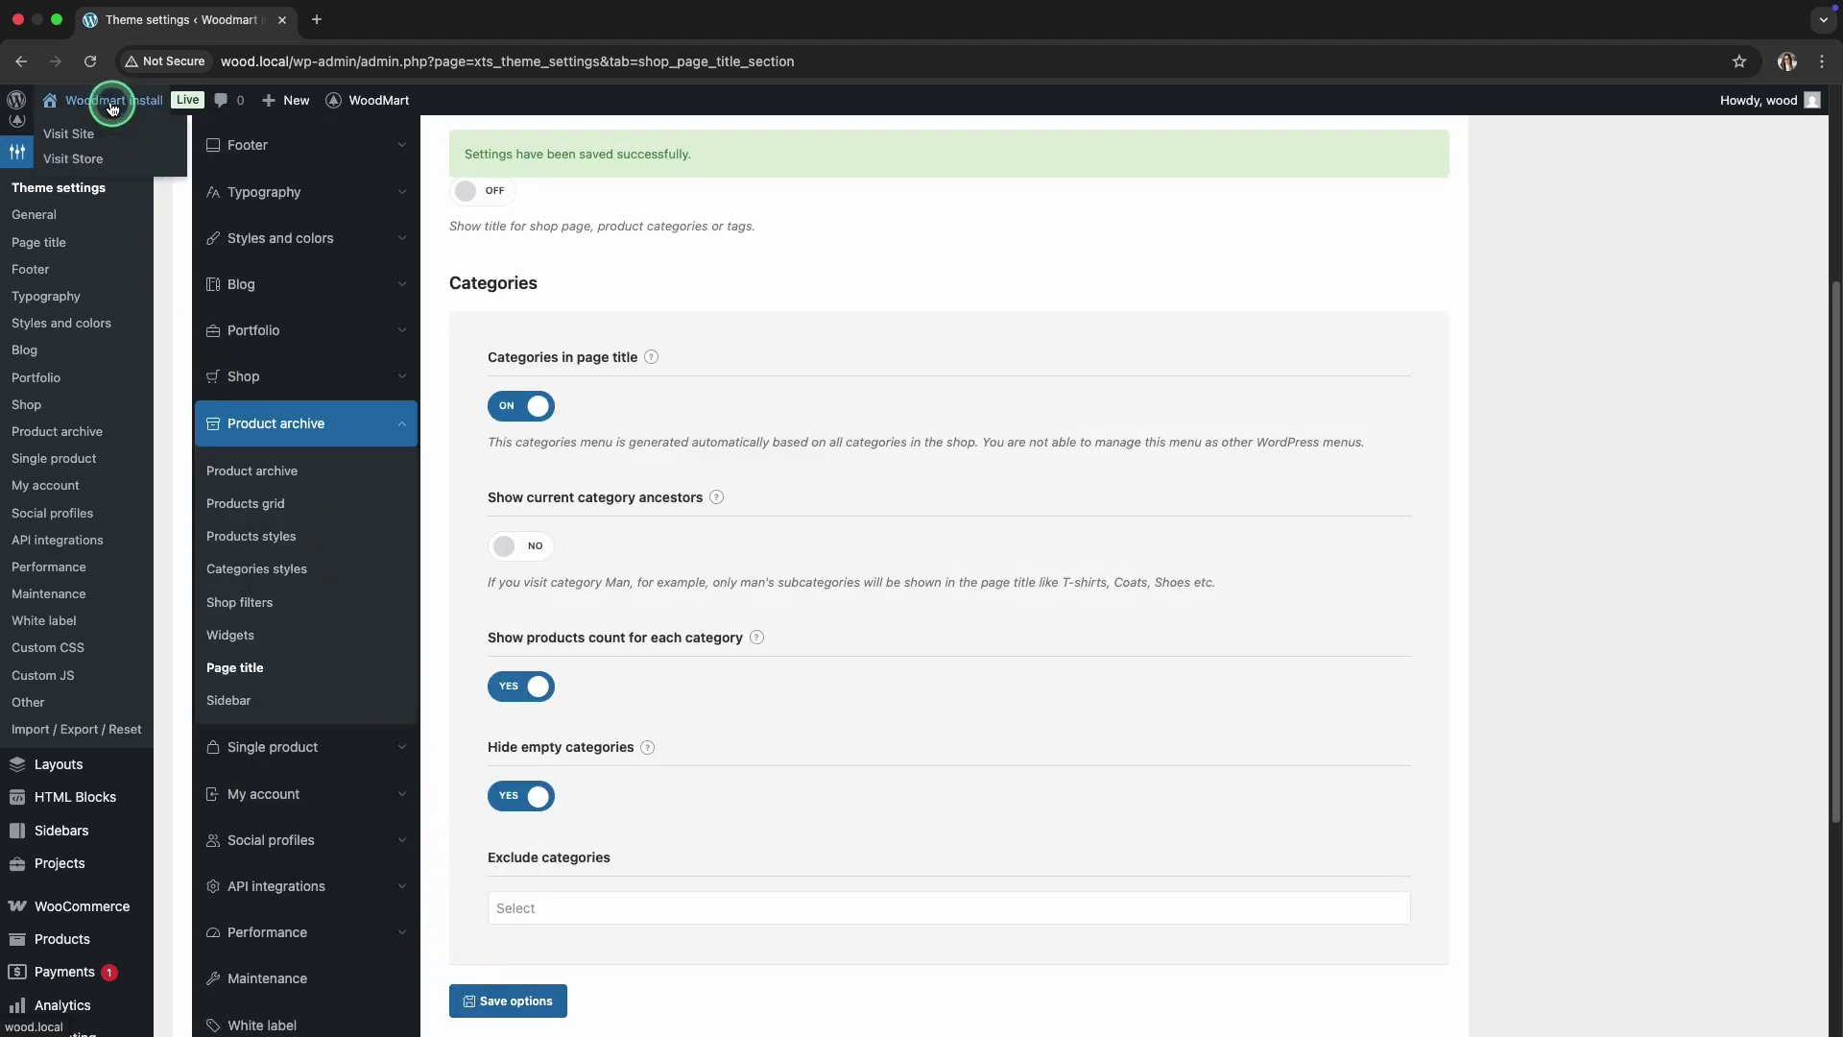
pyautogui.click(94, 159)
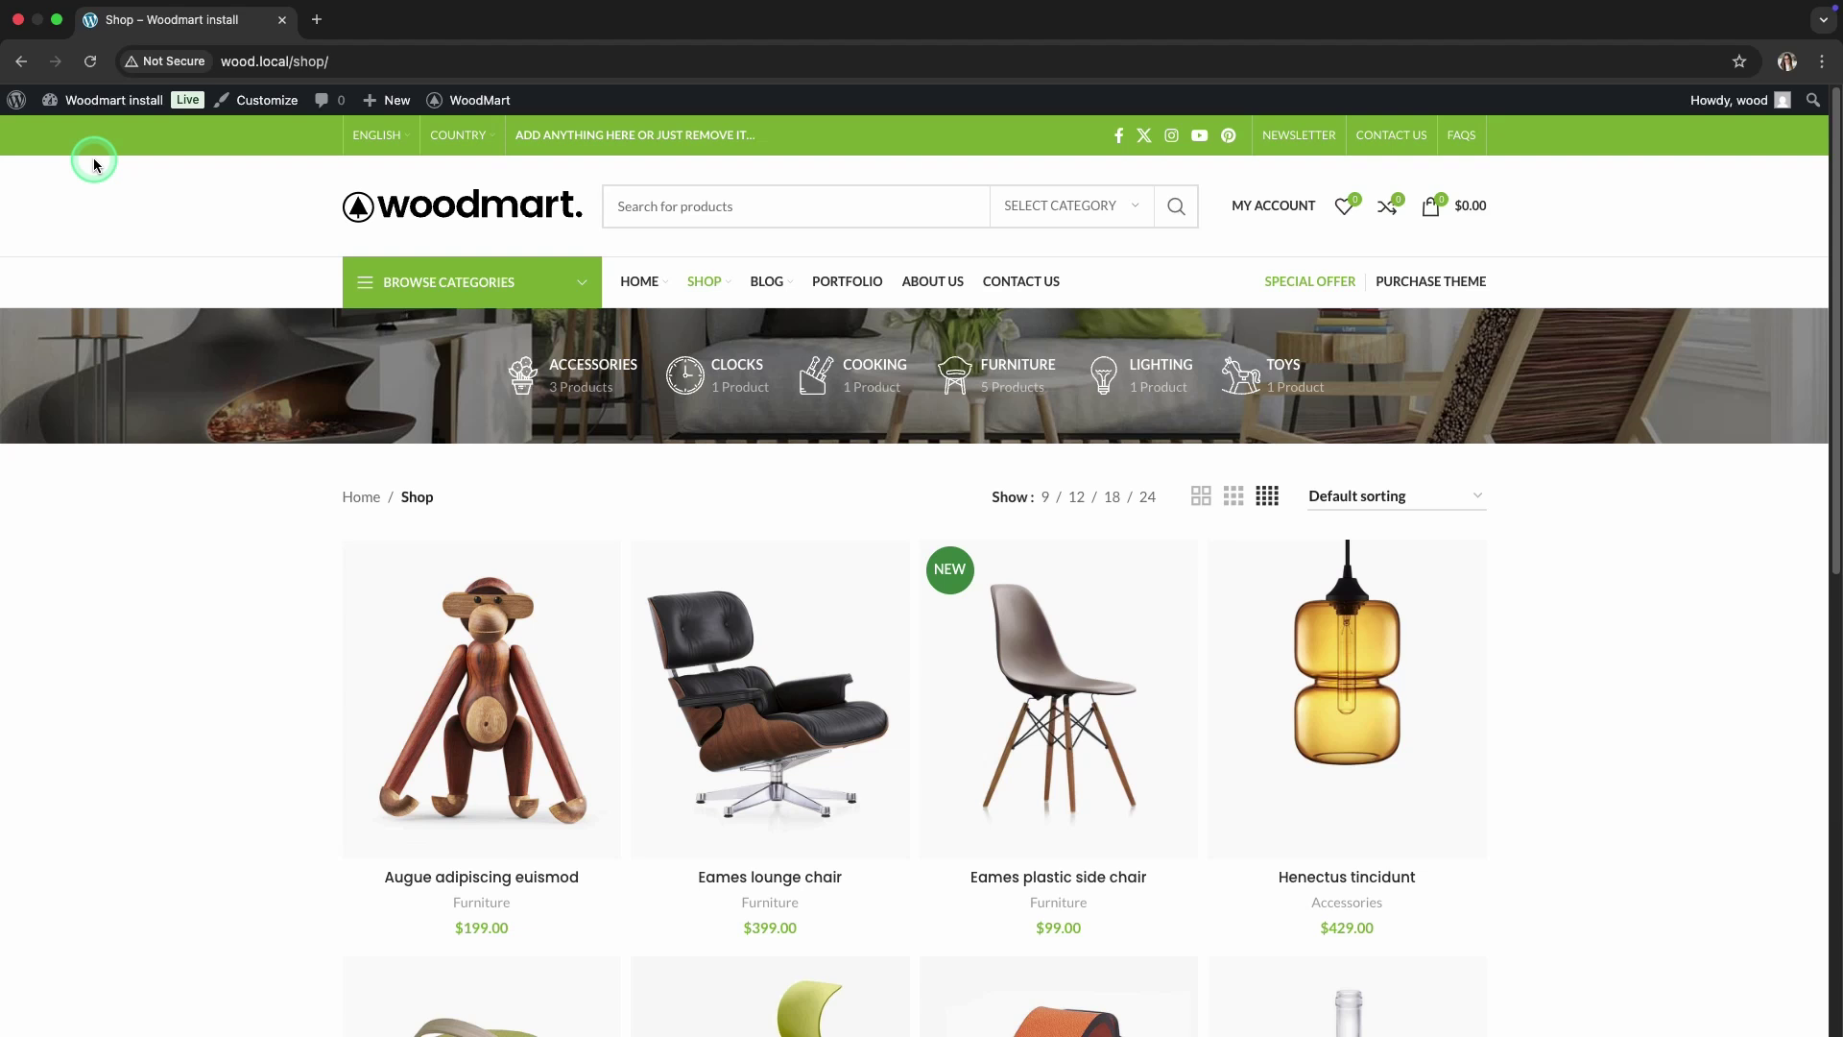
# Step: Put the shop sidebar on the left and make it off-canvas on desktop
pyautogui.moveTo(442, 102)
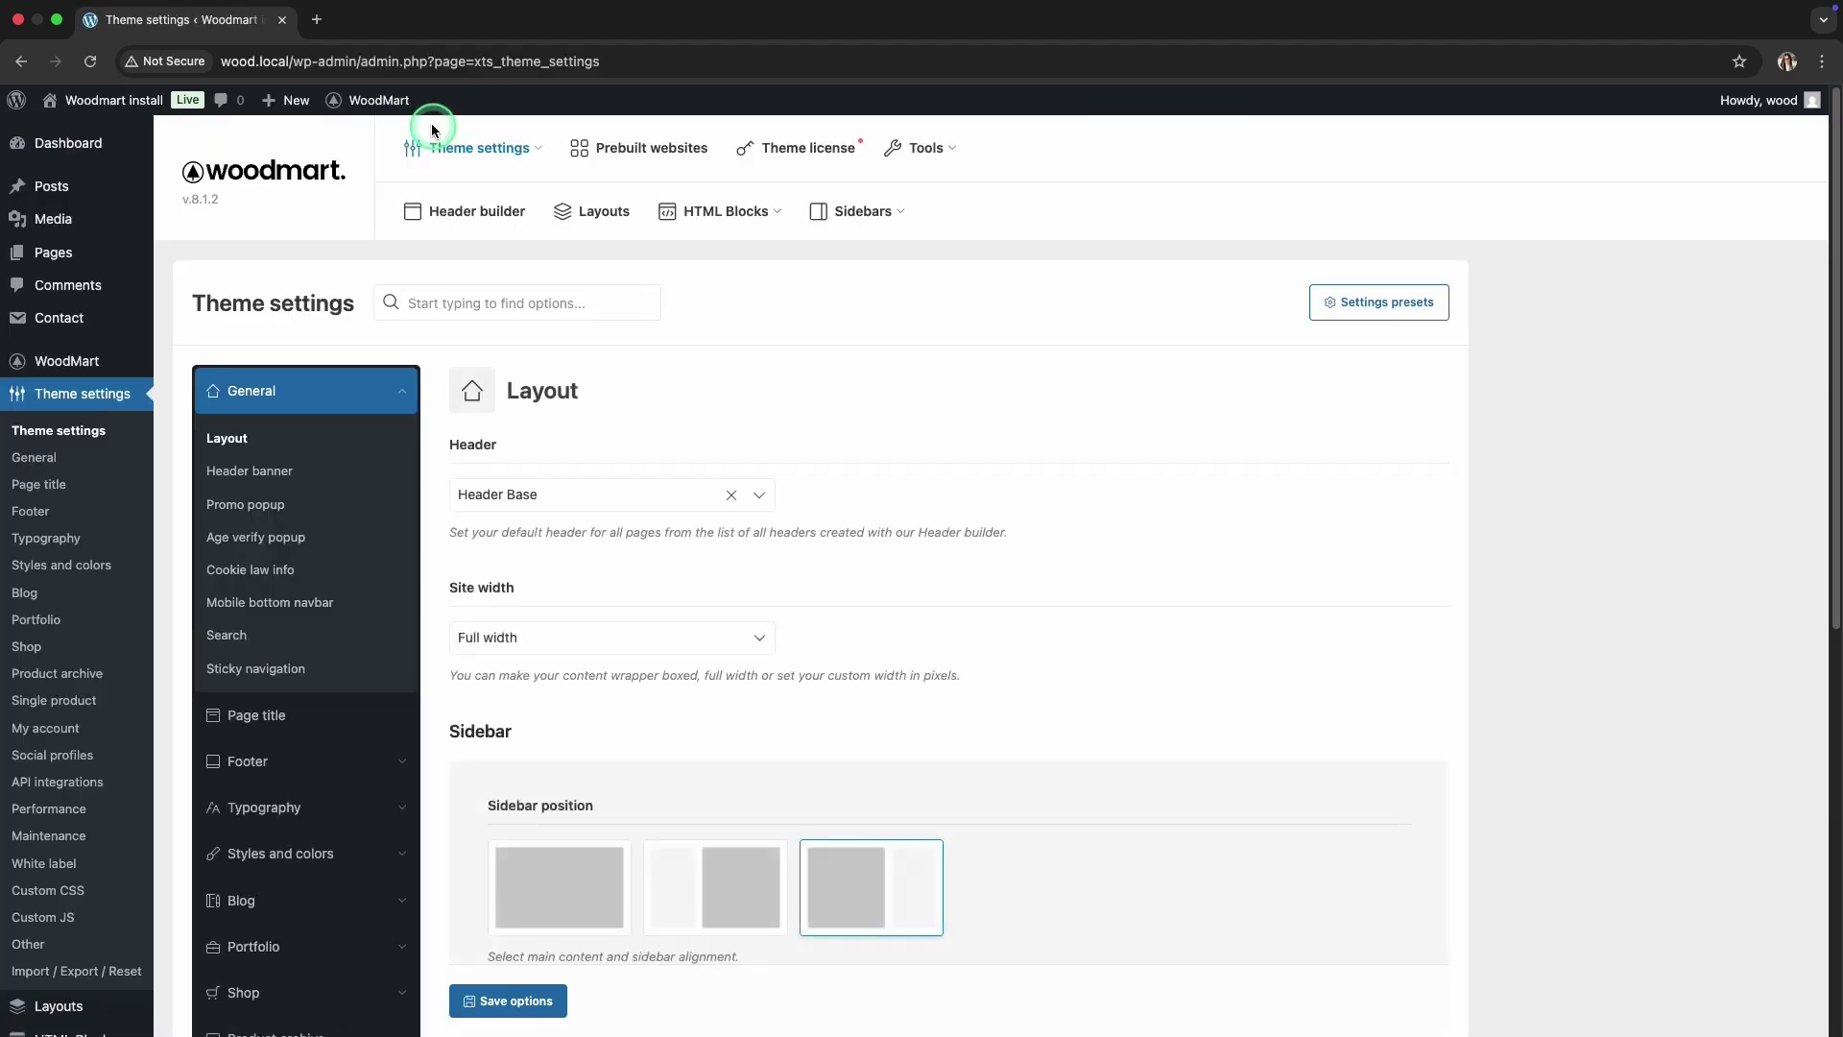
pyautogui.scroll(-3, 313, 464)
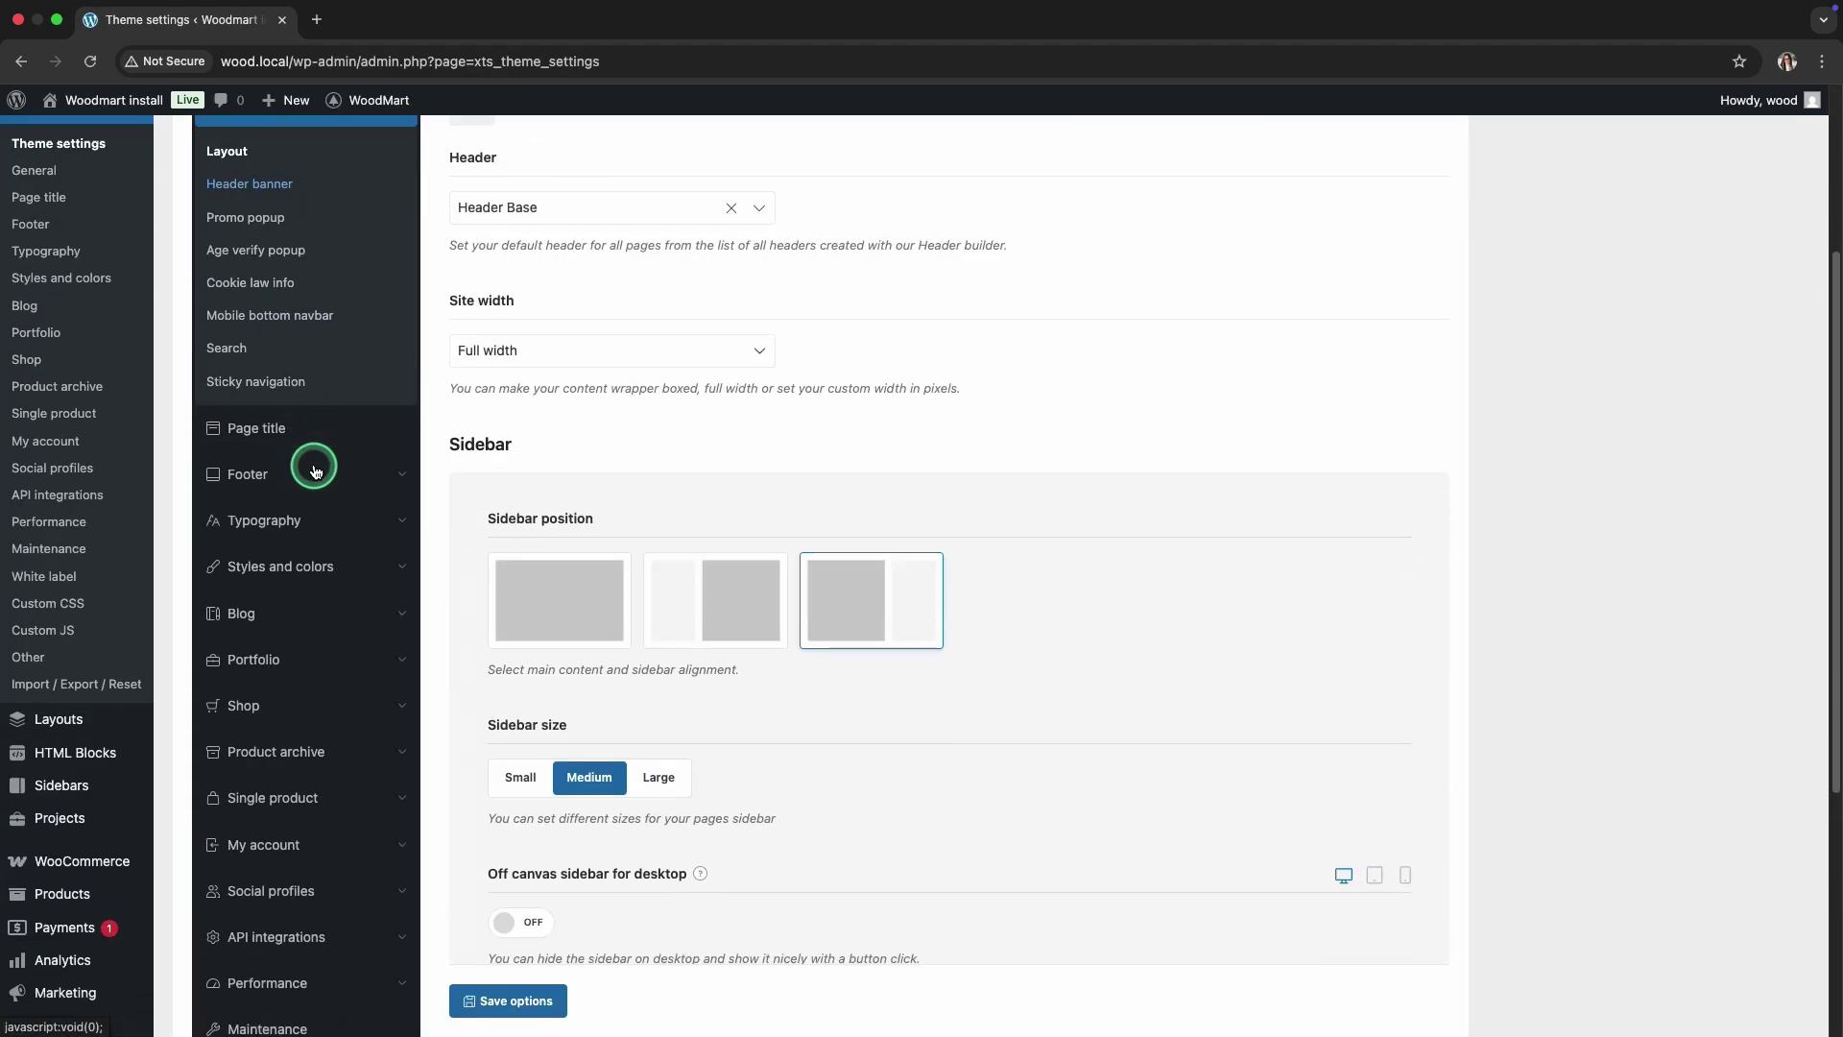
pyautogui.click(309, 630)
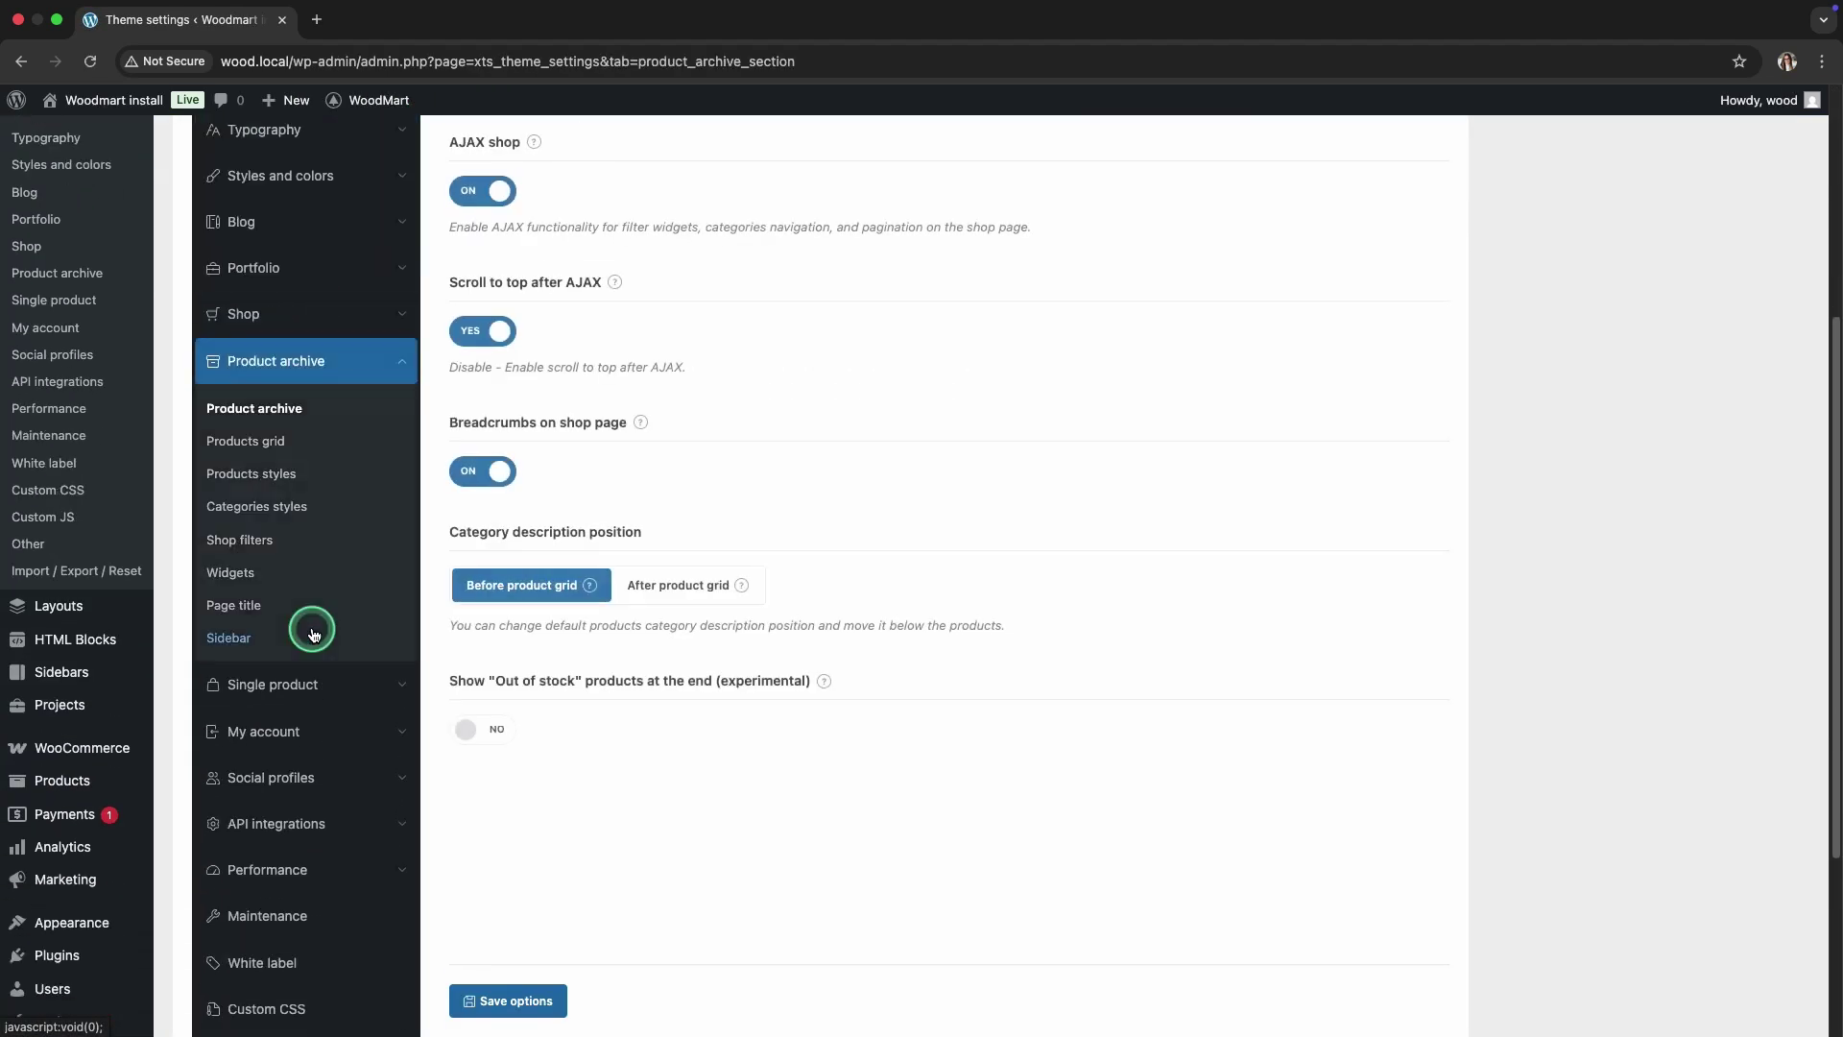
pyautogui.click(268, 636)
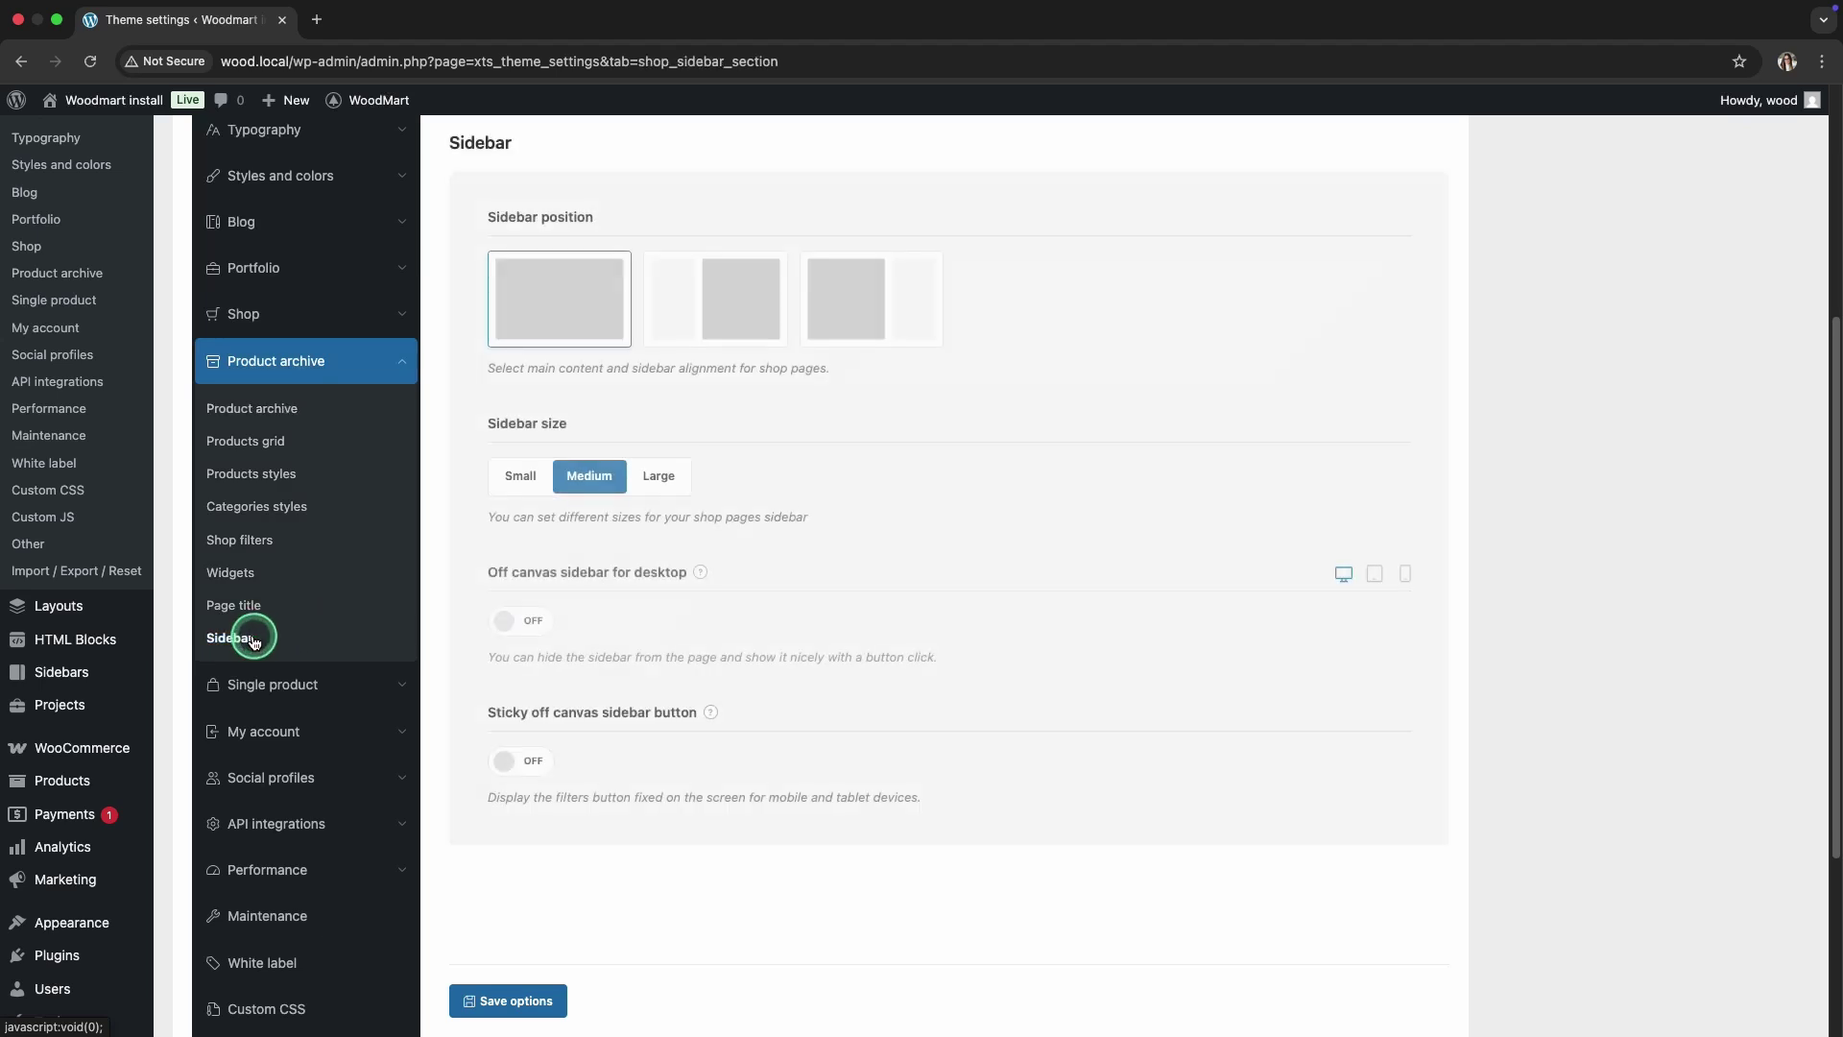
pyautogui.click(672, 324)
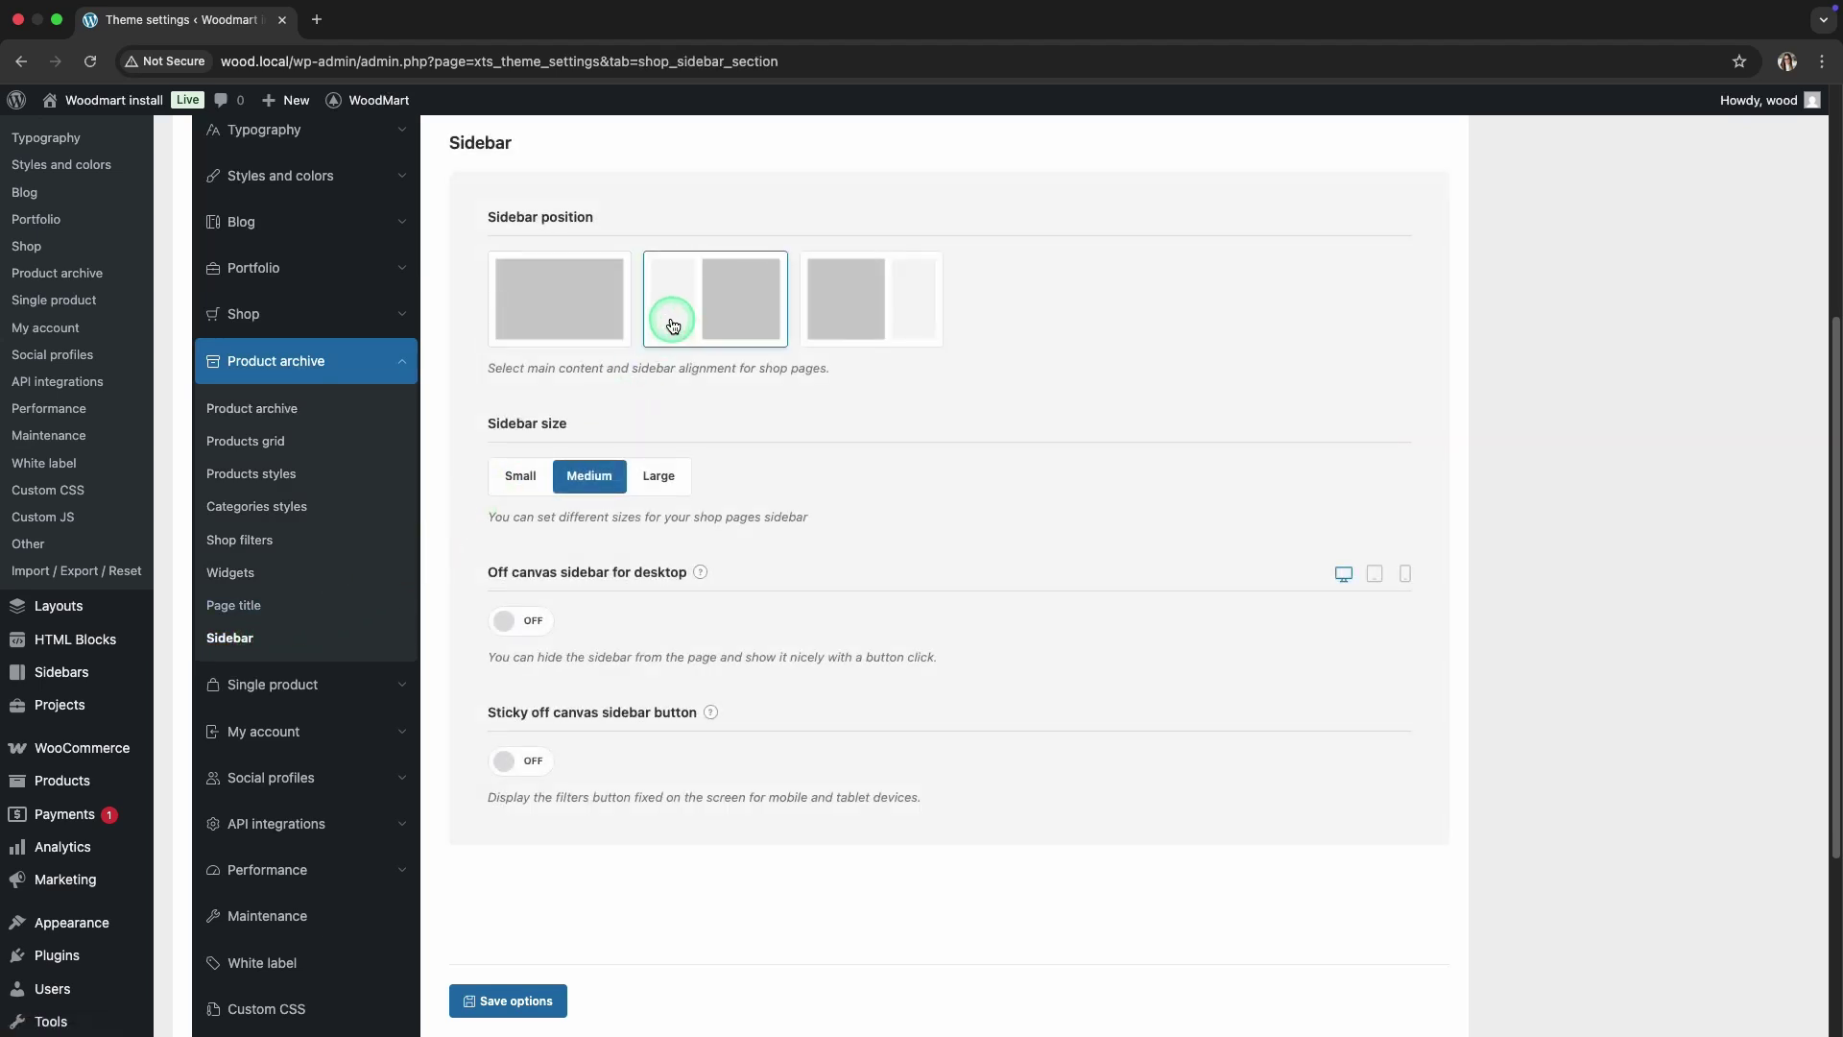
pyautogui.click(534, 622)
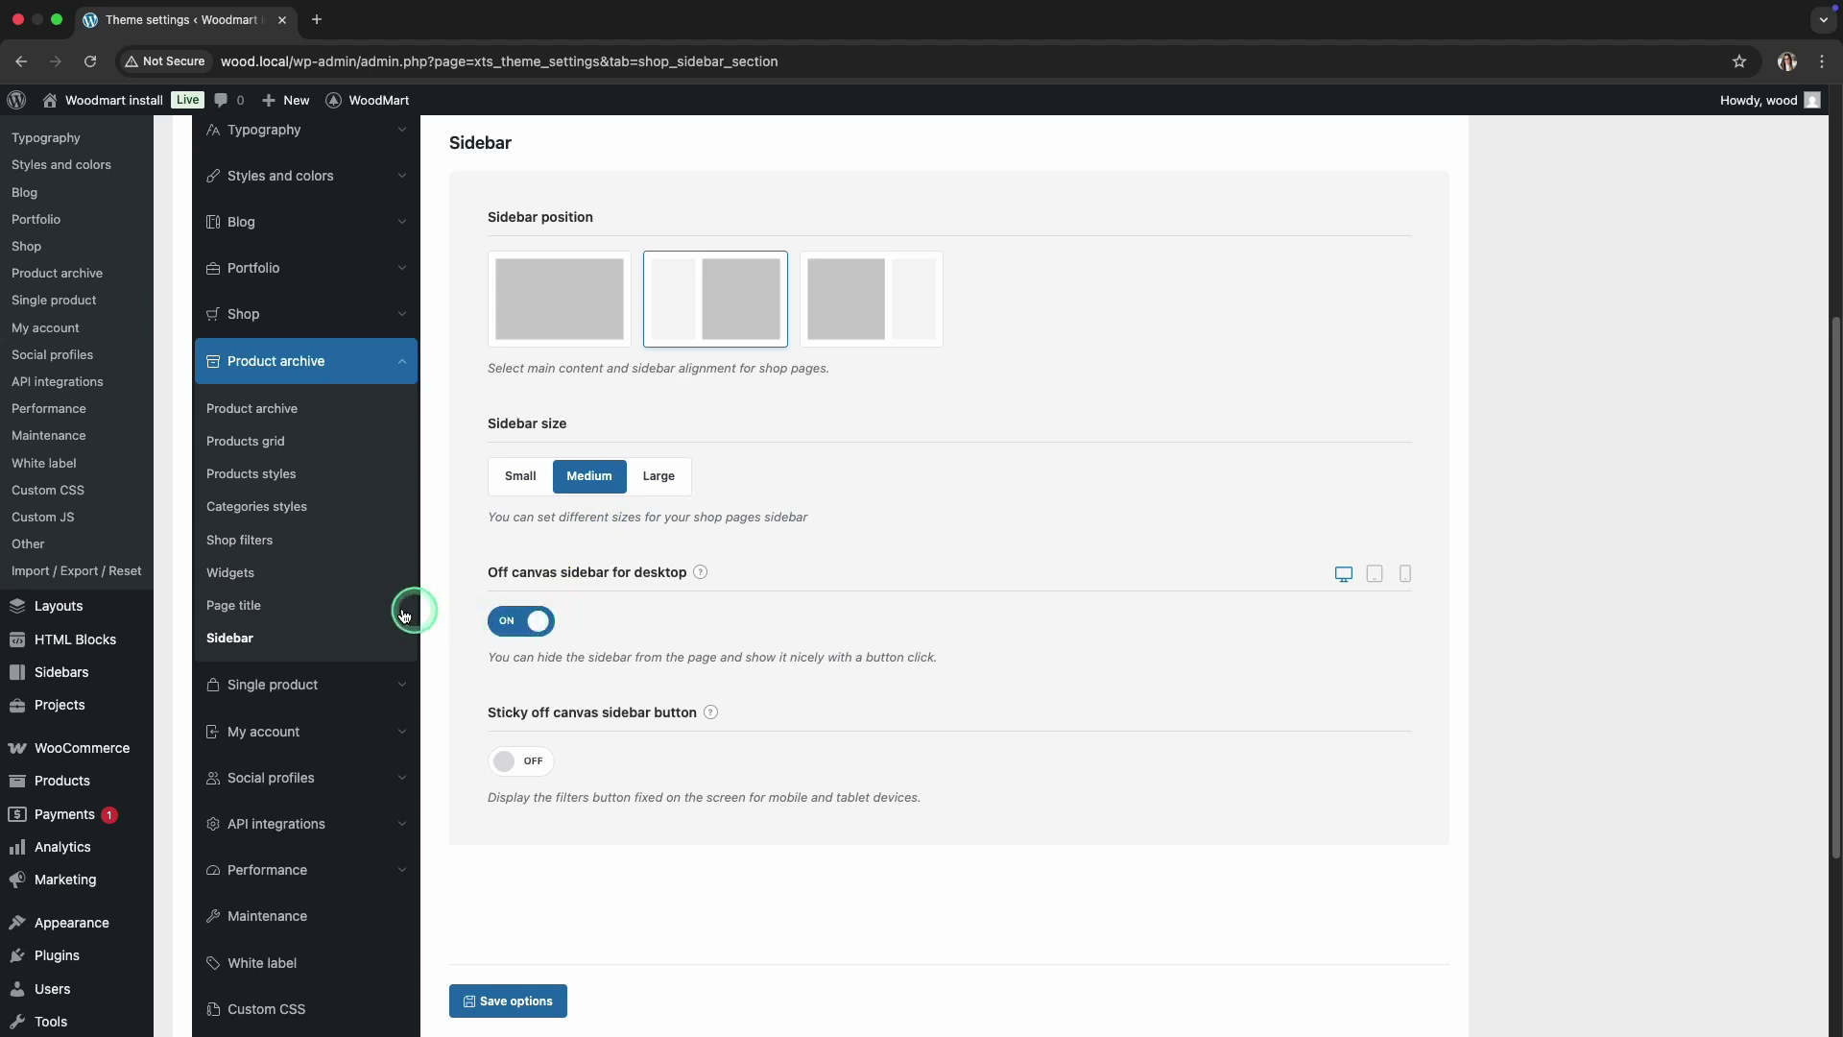
# Step: Turn on the shop filters area and save the theme settings
pyautogui.click(279, 547)
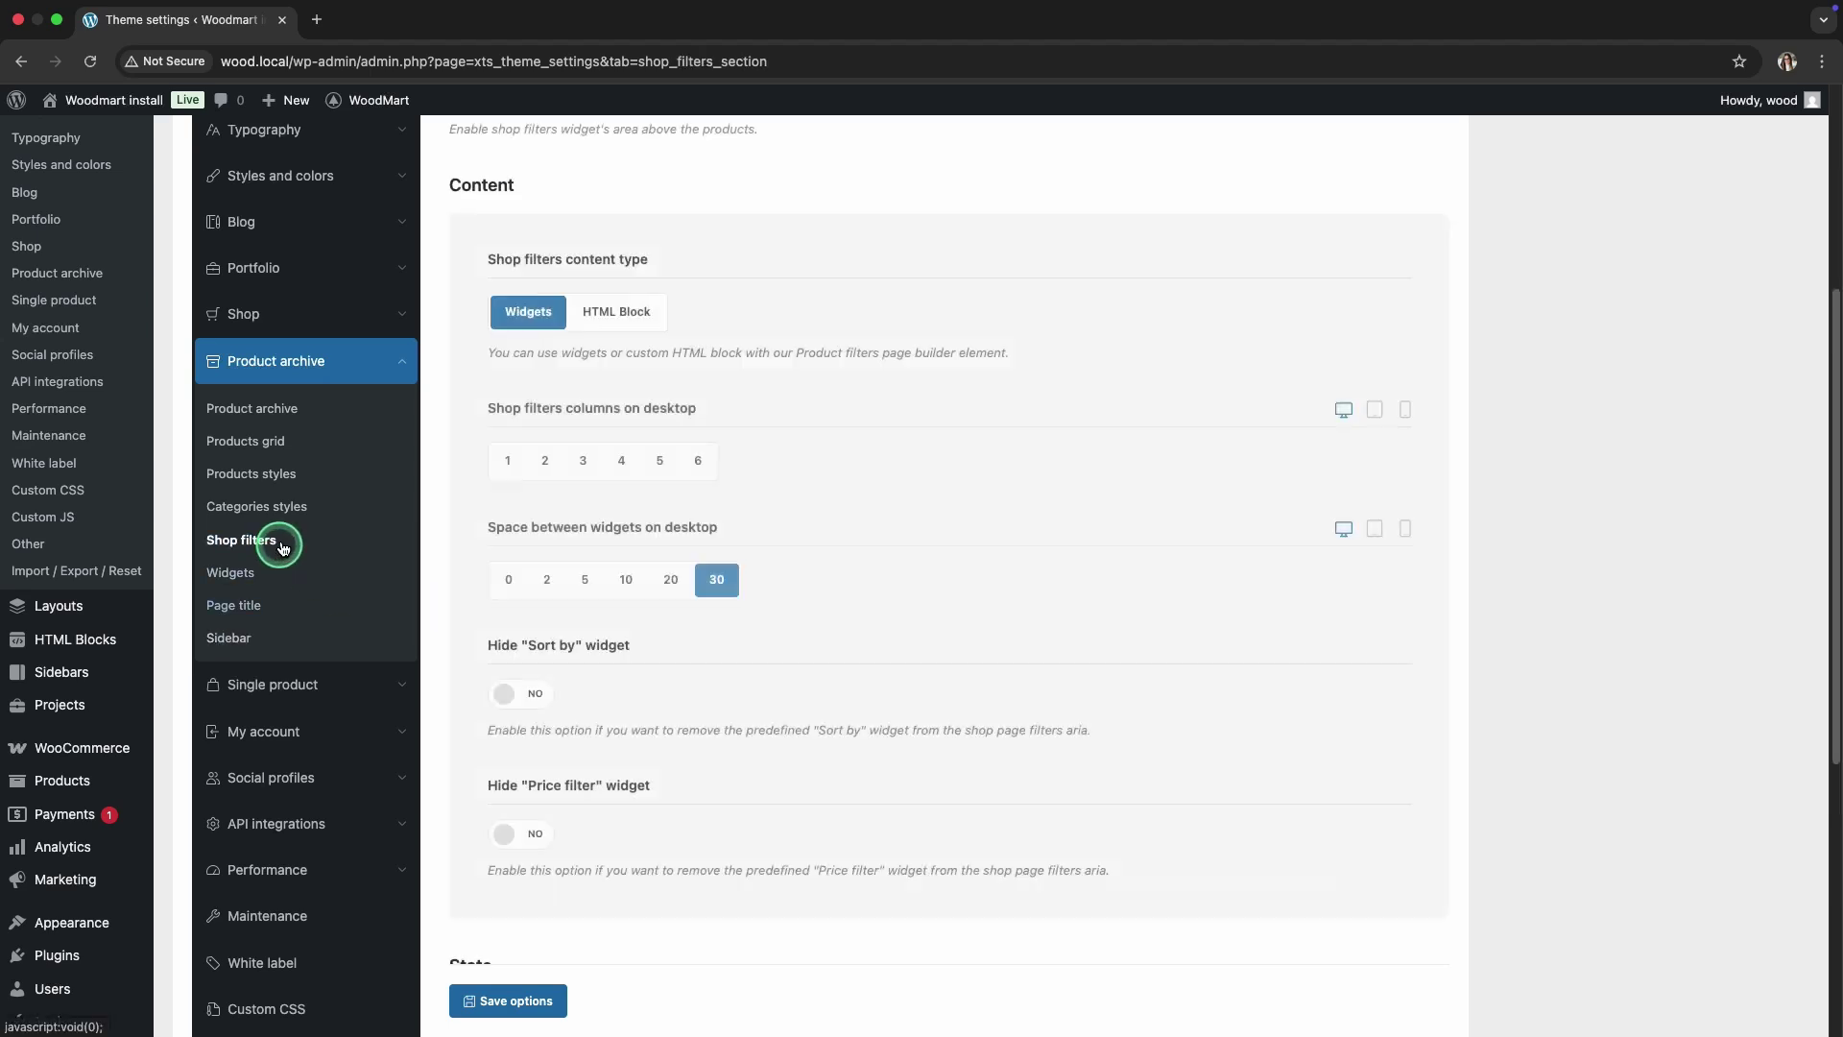
pyautogui.scroll(5, 423, 449)
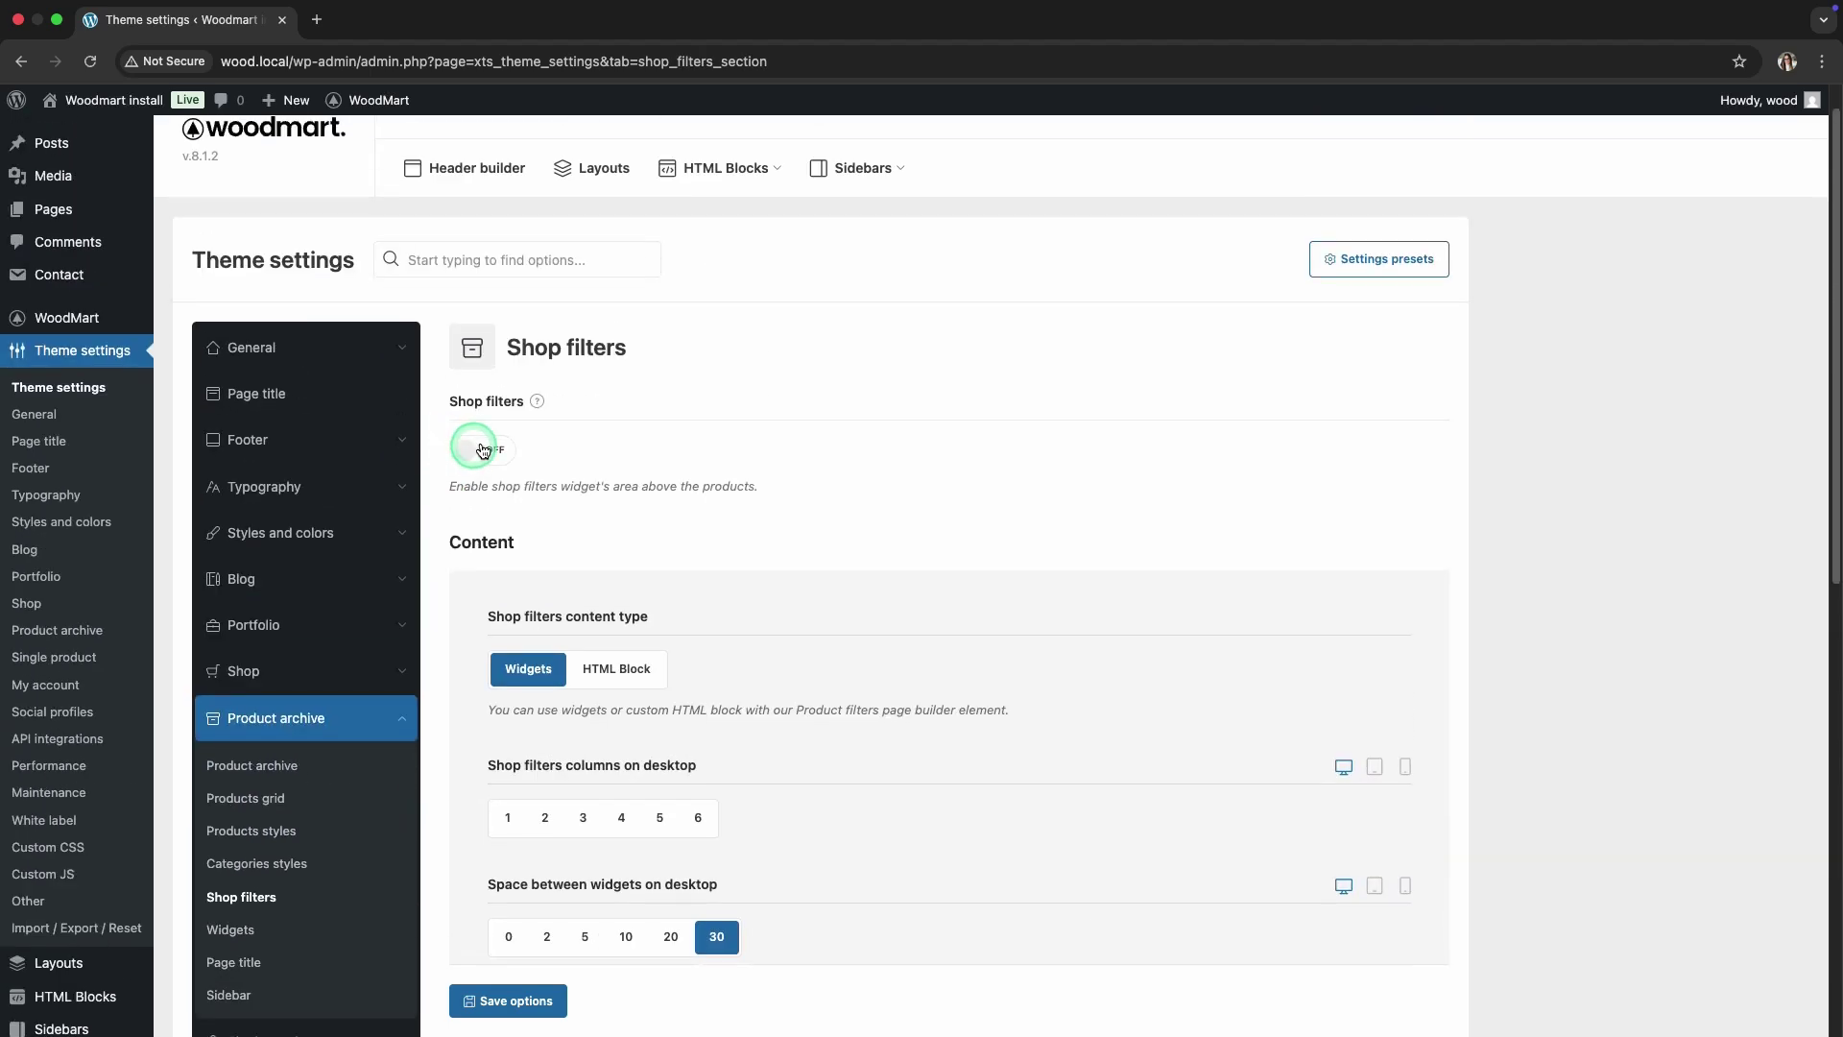
pyautogui.click(495, 450)
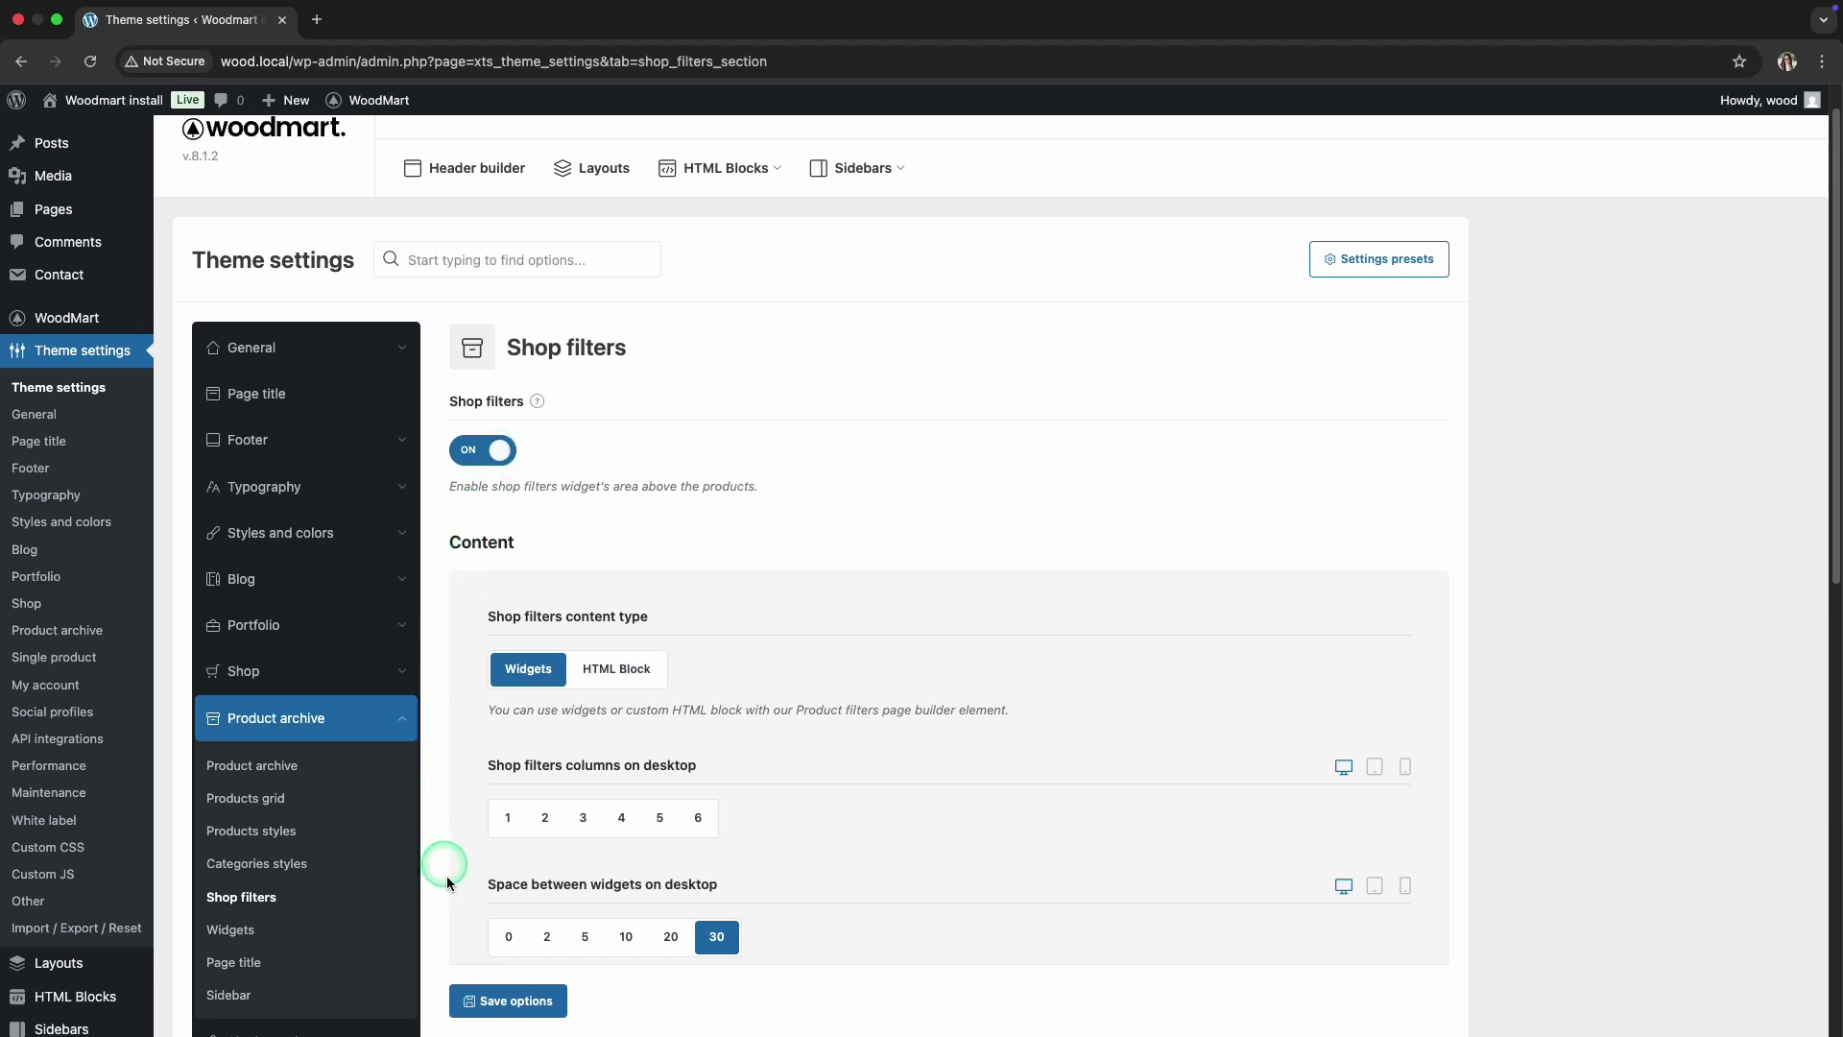
pyautogui.click(490, 998)
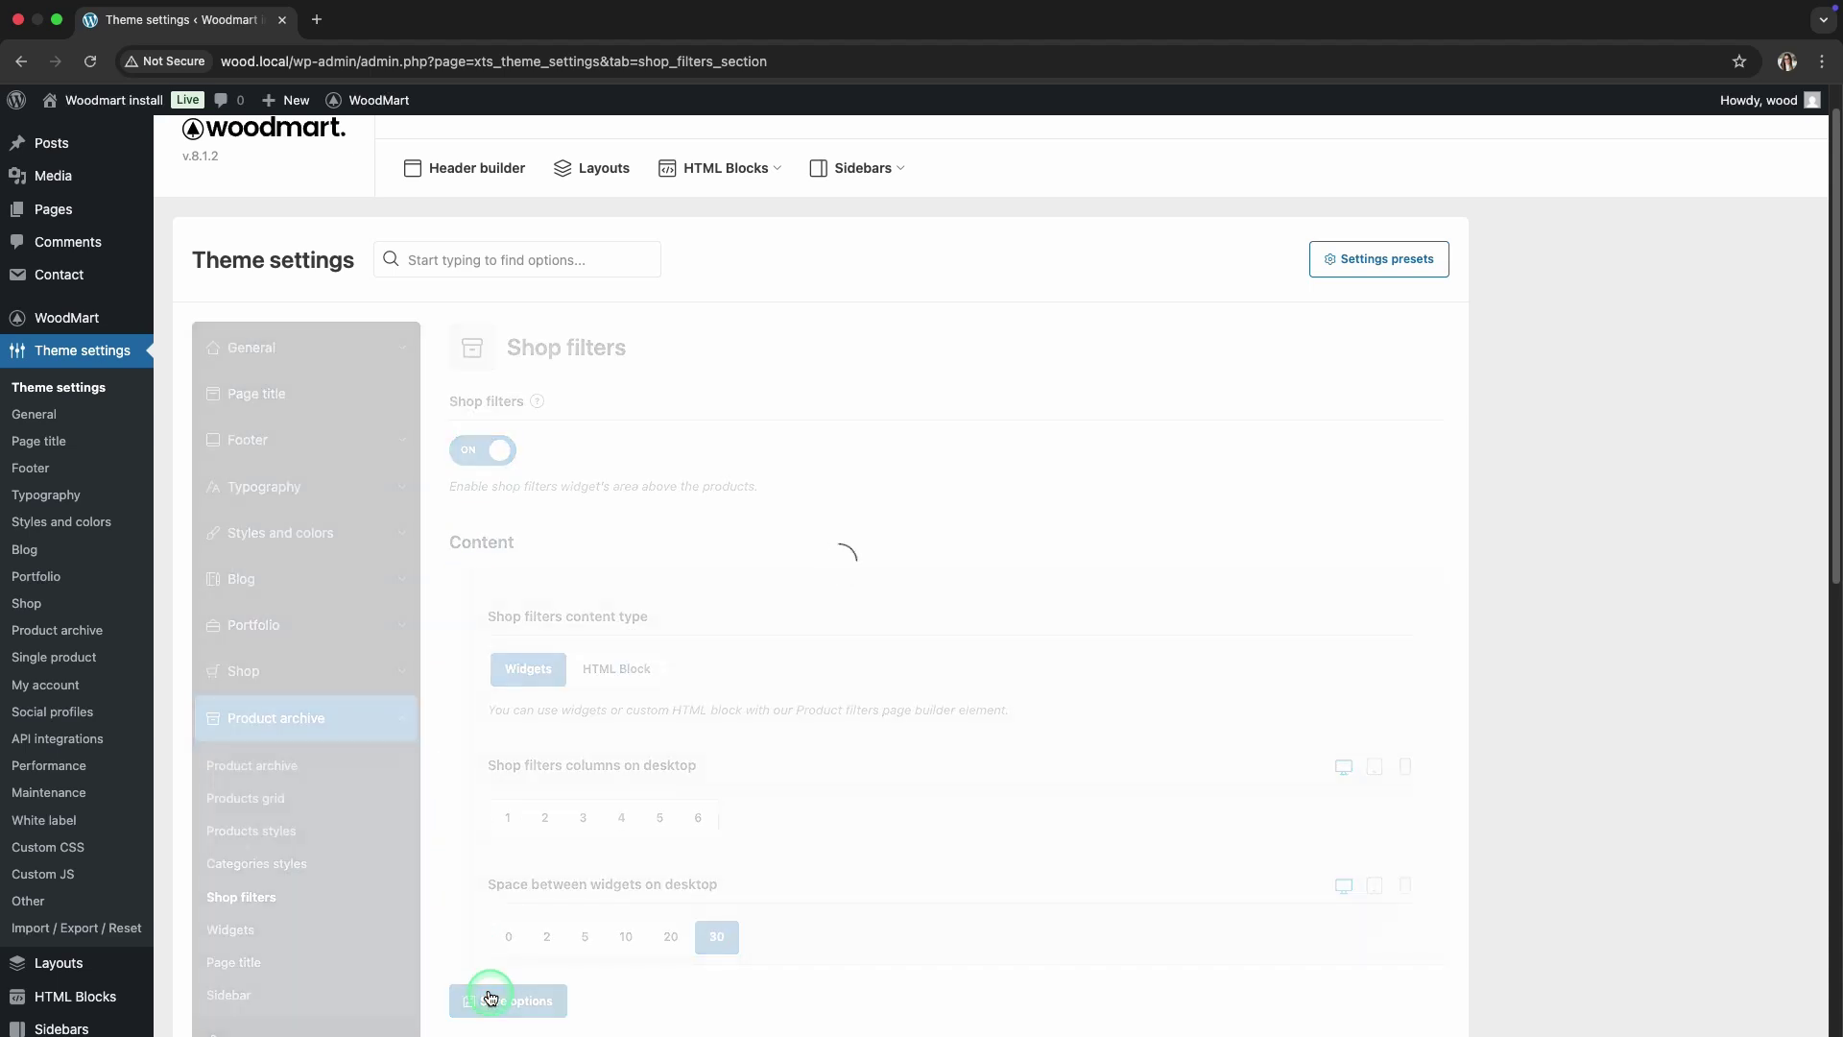
# Step: In the Shop, toggle the off-canvas sidebar, filter by Yellow, then clear the filter
pyautogui.moveTo(109, 108)
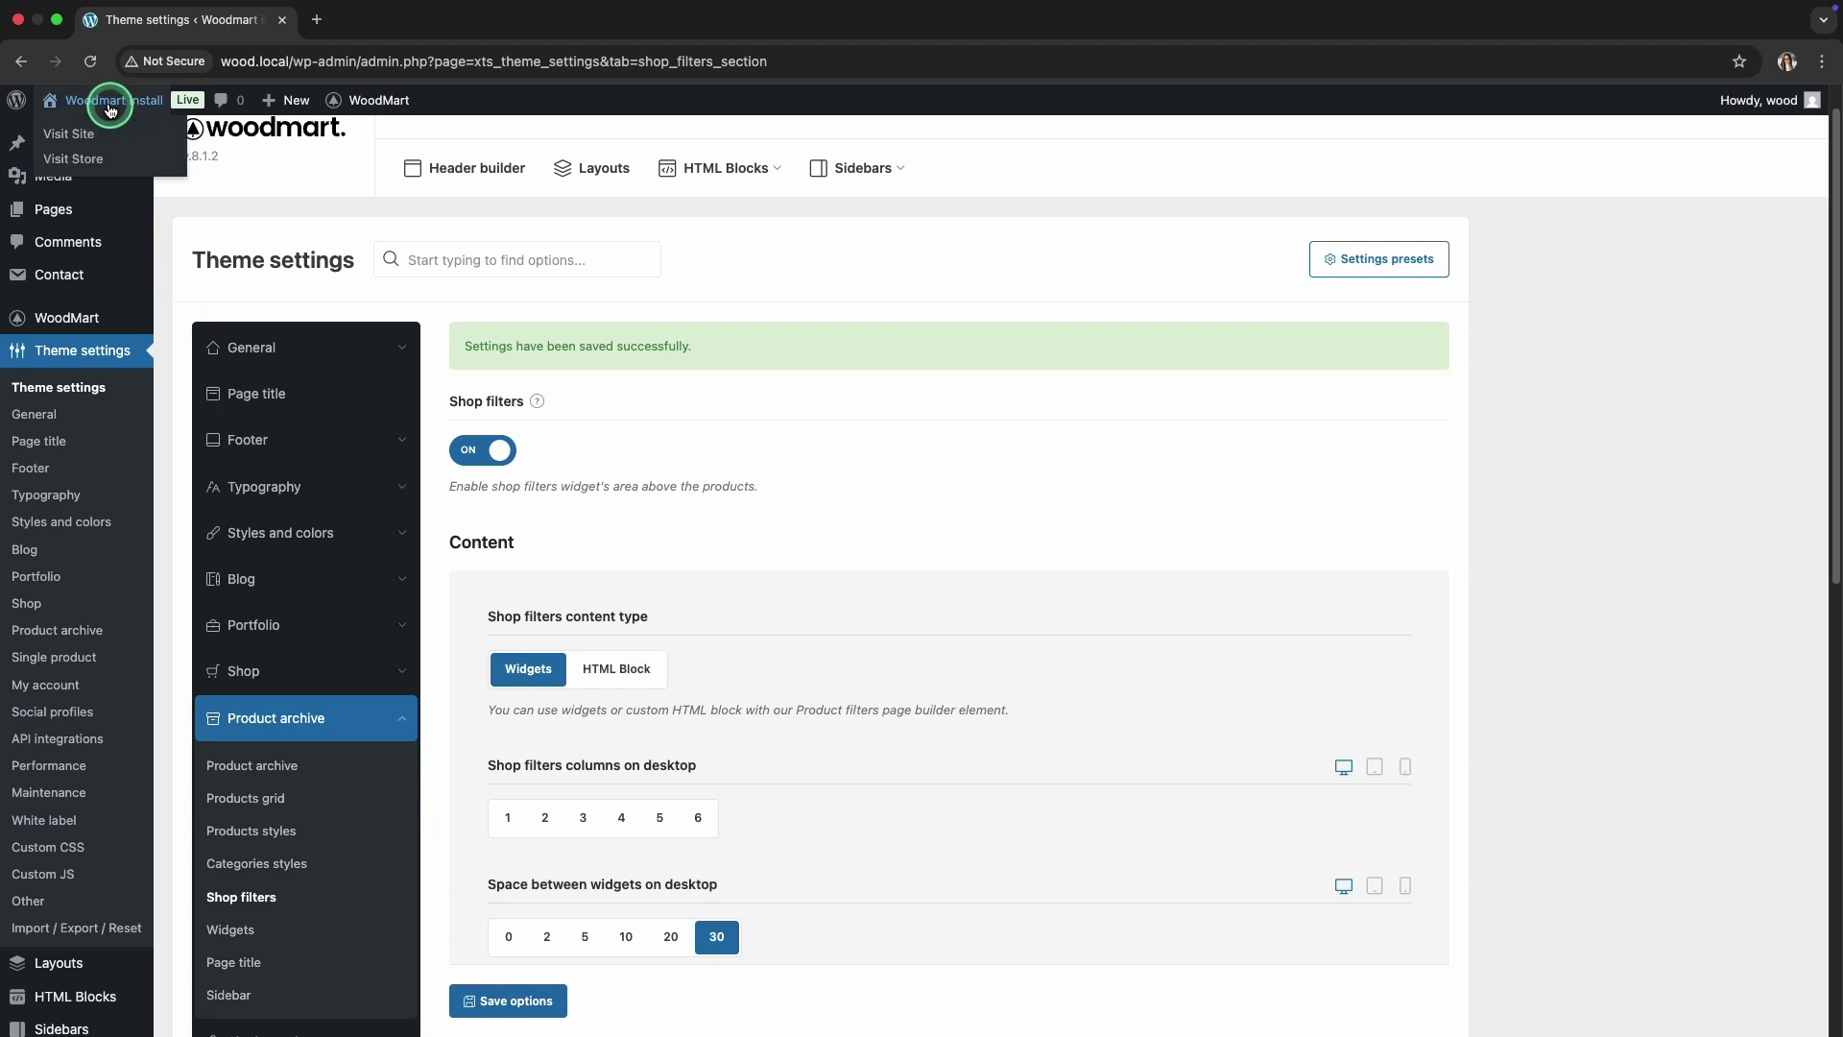
pyautogui.click(101, 157)
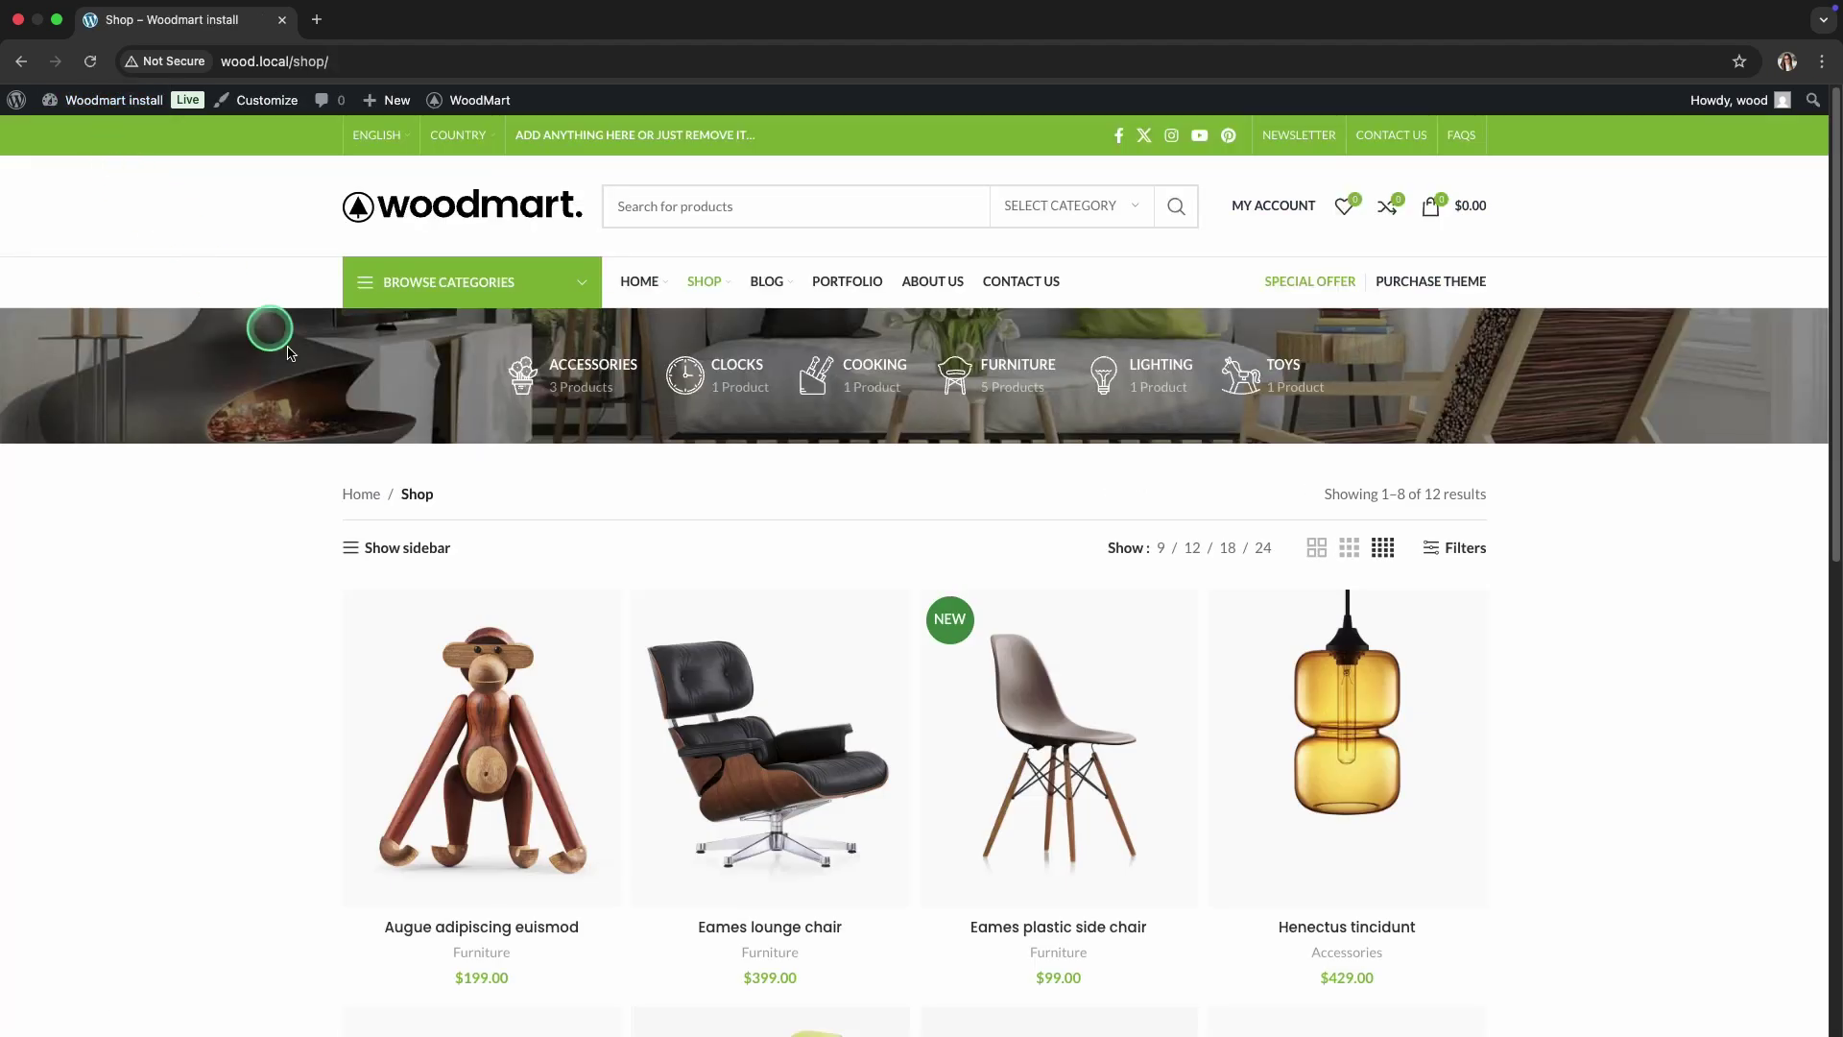
pyautogui.click(415, 549)
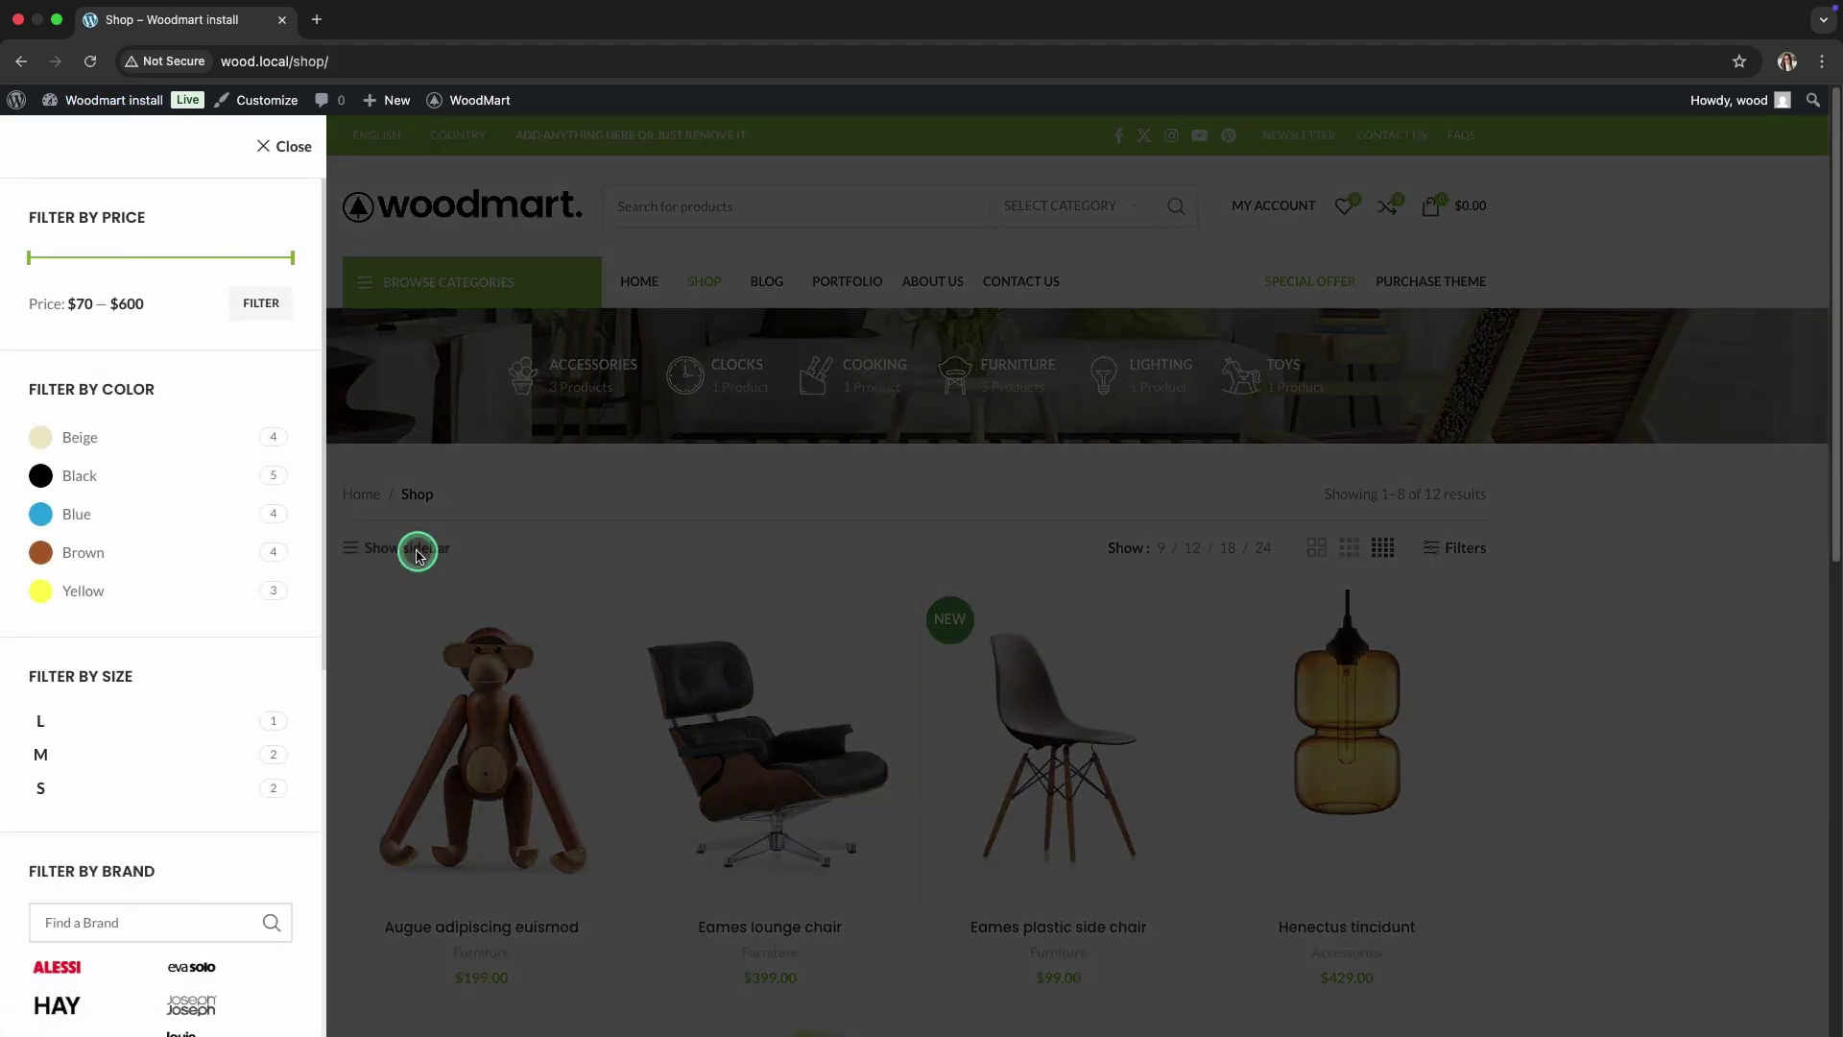
pyautogui.click(576, 540)
pyautogui.click(1452, 550)
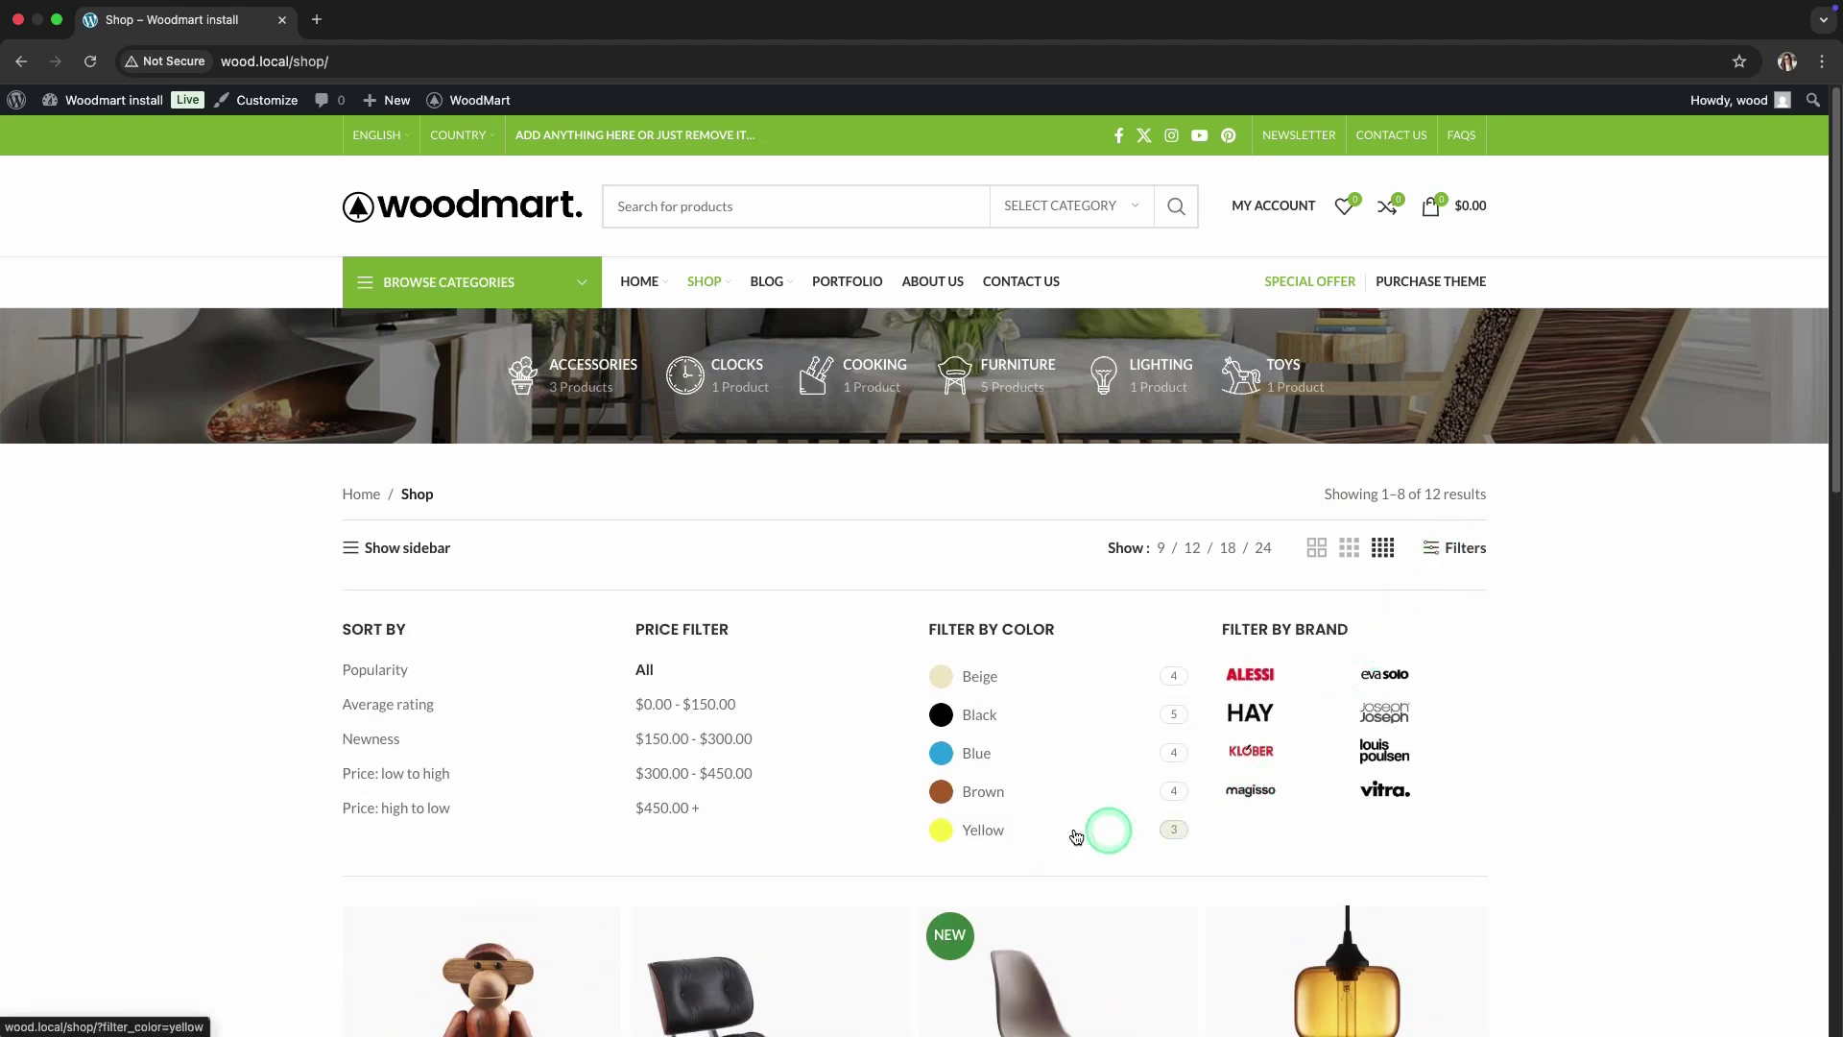
pyautogui.click(1026, 832)
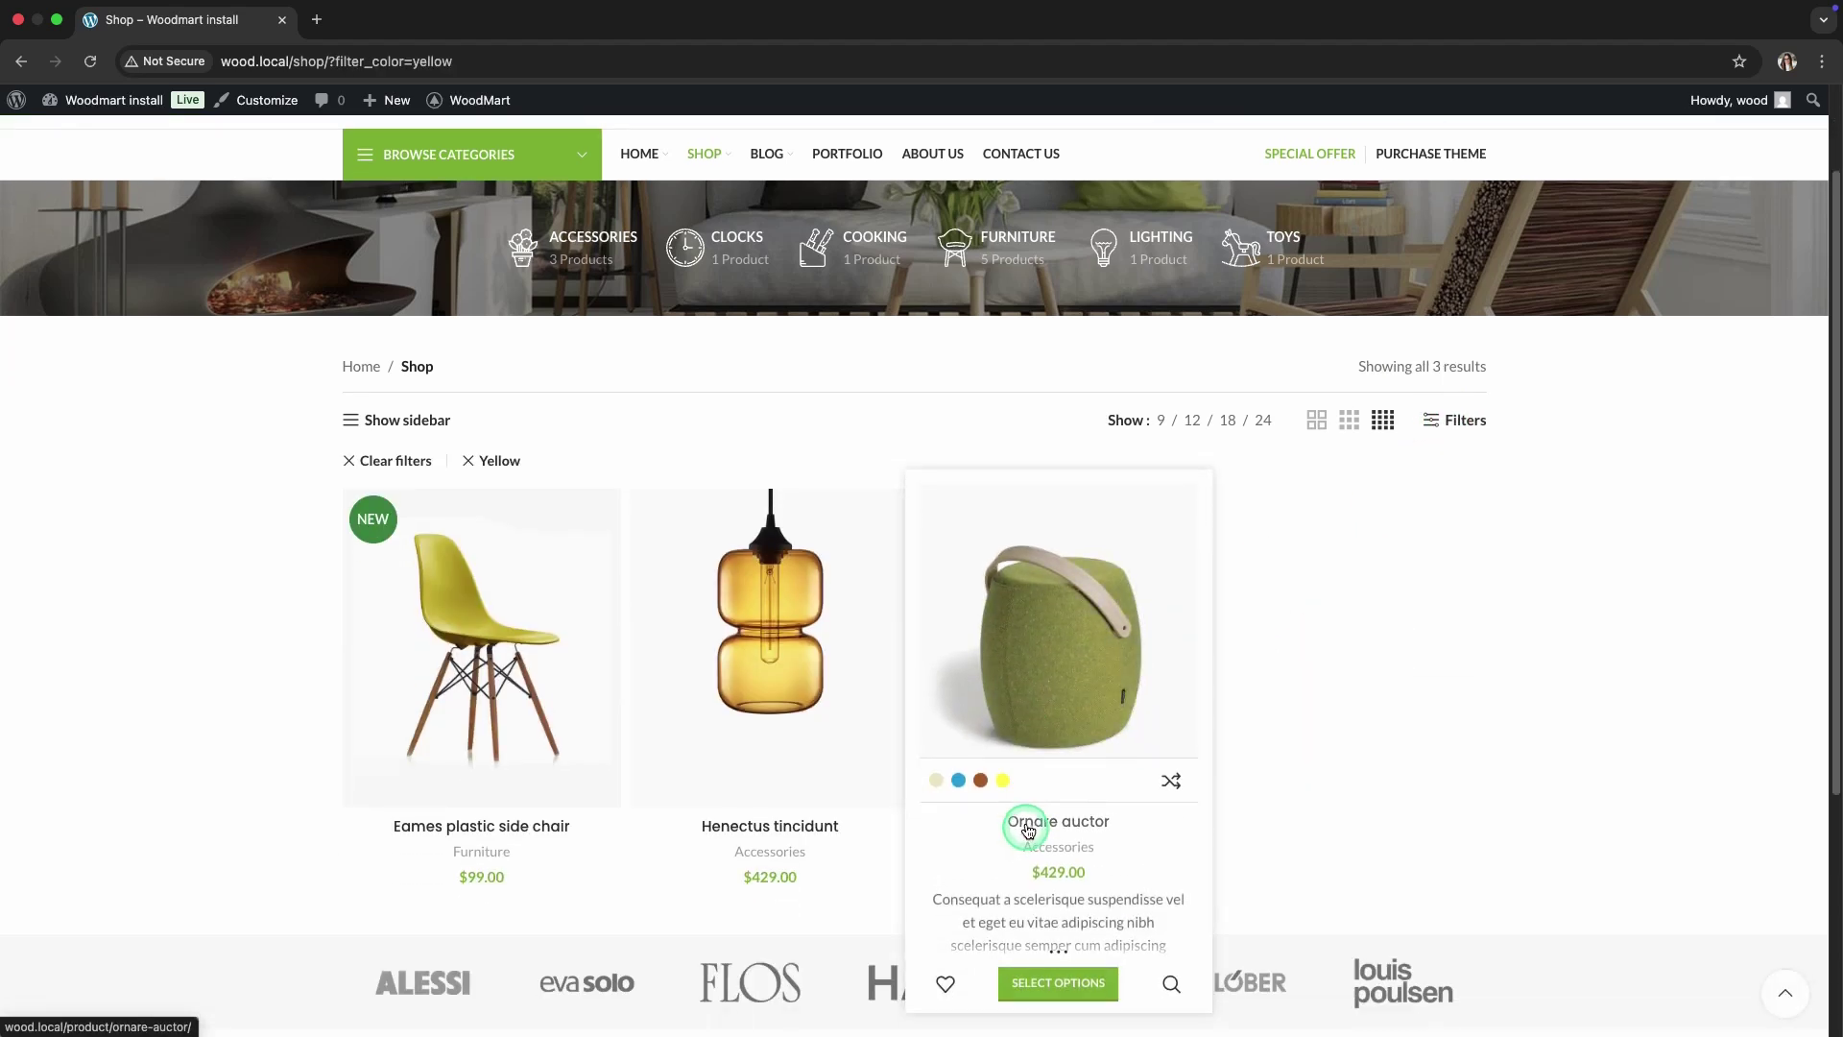
pyautogui.click(470, 466)
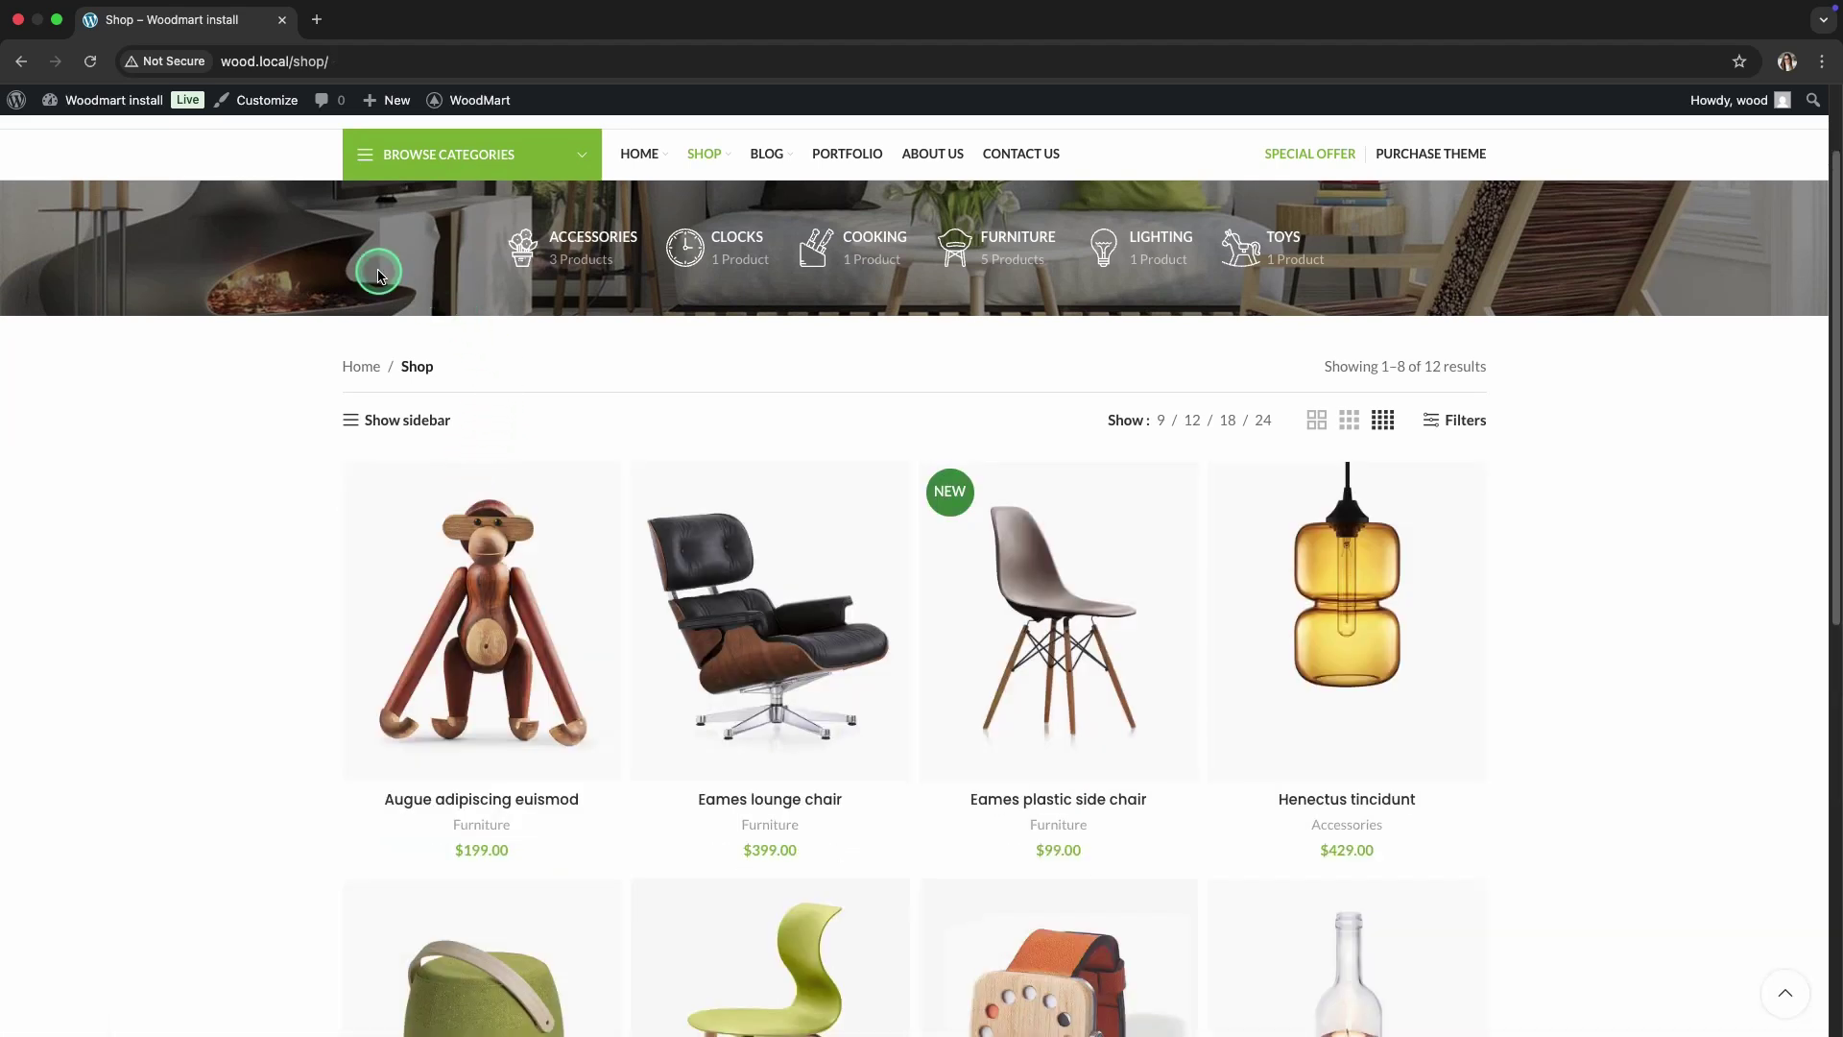
# Step: Choose the fourth product hover effect under Products styles and save
pyautogui.scroll(2, 378, 273)
pyautogui.moveTo(374, 276)
pyautogui.moveTo(470, 104)
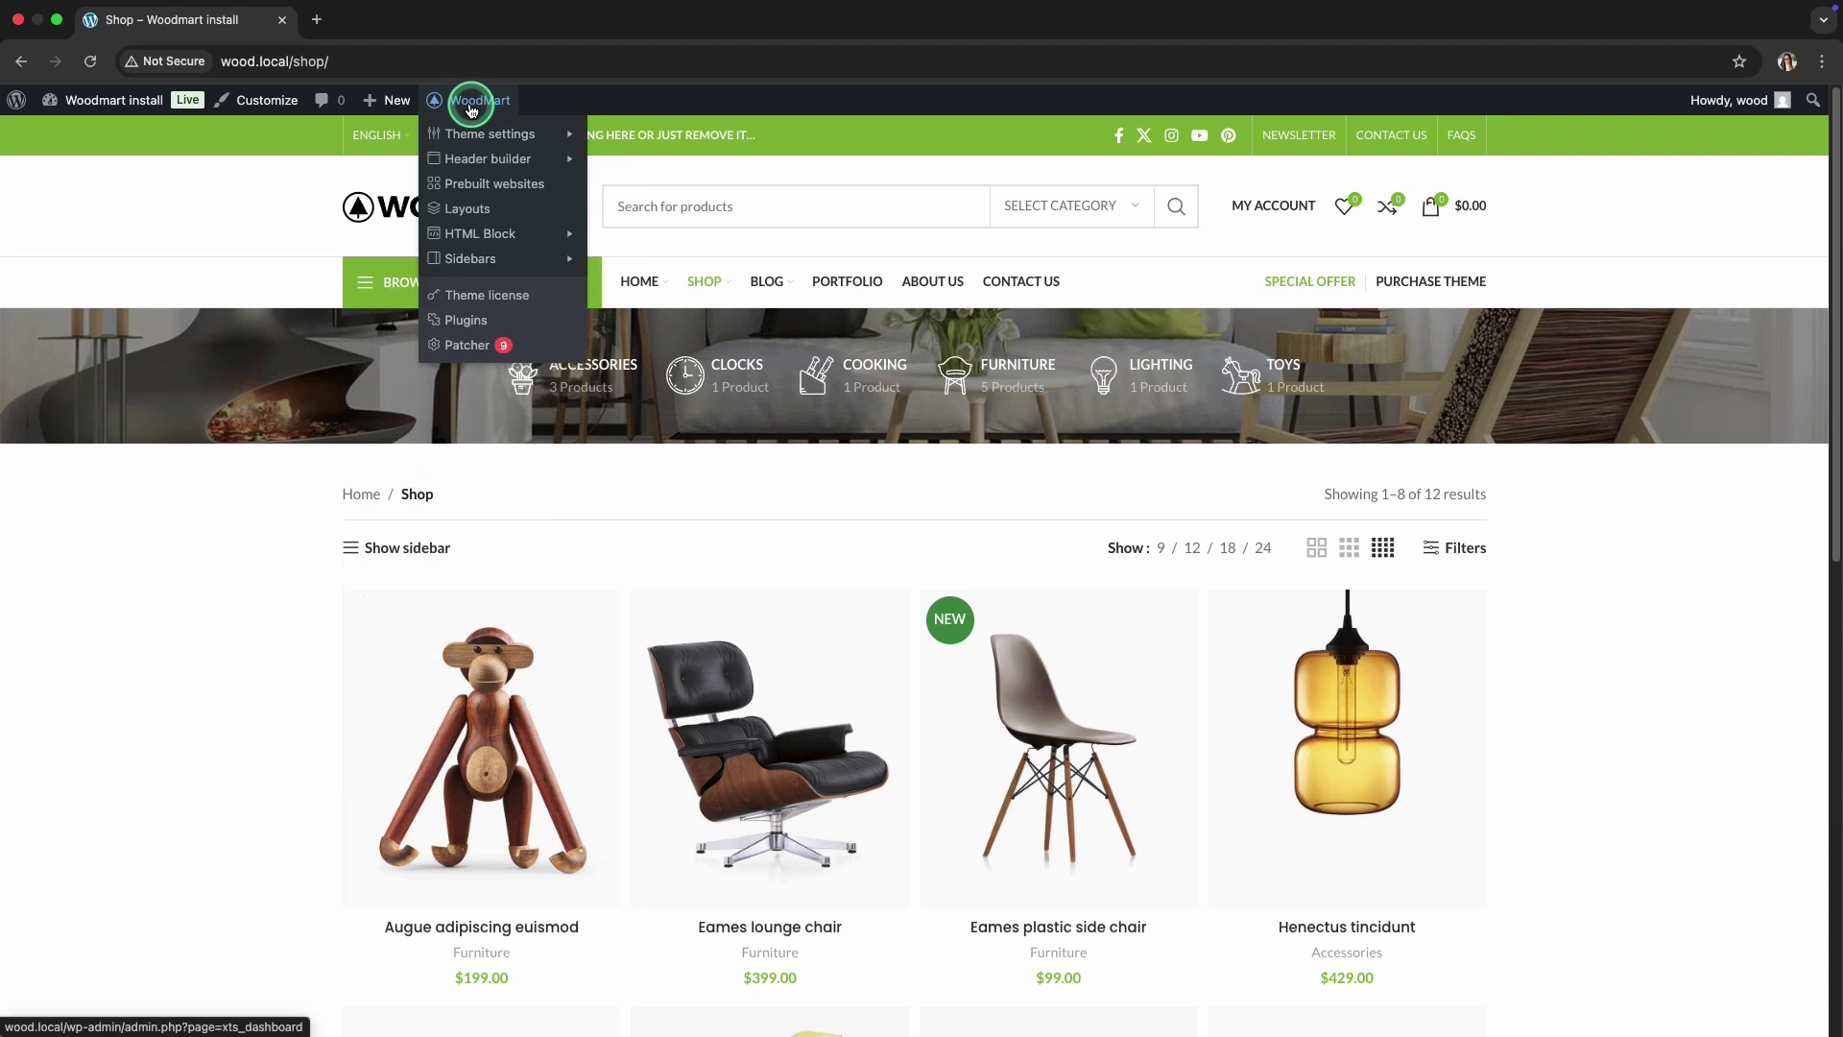
pyautogui.click(433, 135)
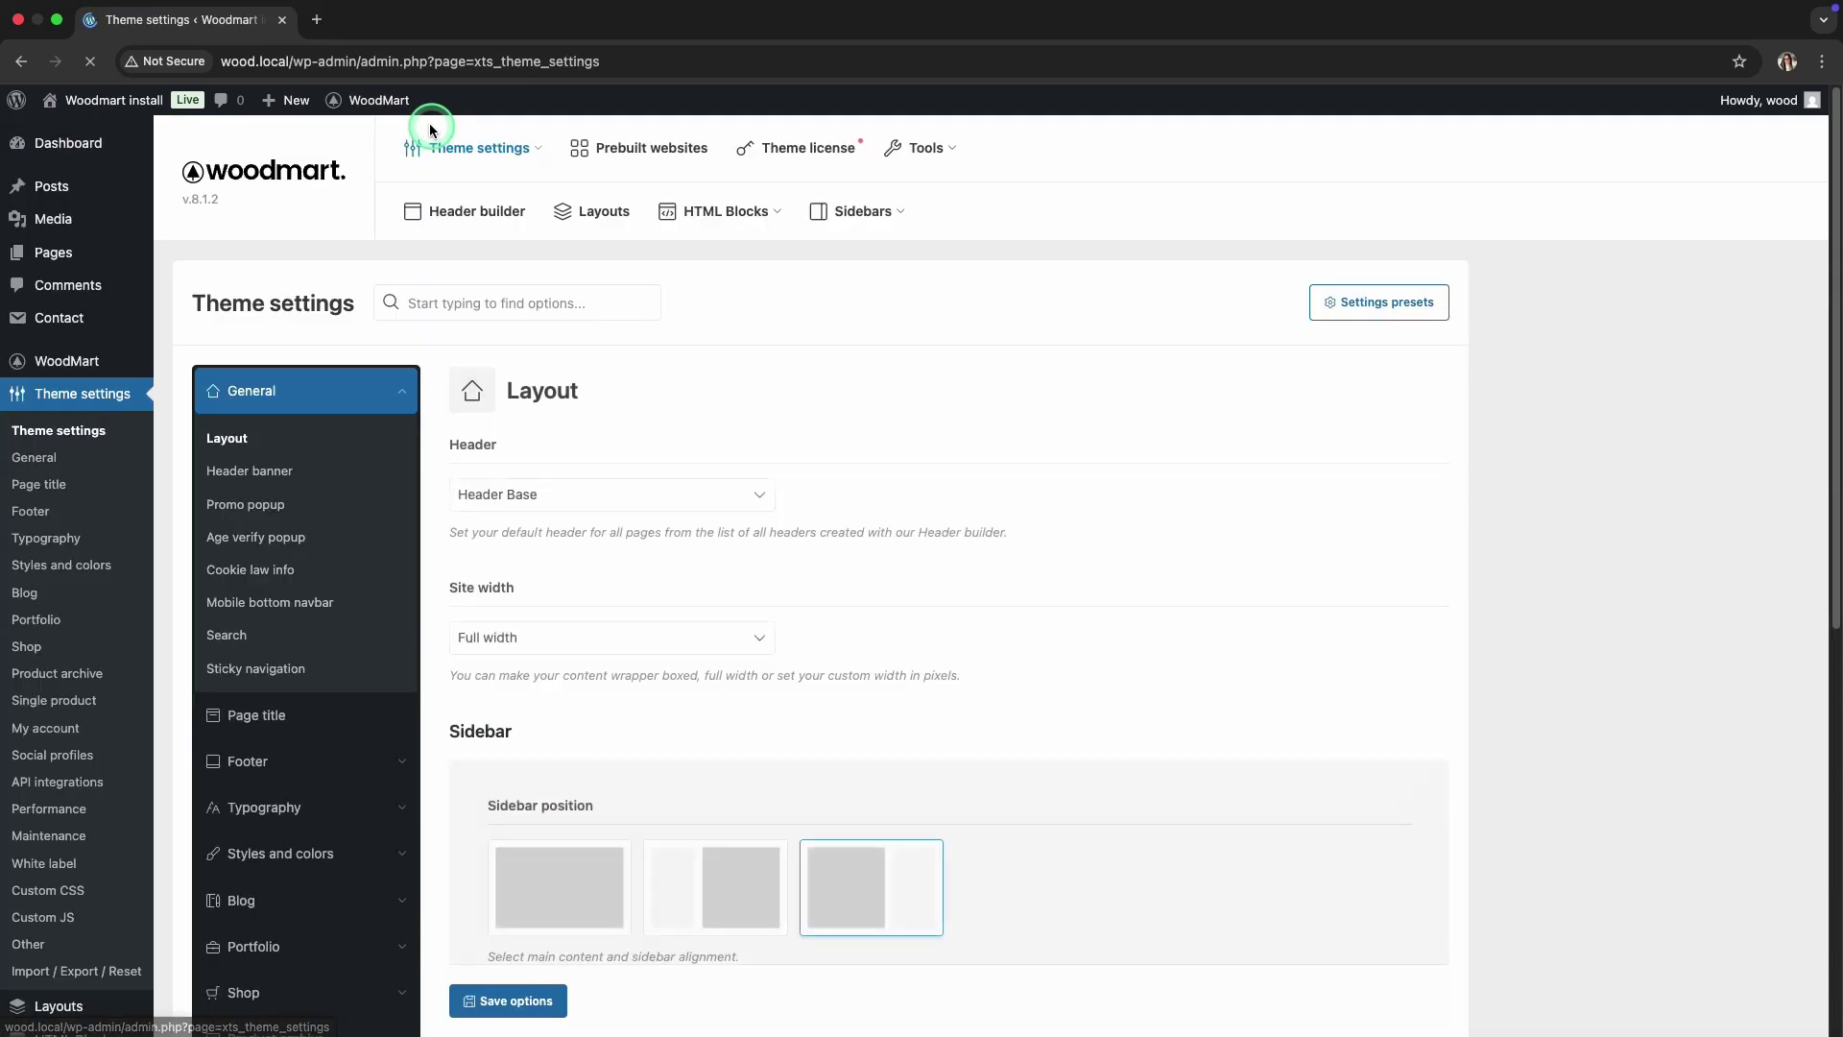
pyautogui.scroll(-5, 288, 590)
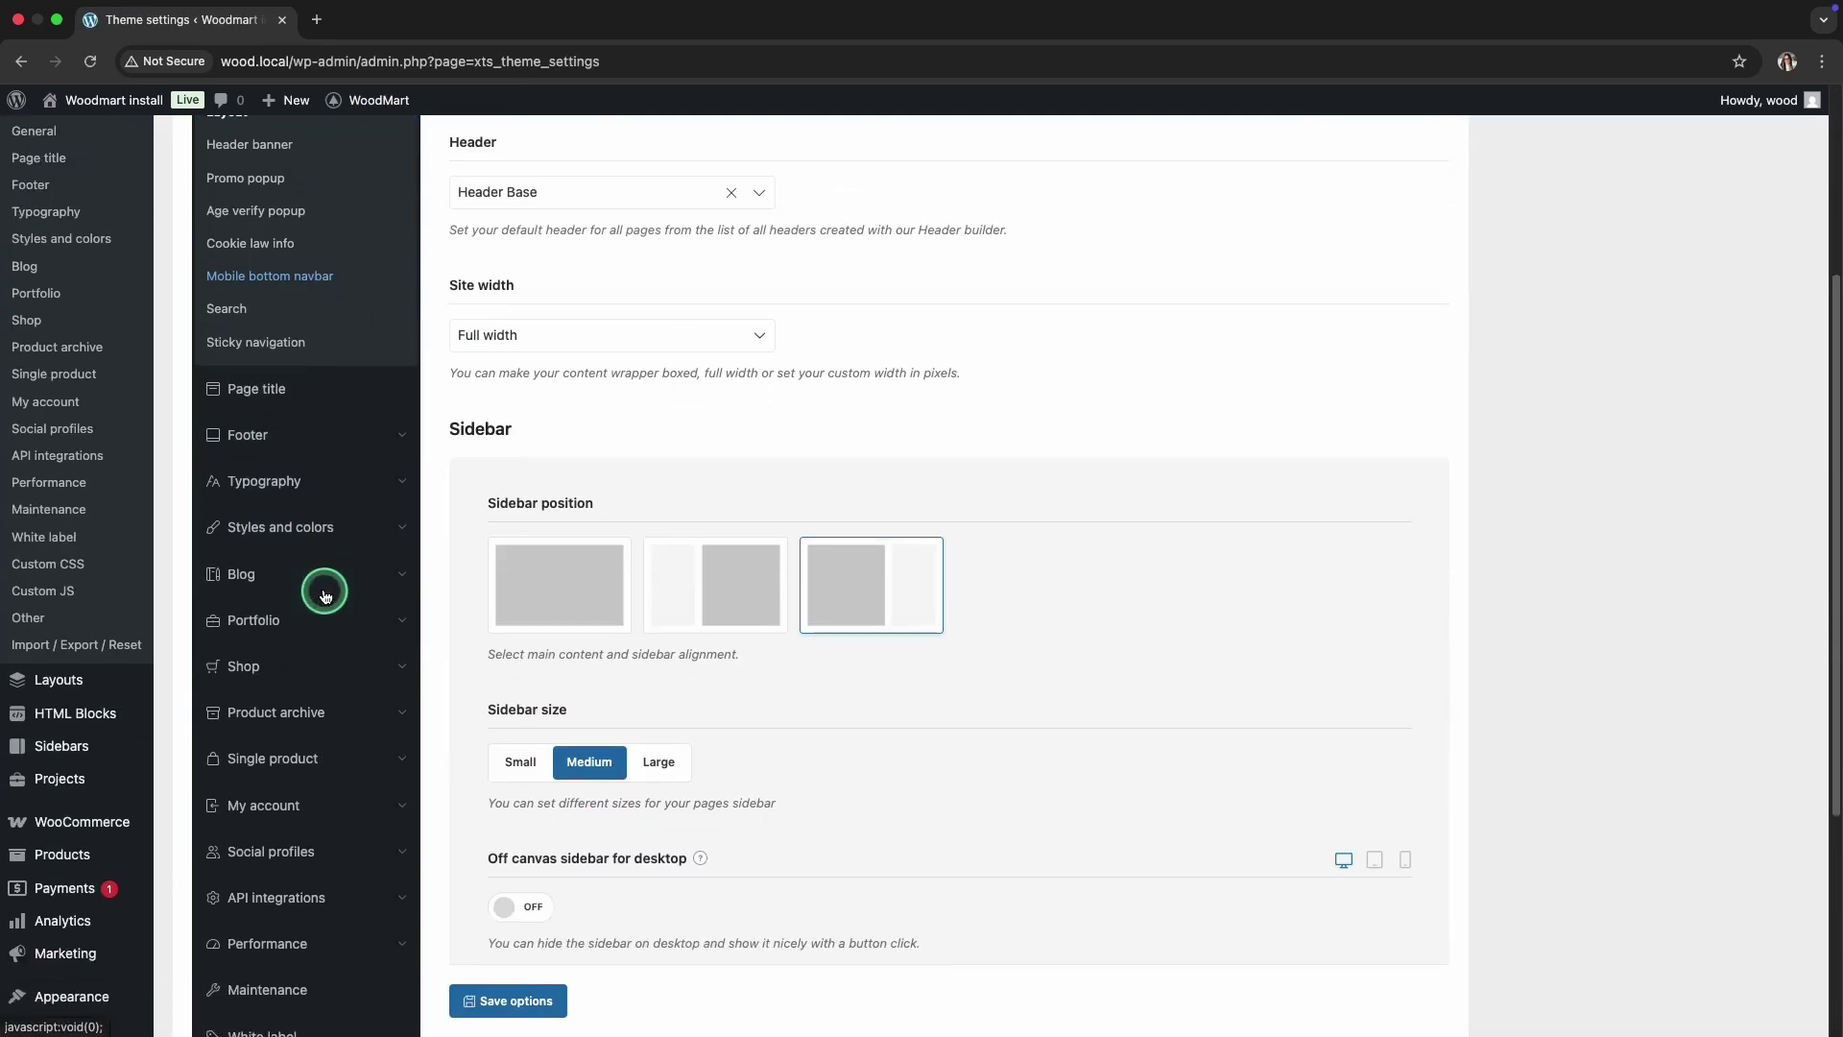
pyautogui.click(297, 710)
pyautogui.click(284, 555)
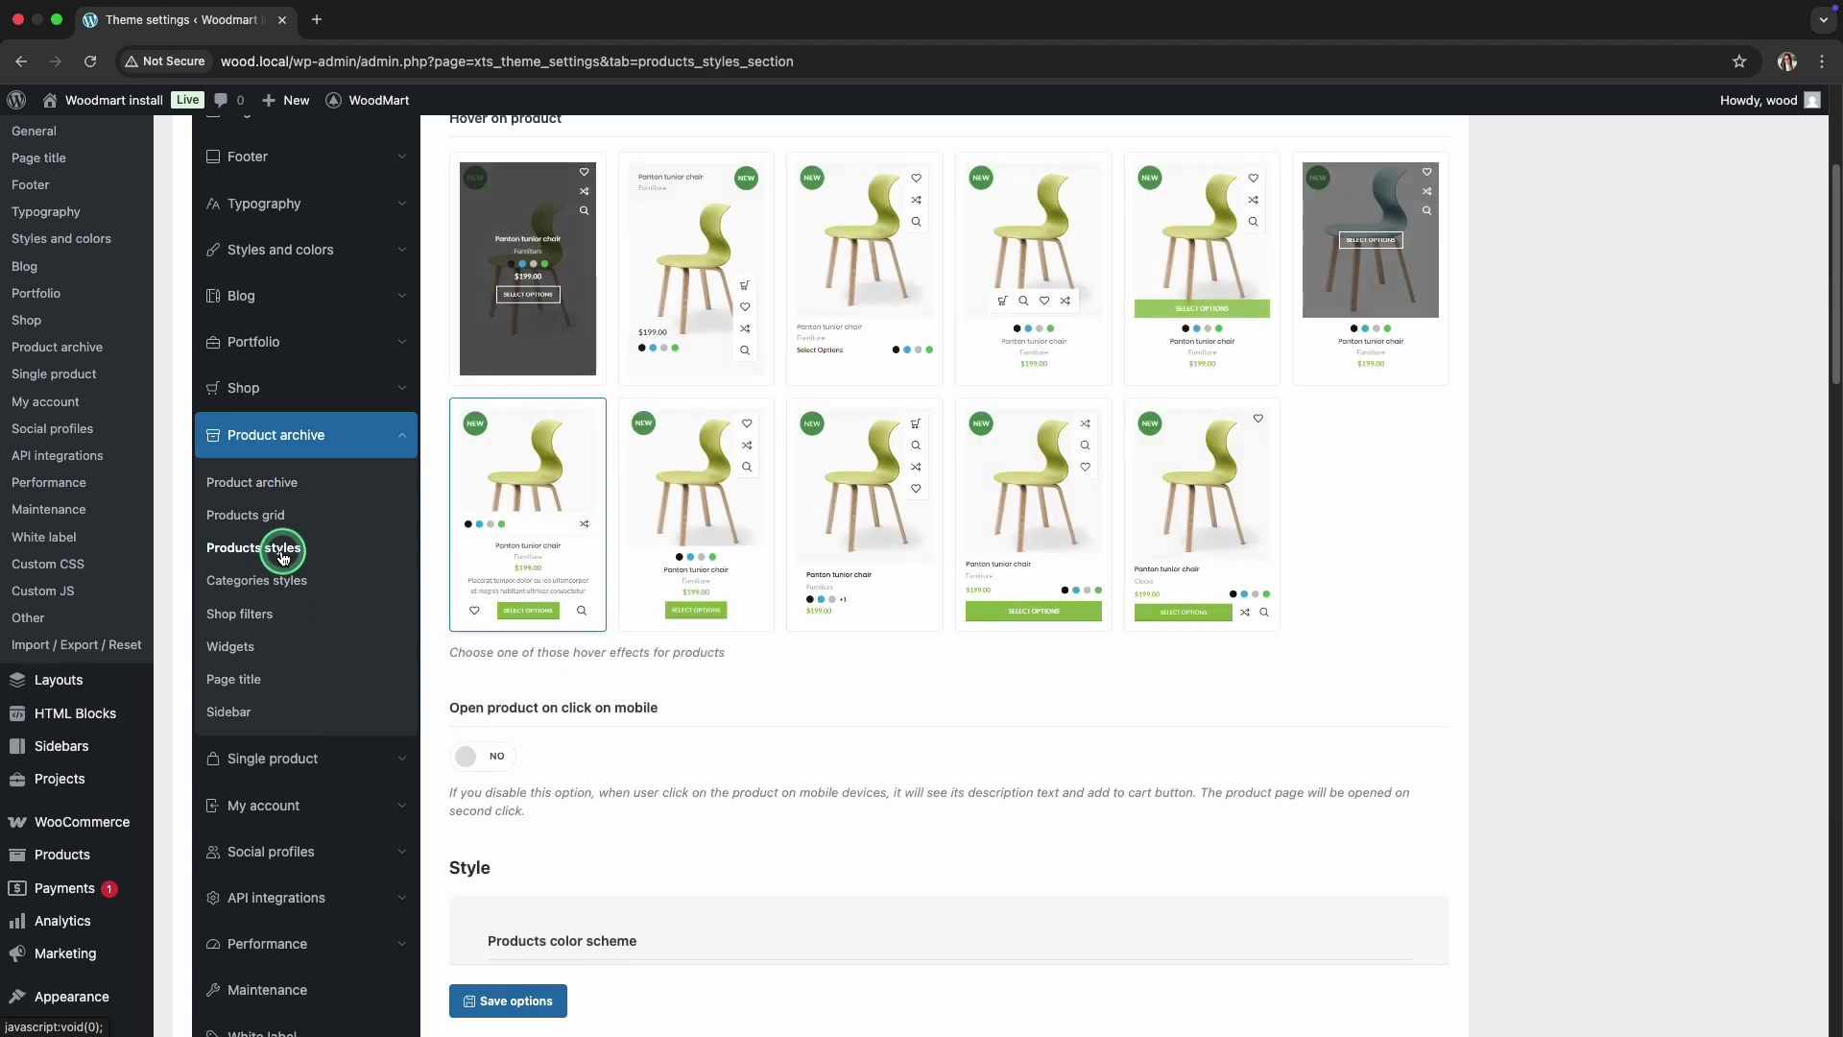
pyautogui.click(999, 312)
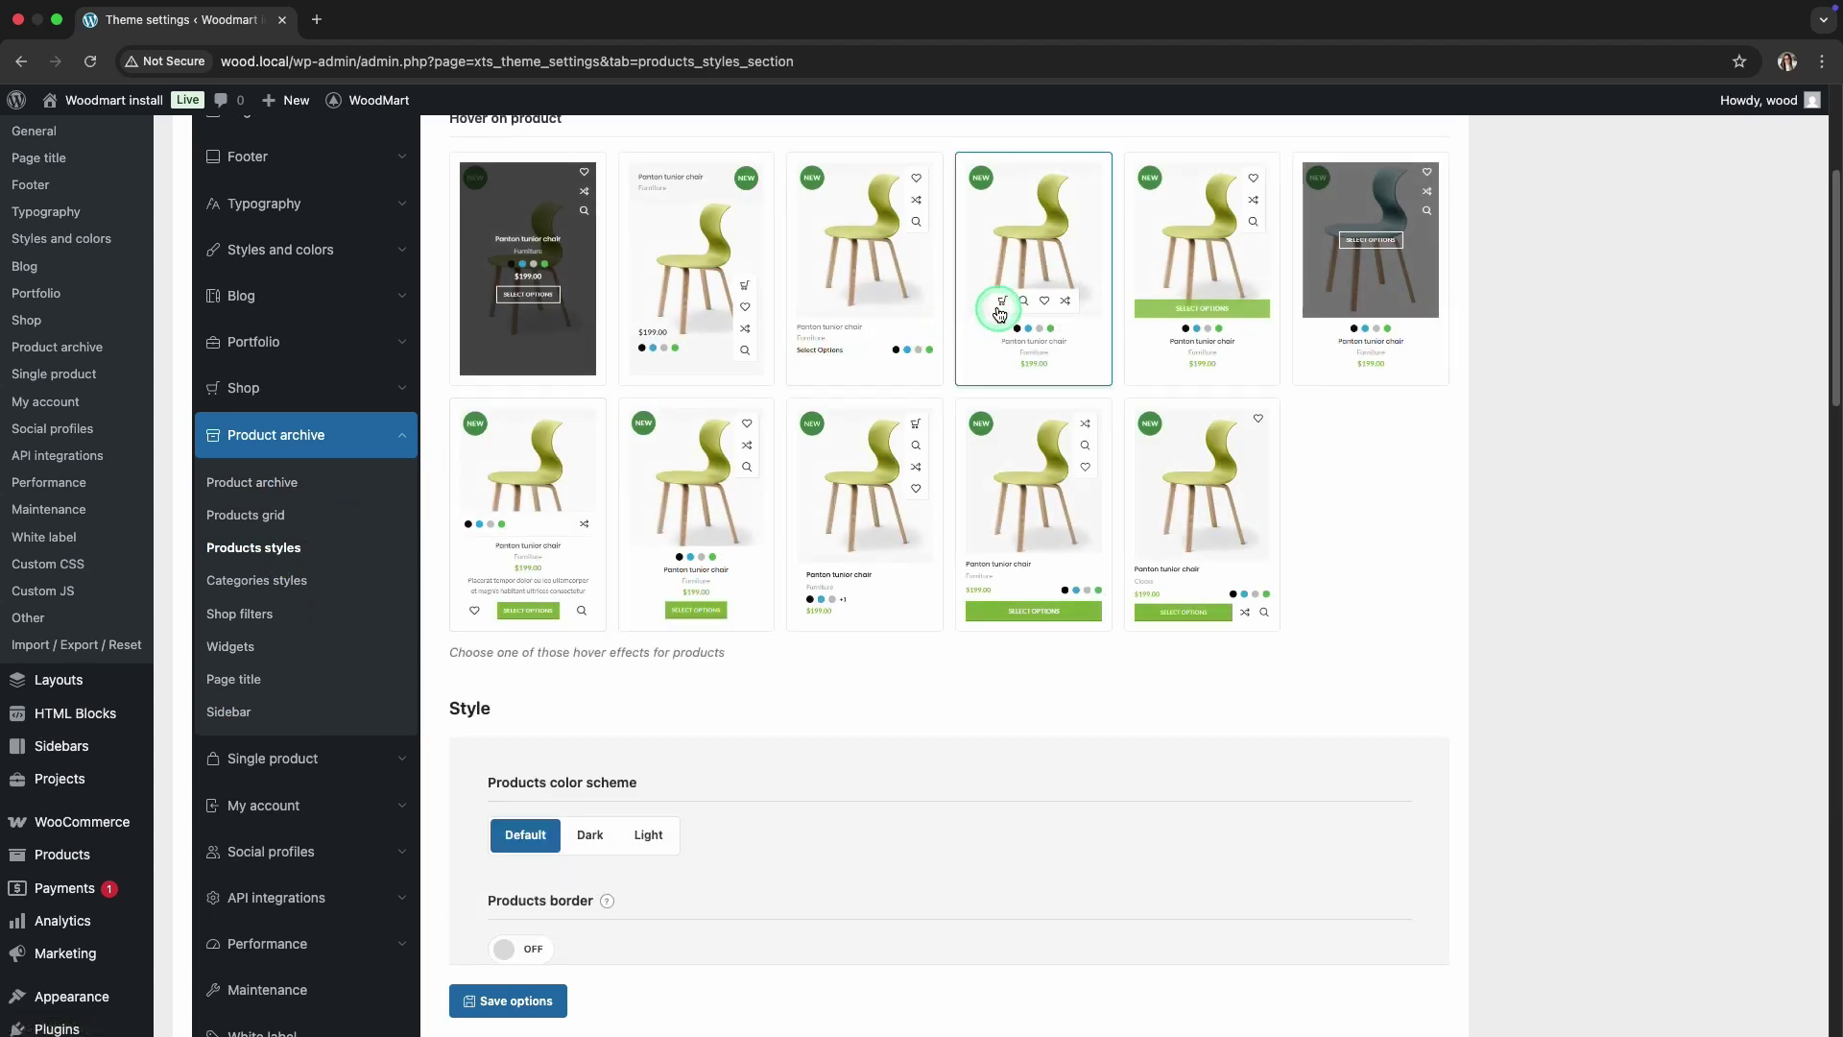
pyautogui.click(530, 988)
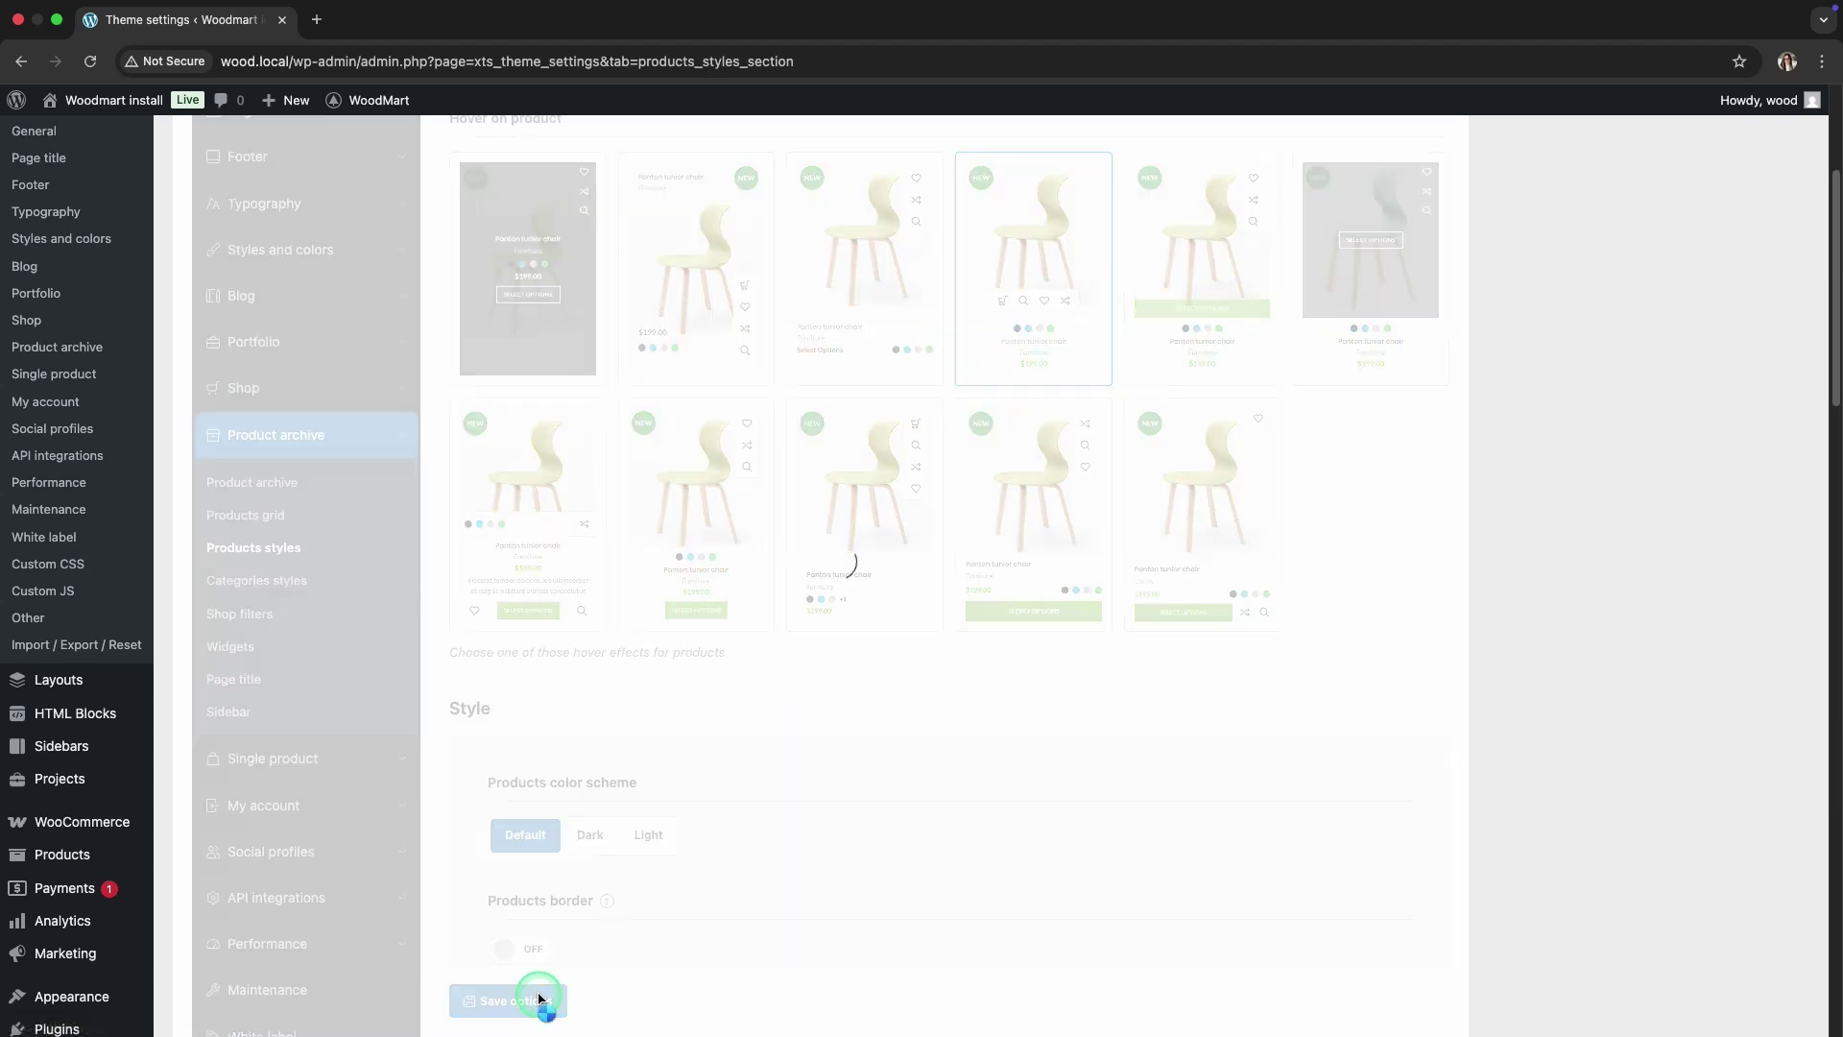
# Step: Check the cart, quick-view, compare and wishlist buttons on a Shop product card
pyautogui.moveTo(140, 102)
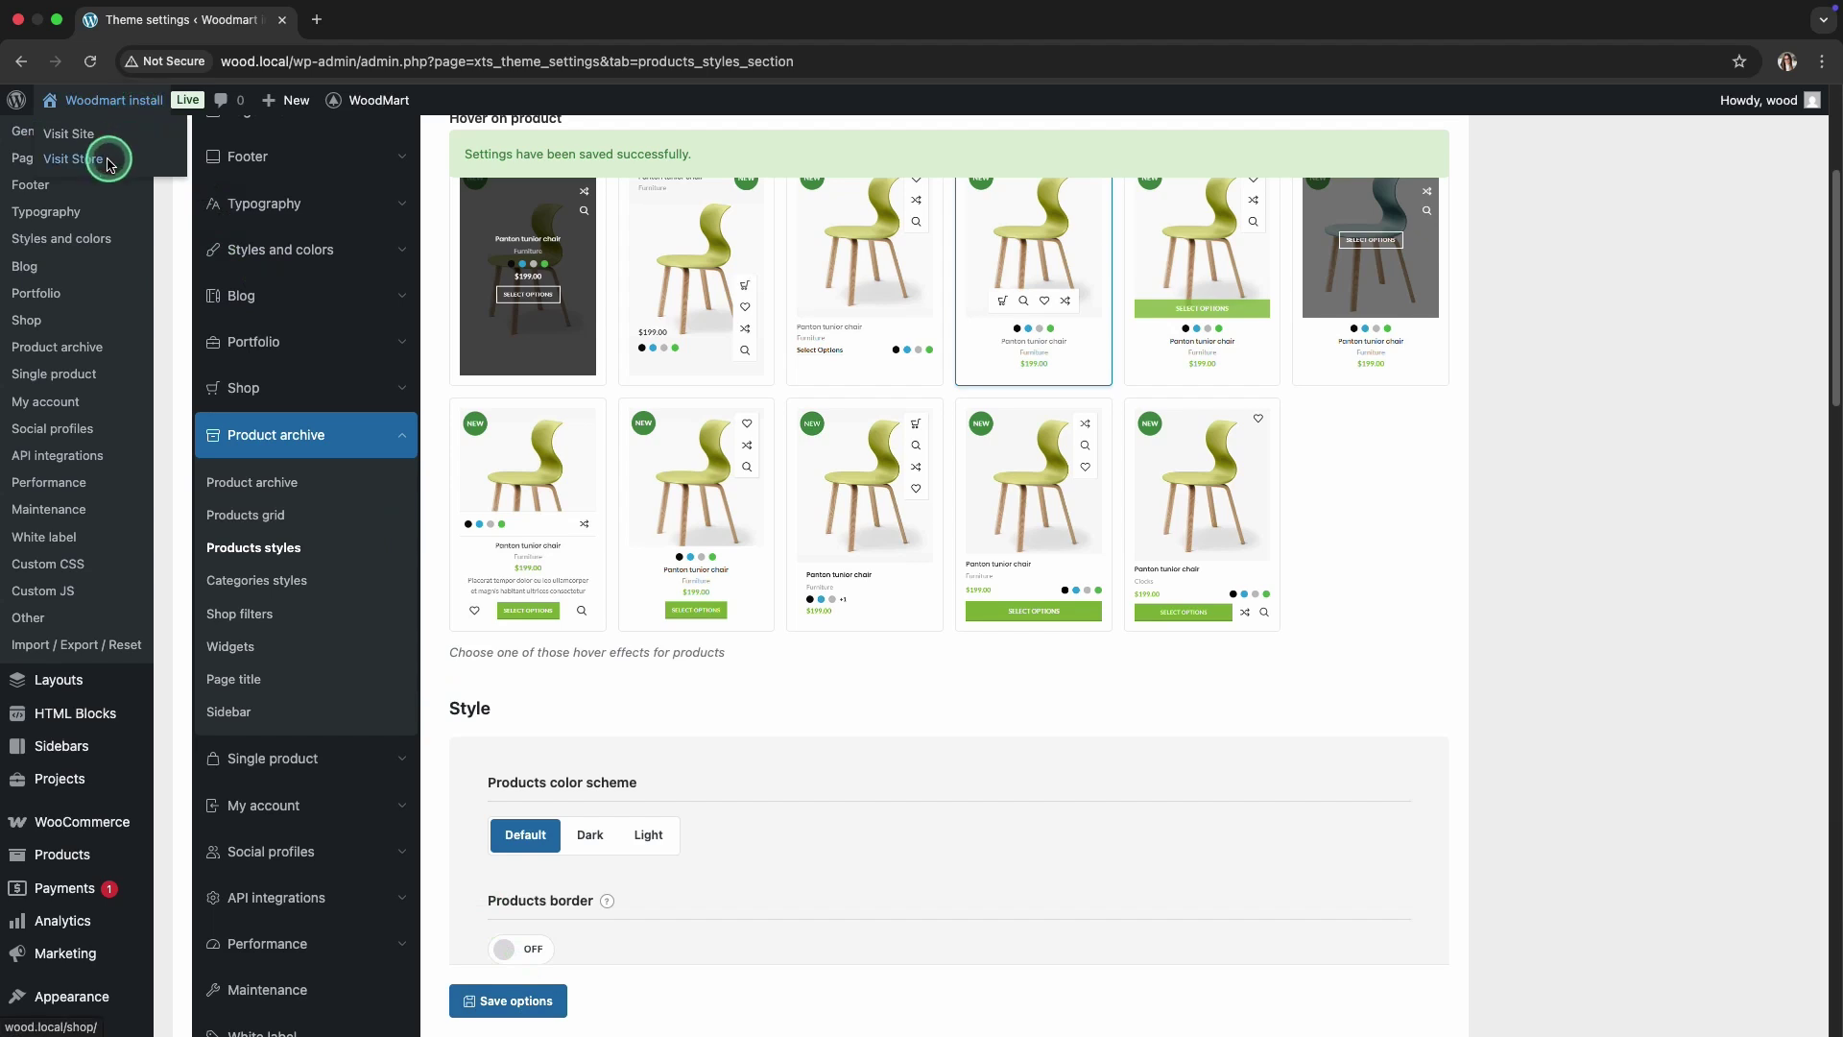
pyautogui.click(109, 153)
pyautogui.moveTo(379, 630)
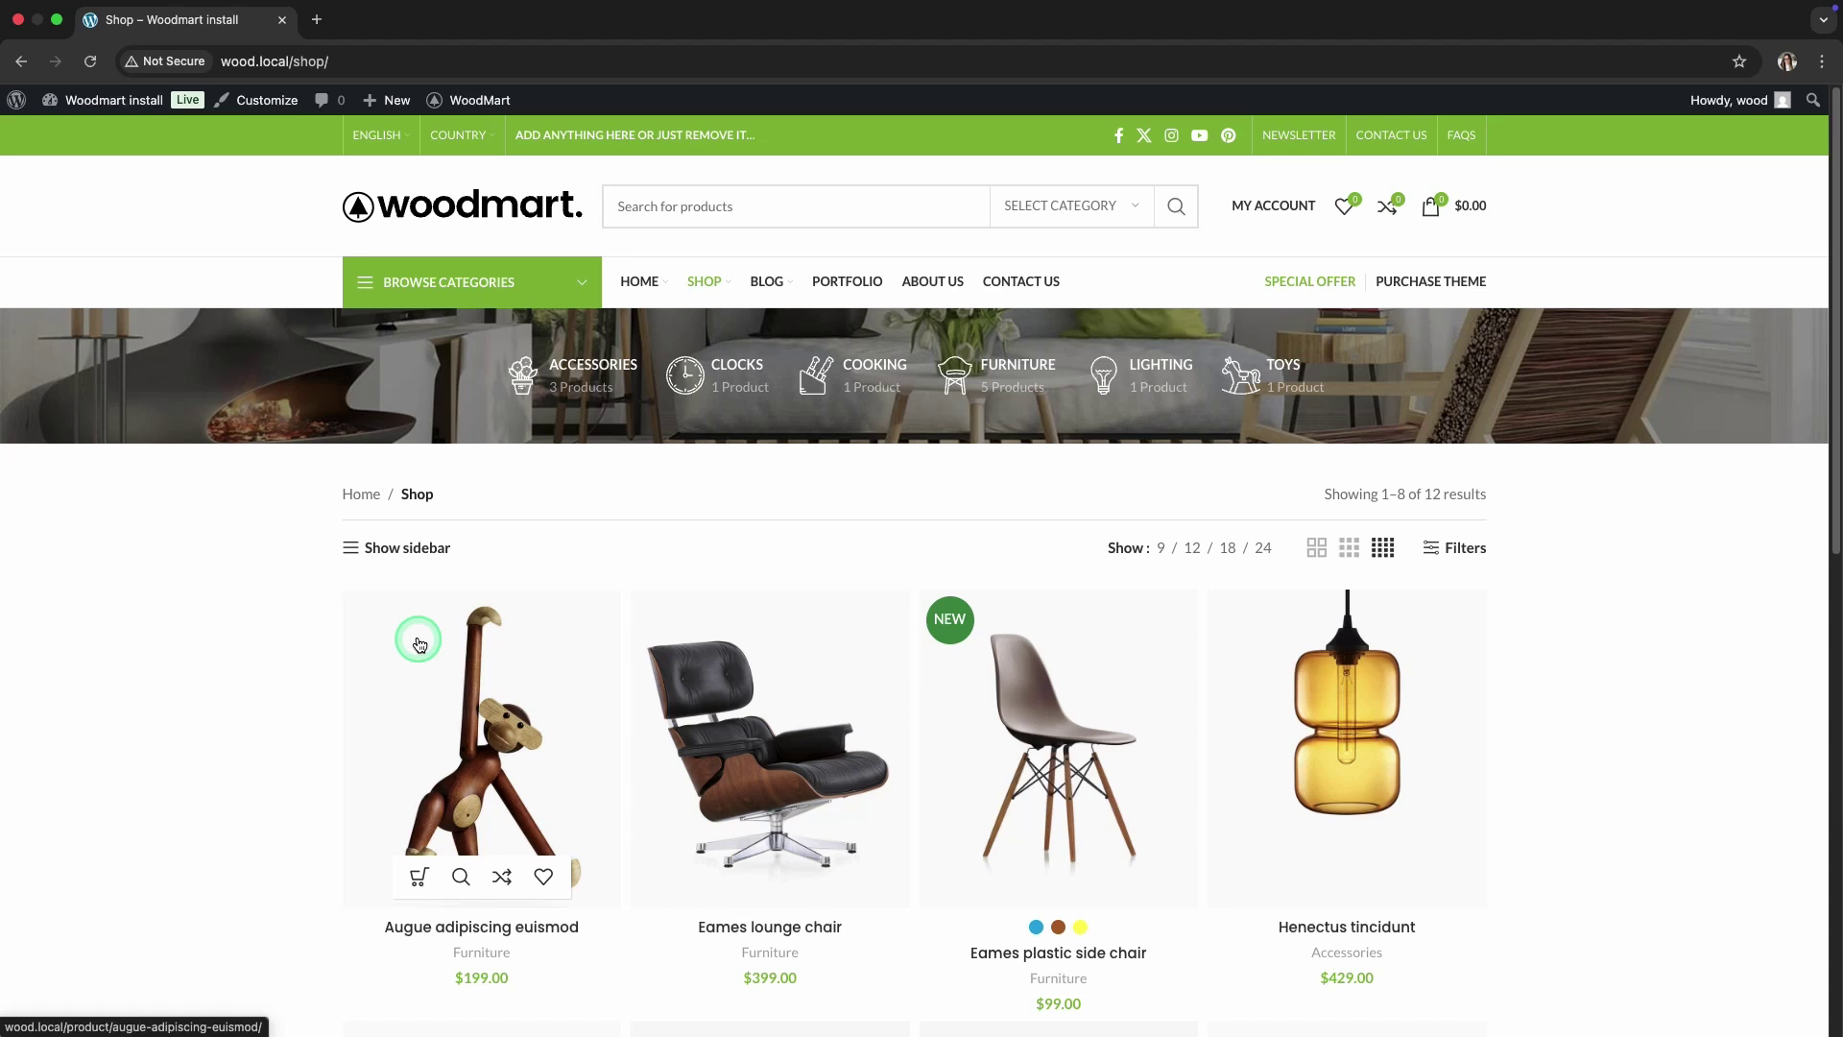
# Step: Select the first, dark-overlay hover style under Products styles, save, and view the Shop
pyautogui.moveTo(480, 97)
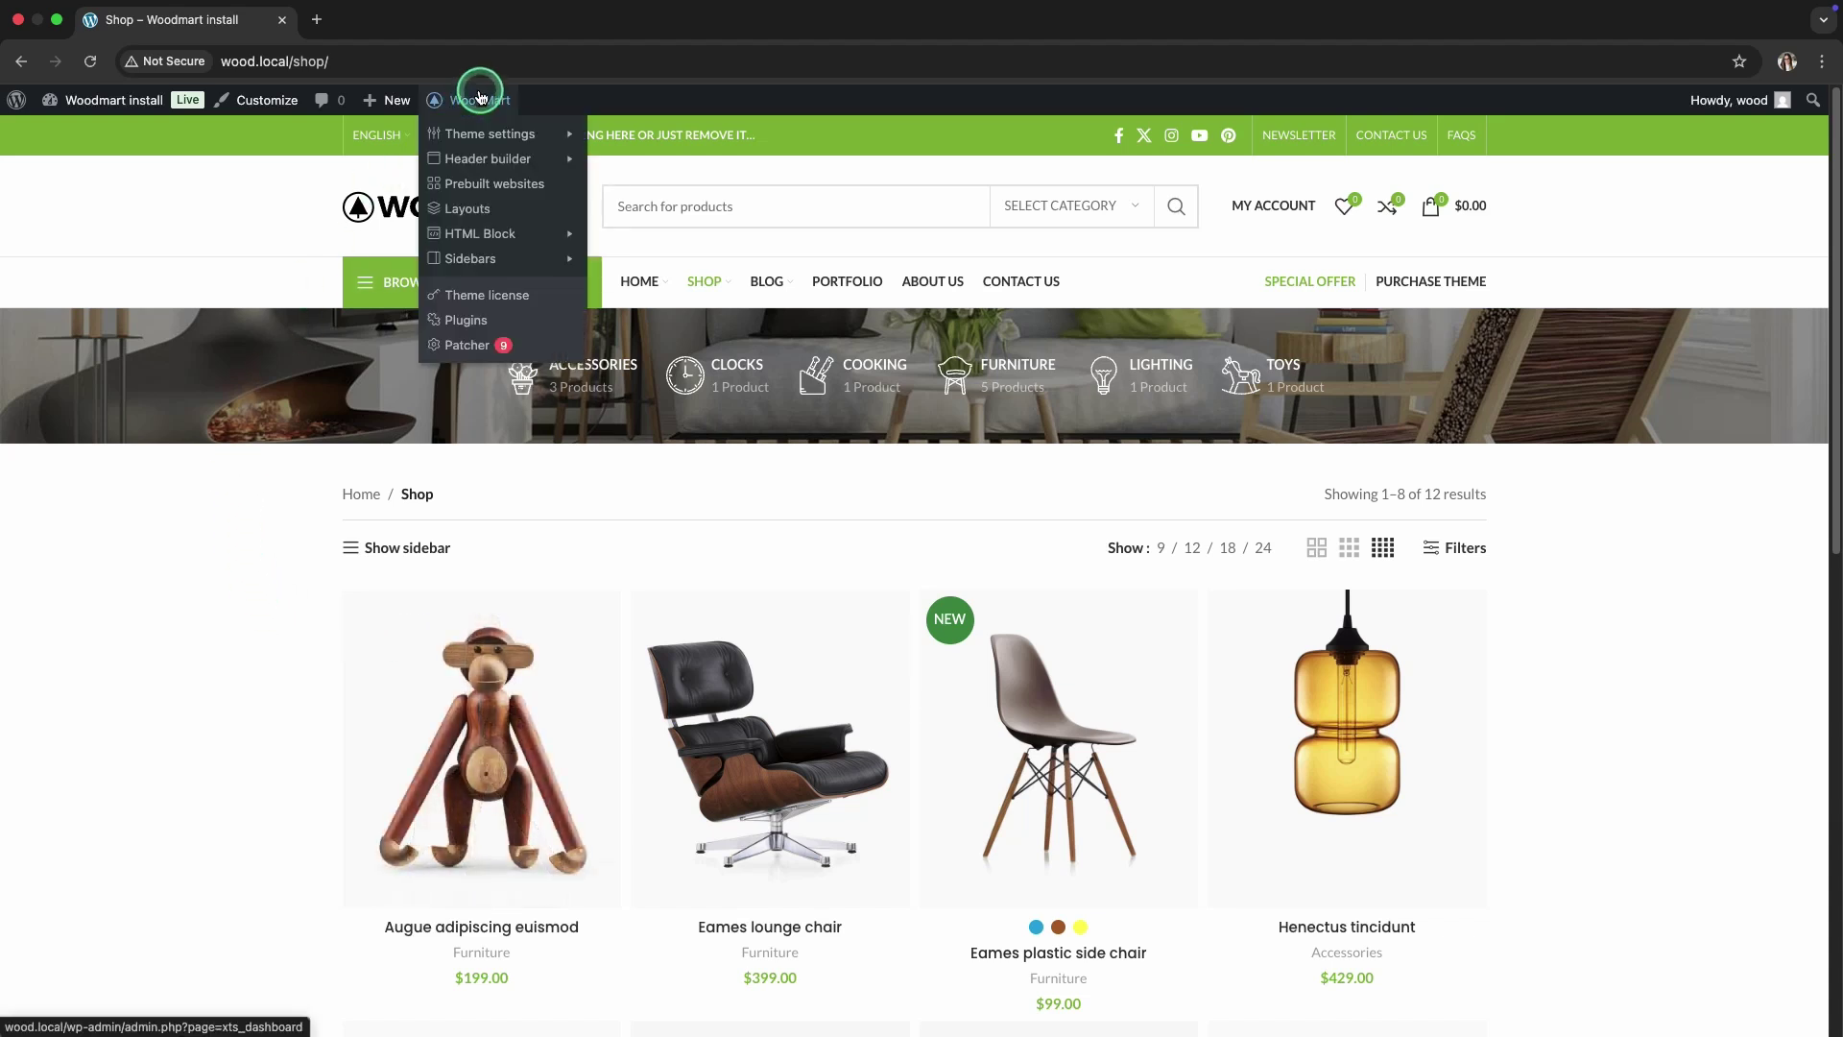
pyautogui.click(437, 133)
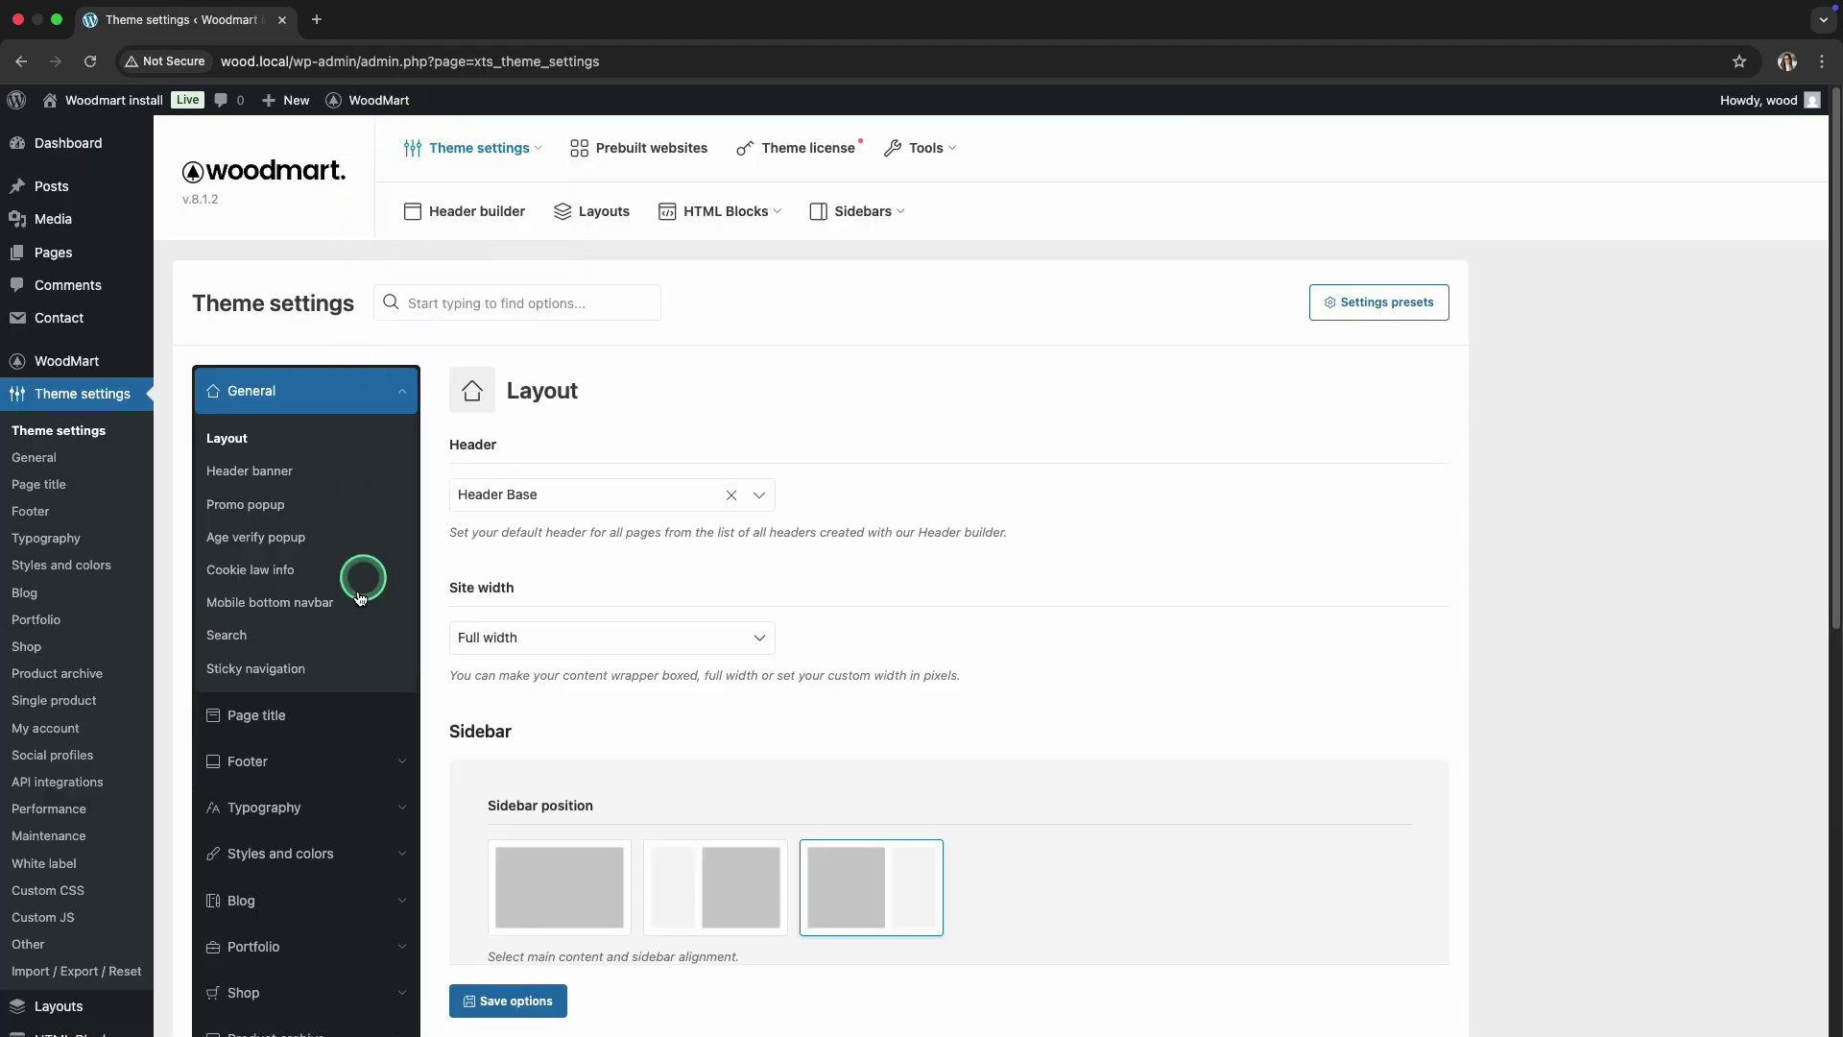
pyautogui.scroll(-3, 357, 595)
pyautogui.click(313, 695)
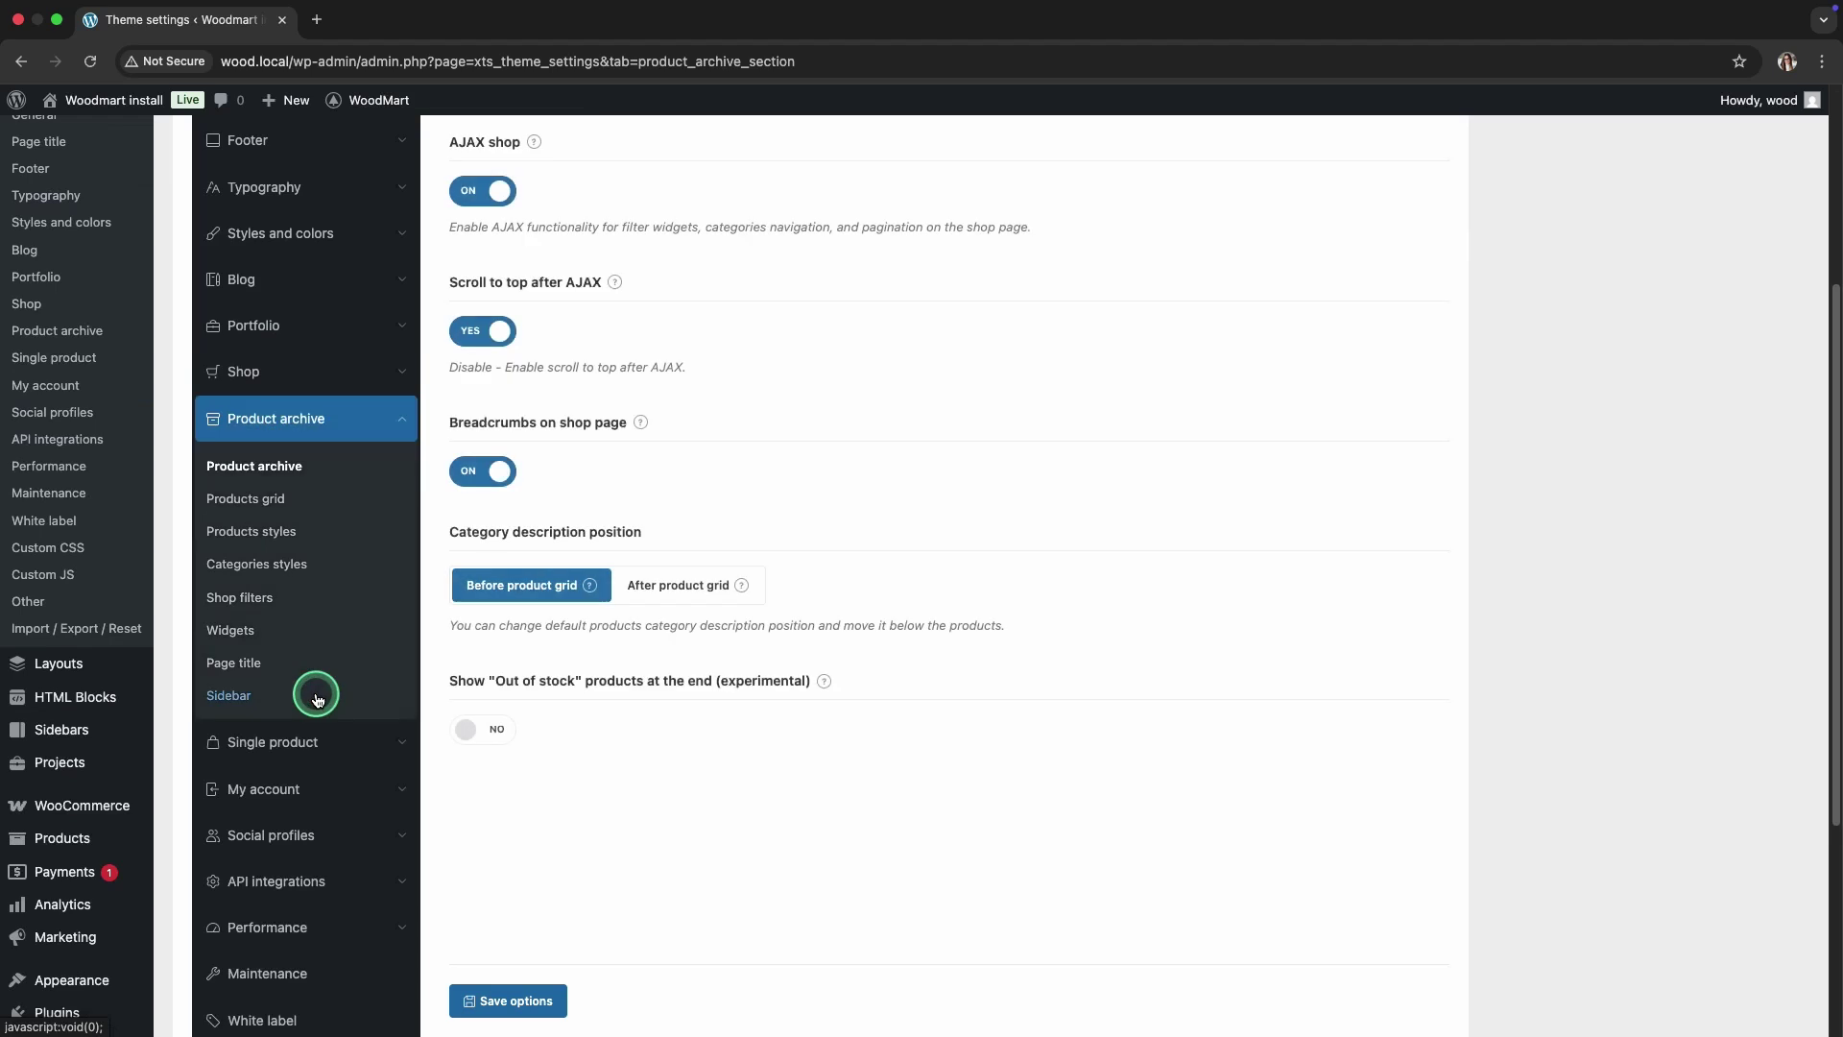
pyautogui.click(284, 540)
pyautogui.click(484, 336)
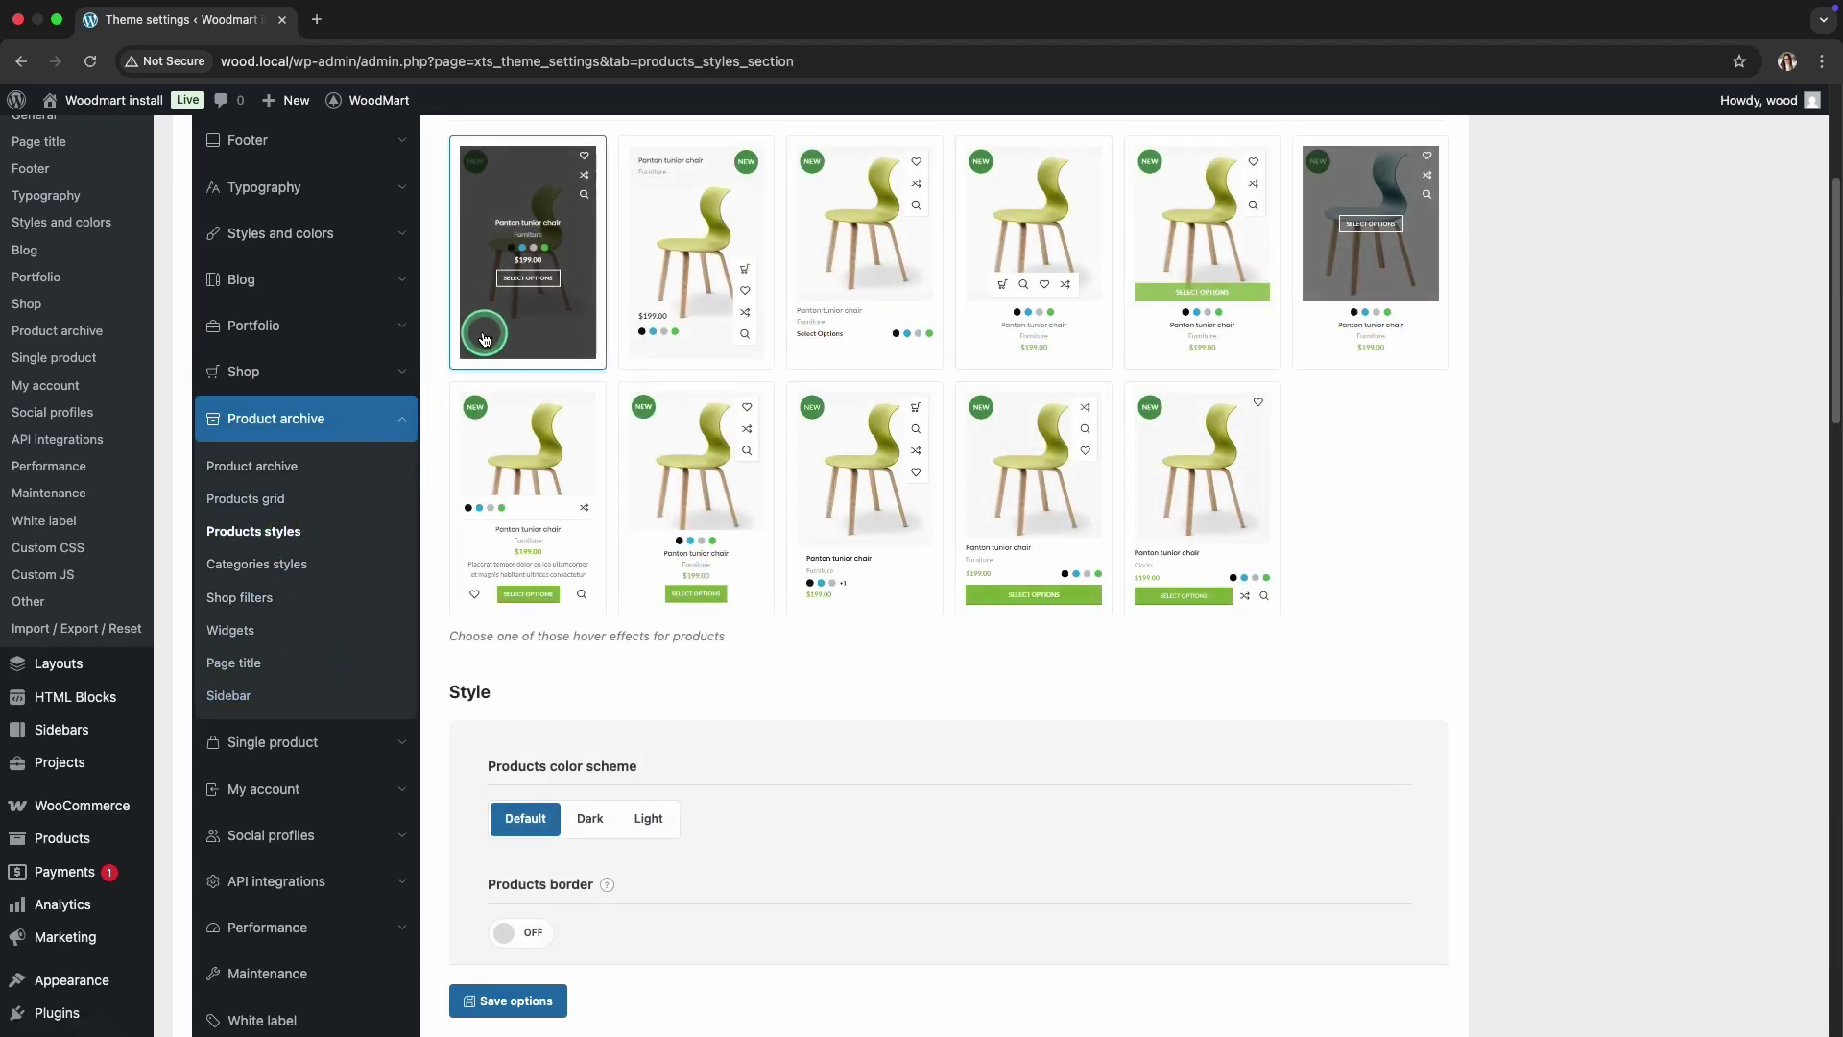
pyautogui.click(469, 992)
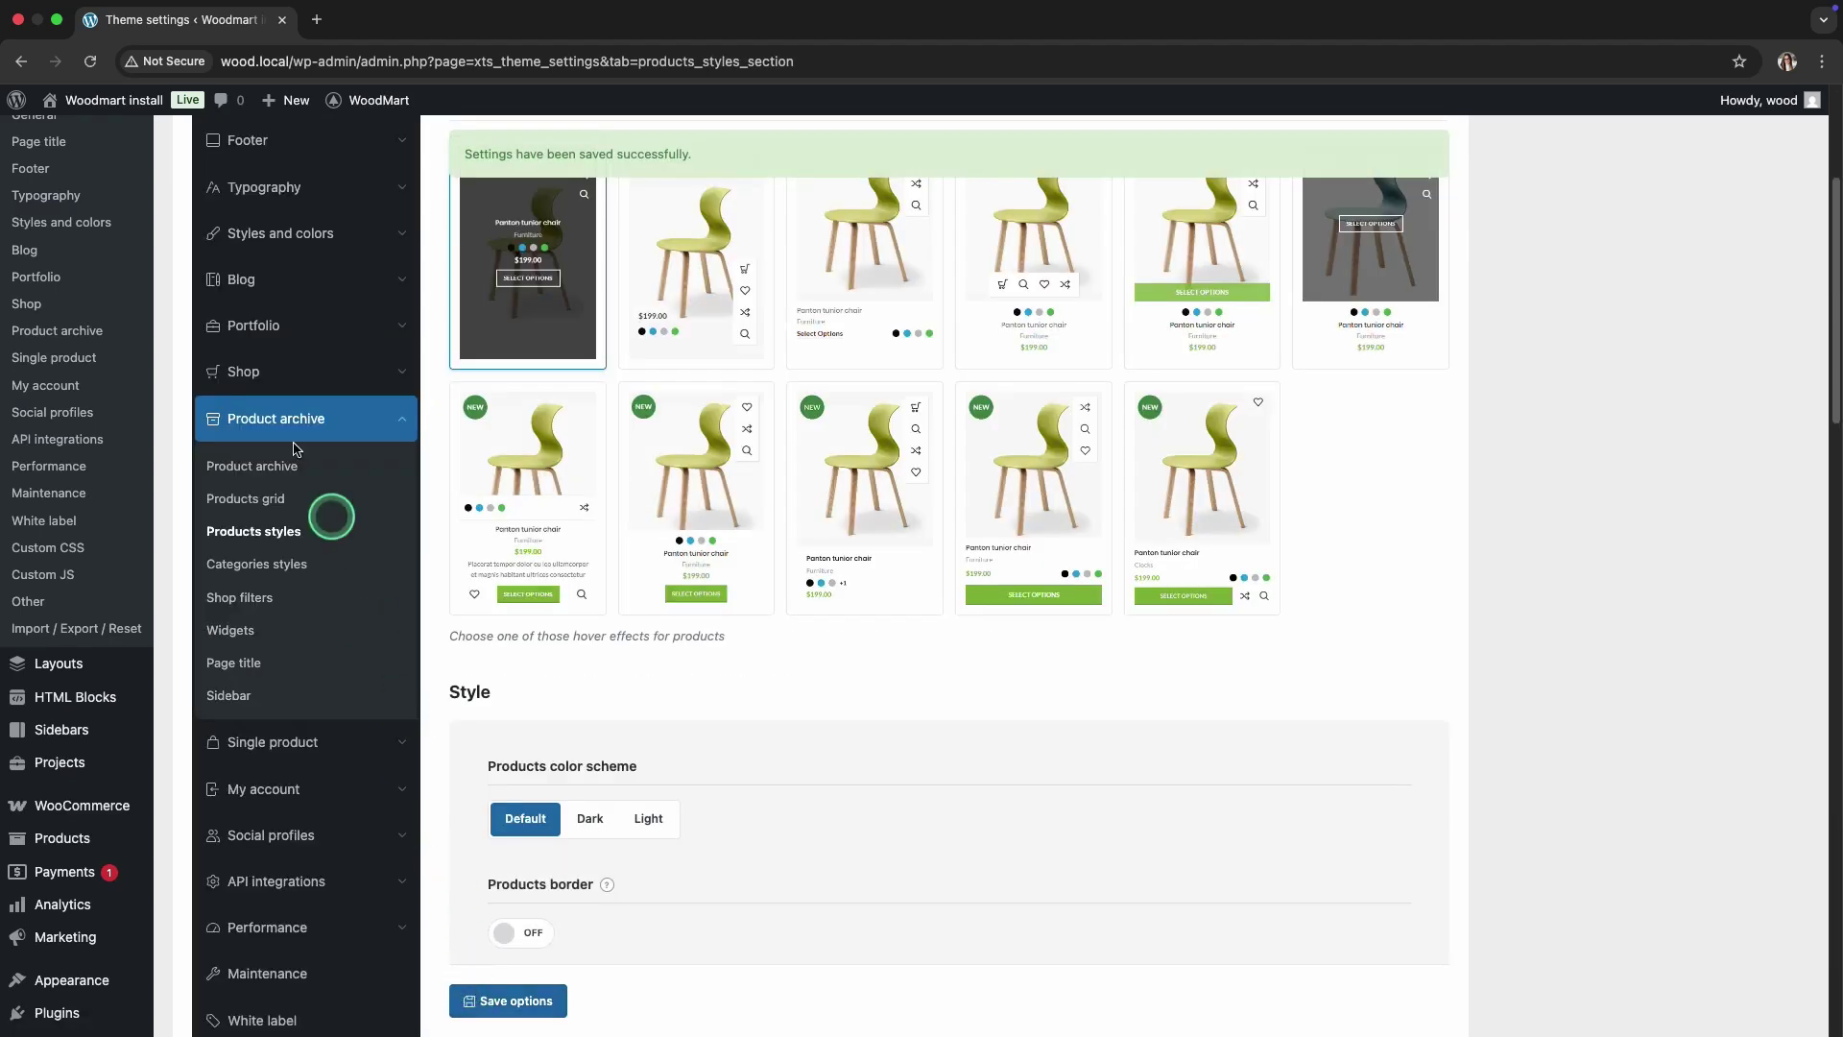
pyautogui.click(91, 156)
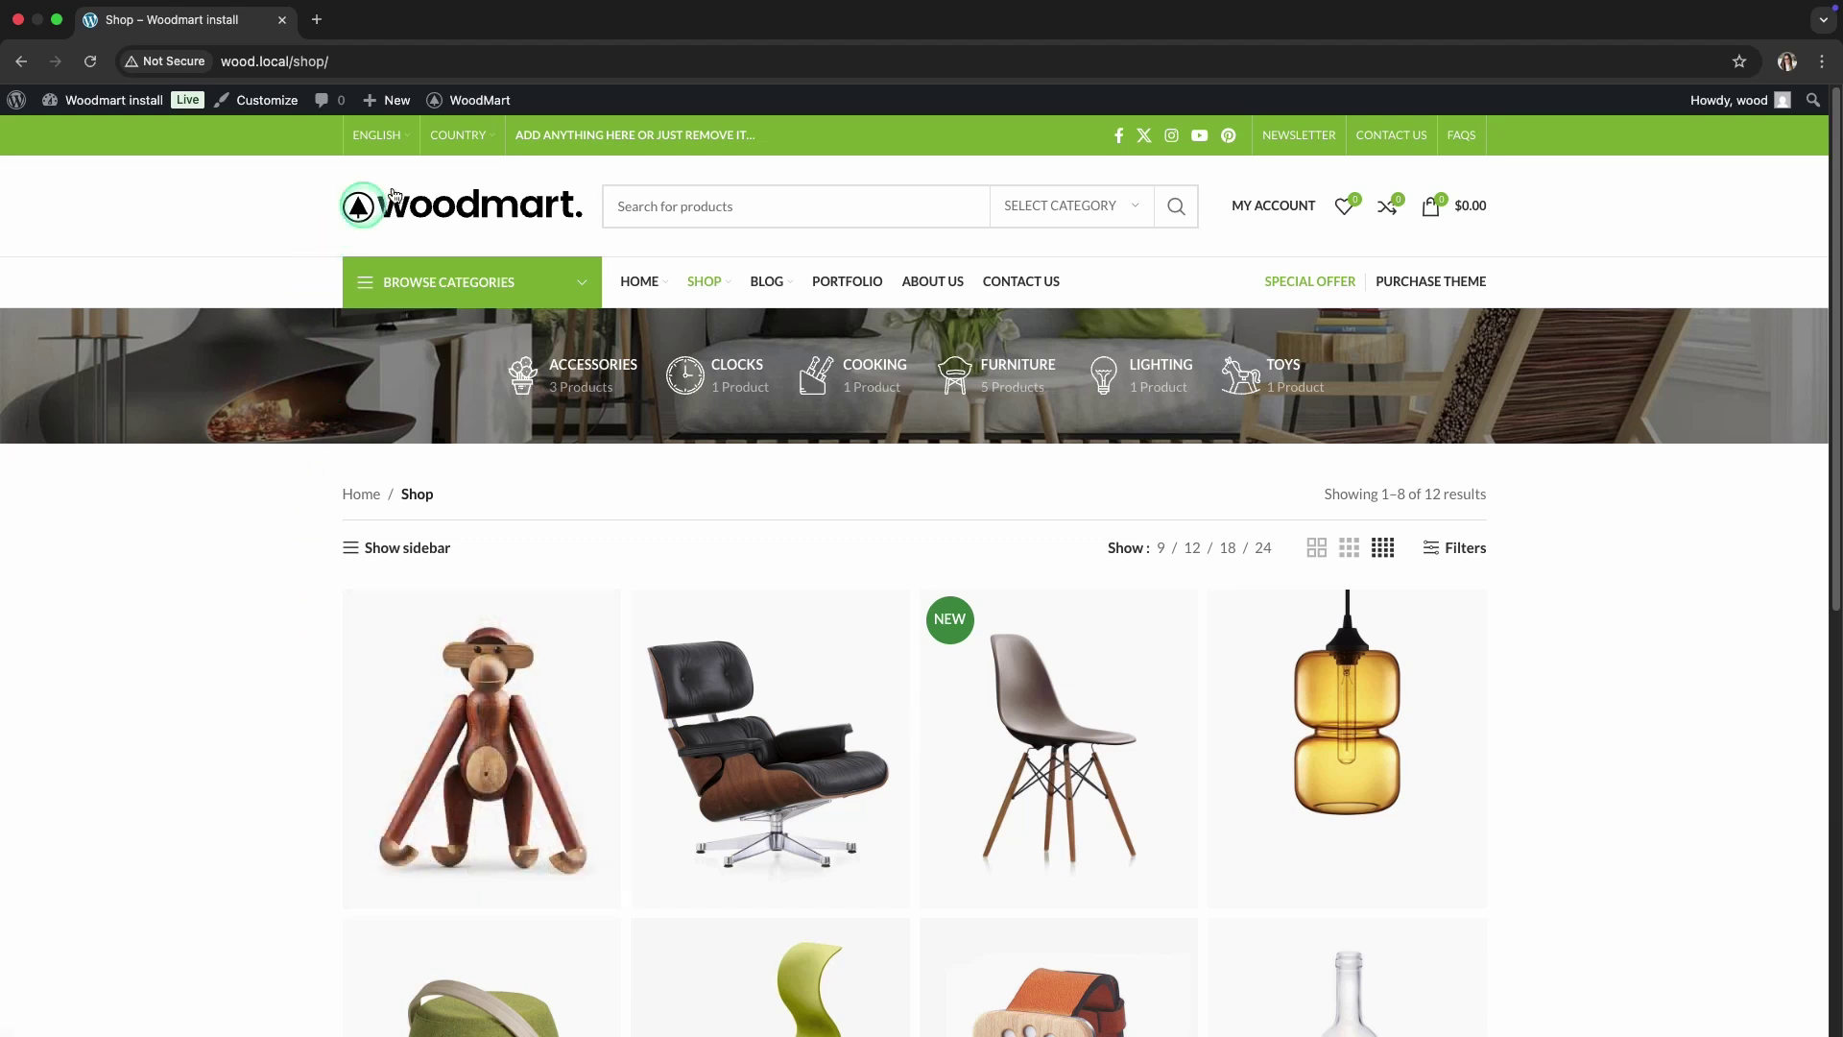
# Step: Set the WoodMart product hover effect to the fifth style and save the theme settings
pyautogui.click(434, 128)
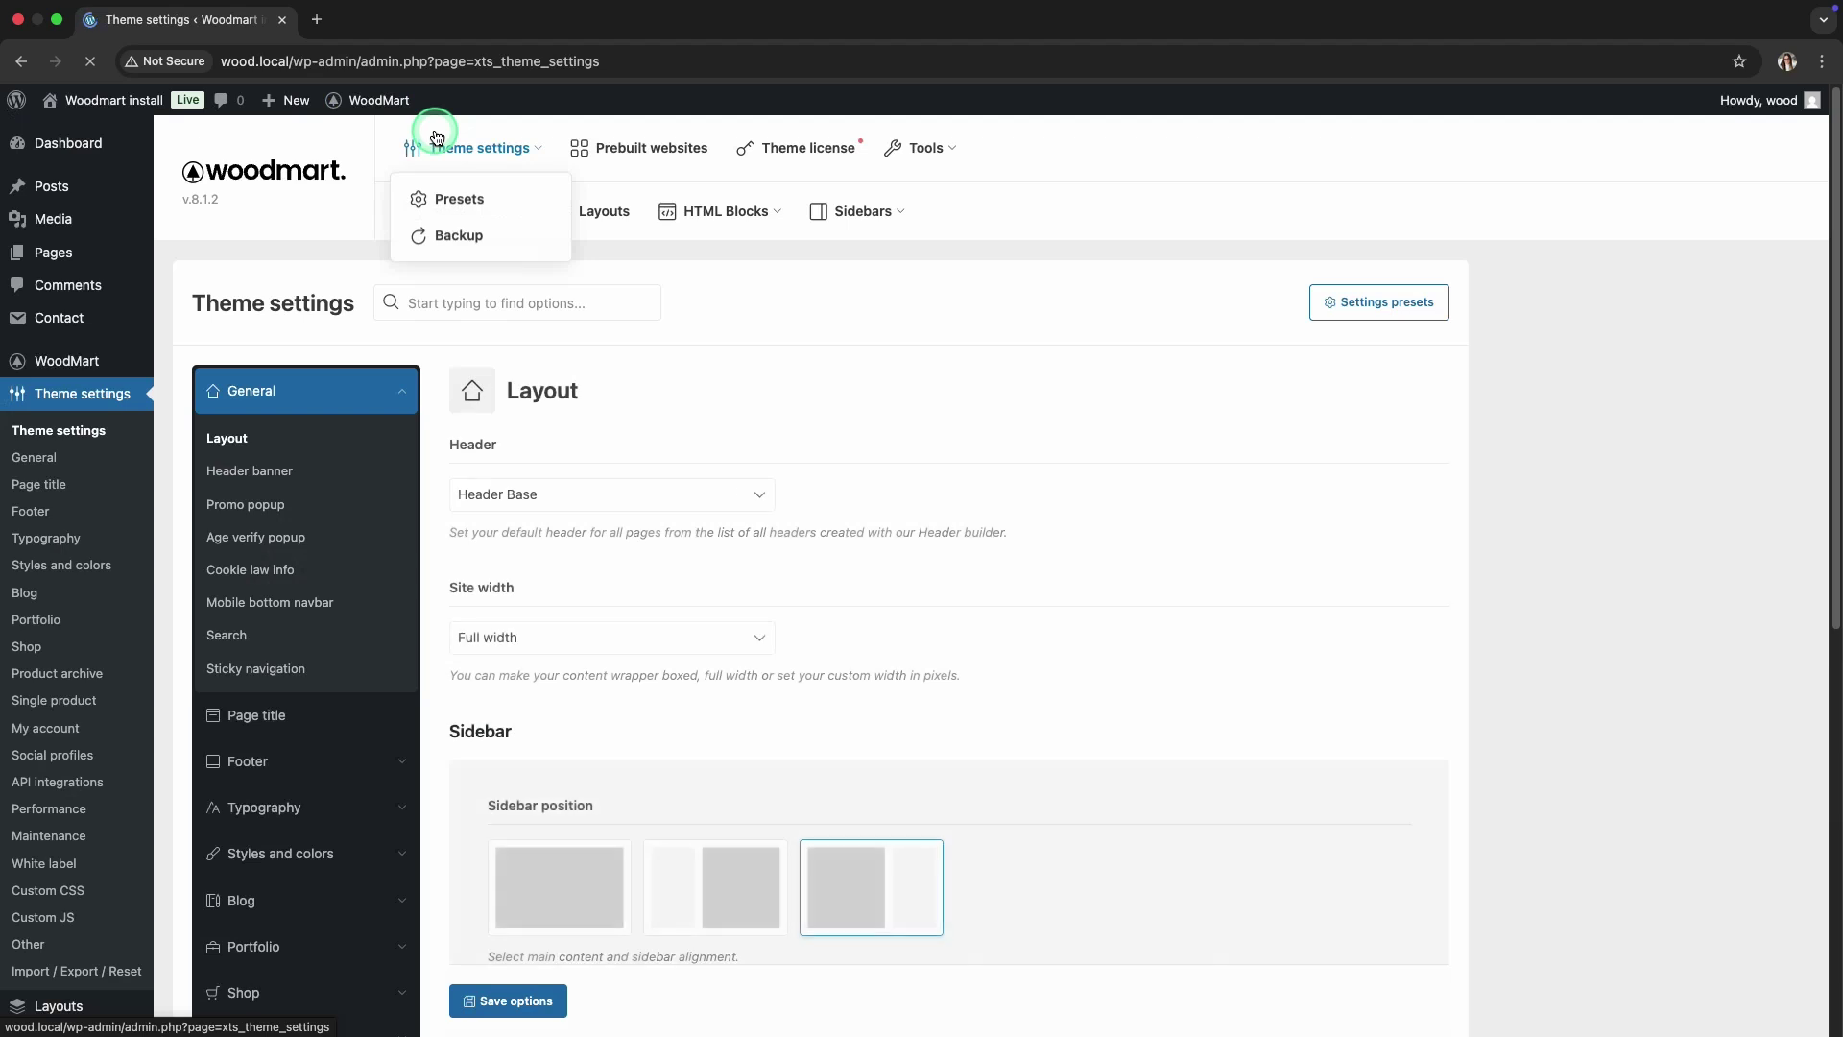
pyautogui.scroll(-4, 297, 481)
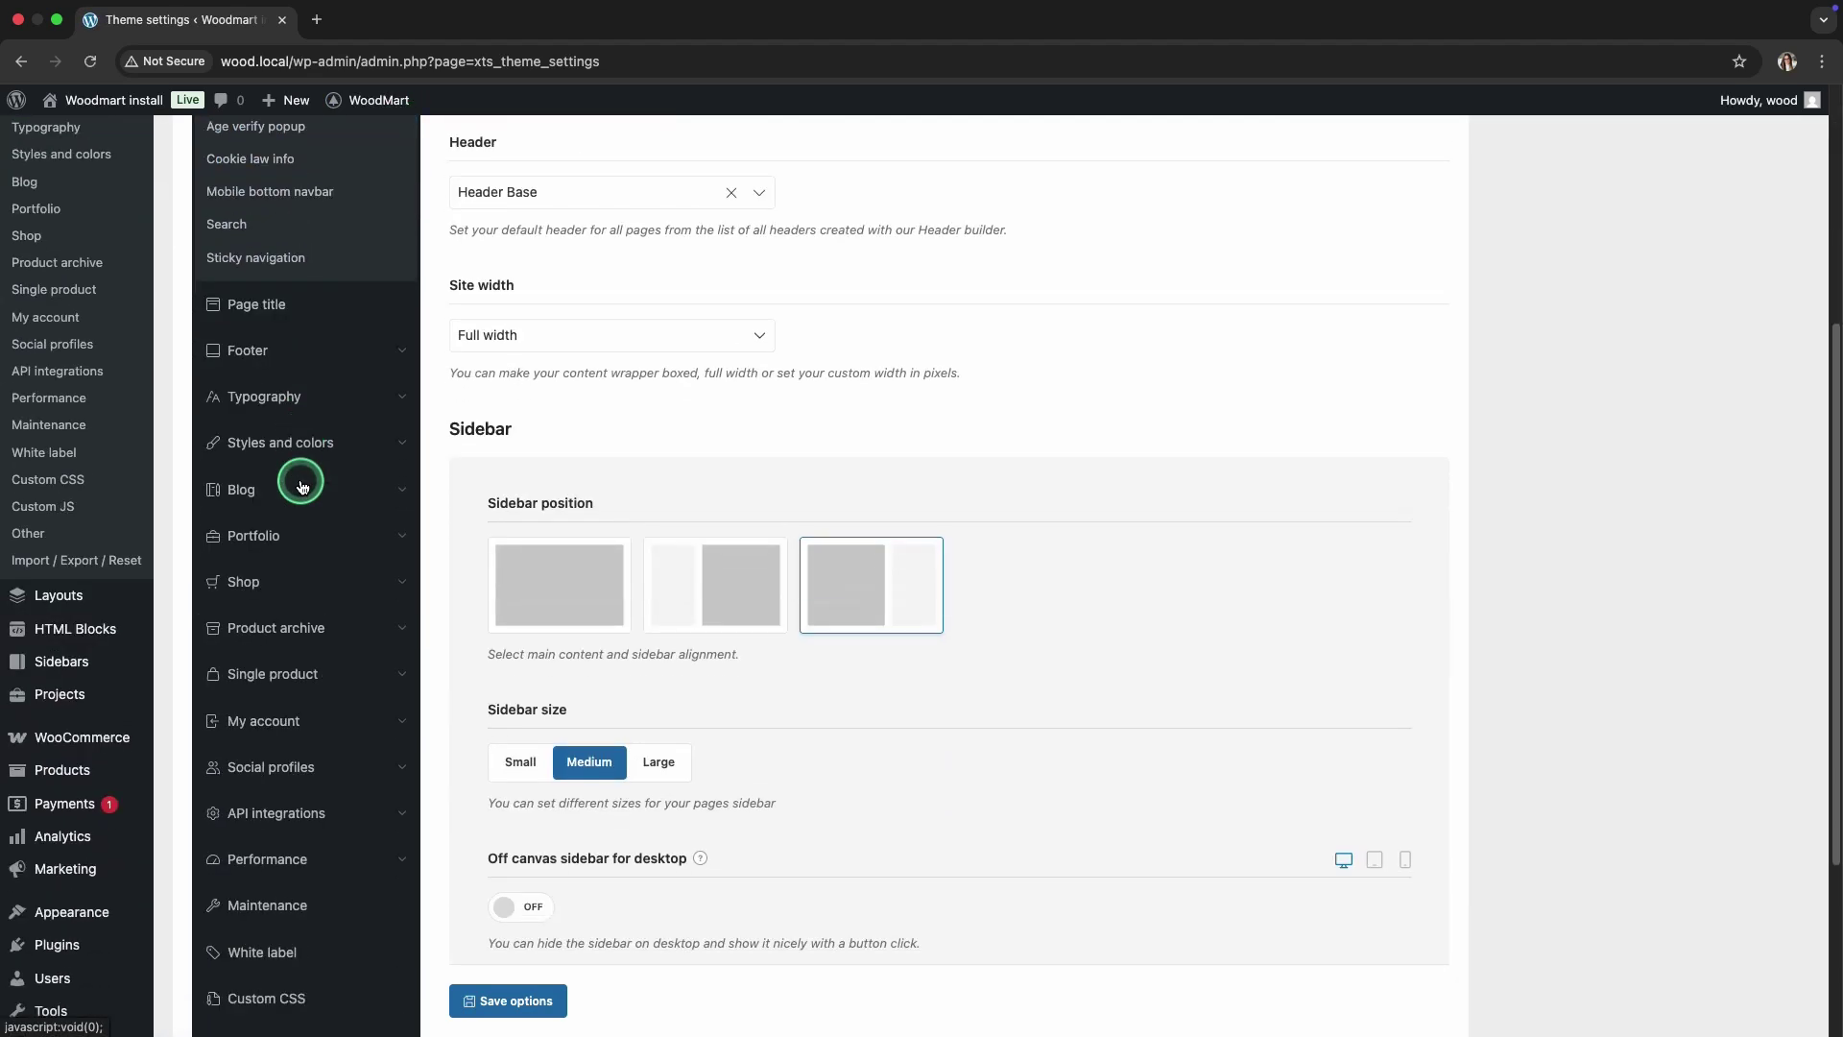
pyautogui.click(306, 626)
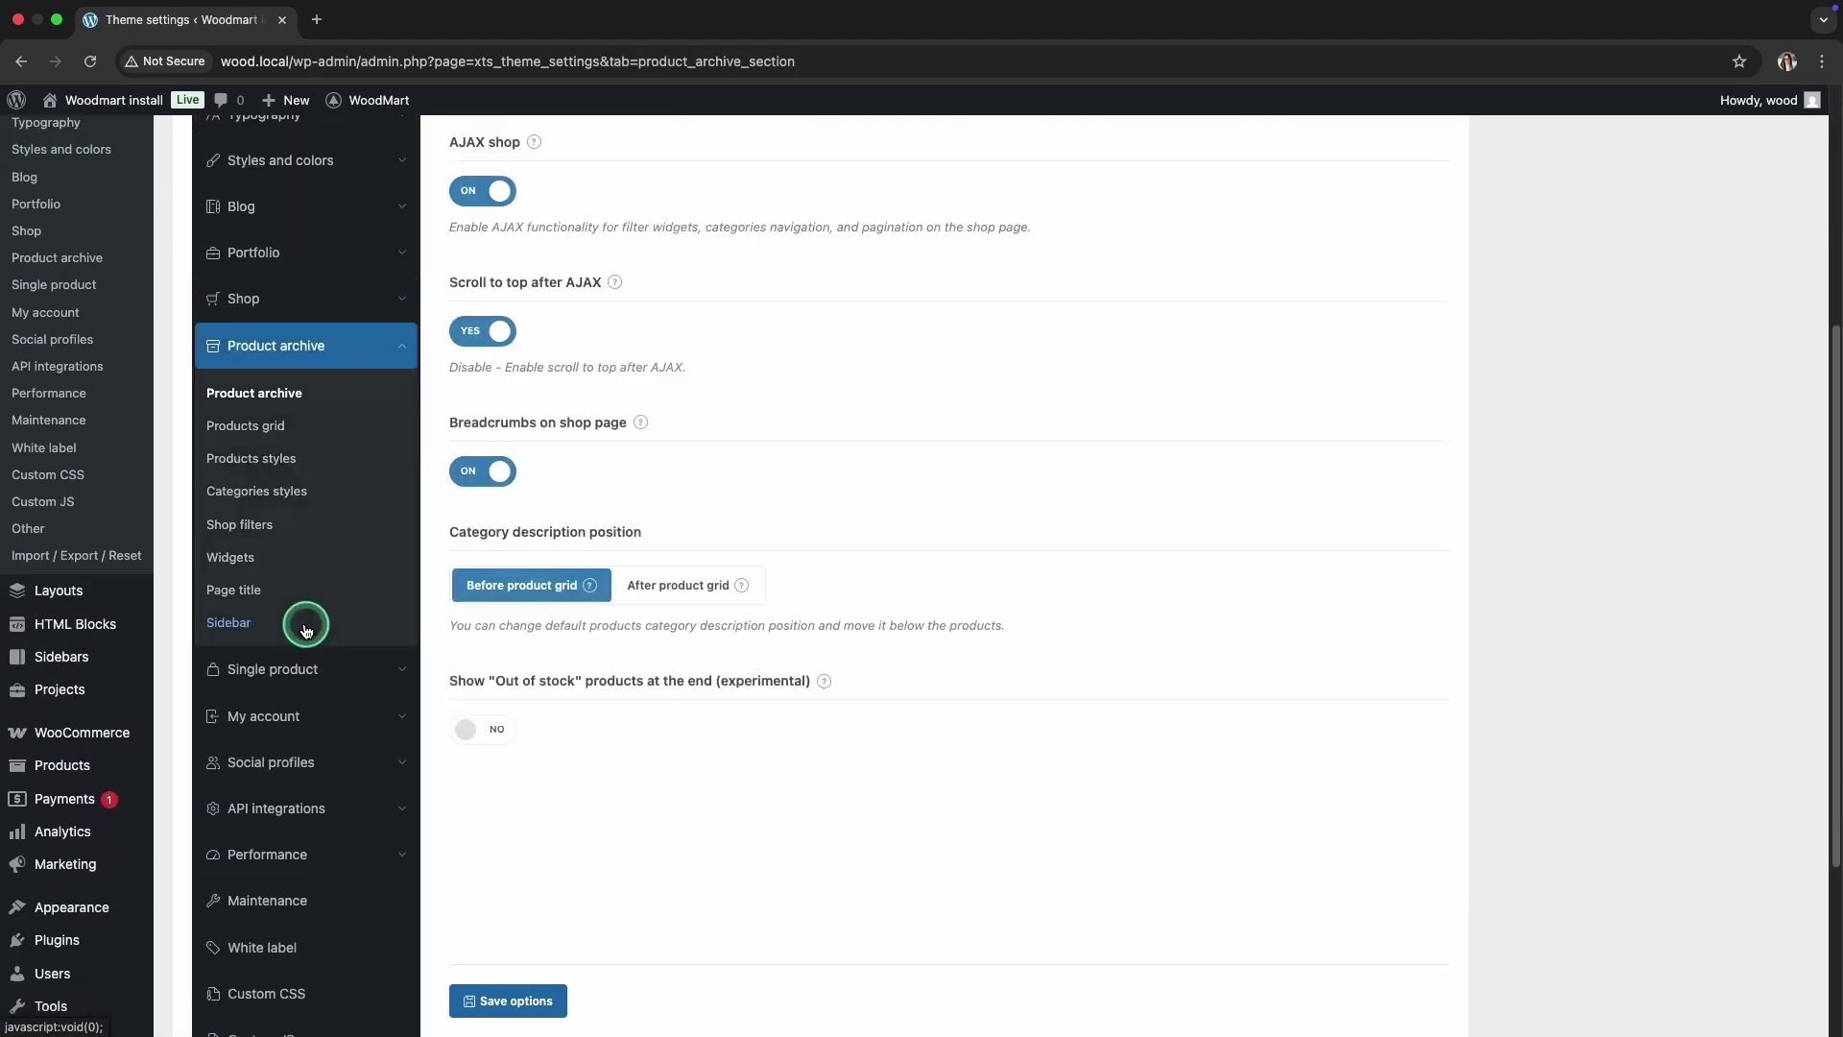
pyautogui.click(292, 460)
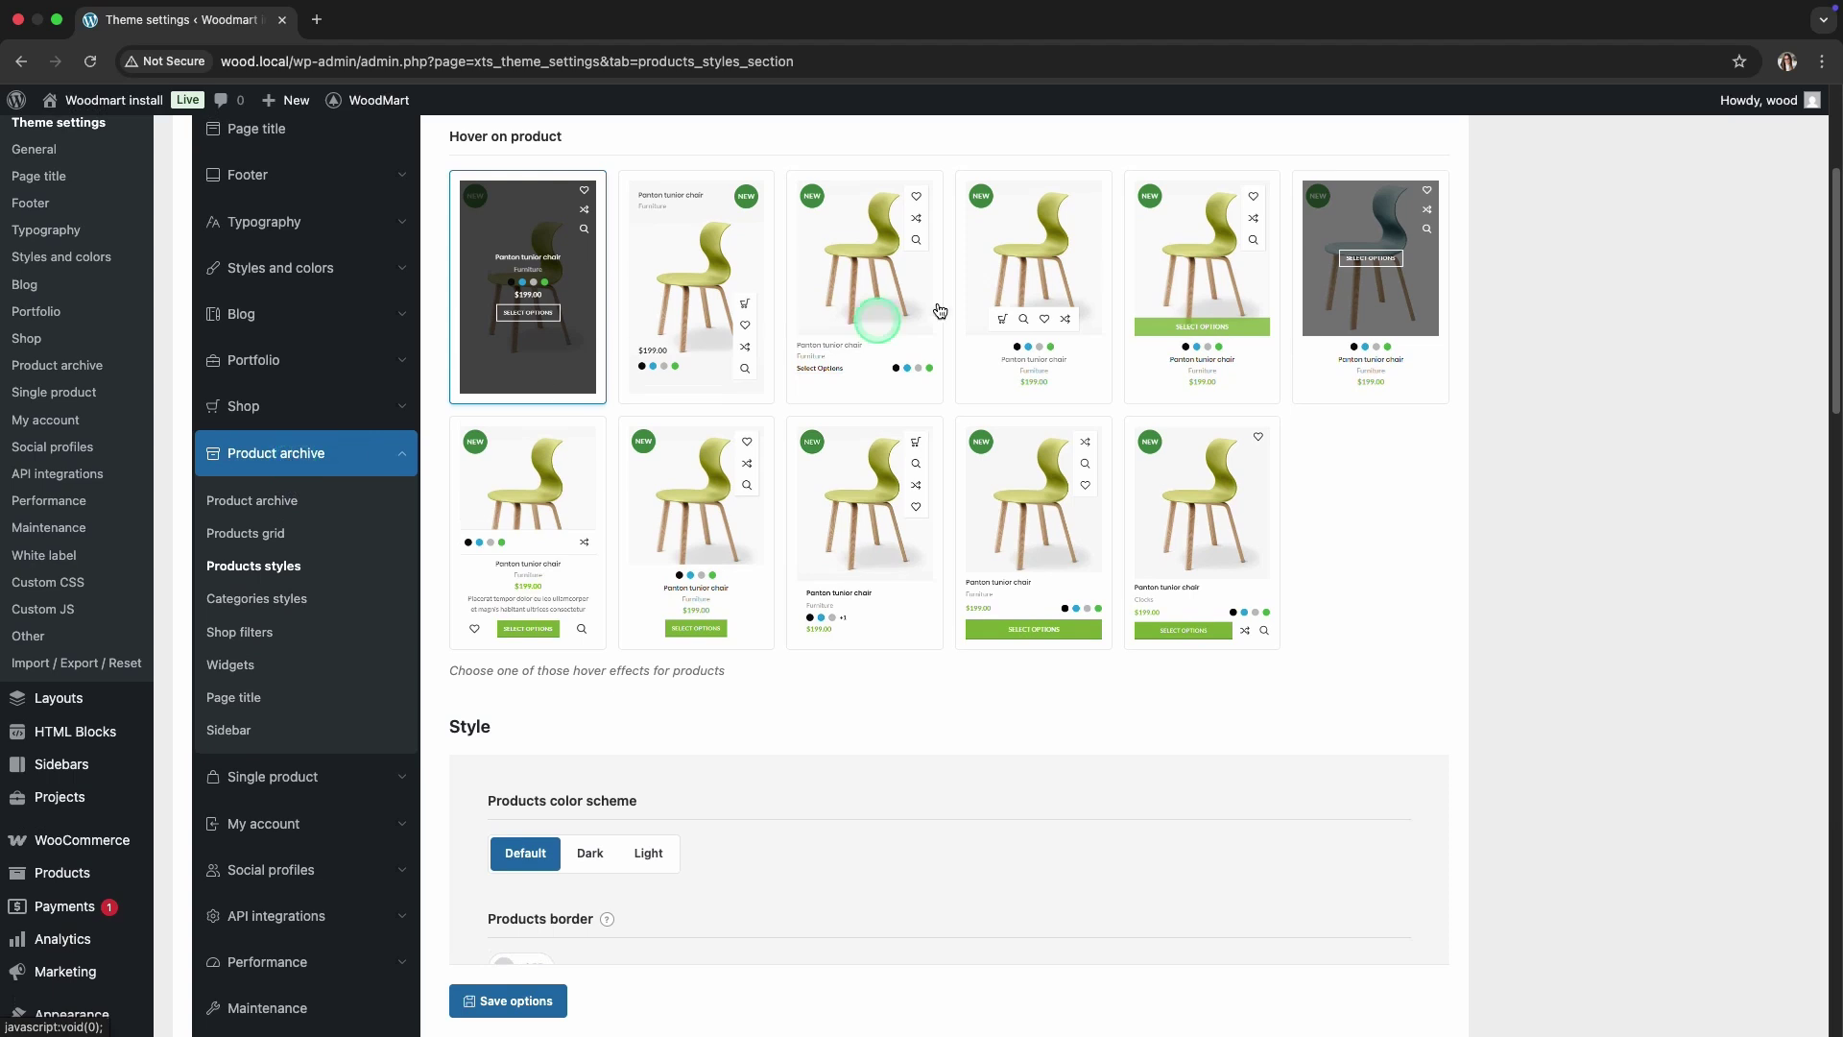
pyautogui.click(1169, 272)
pyautogui.click(507, 1000)
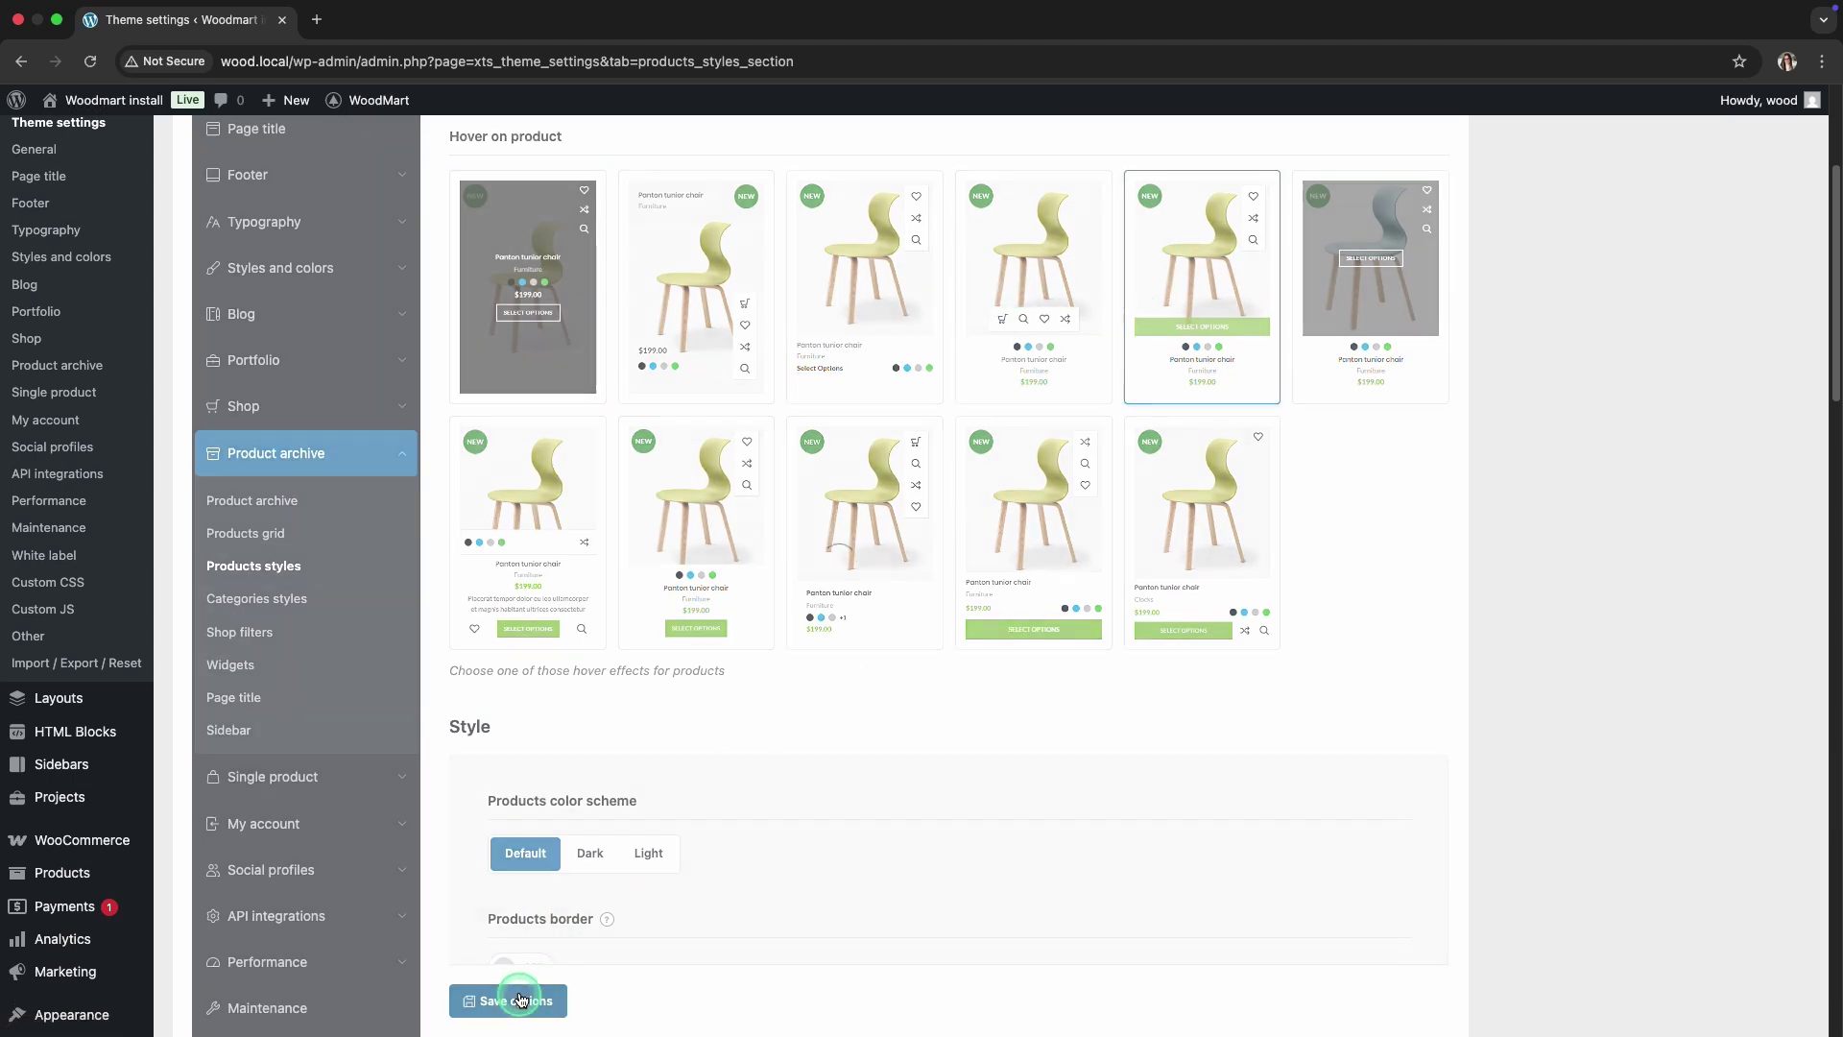
# Step: View the storefront shop page with the new hover effect
pyautogui.moveTo(120, 103)
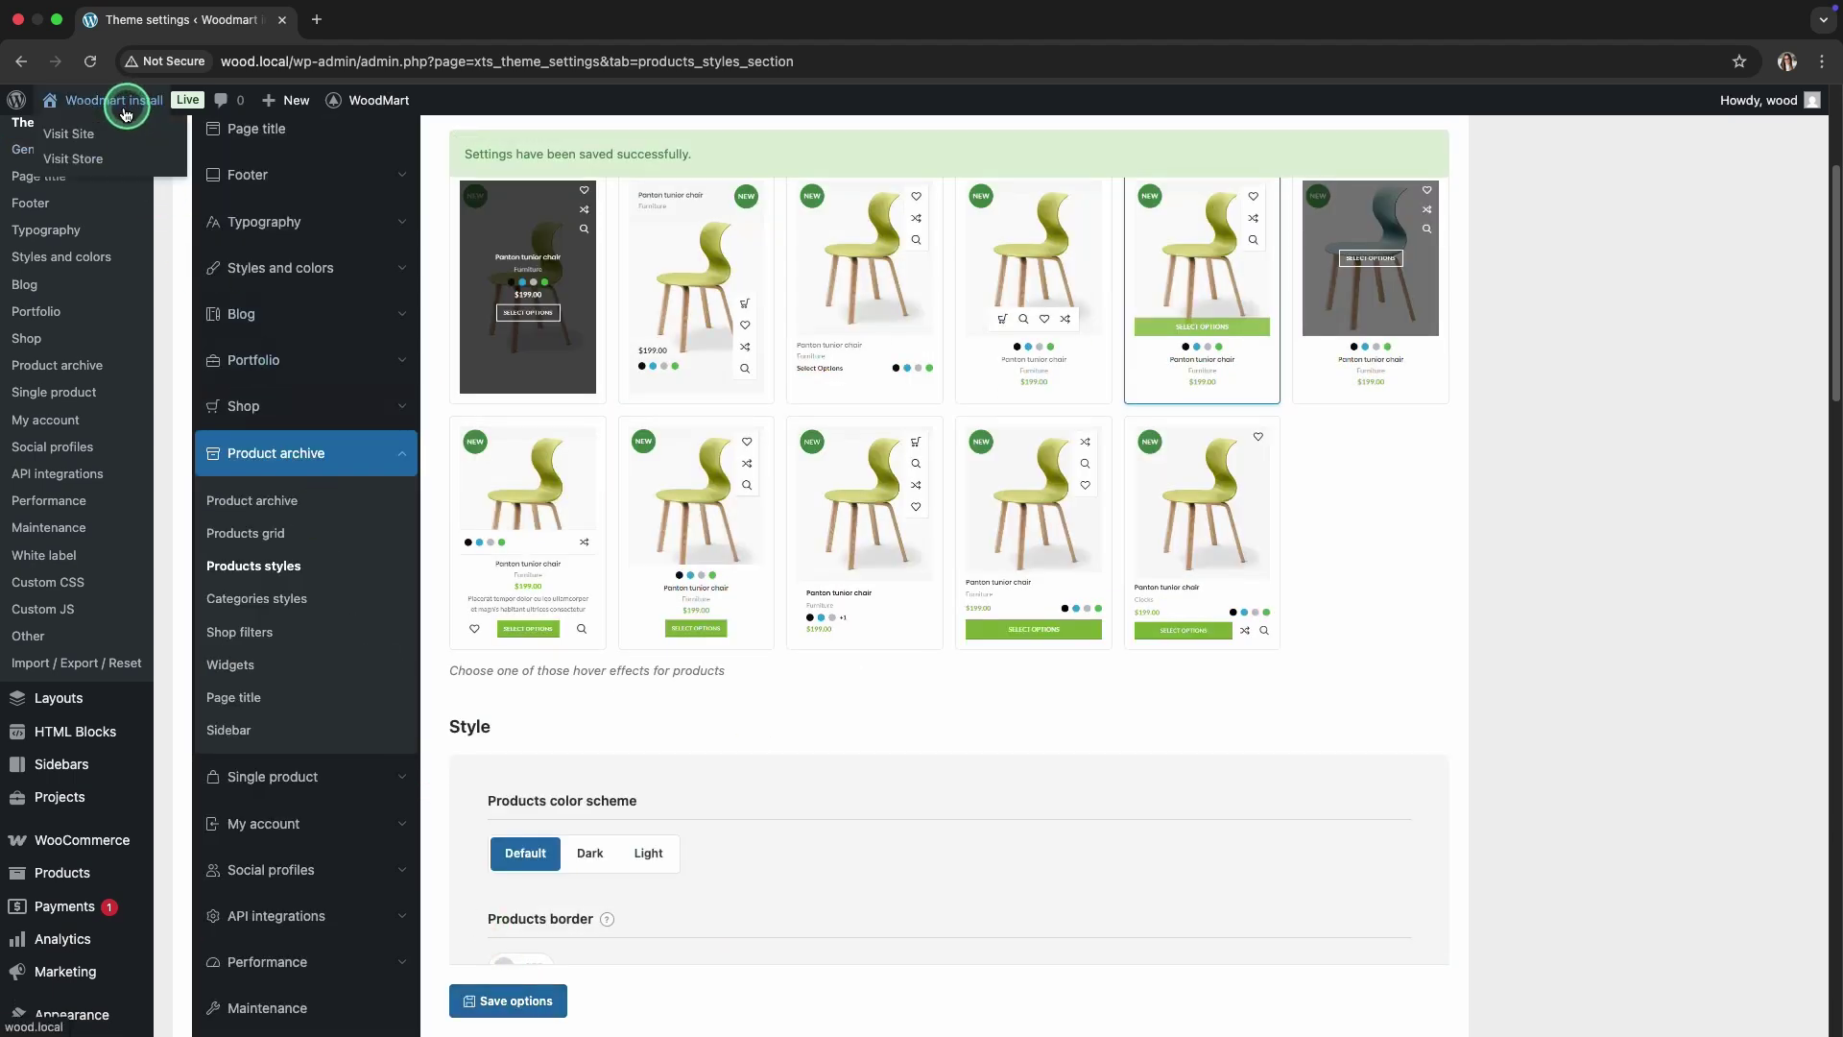
pyautogui.click(102, 160)
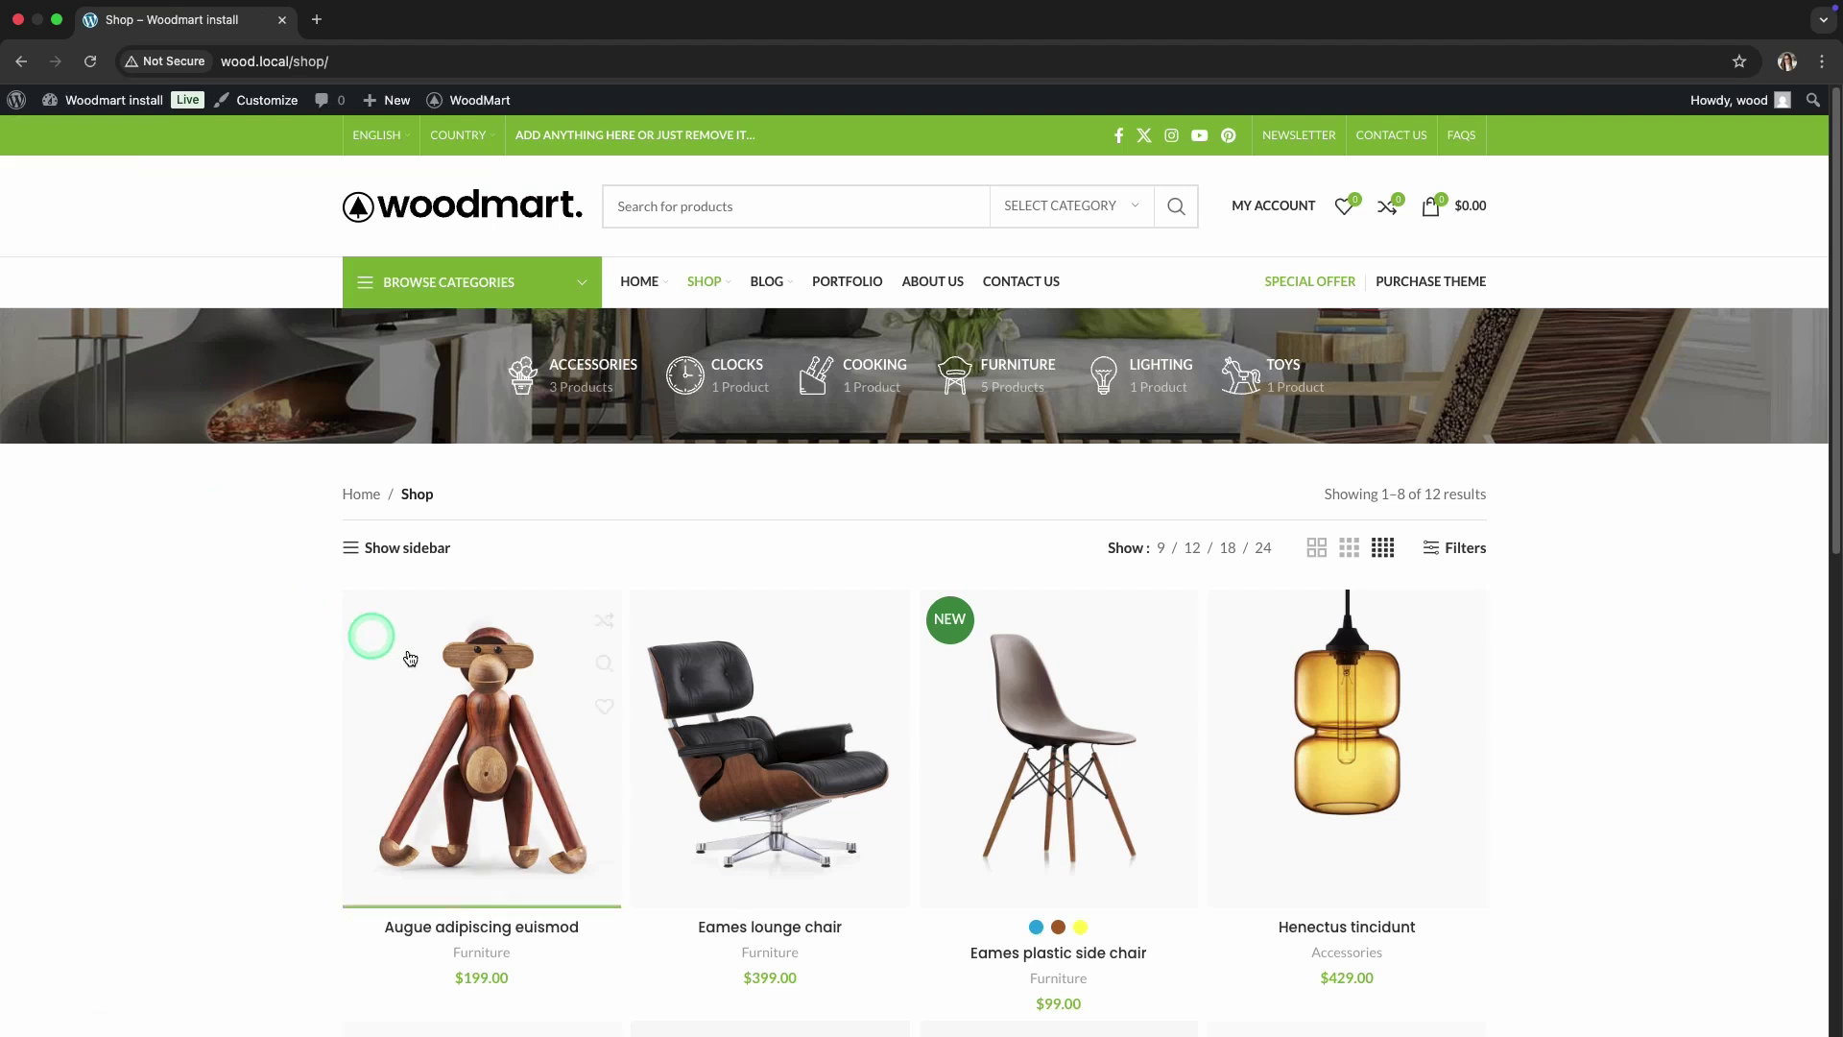
pyautogui.moveTo(423, 662)
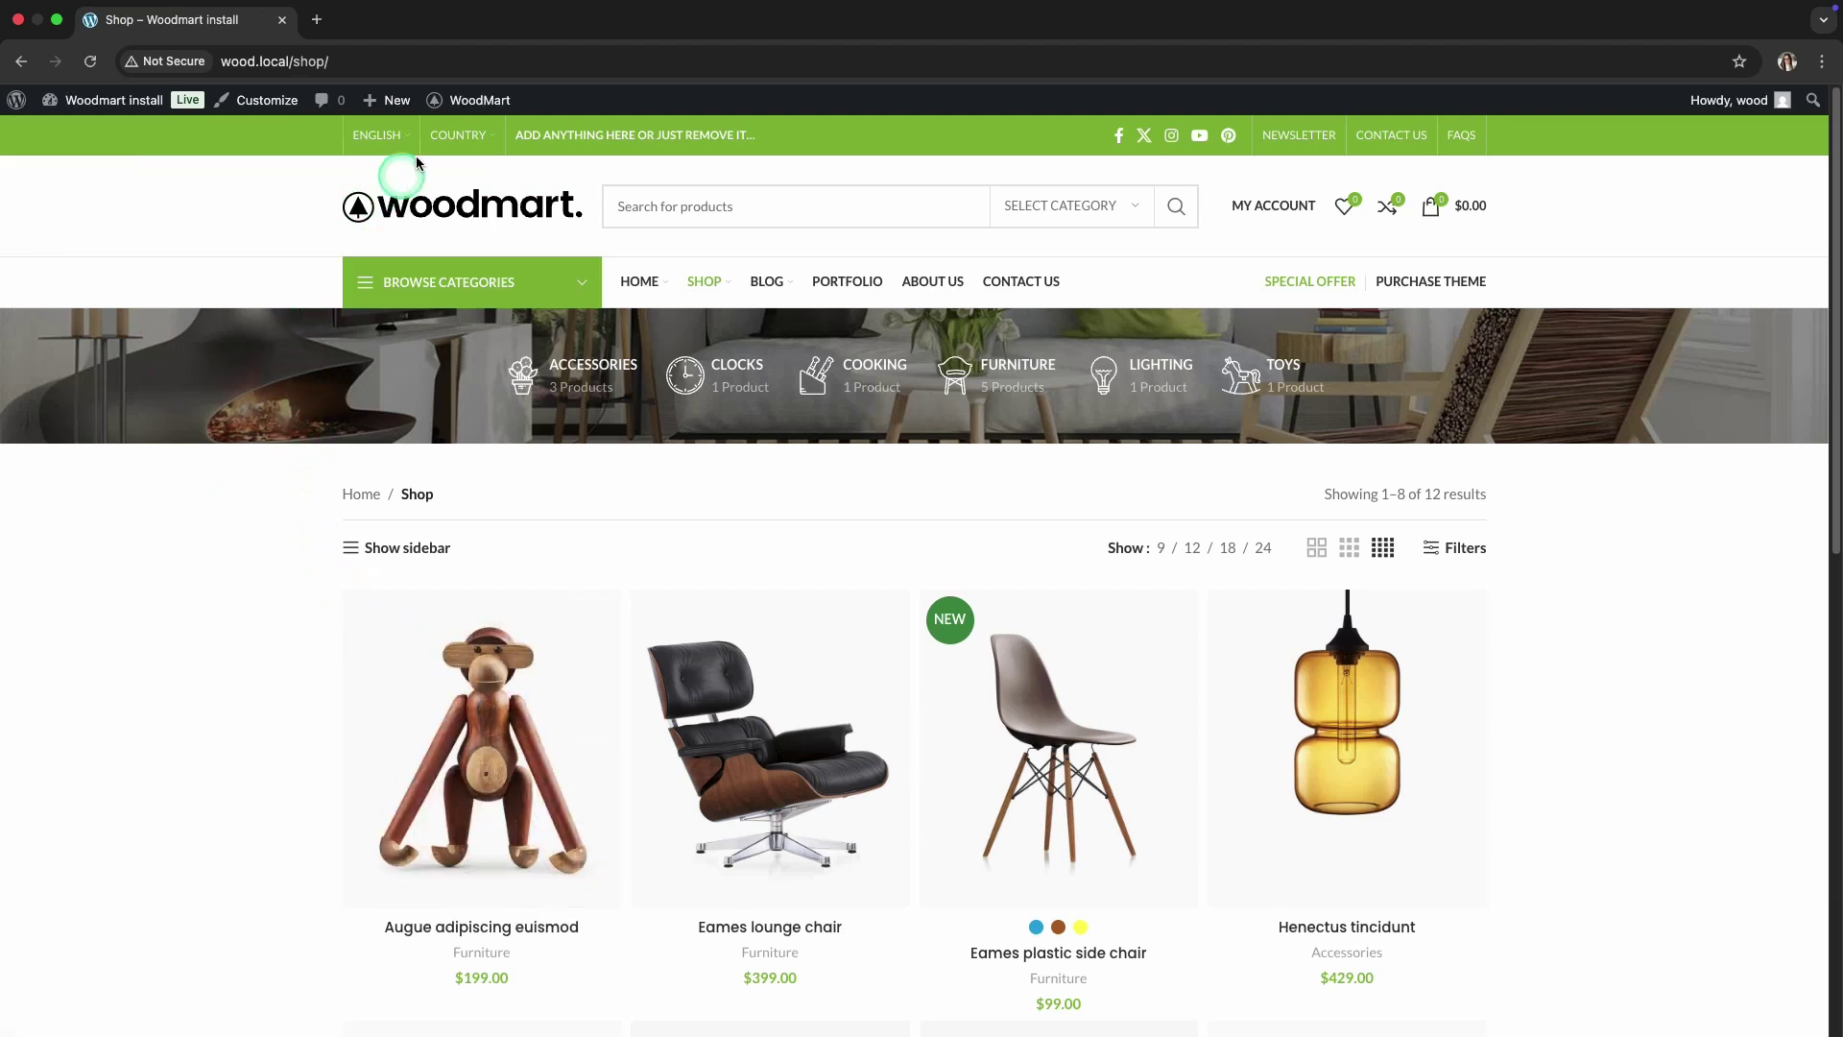
# Step: Go to WoodMart Theme settings under Product archive > Products styles
pyautogui.moveTo(432, 96)
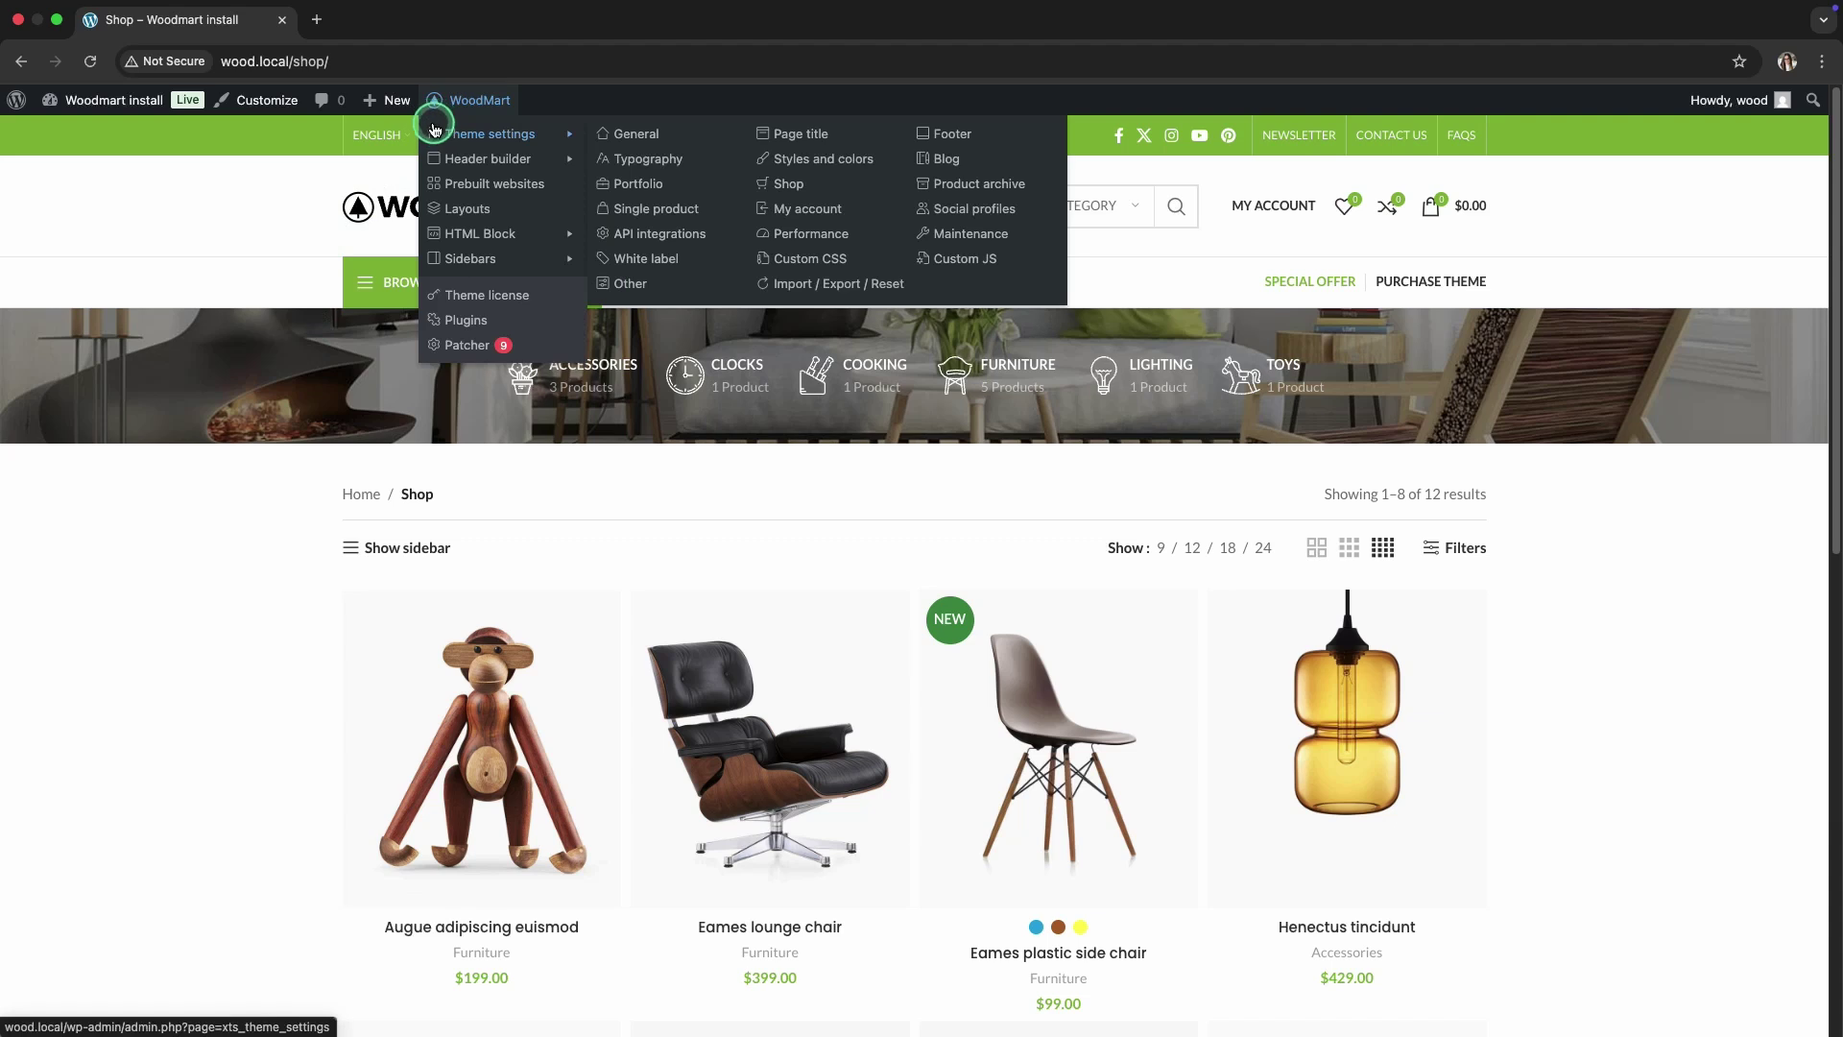
pyautogui.click(434, 129)
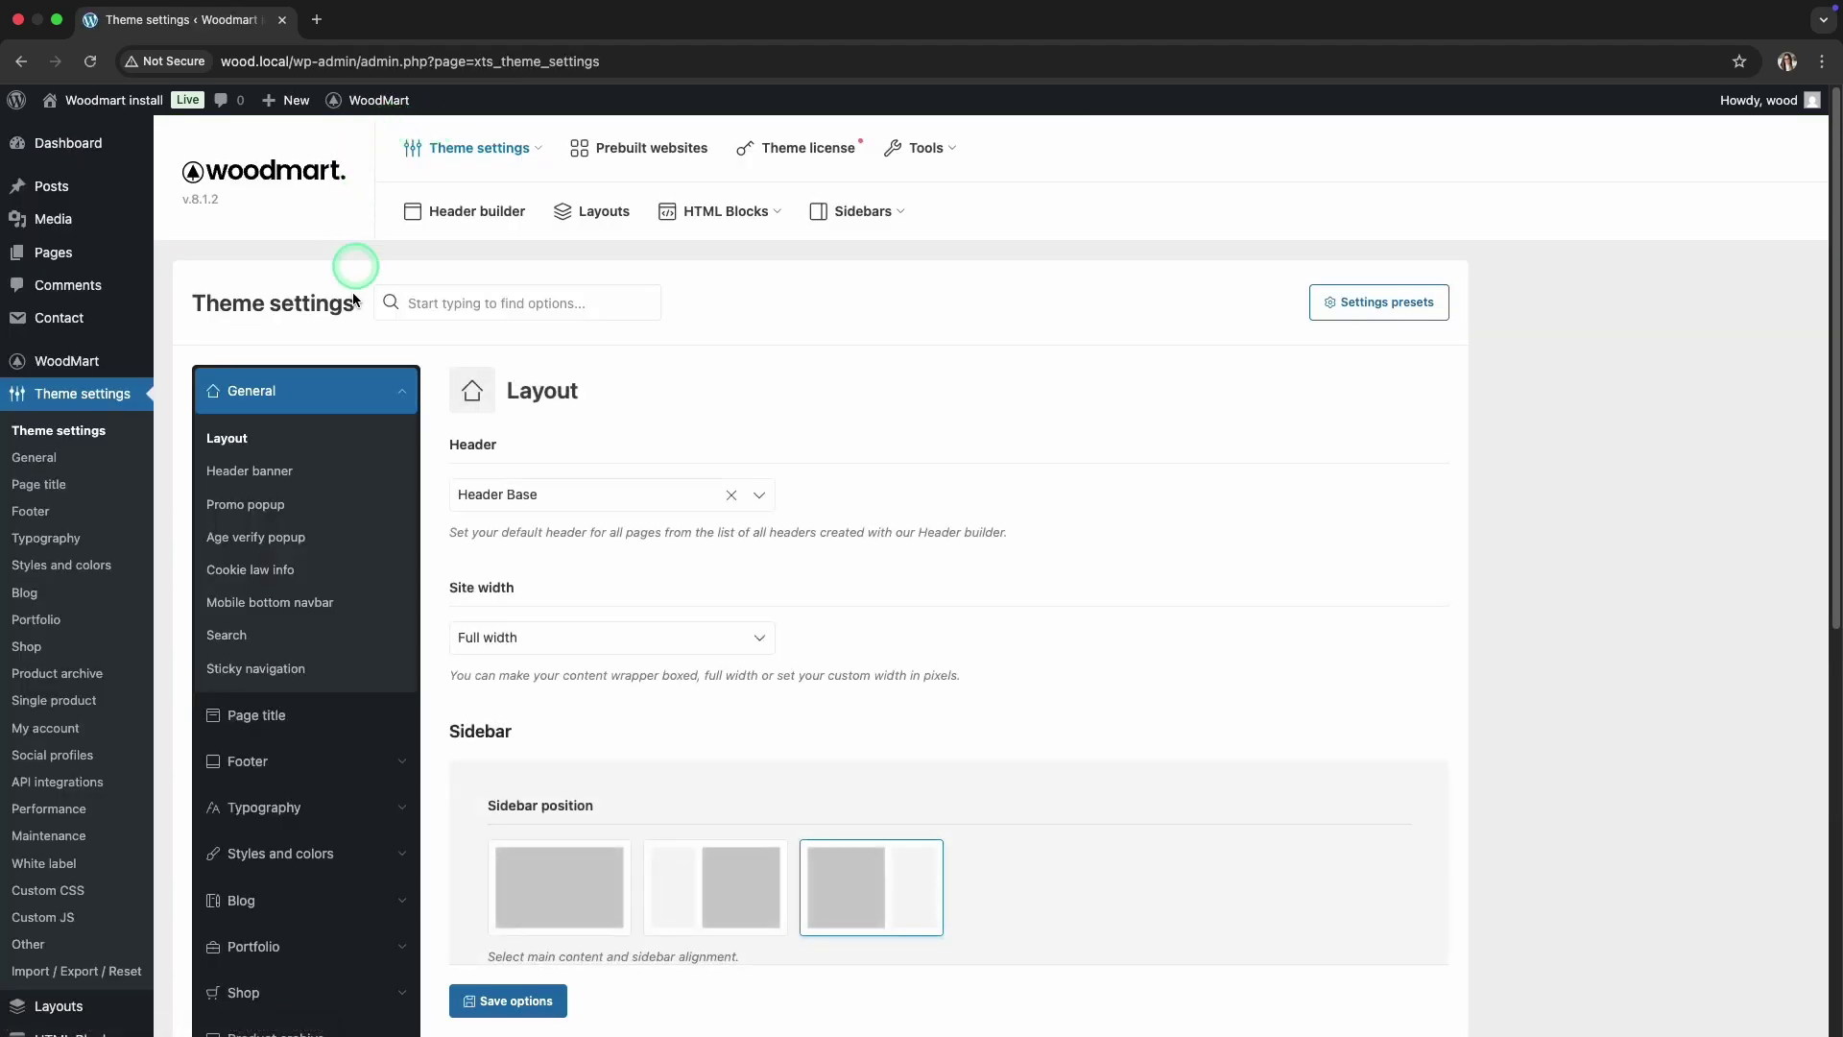
pyautogui.scroll(-3, 355, 299)
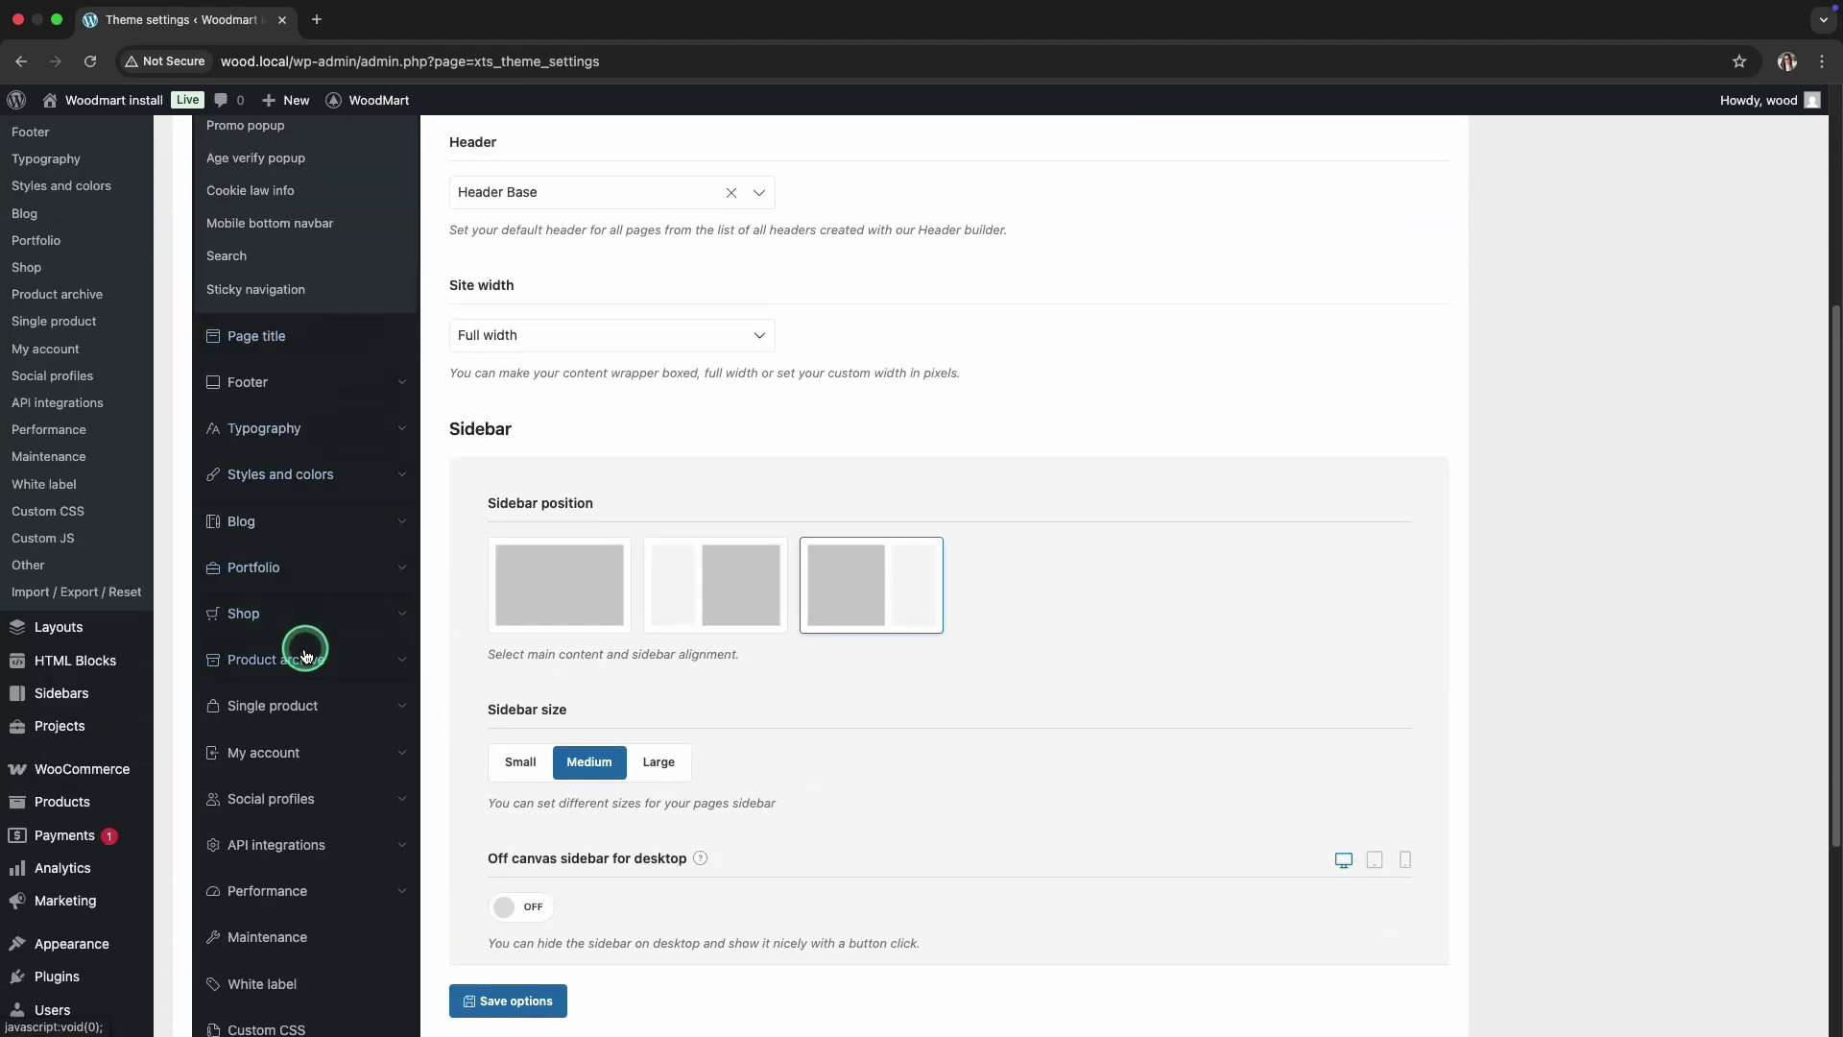
pyautogui.click(303, 662)
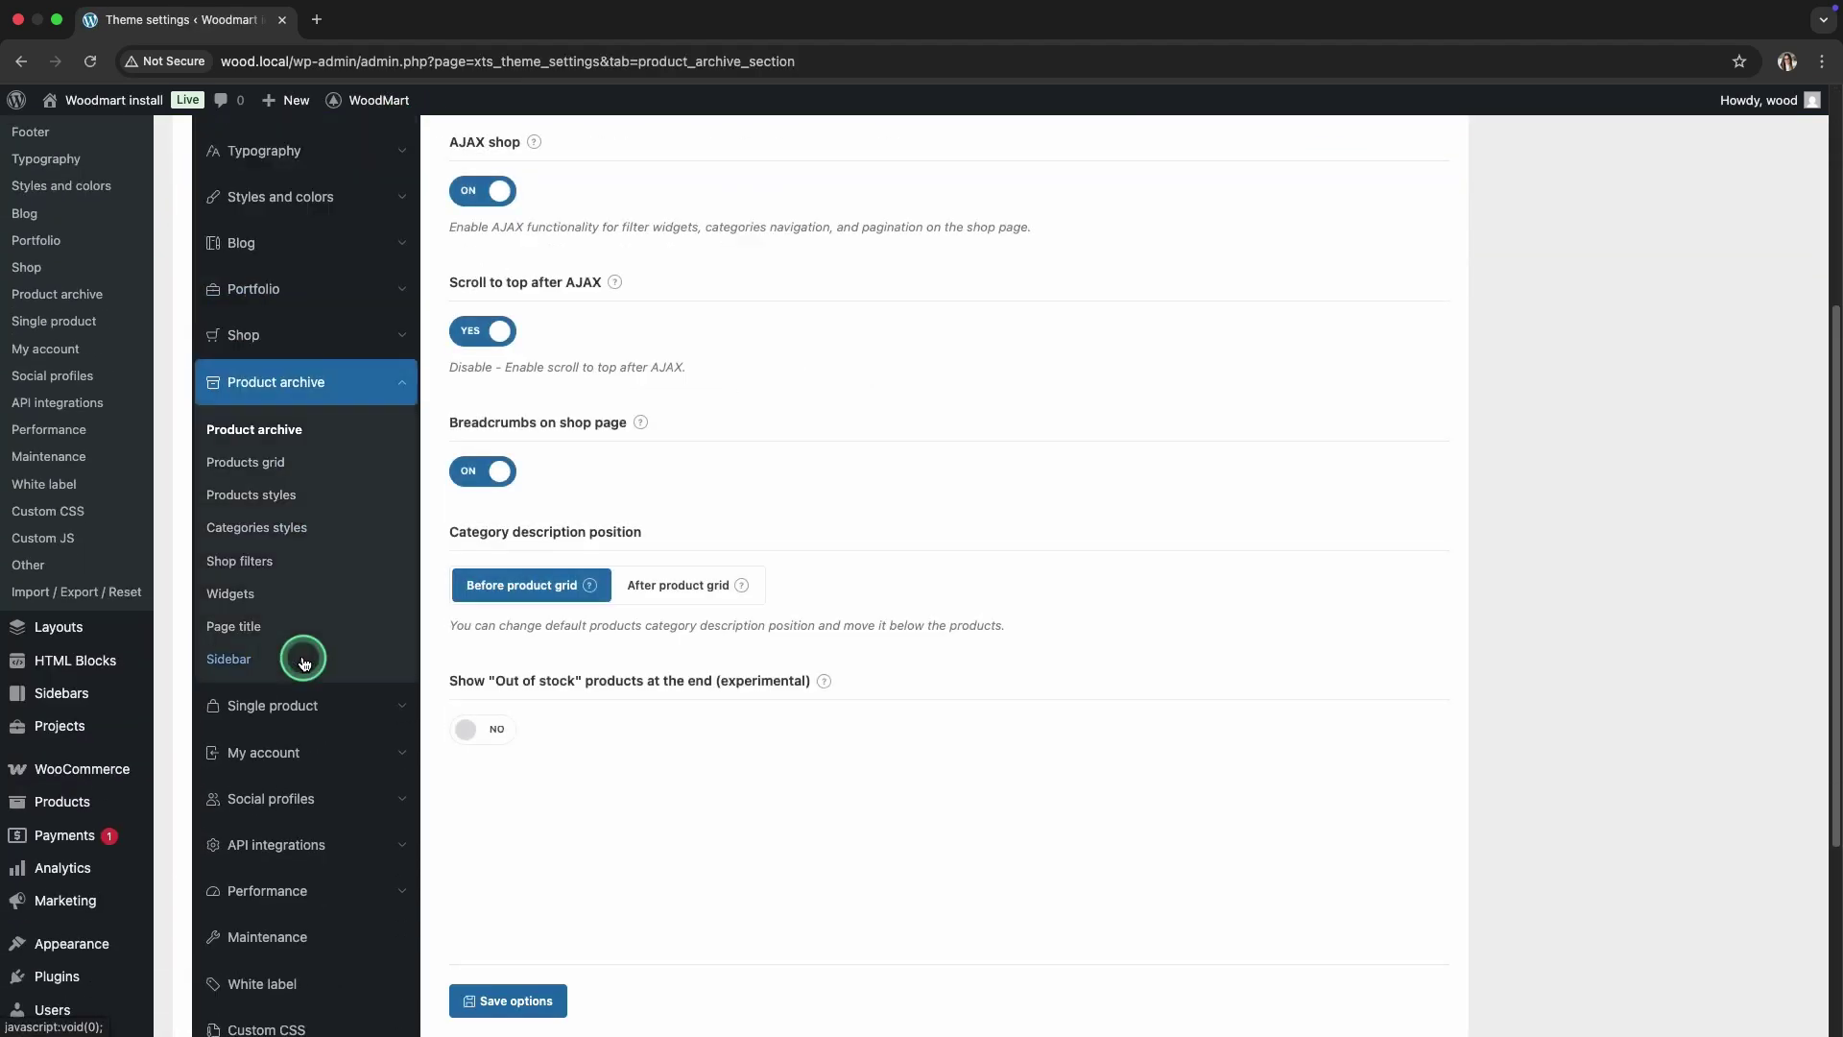
pyautogui.click(278, 499)
# Step: Switch Products background on and set its colour to #fafafa
pyautogui.scroll(-5, 676, 676)
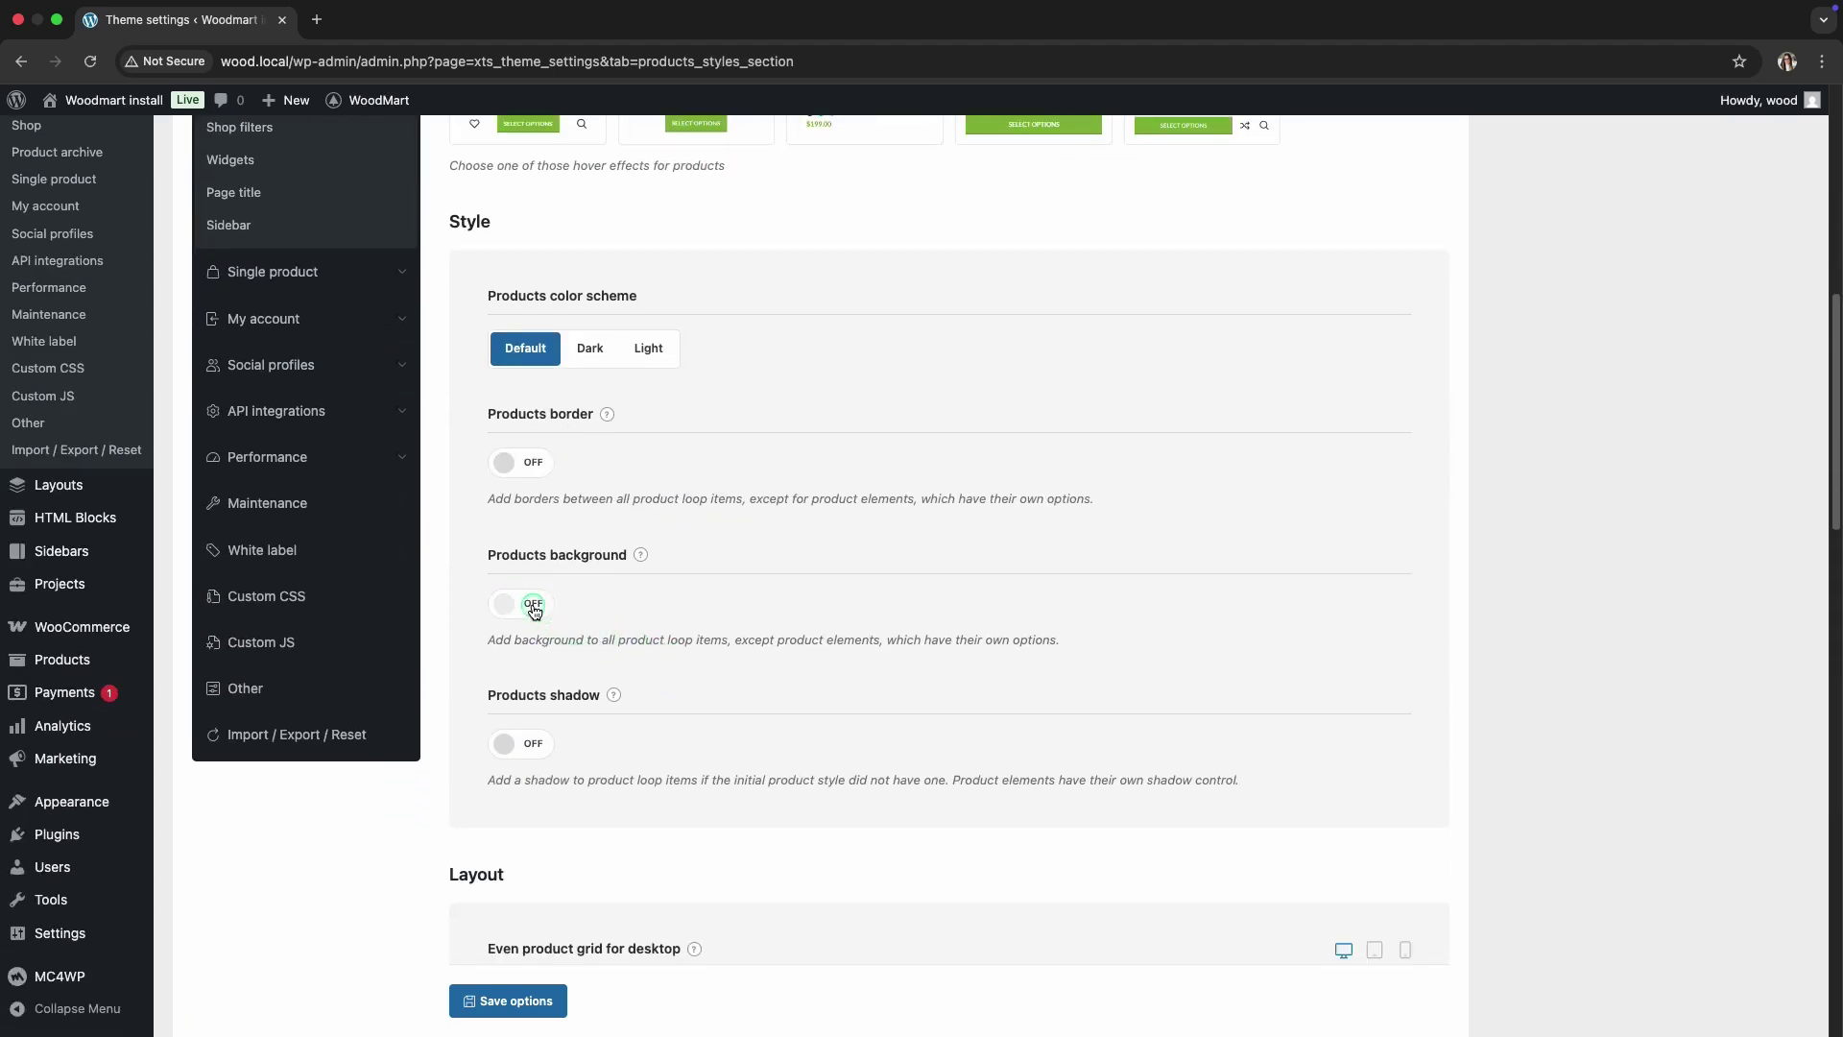
pyautogui.click(535, 606)
pyautogui.click(507, 743)
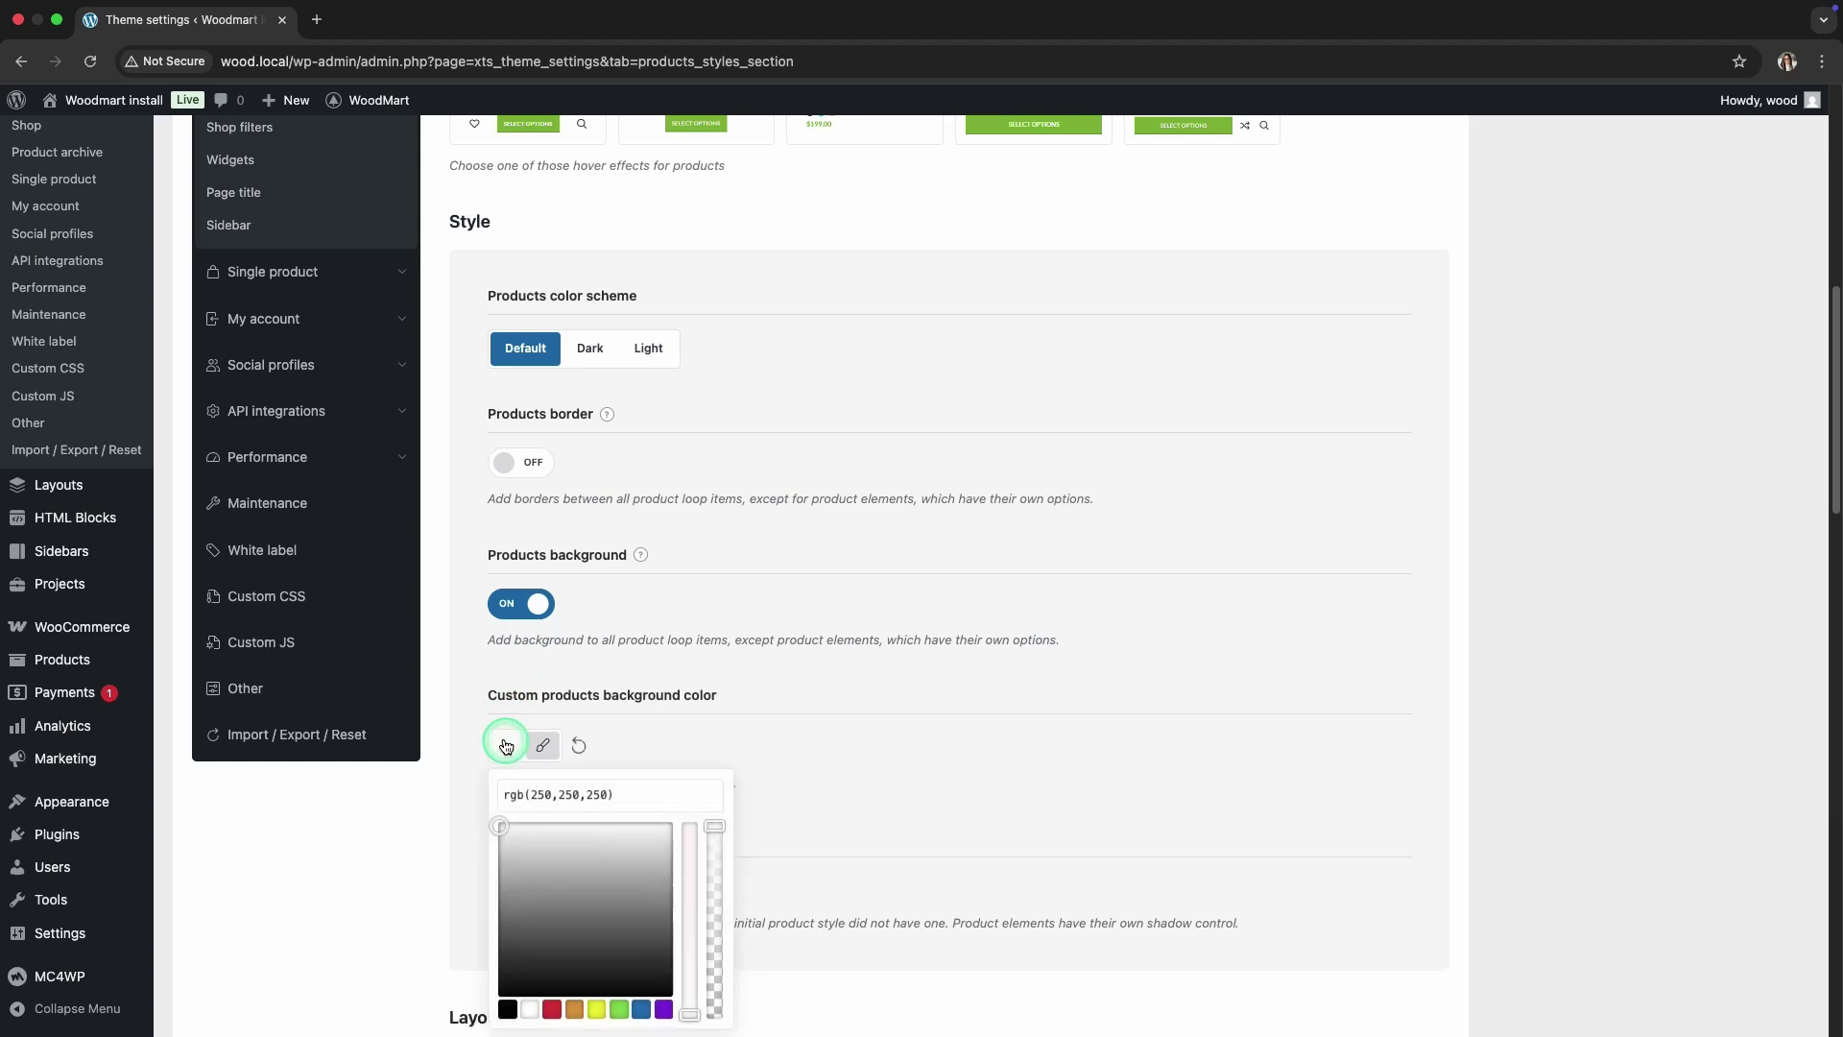
pyautogui.click(525, 791)
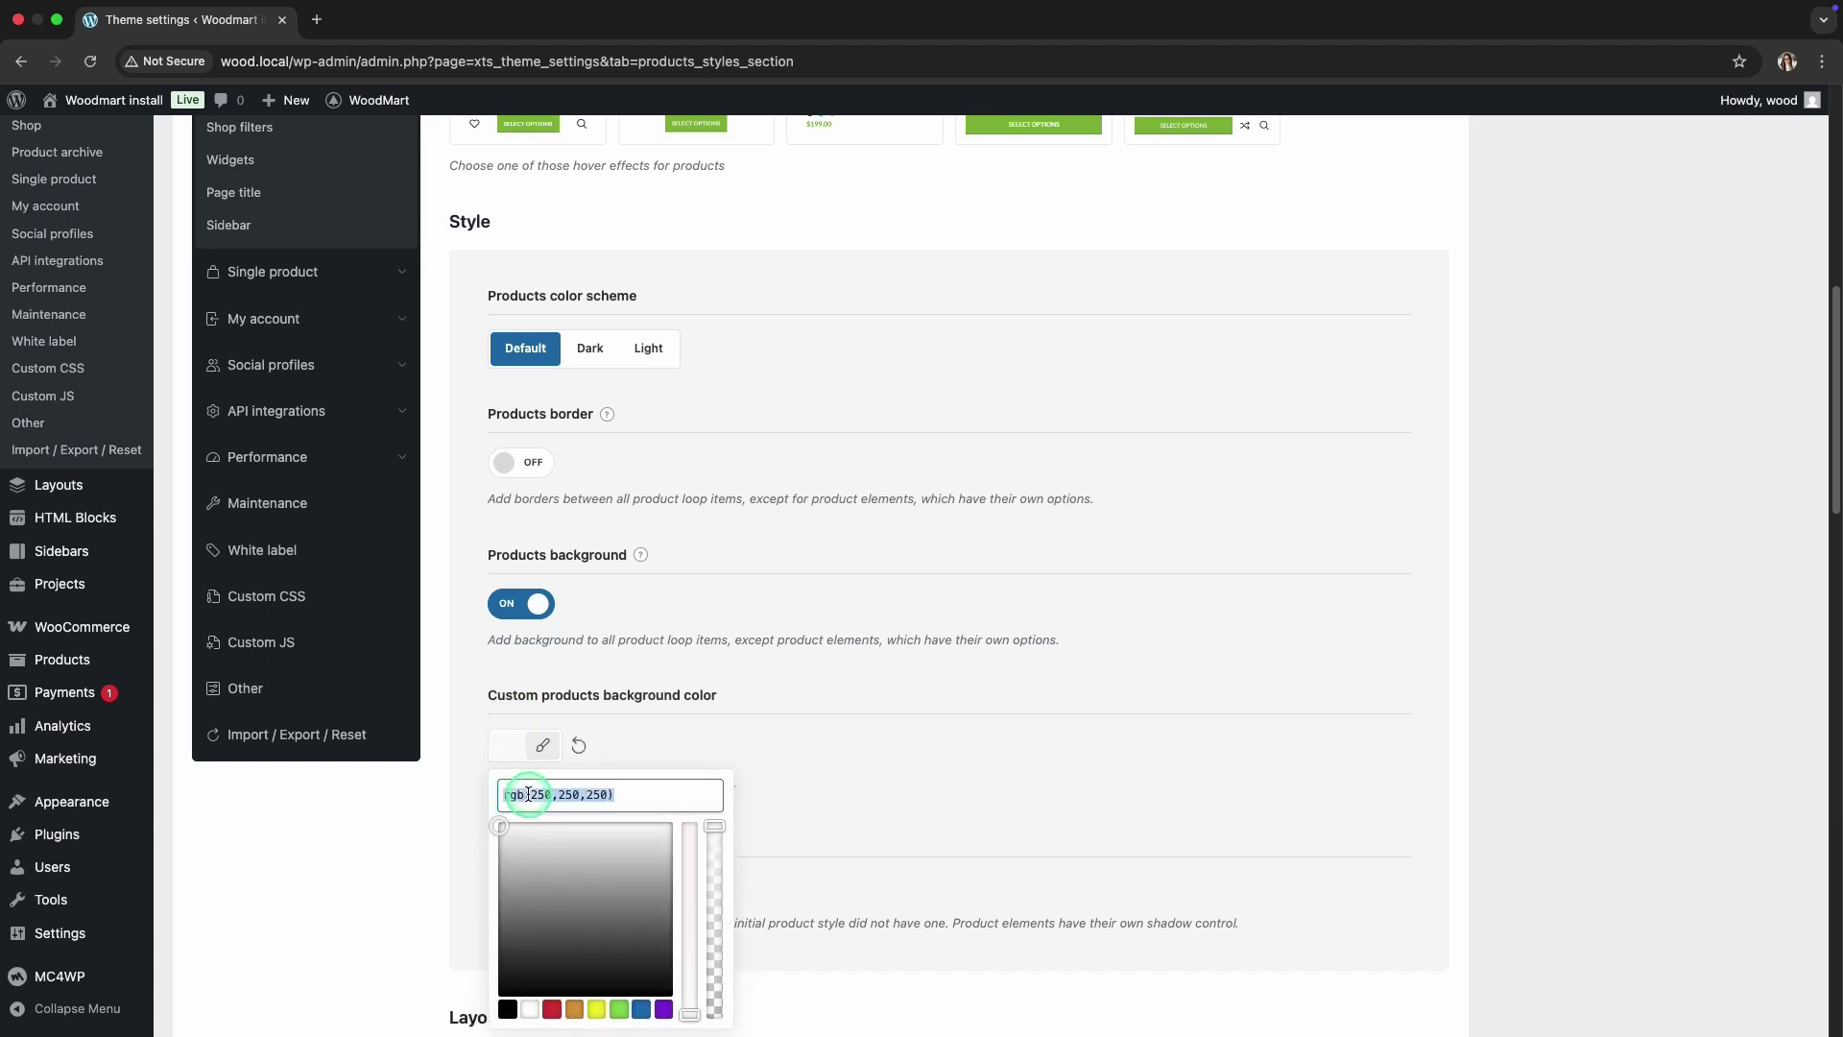
pyautogui.write('#fafafa')
pyautogui.click(740, 745)
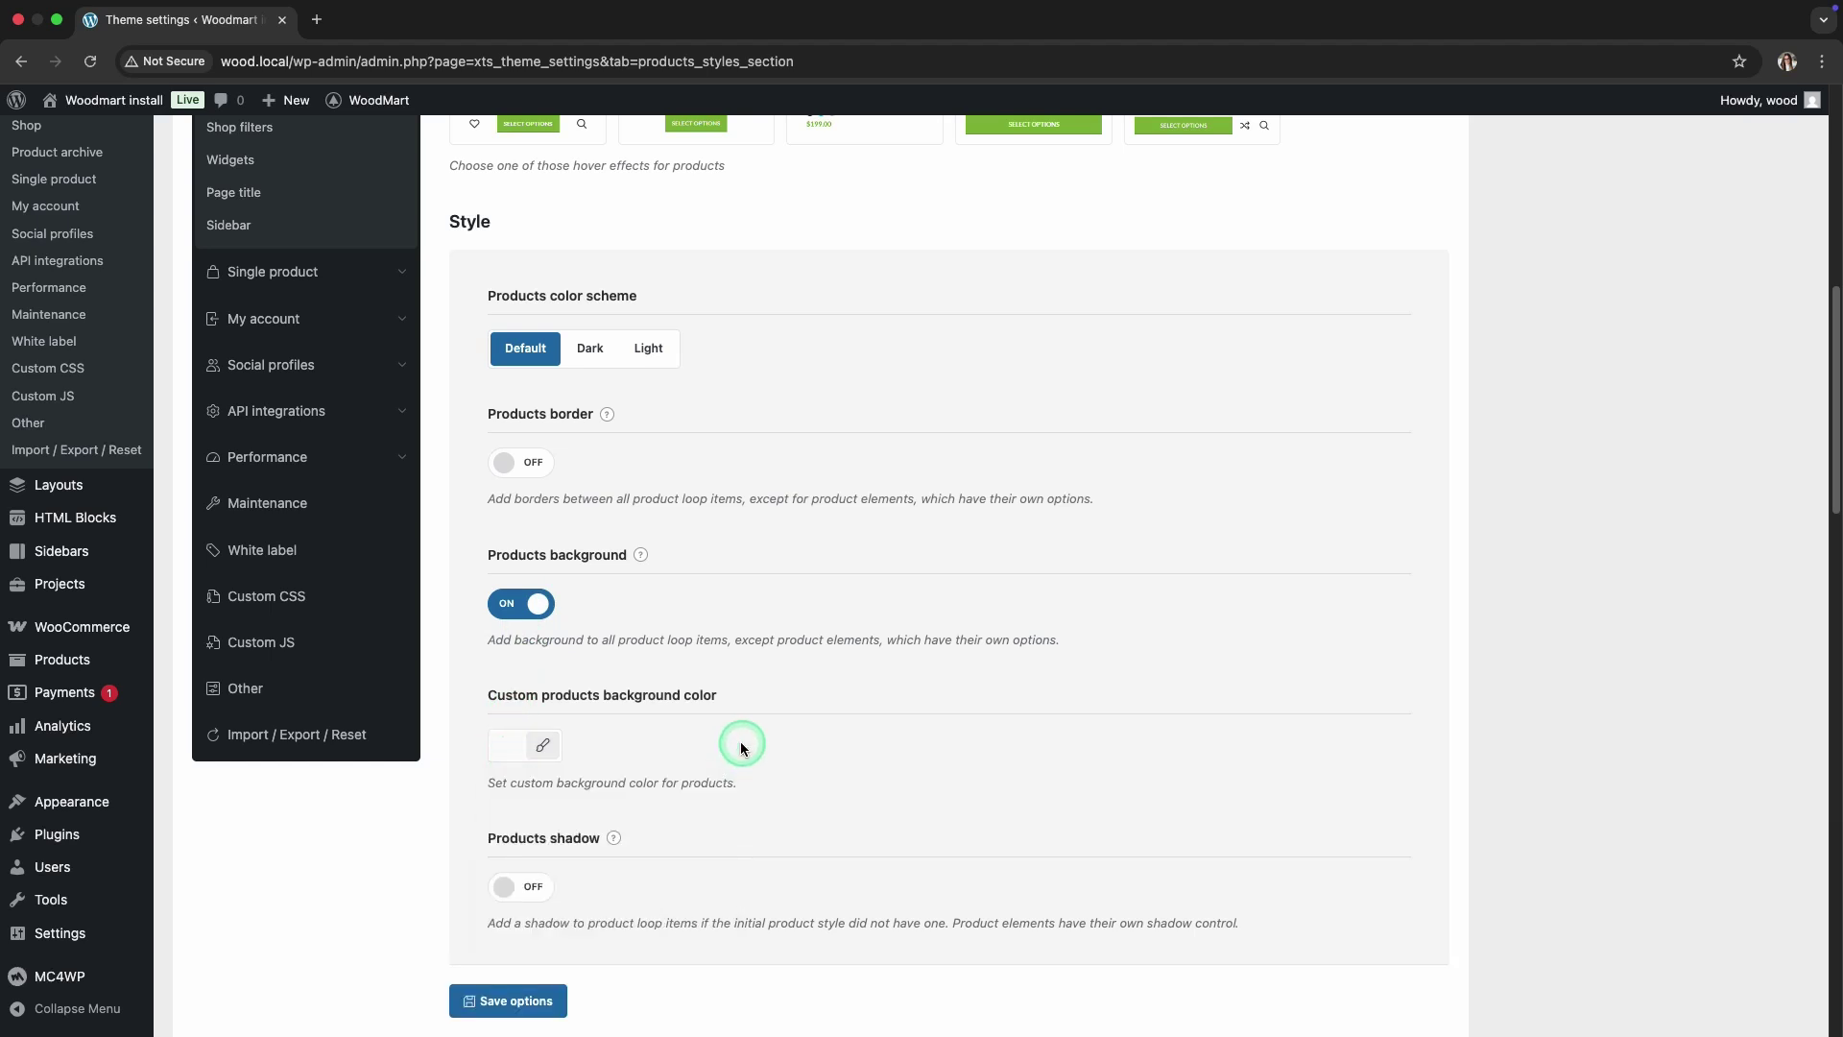
# Step: Save the product style options and return to the shop page
pyautogui.scroll(-5, 740, 741)
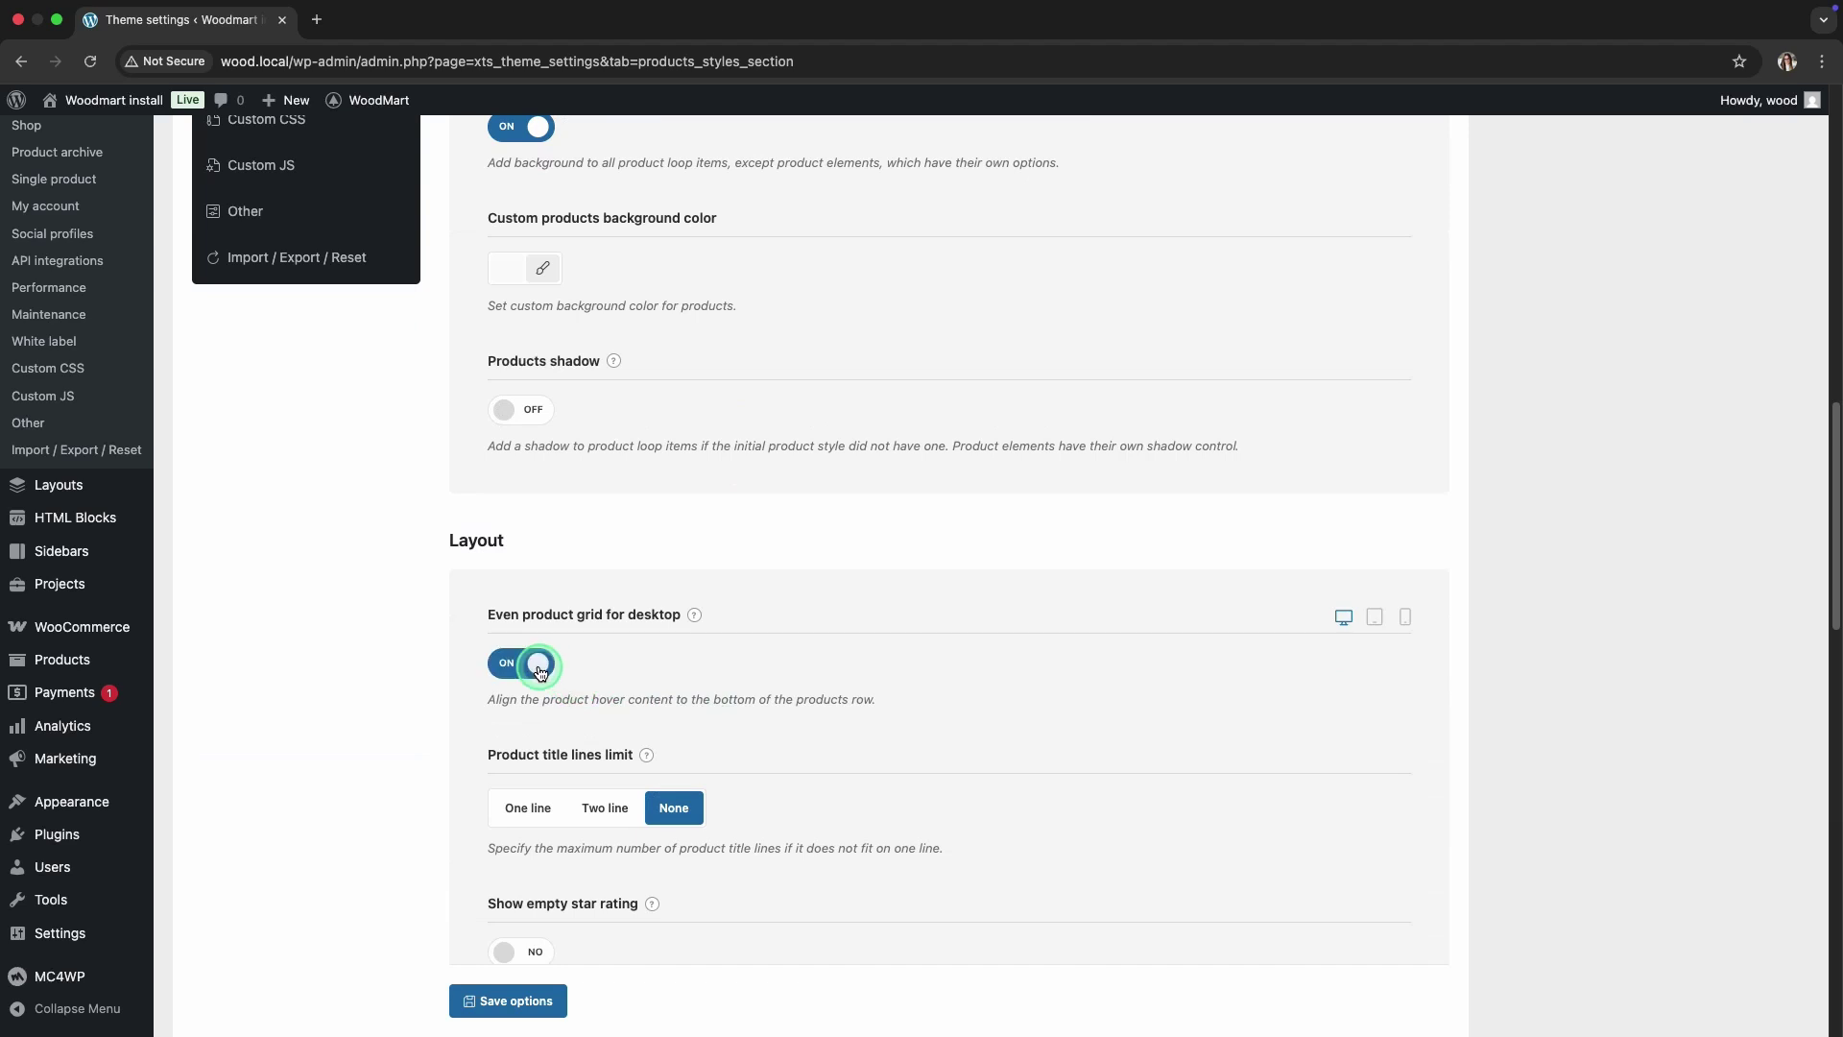
pyautogui.click(480, 998)
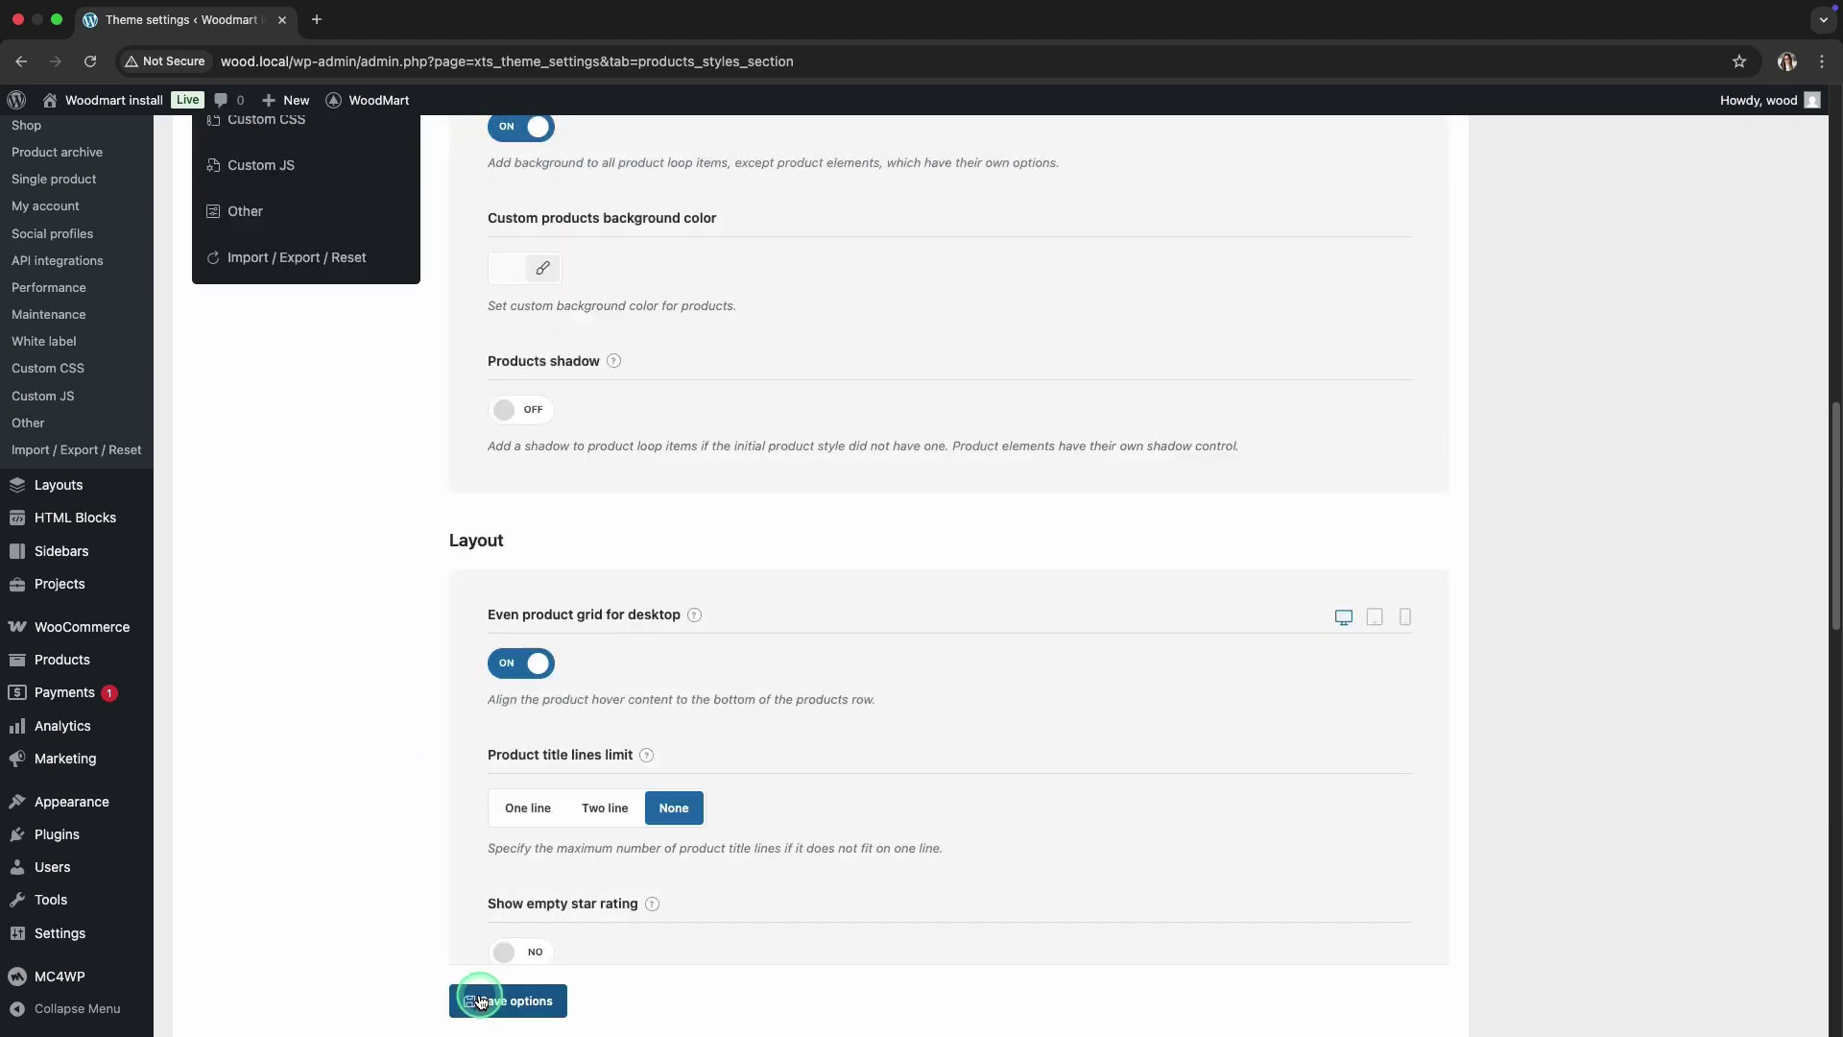
pyautogui.click(304, 583)
# Step: Open the storefront shop page and scroll through the light-background product cards
pyautogui.moveTo(131, 96)
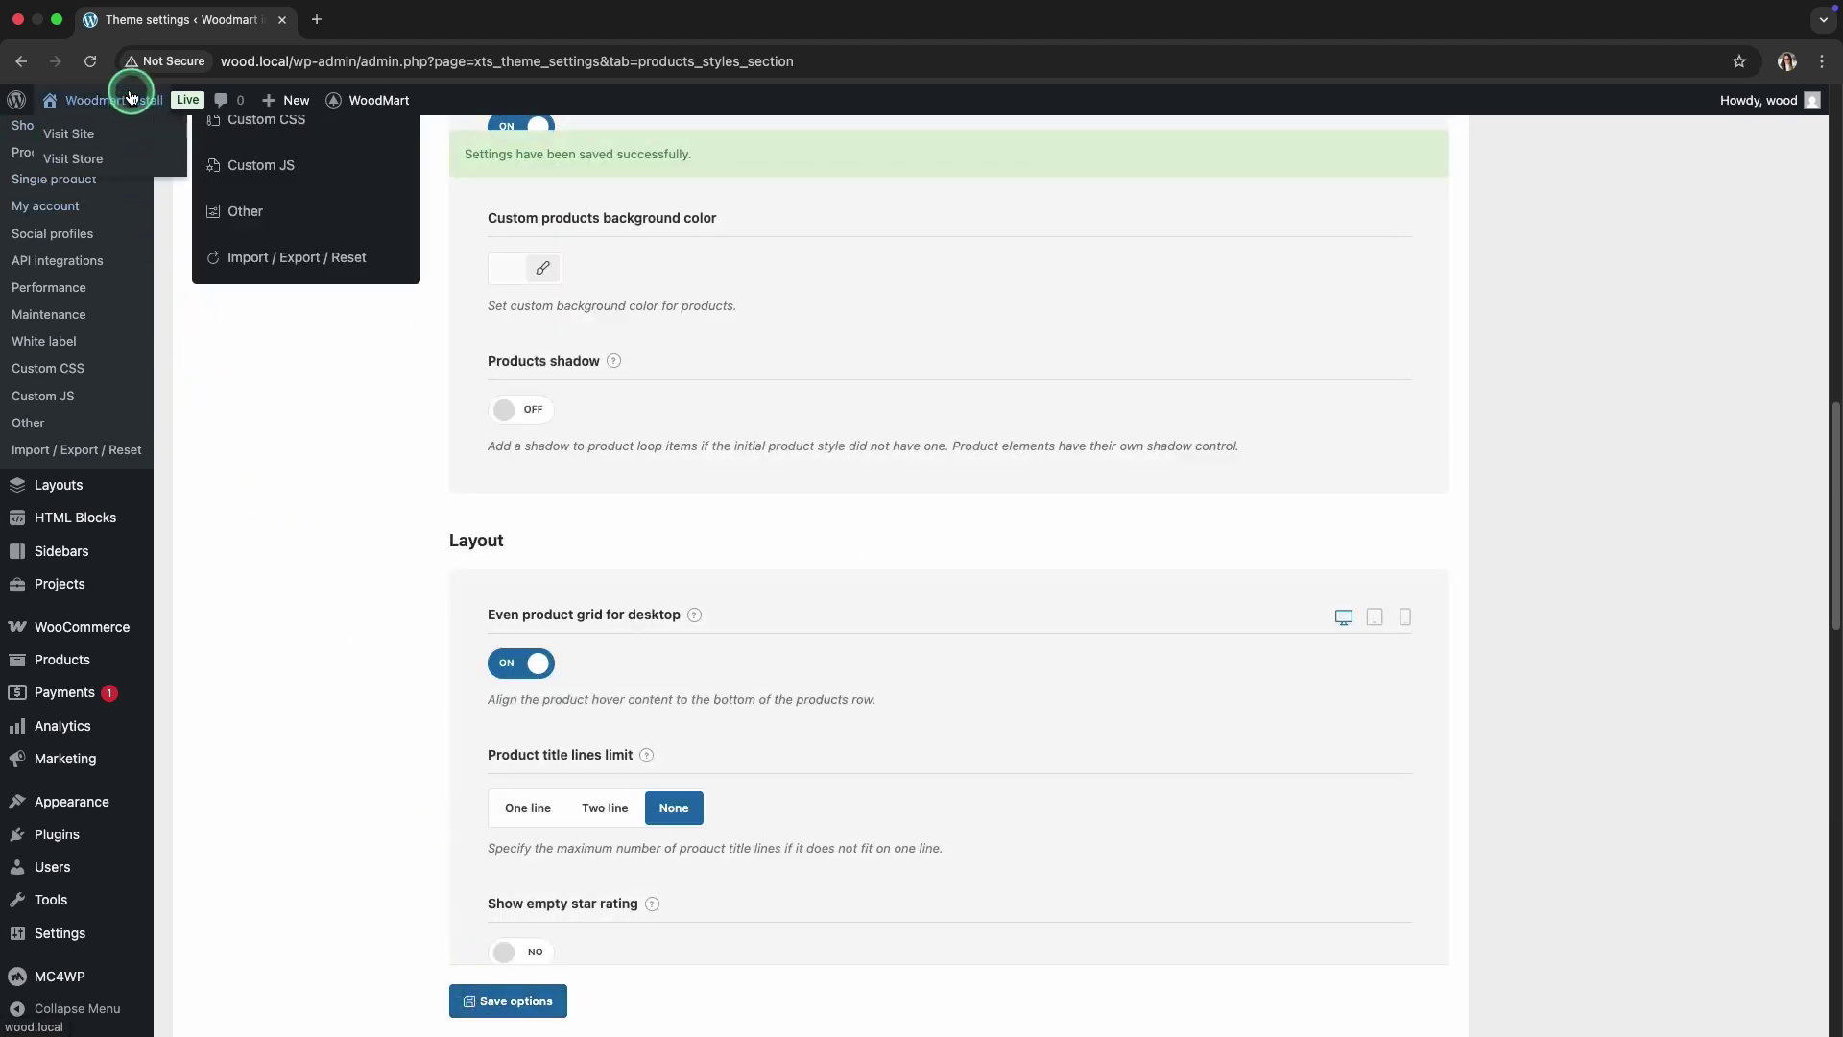
pyautogui.click(96, 159)
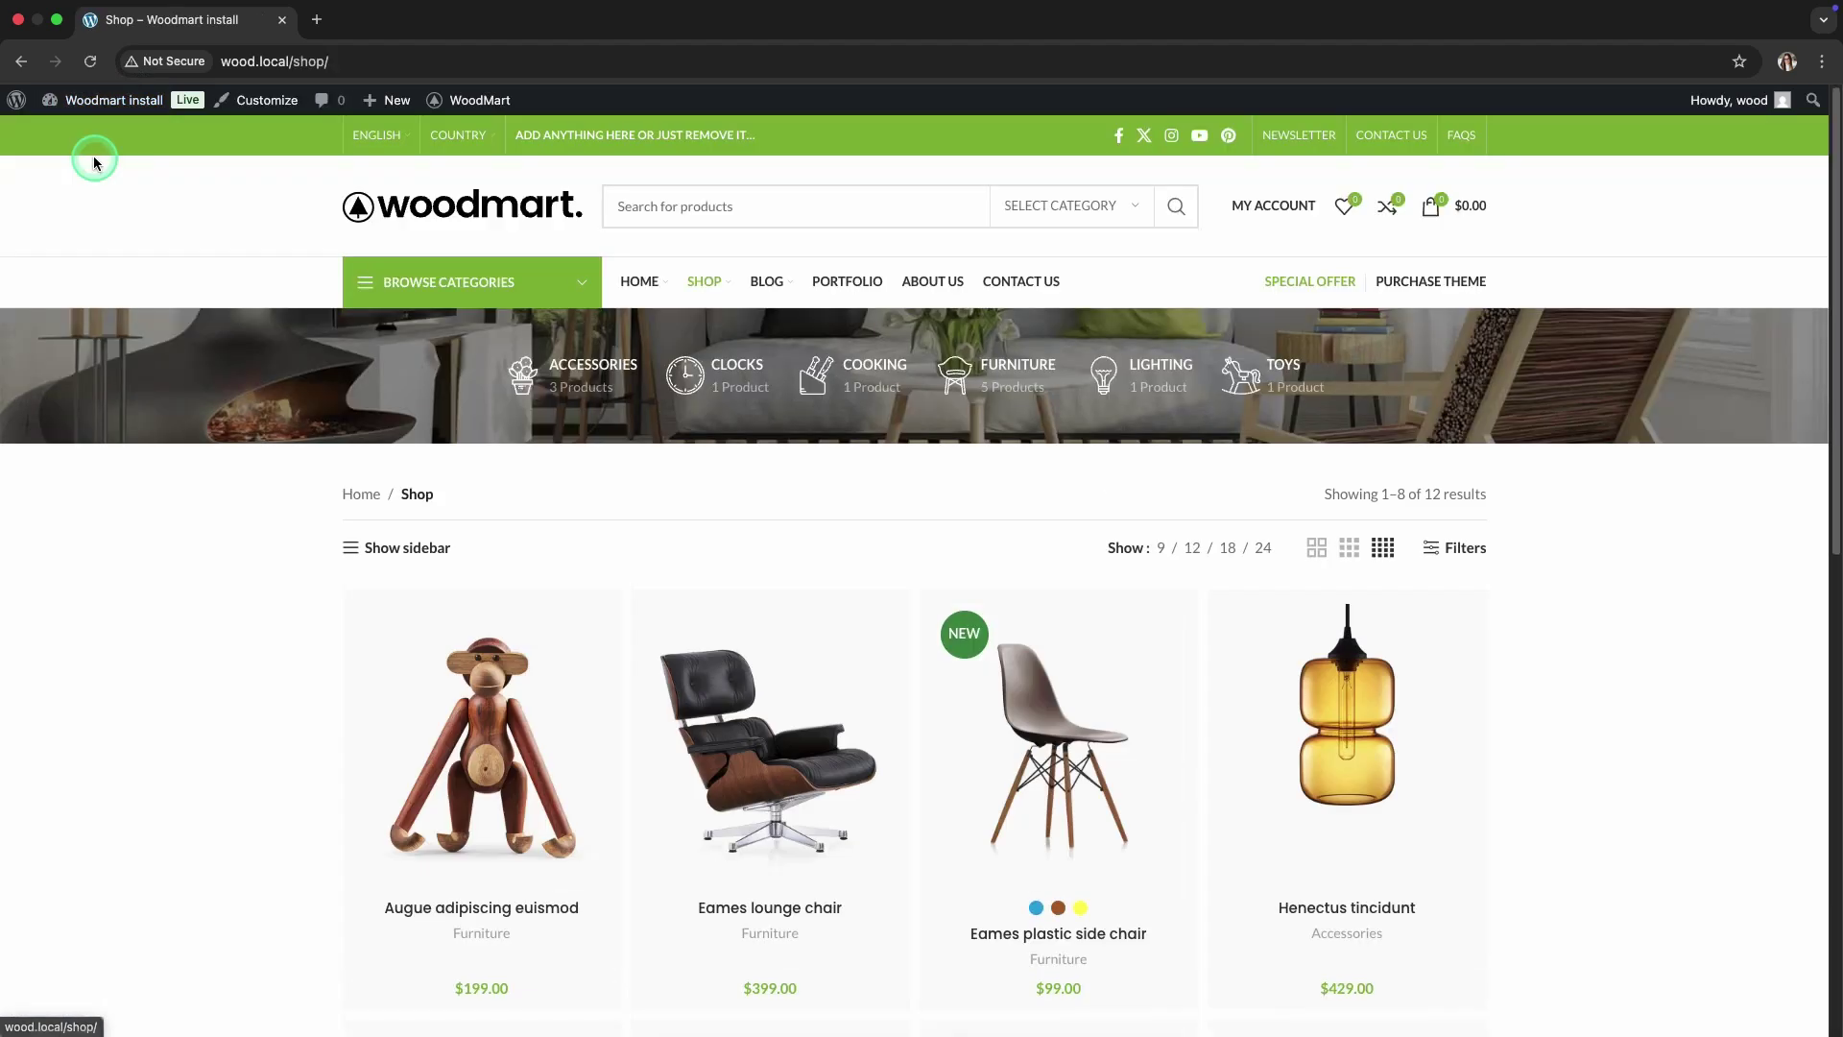
pyautogui.scroll(-3, 209, 503)
pyautogui.scroll(-2, 209, 503)
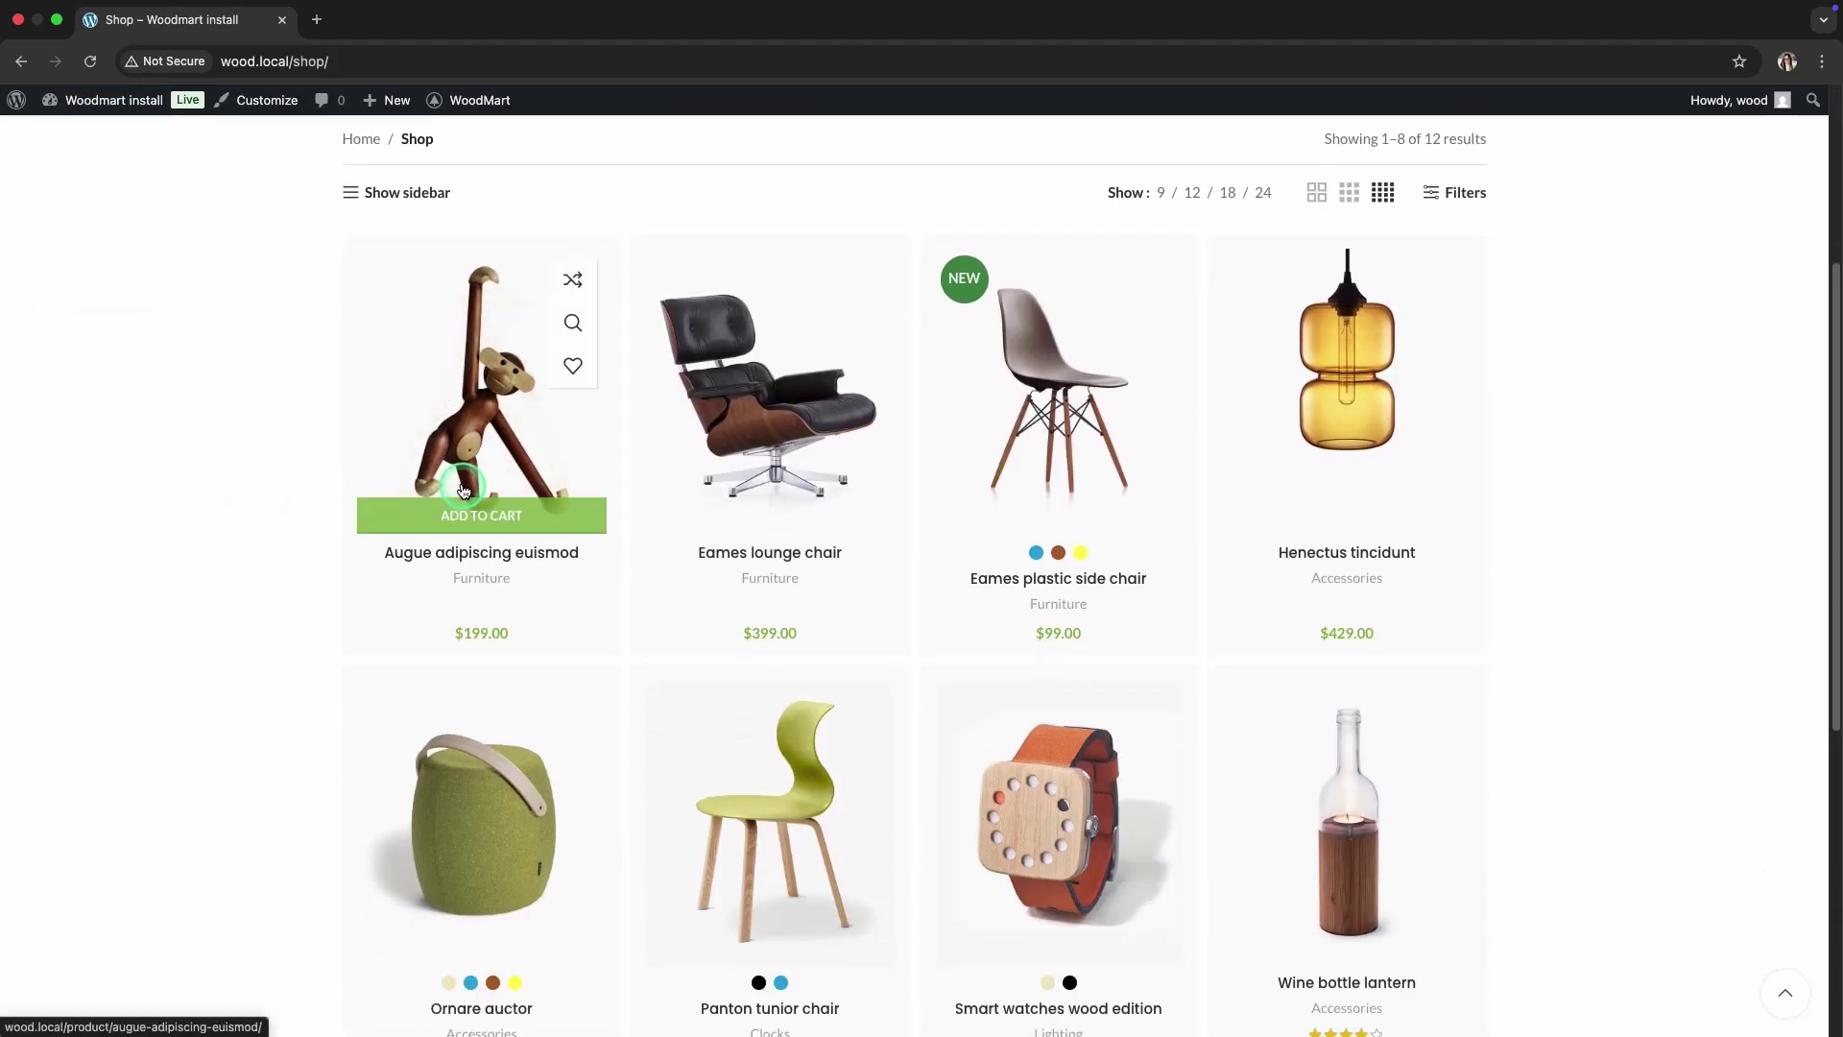
pyautogui.scroll(3, 279, 453)
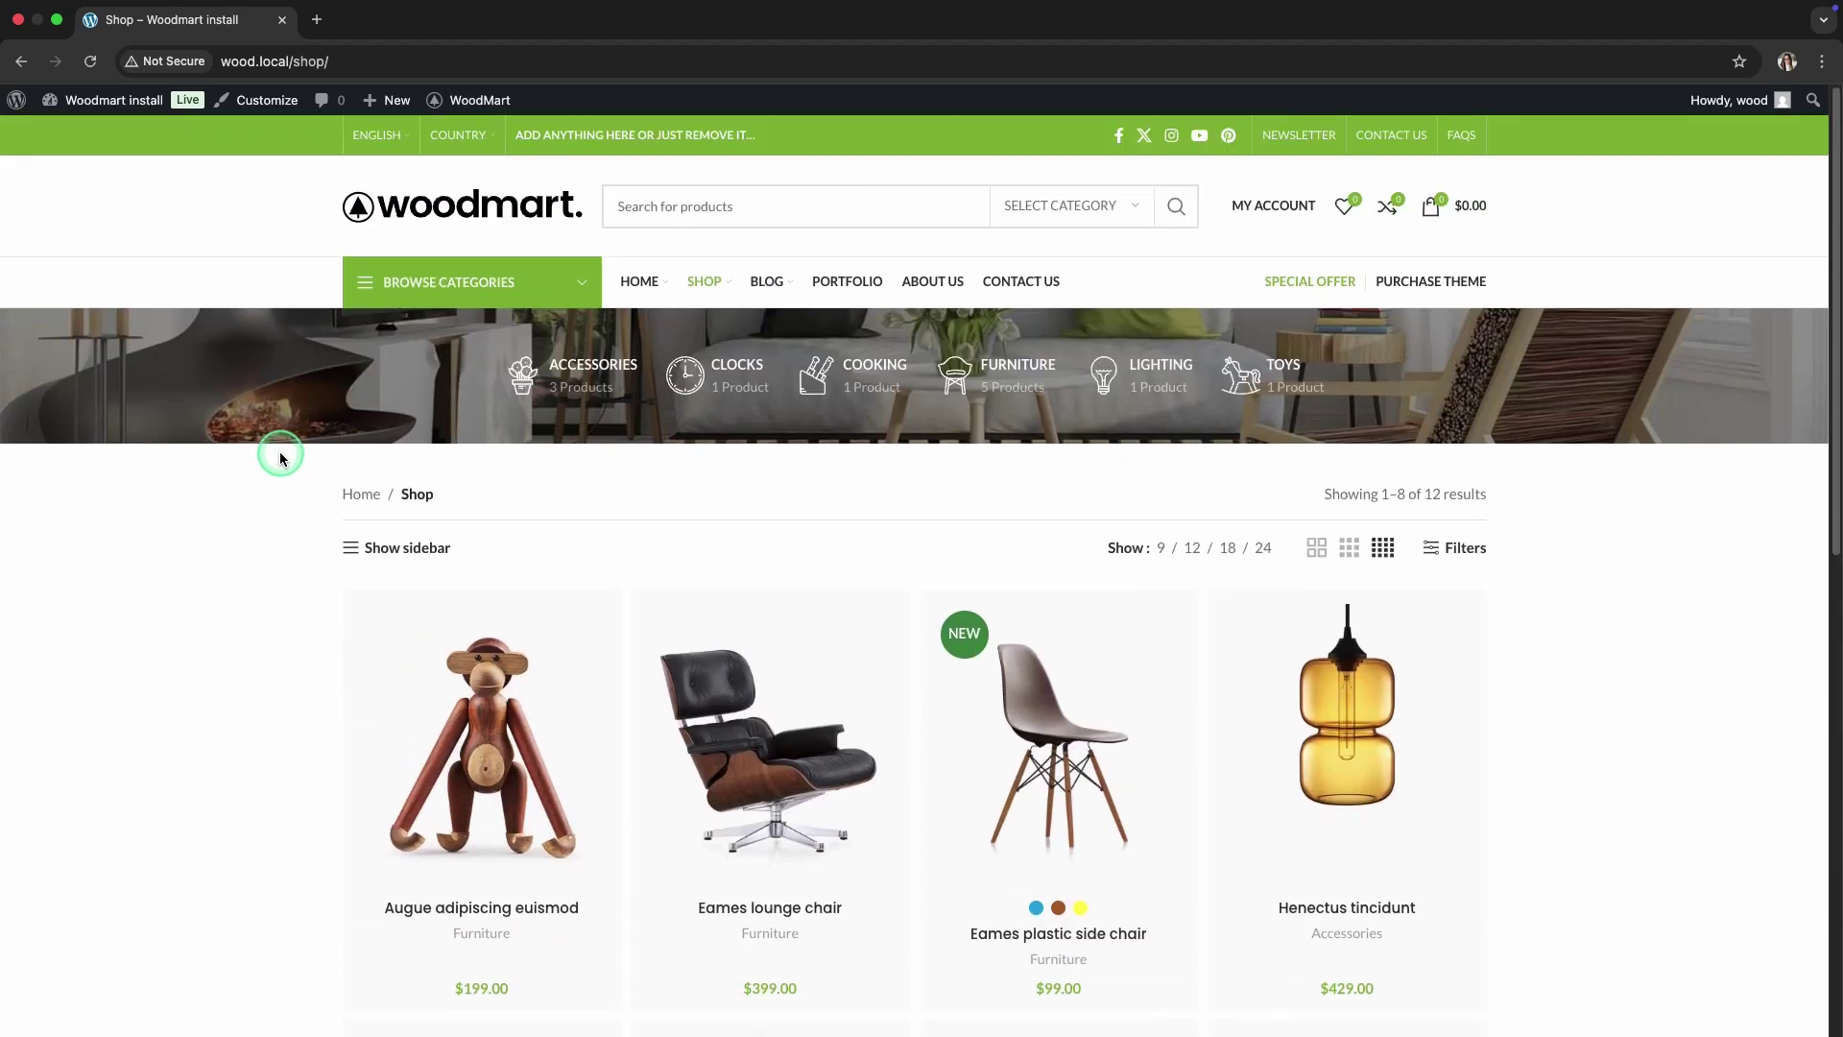
# Step: Switch Products border on with Outside position in Products styles and save the options
pyautogui.moveTo(434, 102)
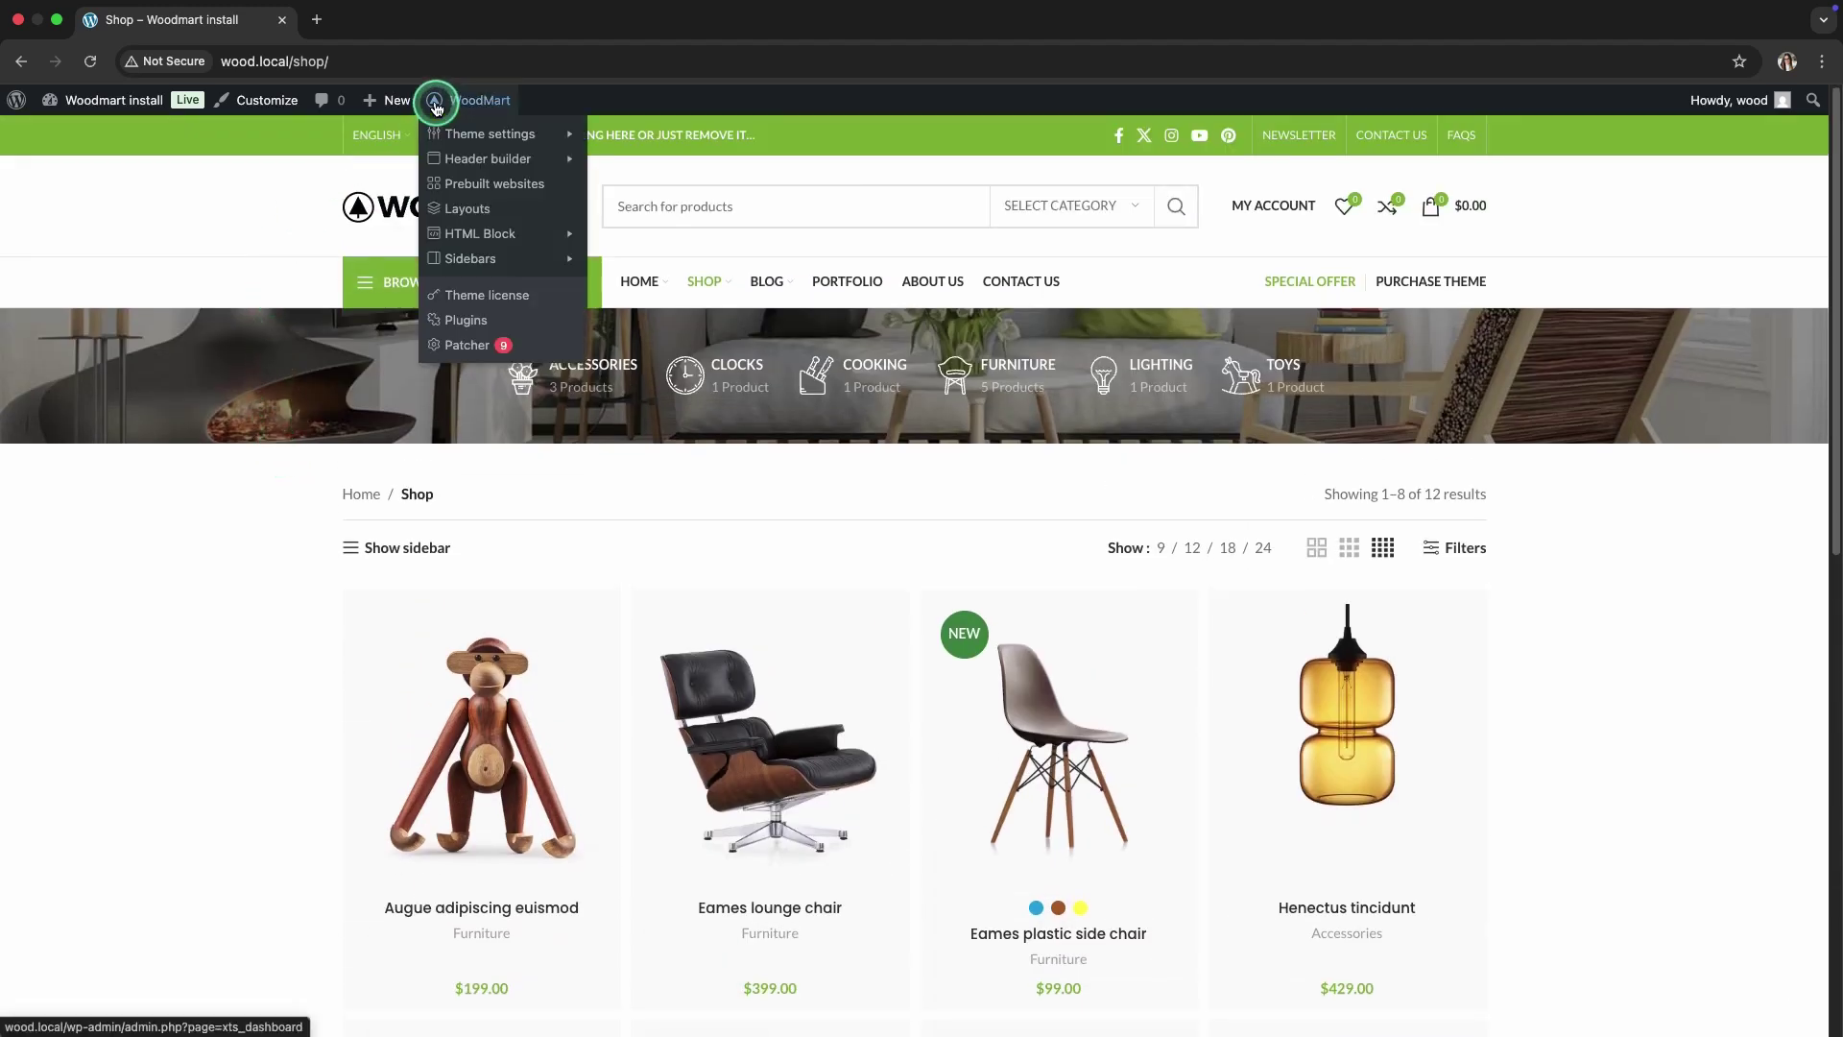
pyautogui.click(437, 132)
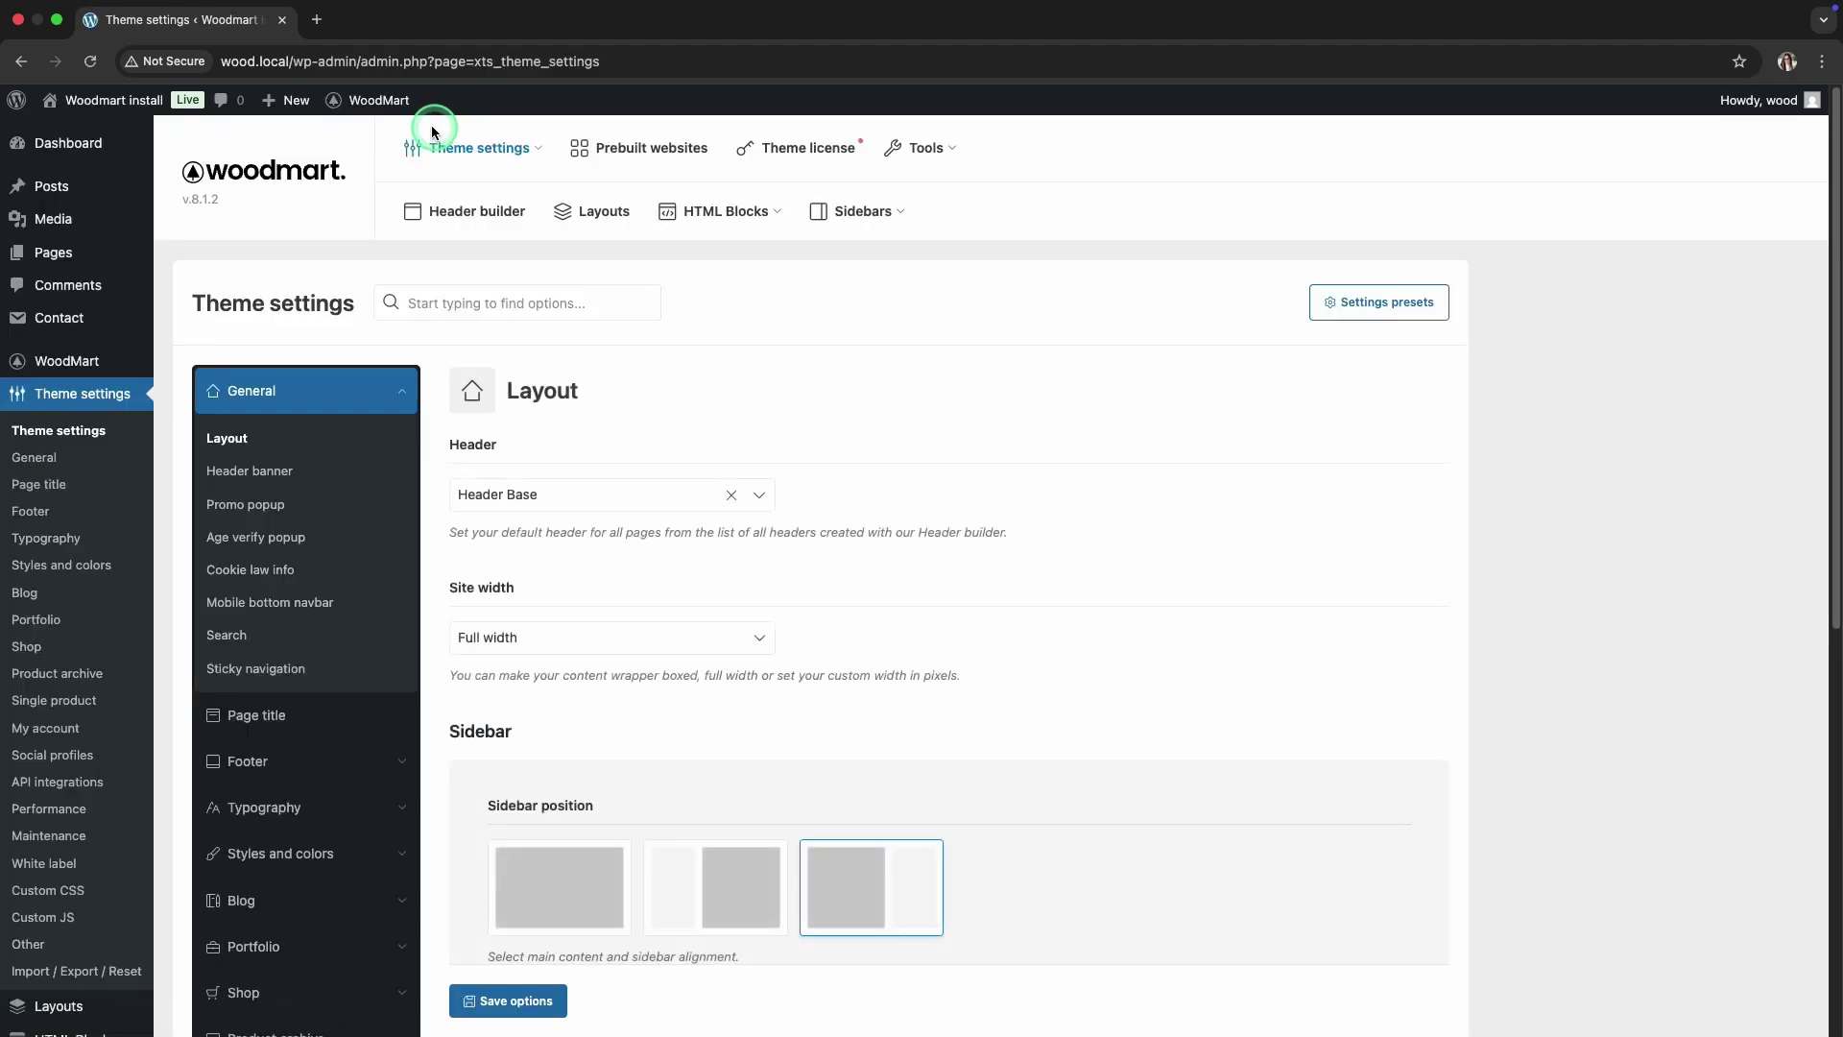
pyautogui.scroll(-3, 342, 671)
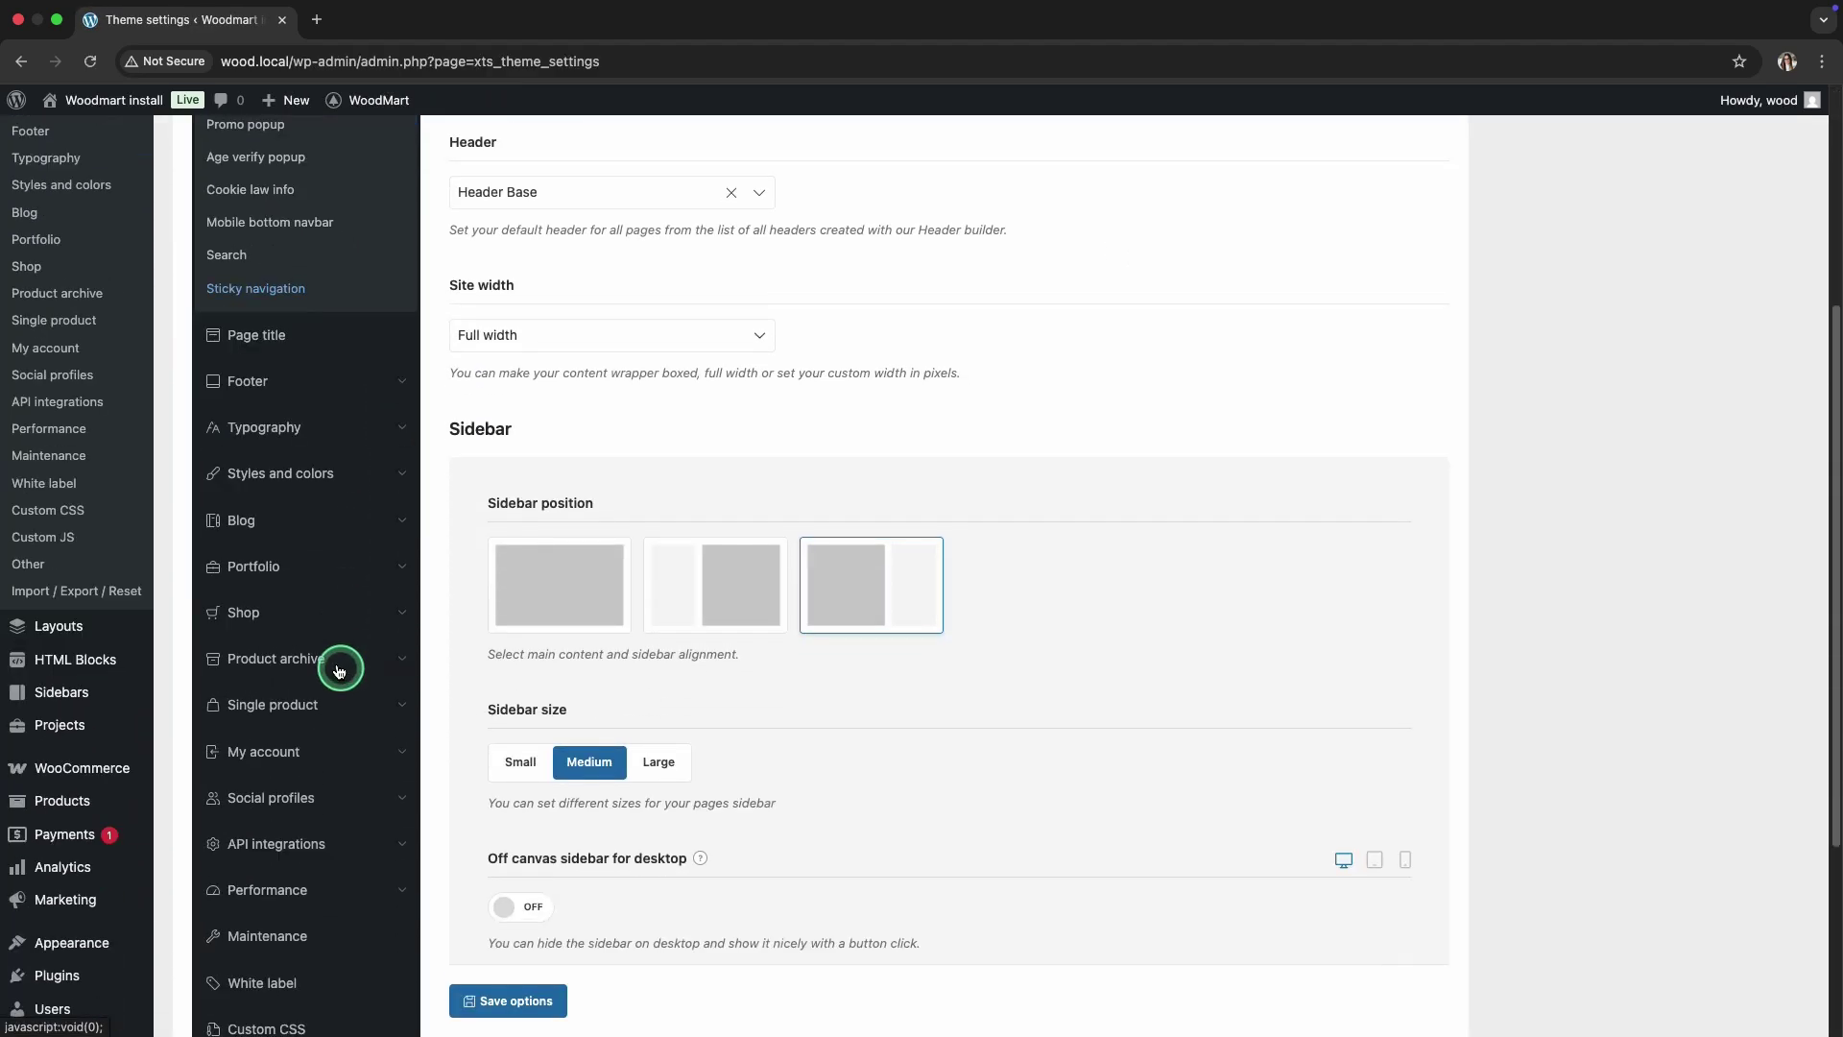
pyautogui.click(338, 671)
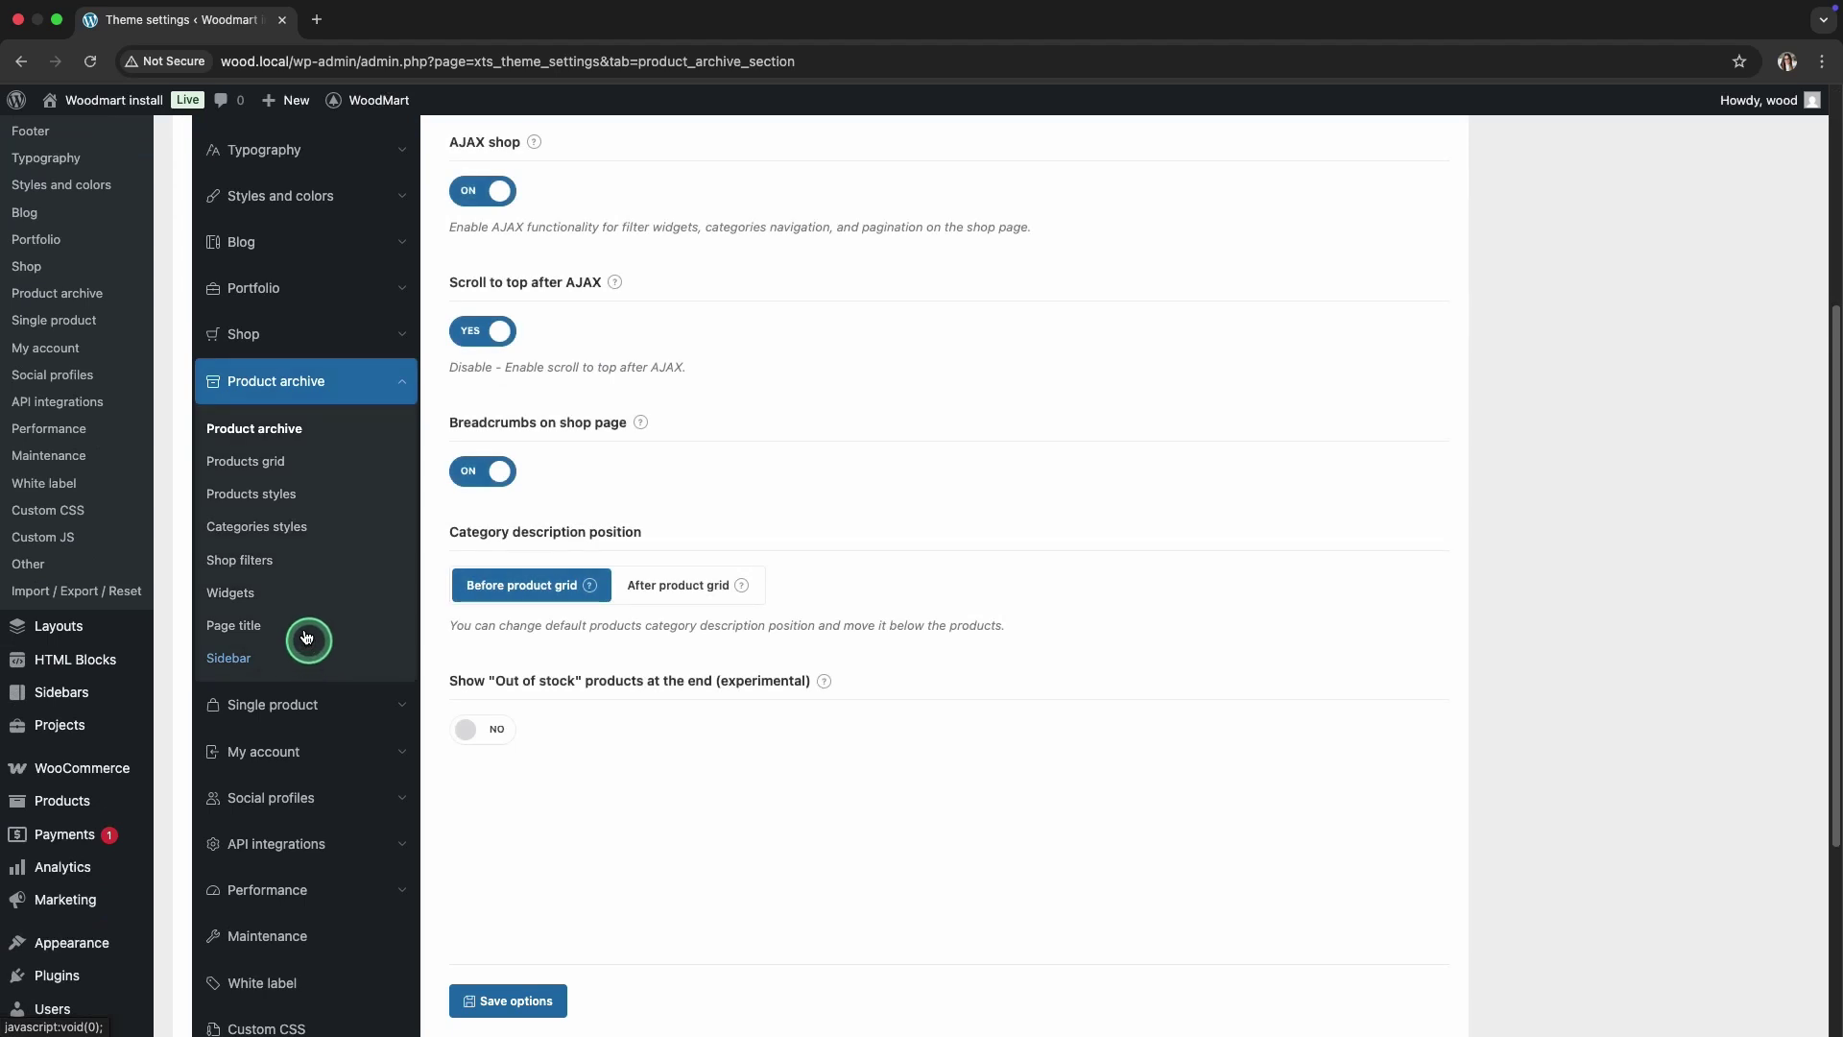
pyautogui.click(272, 493)
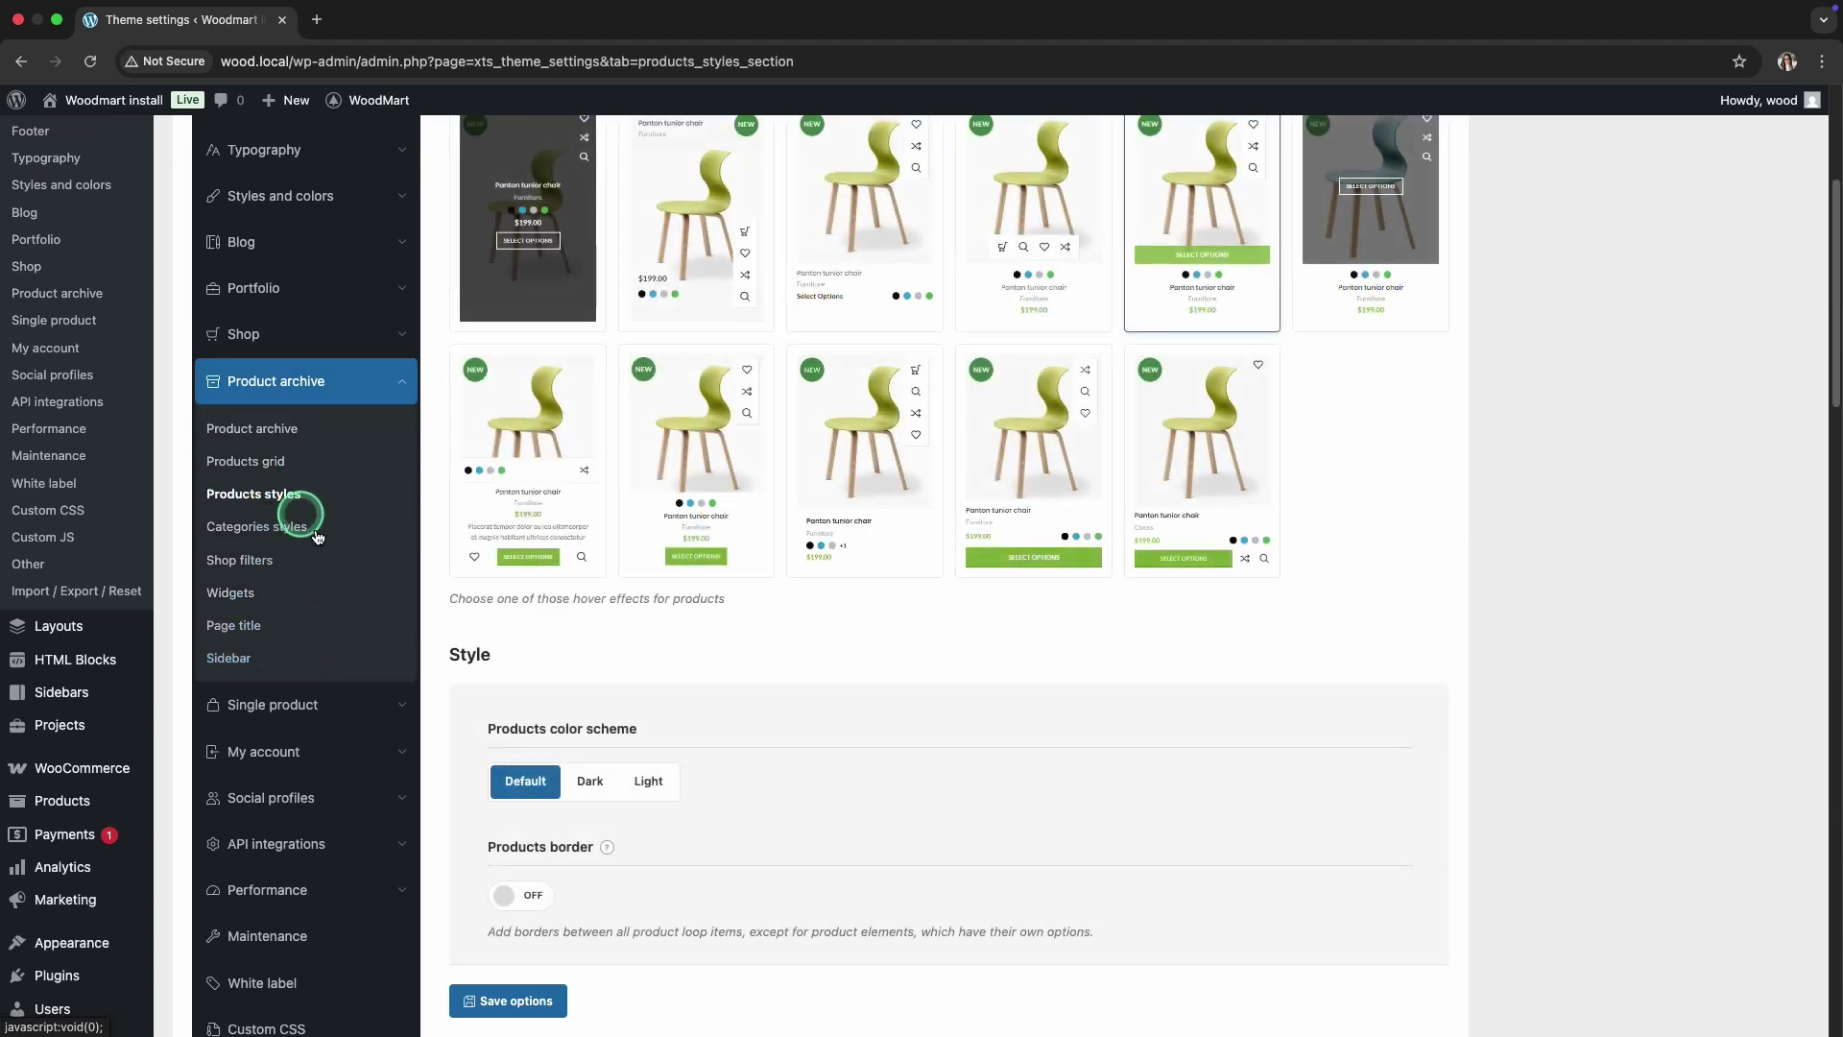
pyautogui.click(428, 722)
pyautogui.scroll(-3, 436, 739)
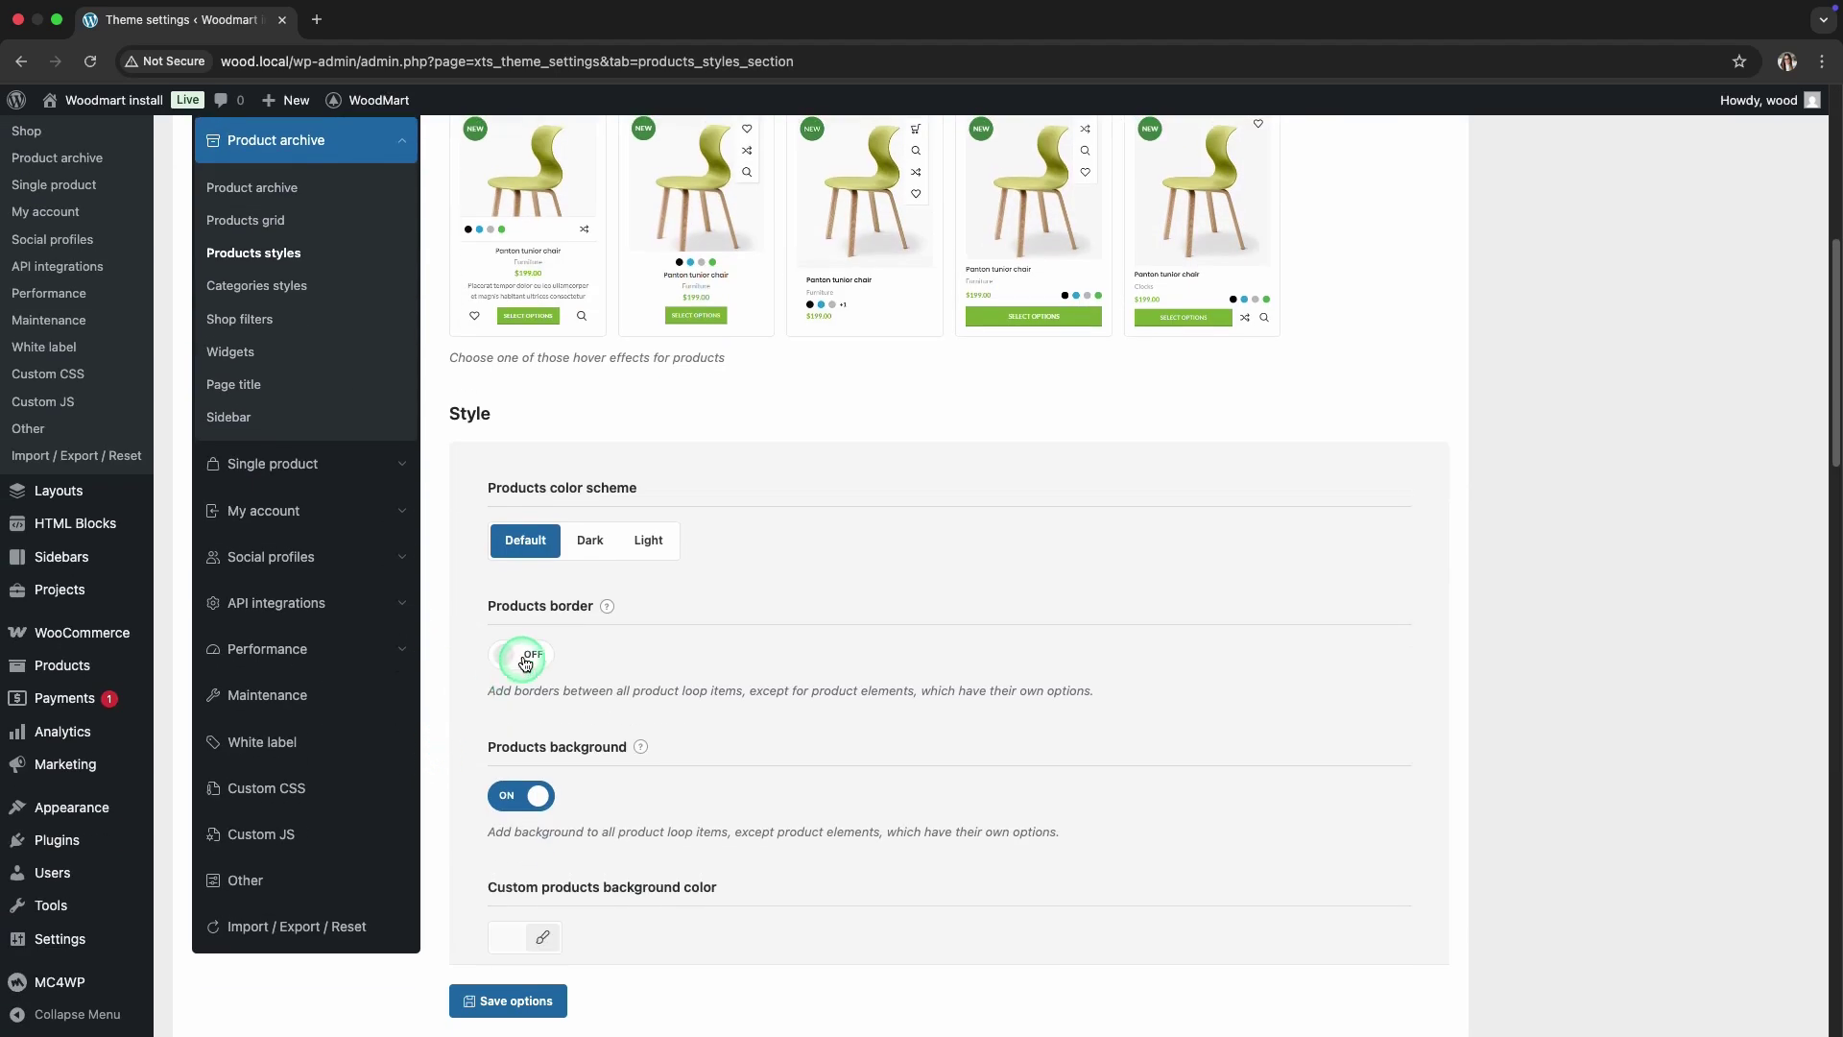
pyautogui.click(527, 659)
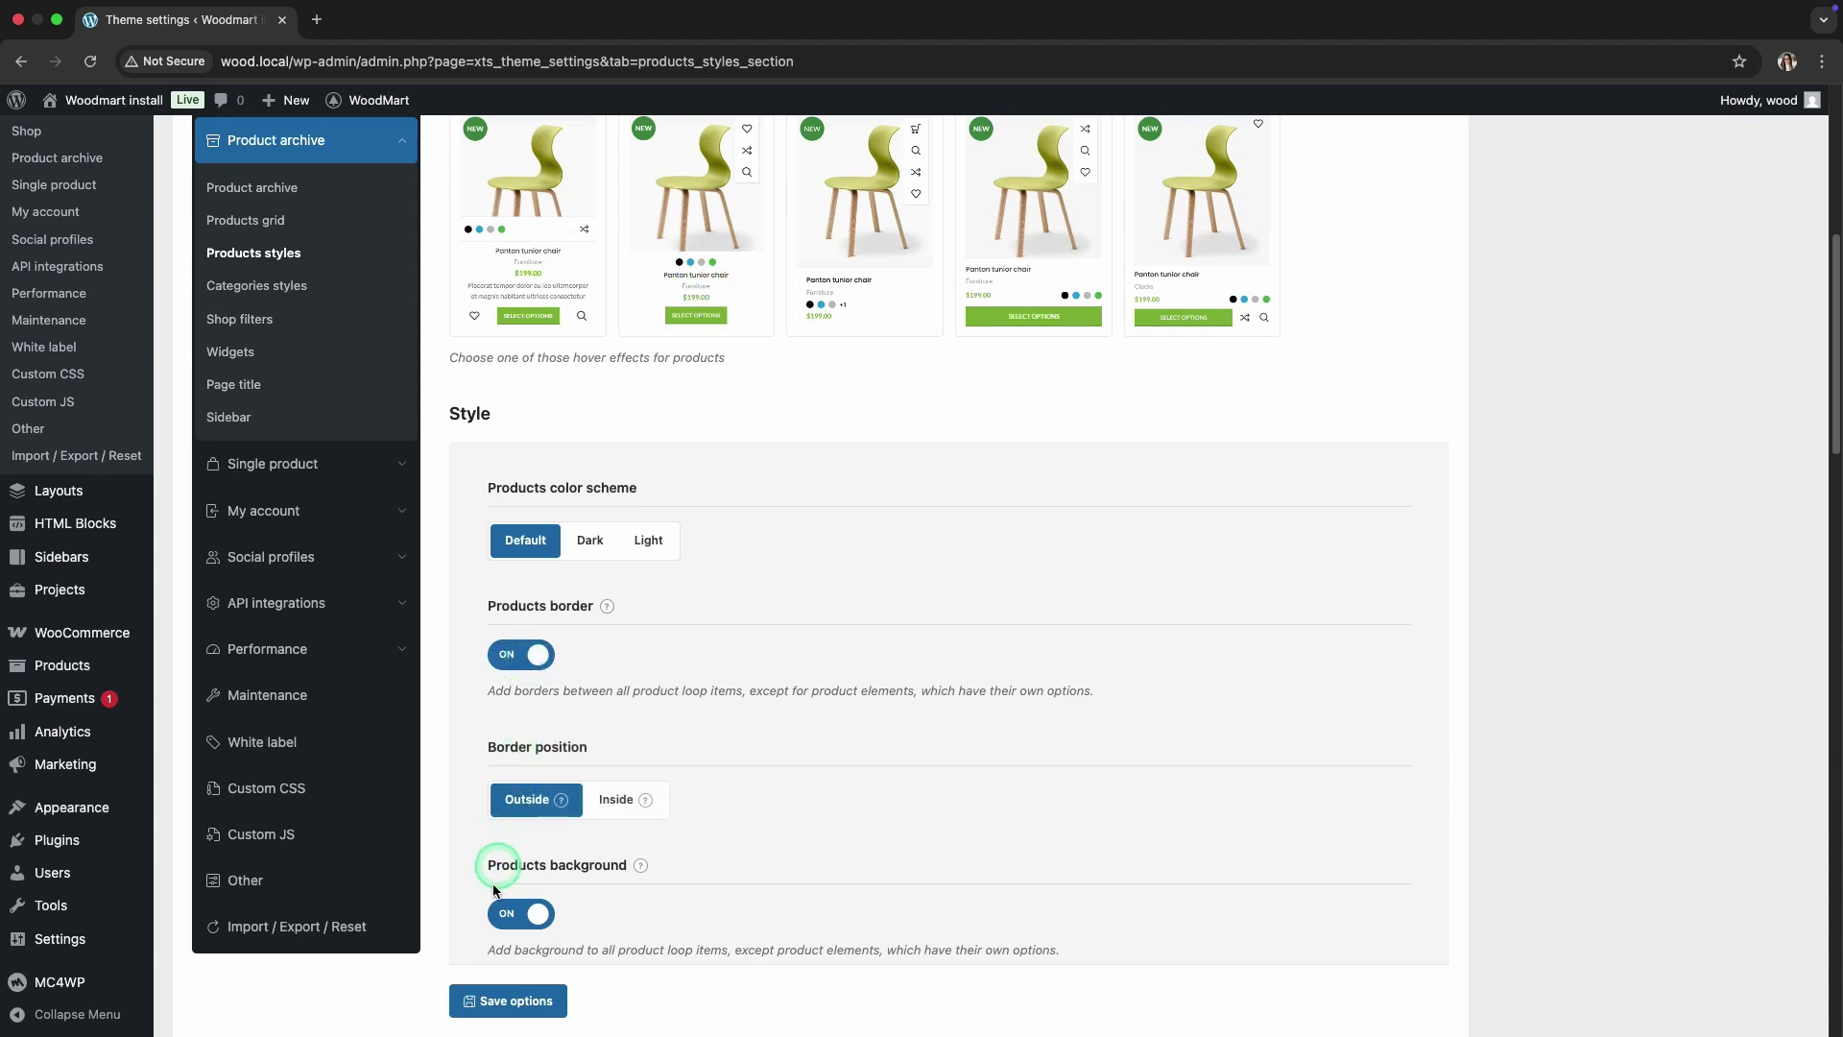
pyautogui.click(498, 993)
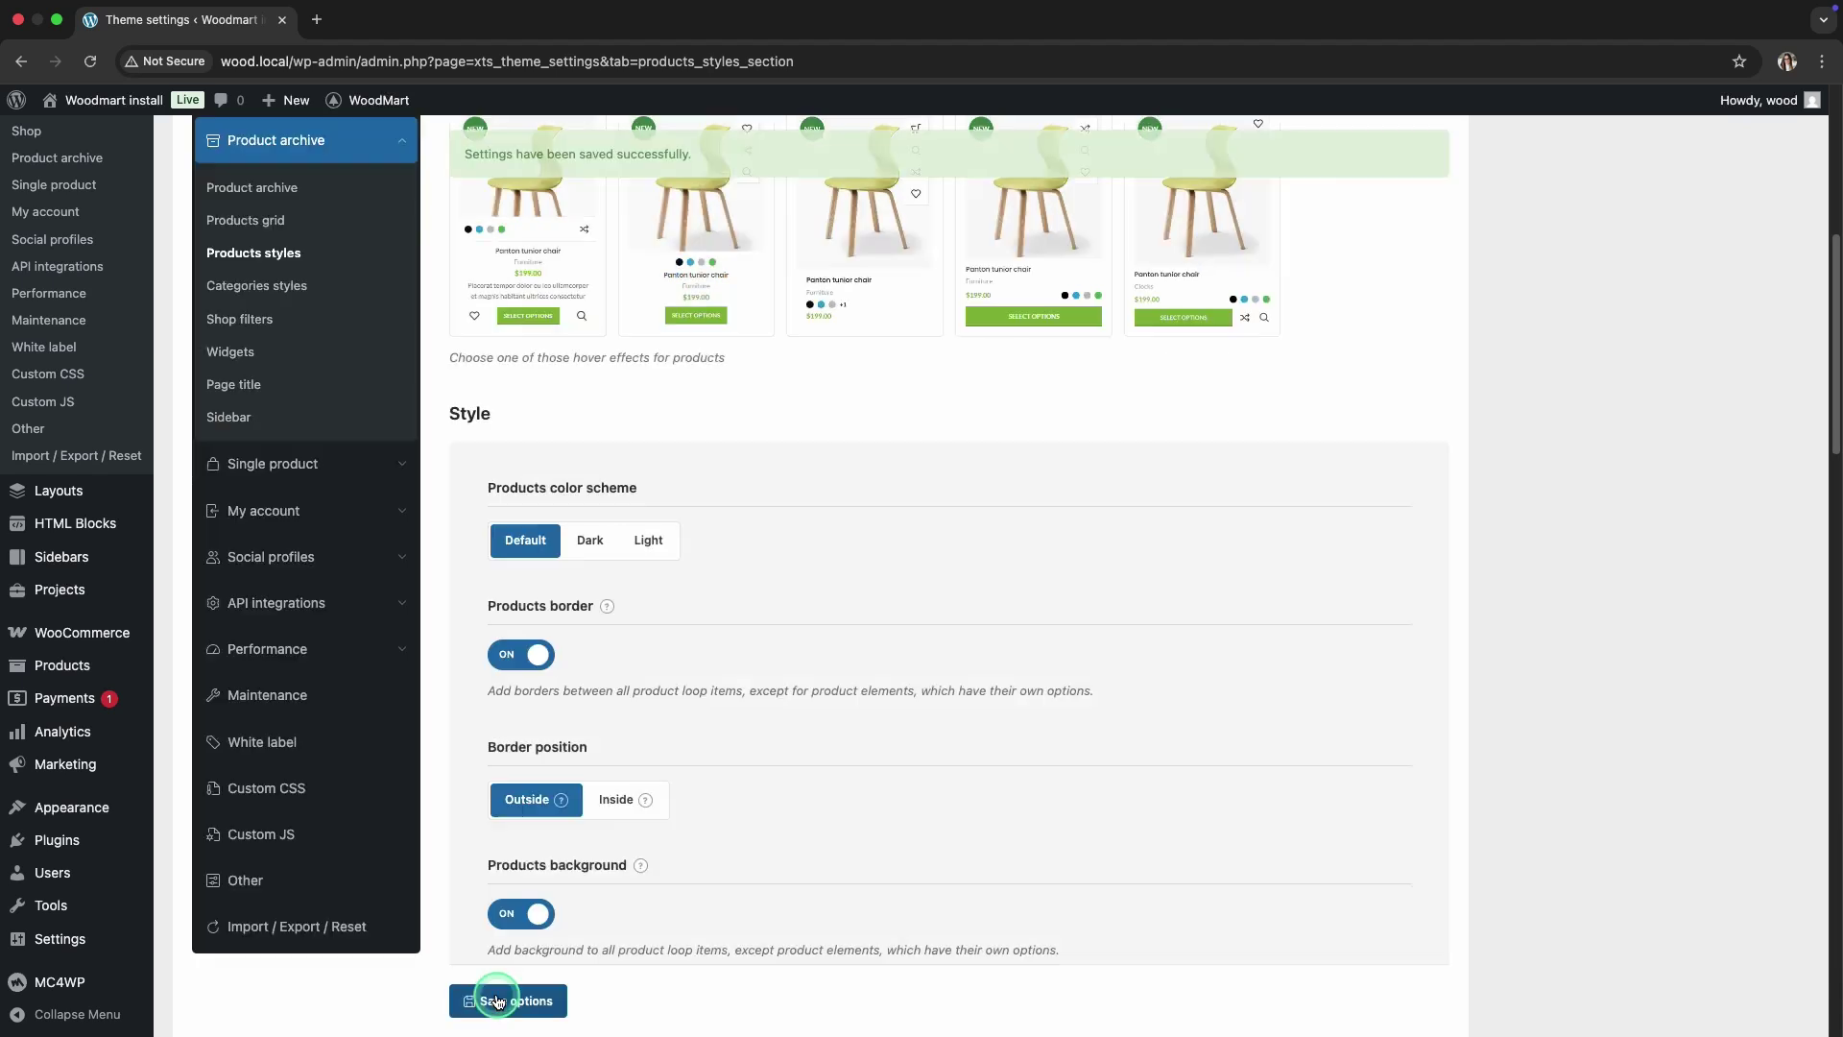
pyautogui.moveTo(130, 108)
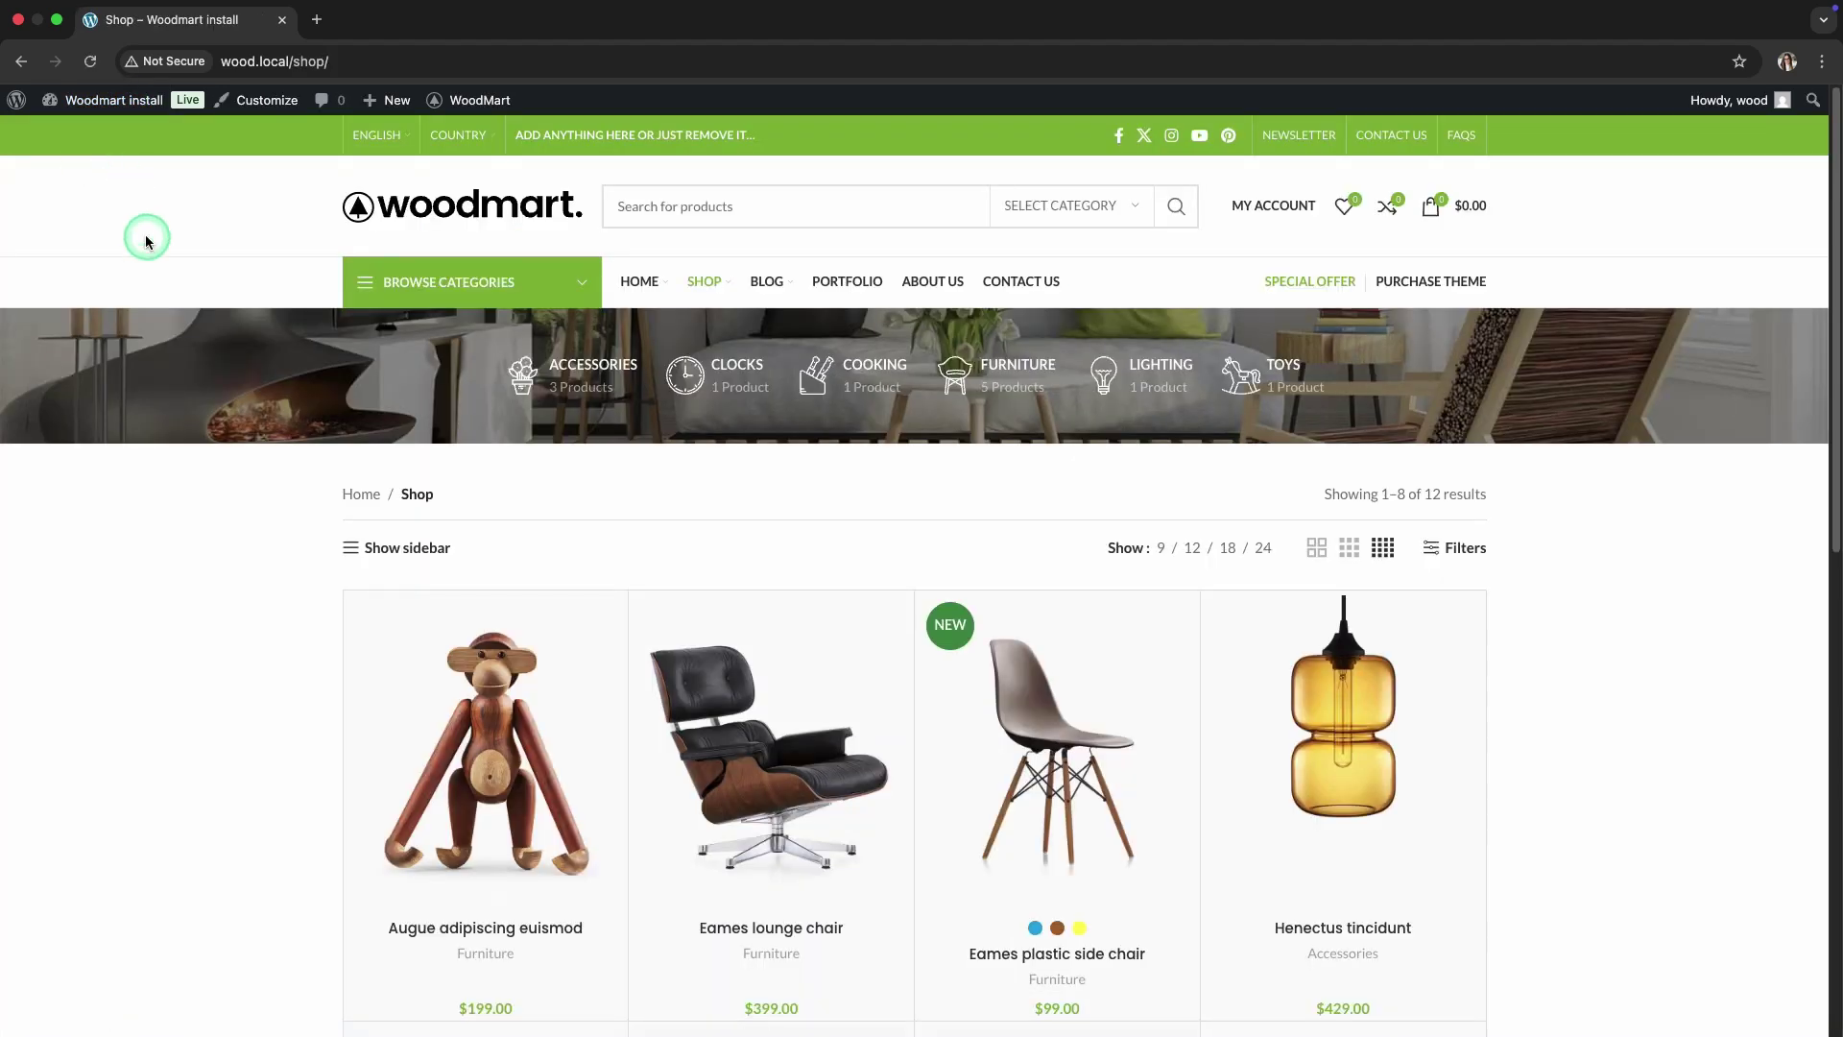
# Step: Scroll the shop grid to inspect the bordered, light-background product cards
pyautogui.scroll(-5, 147, 240)
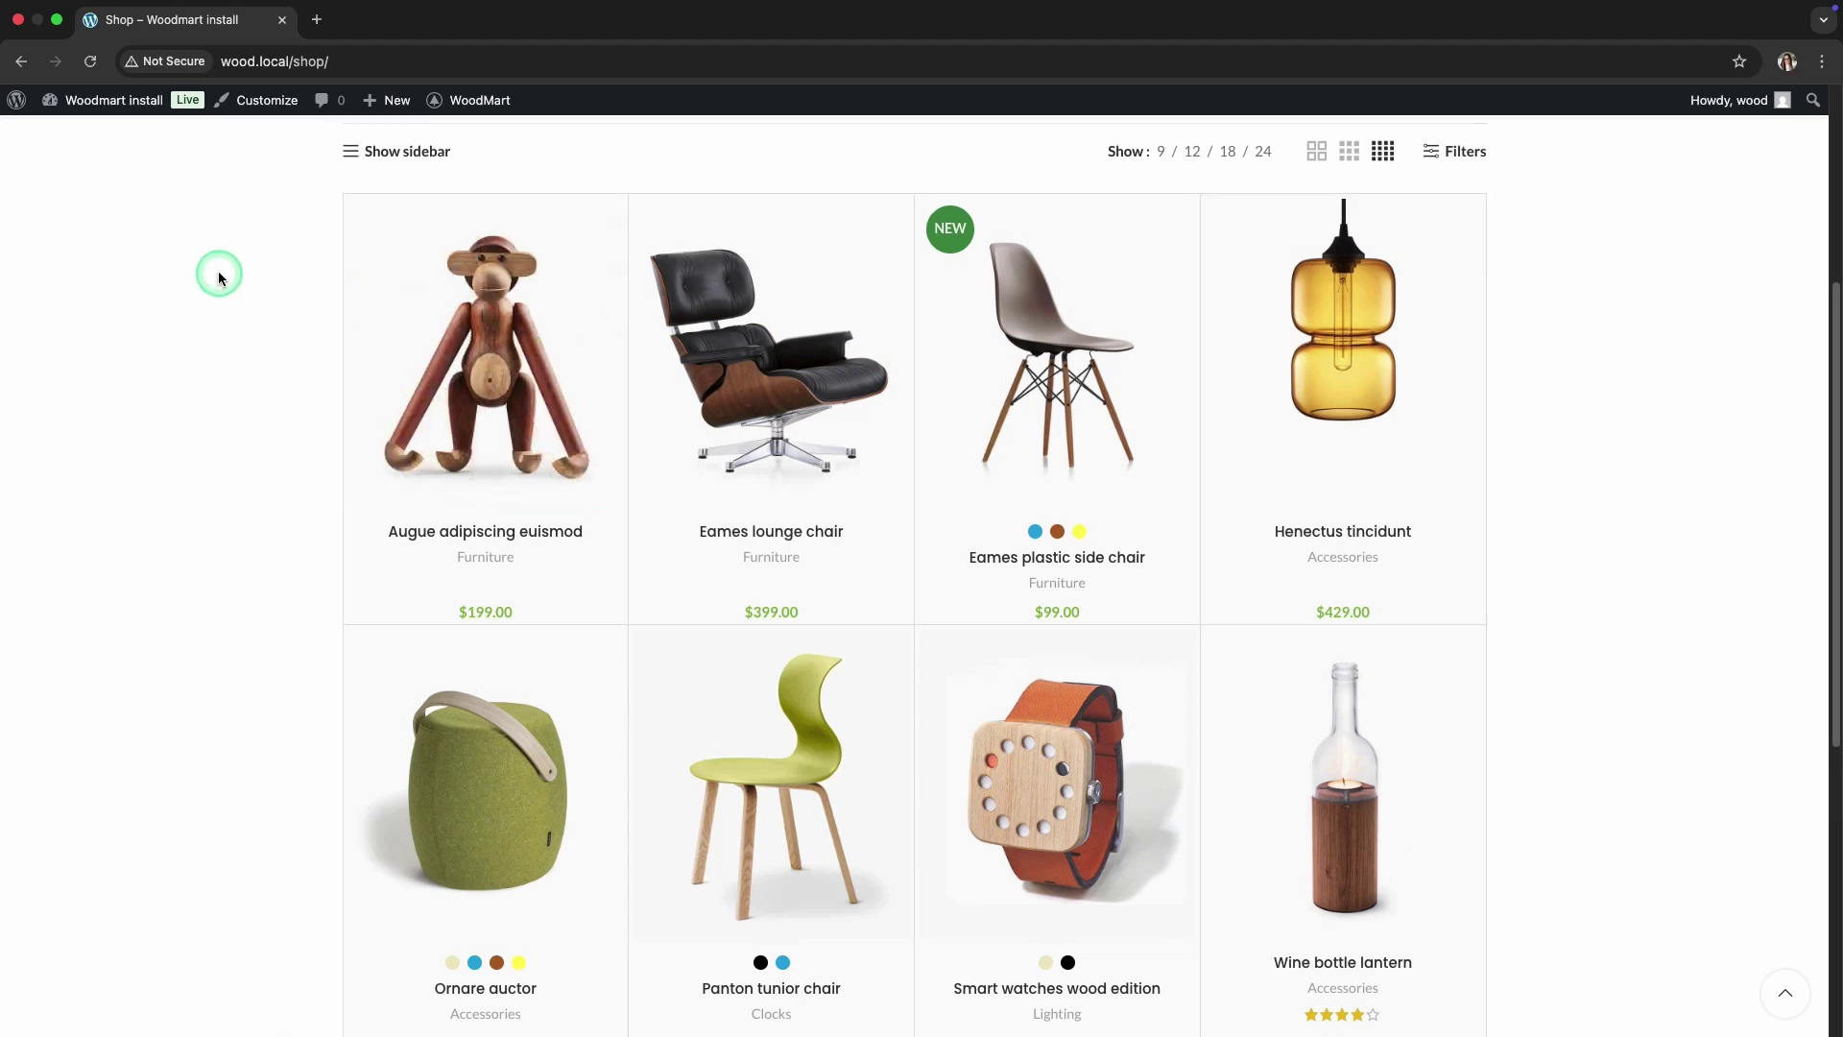
pyautogui.scroll(5, 219, 276)
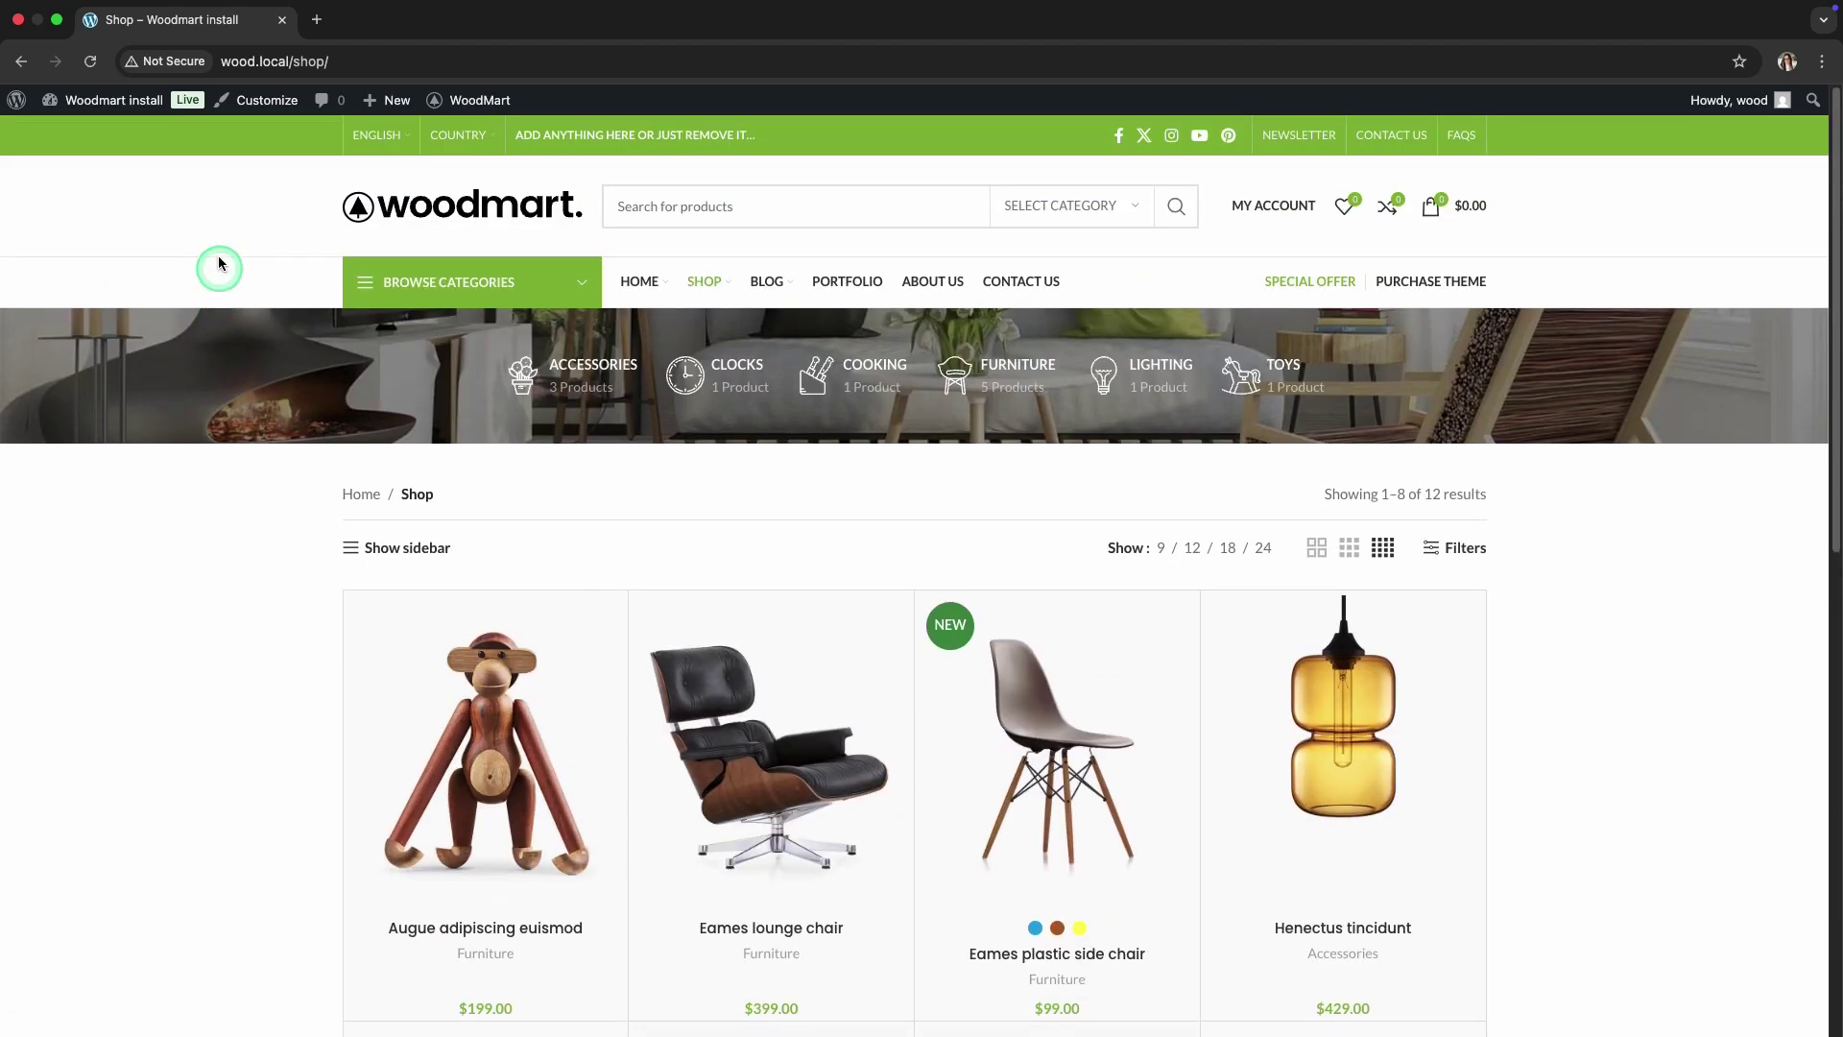
# Step: Switch off both Products border and Products background in Products styles, then save
pyautogui.moveTo(444, 96)
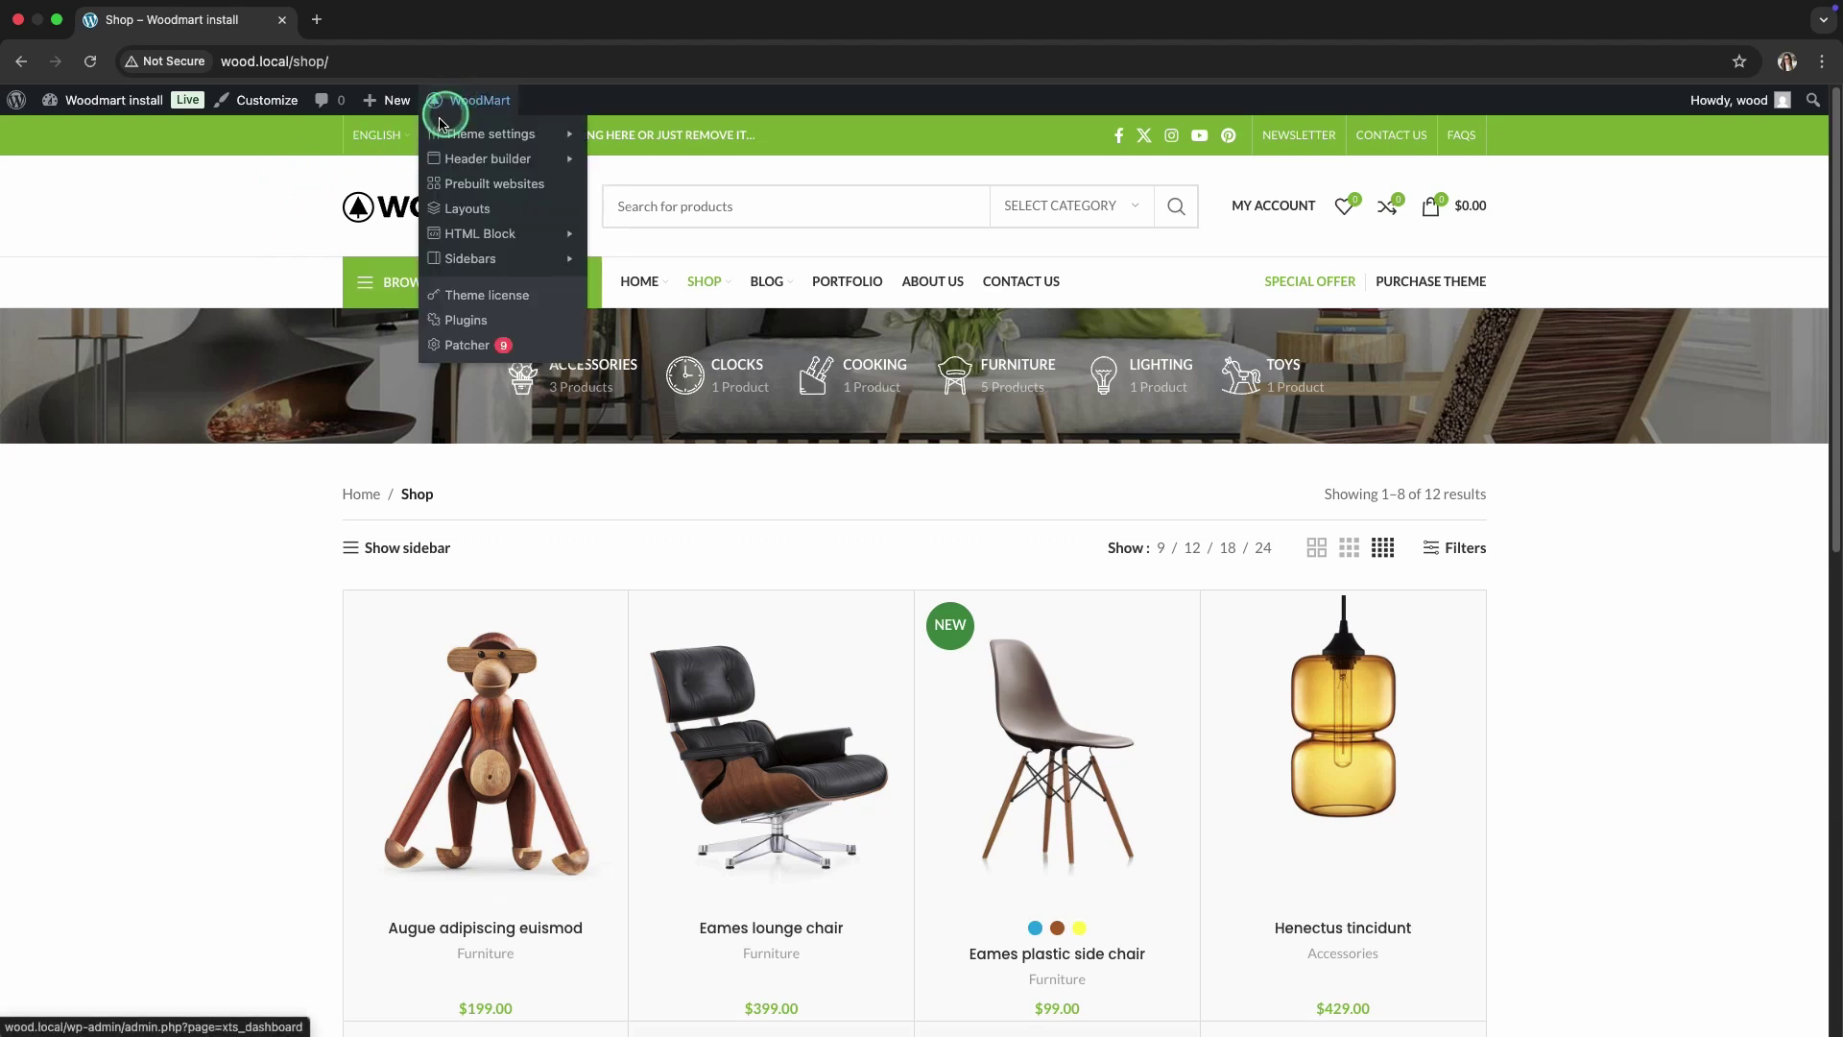
pyautogui.moveTo(434, 136)
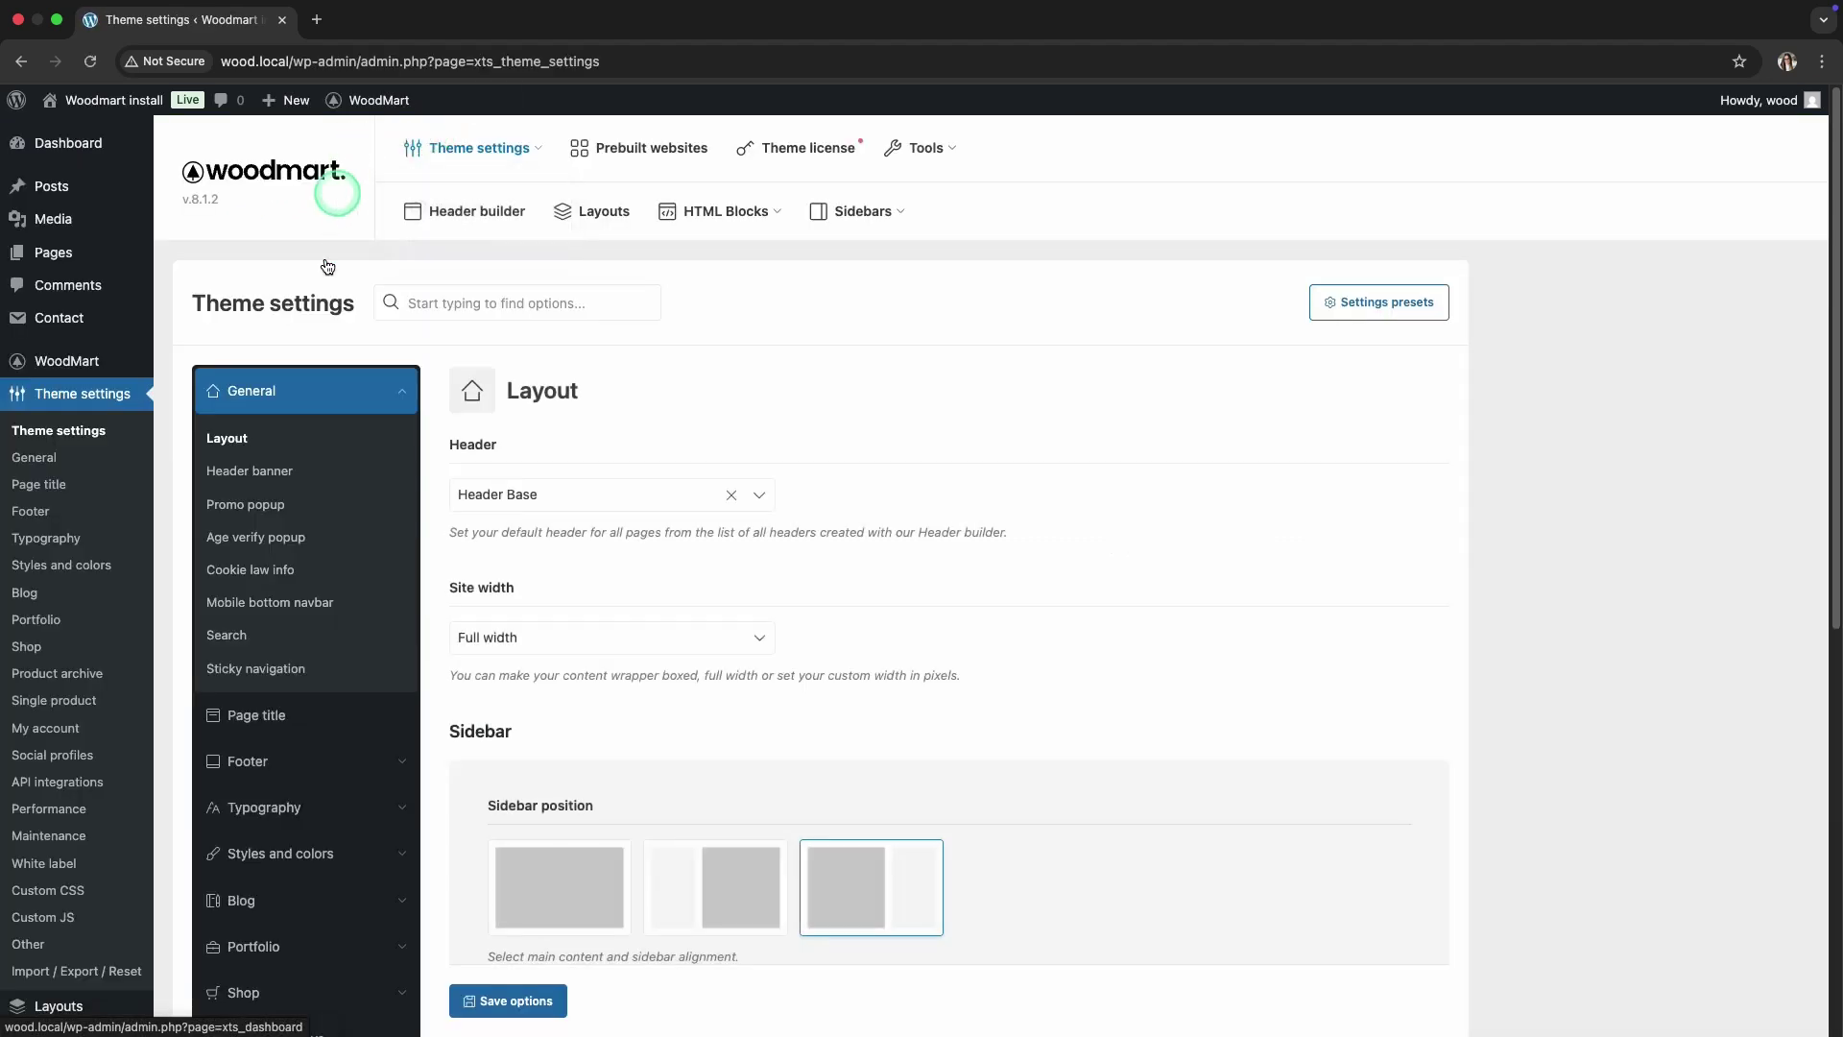
pyautogui.scroll(-5, 328, 344)
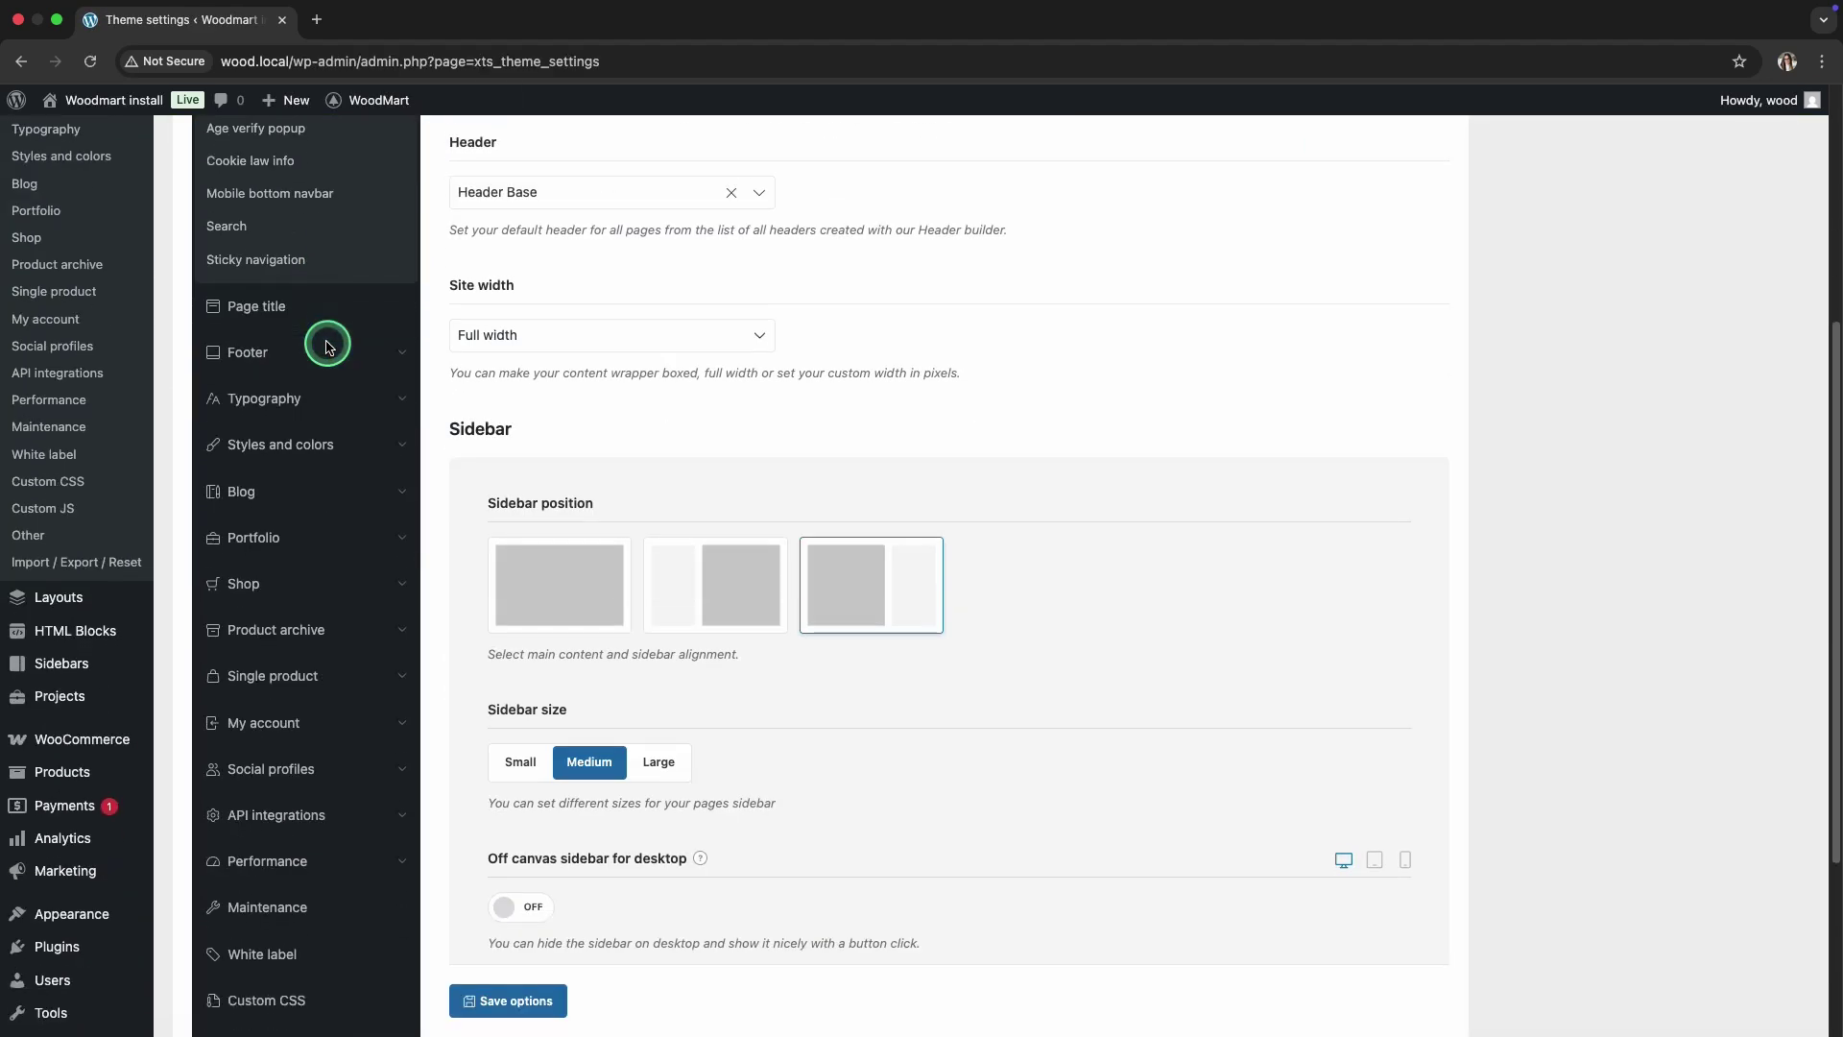
pyautogui.click(259, 628)
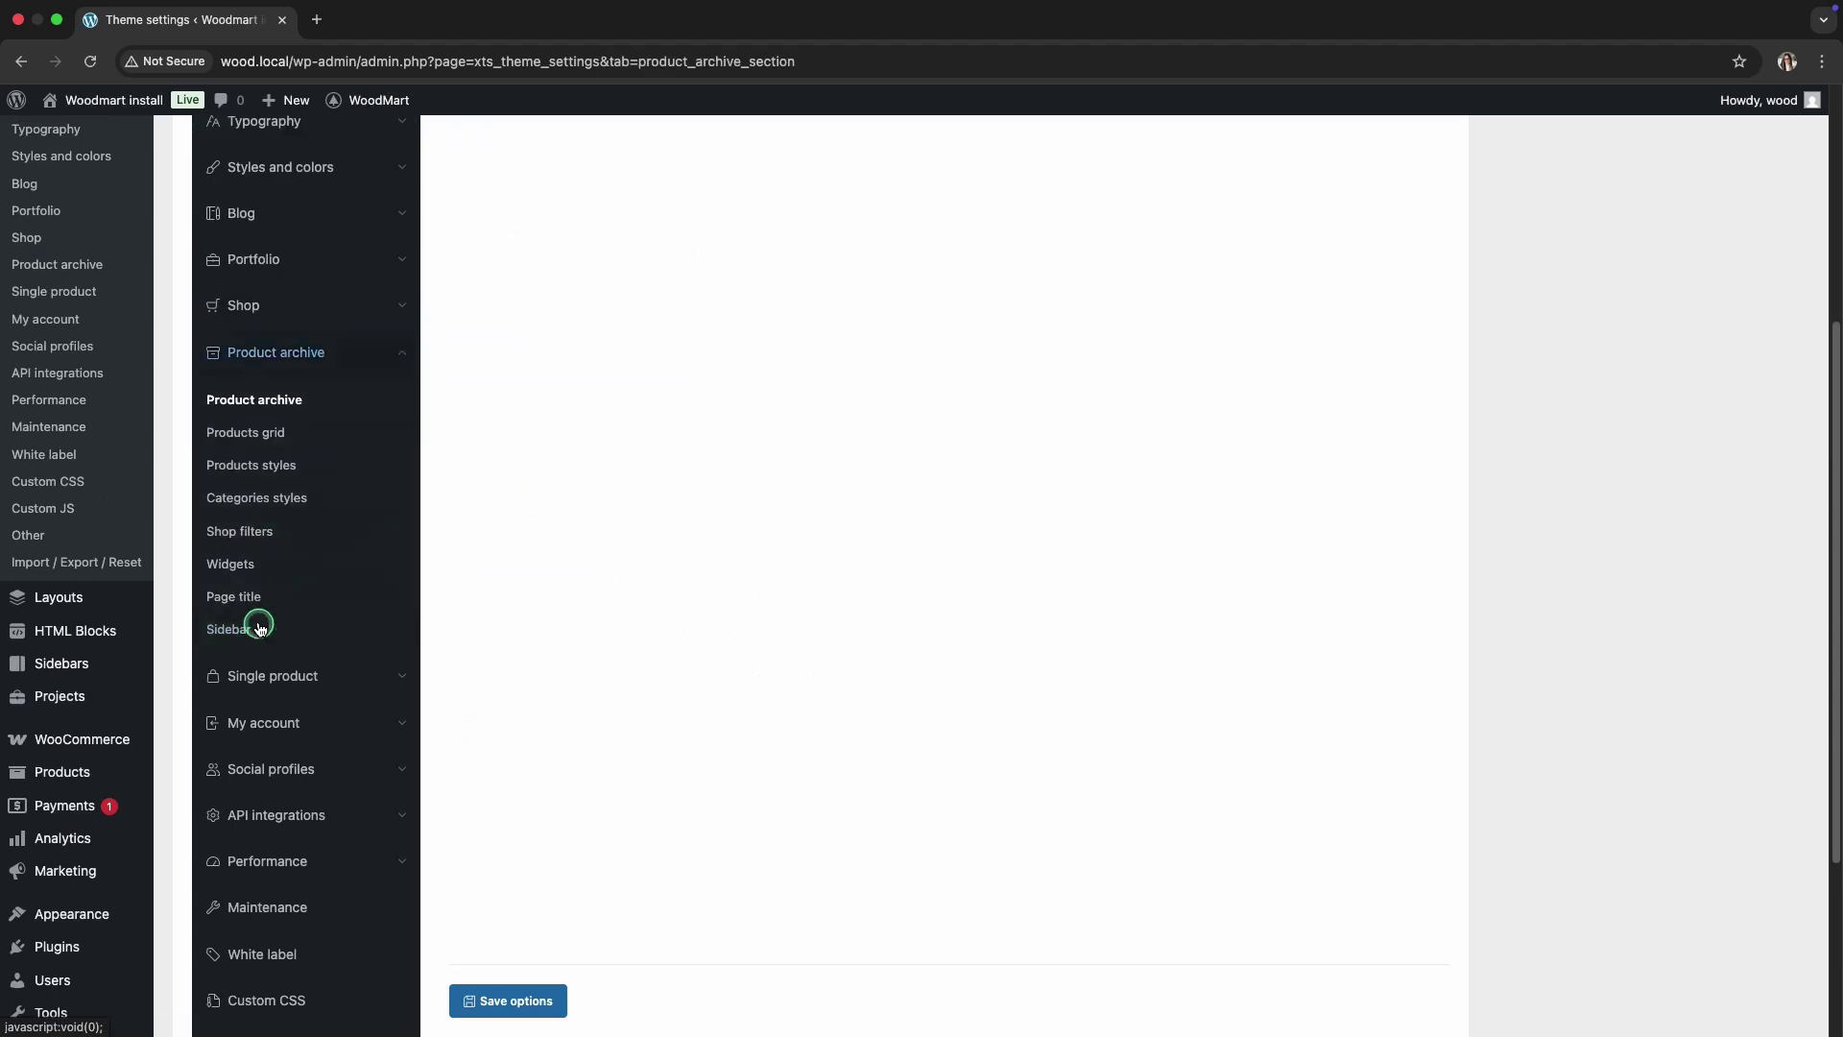
pyautogui.click(269, 464)
pyautogui.scroll(-3, 372, 584)
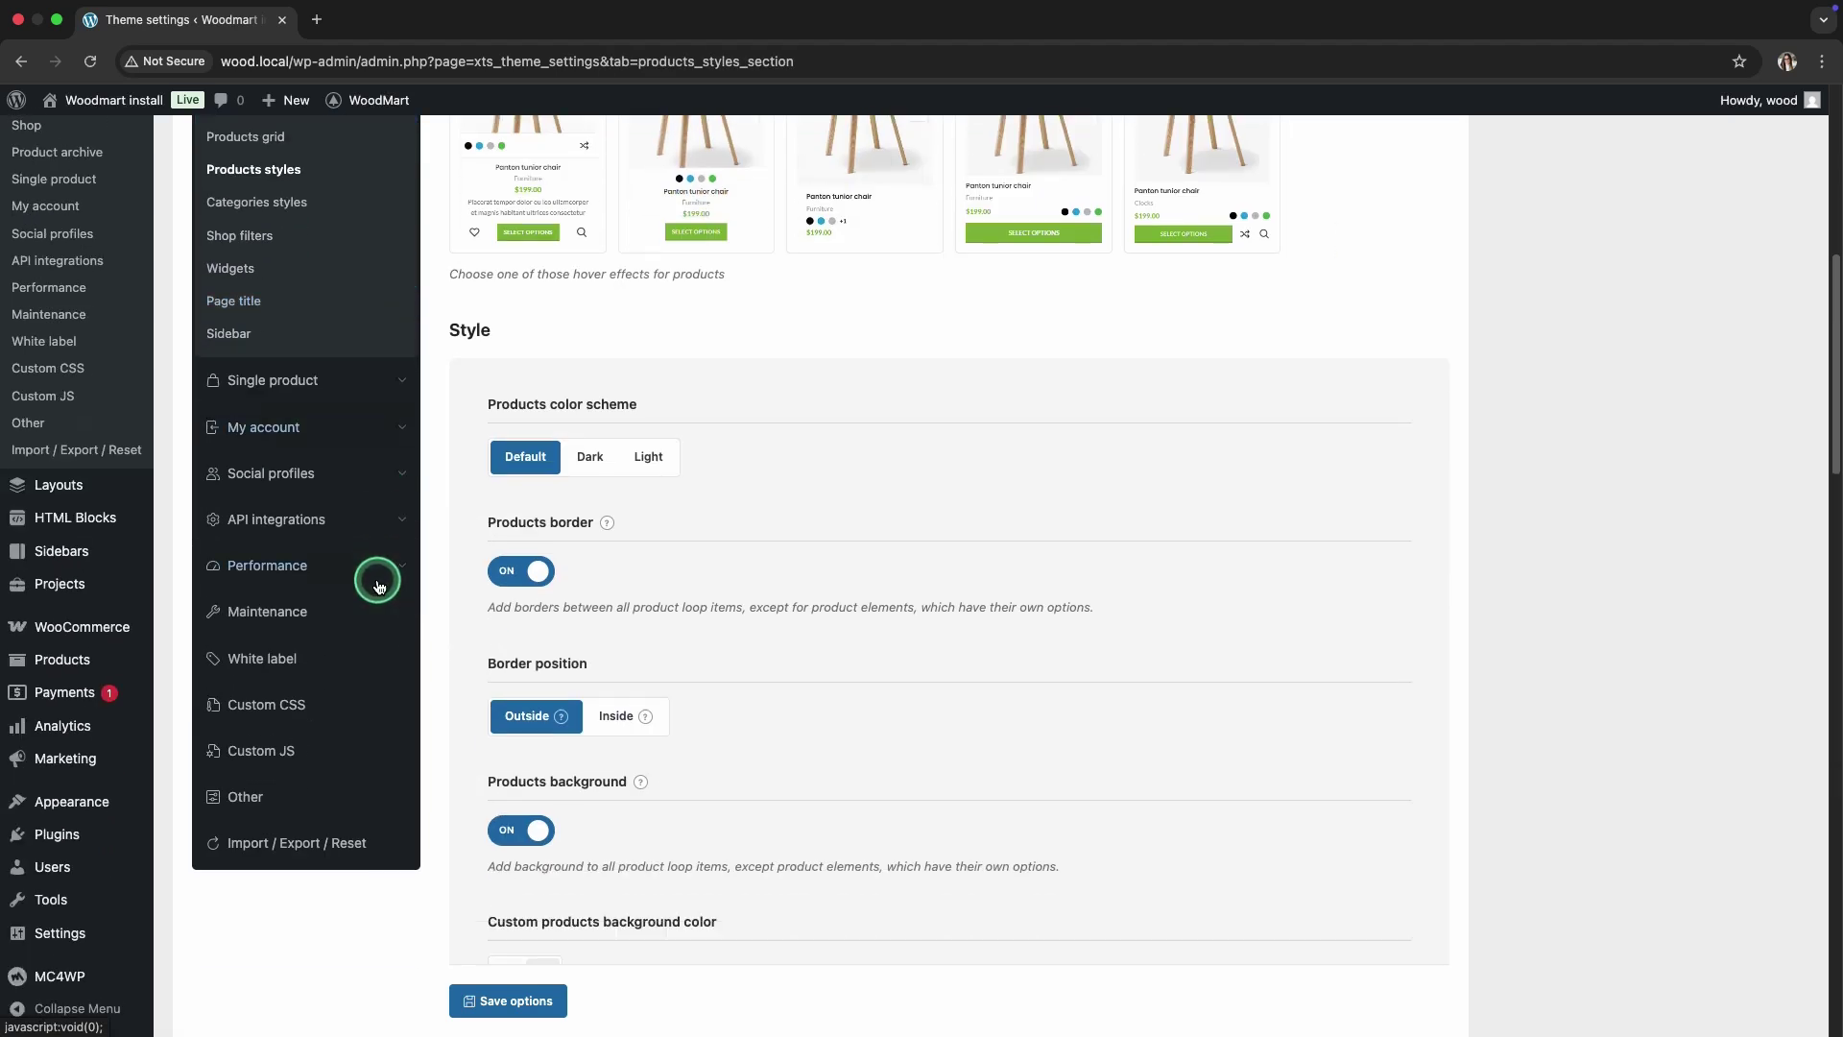
pyautogui.click(518, 576)
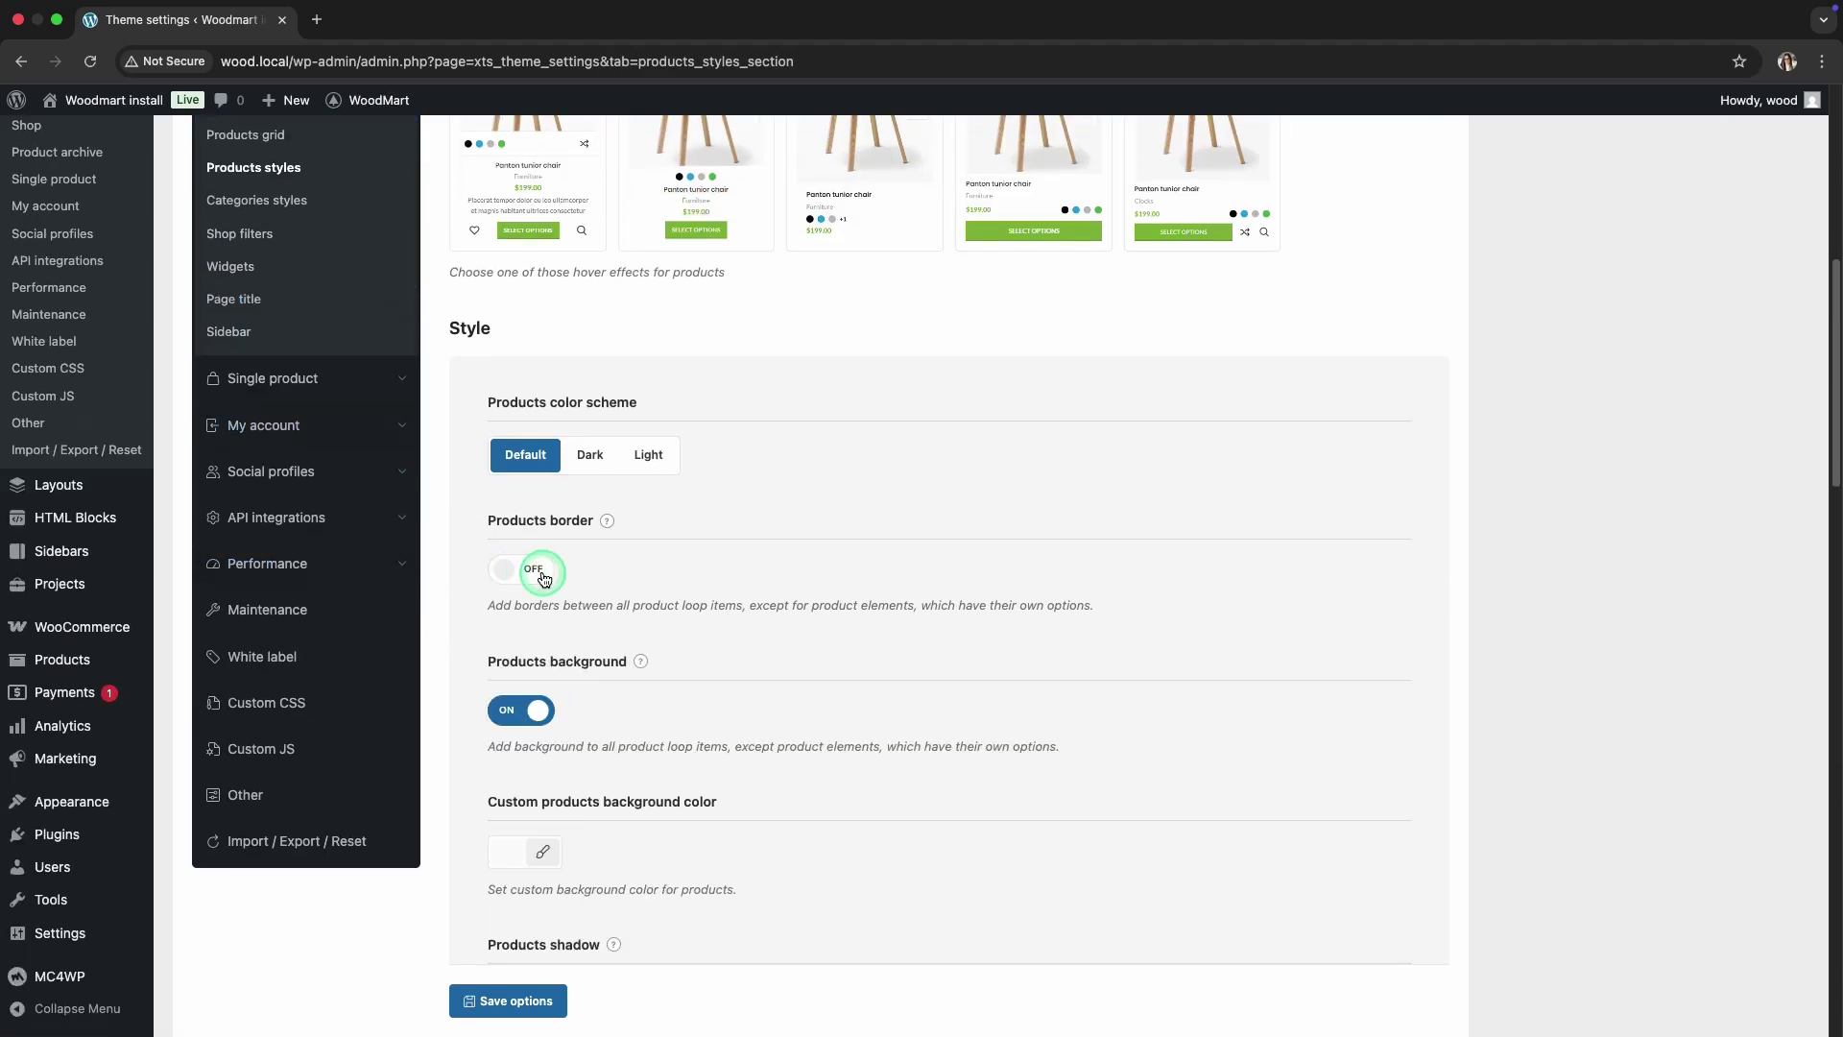
pyautogui.click(509, 711)
pyautogui.click(486, 1001)
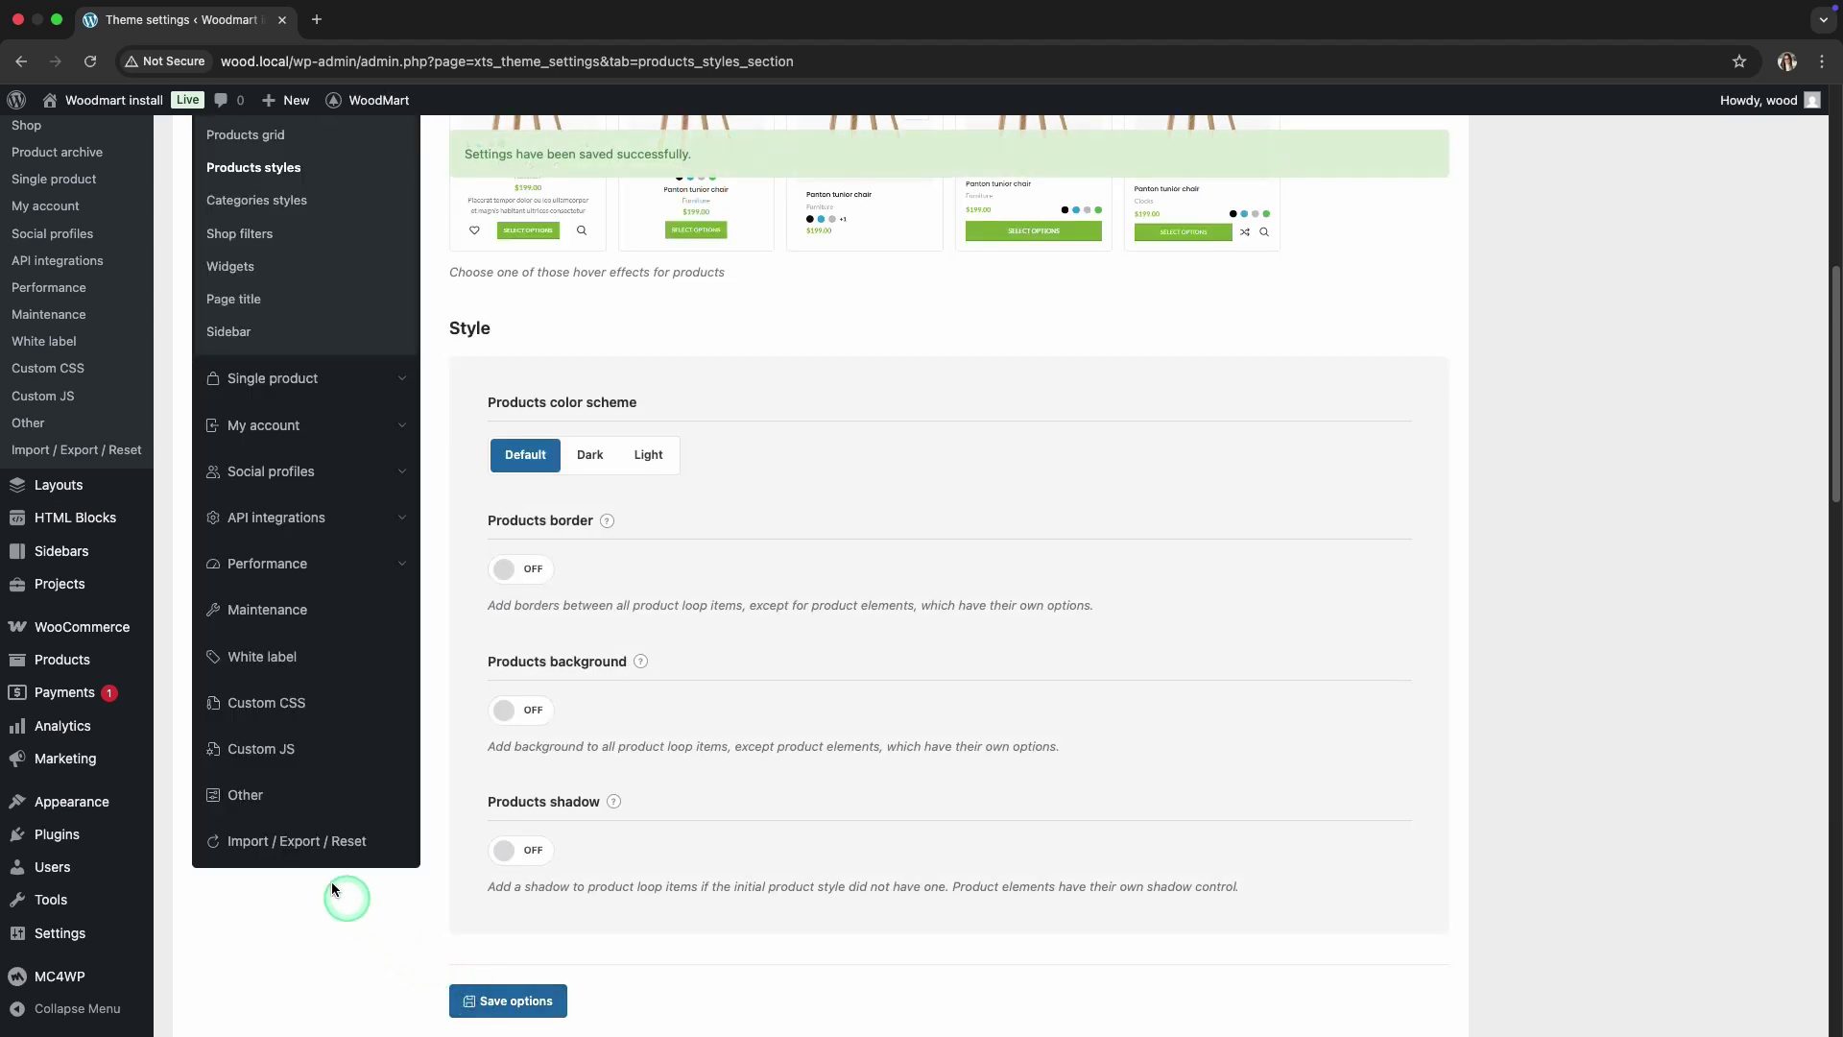
# Step: Assign cat-clock.svg as the Clocks category's large icon and update the category
pyautogui.moveTo(96, 660)
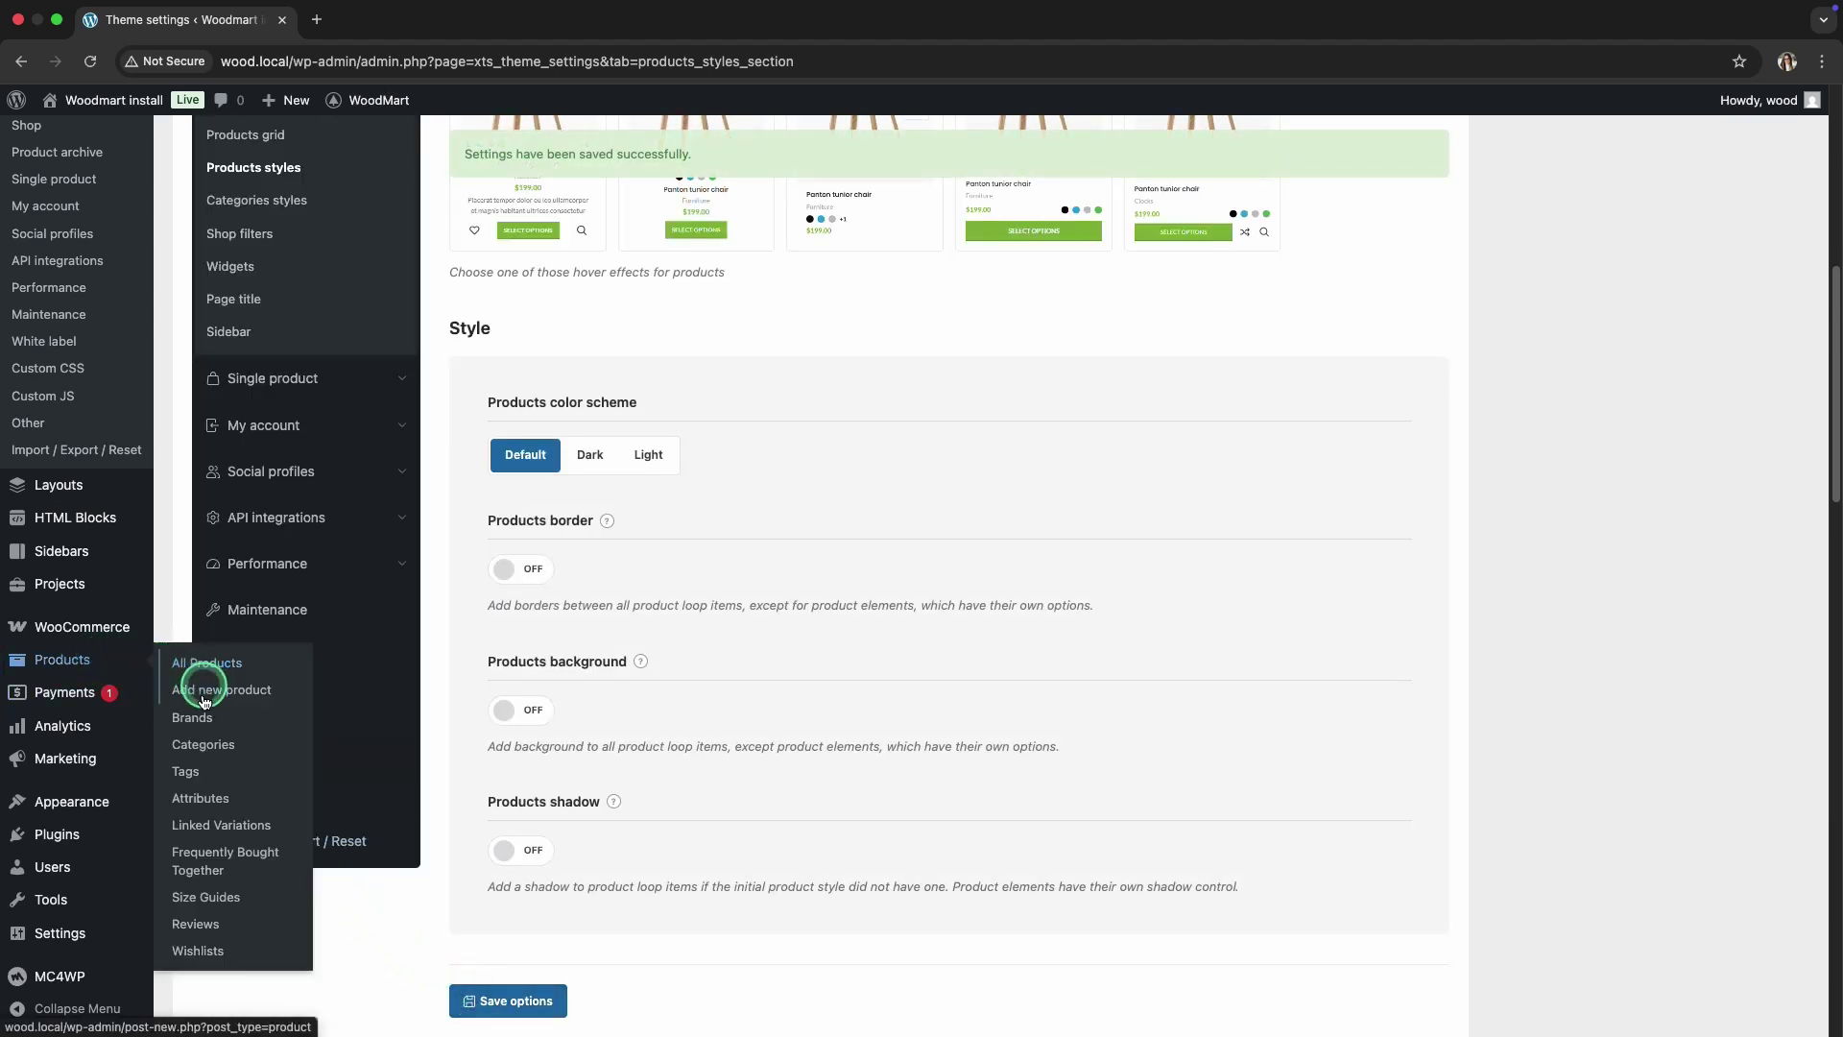
pyautogui.click(197, 746)
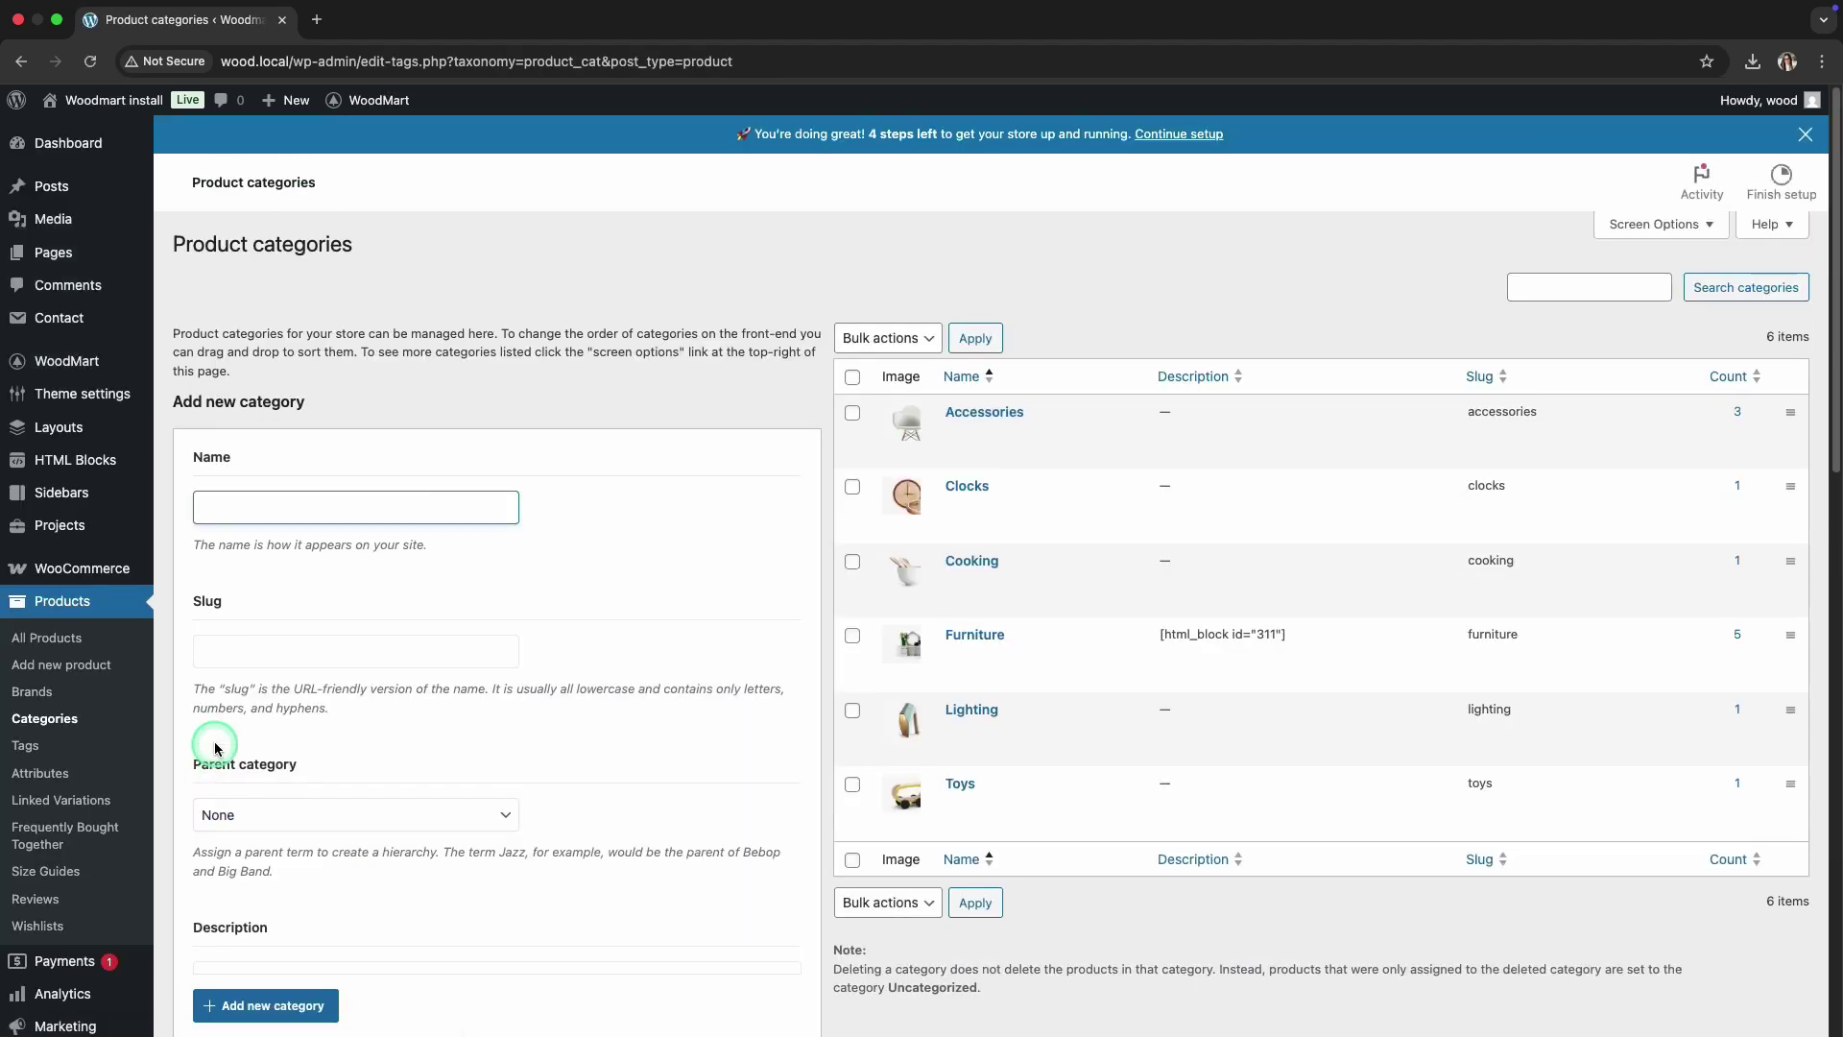
pyautogui.click(956, 507)
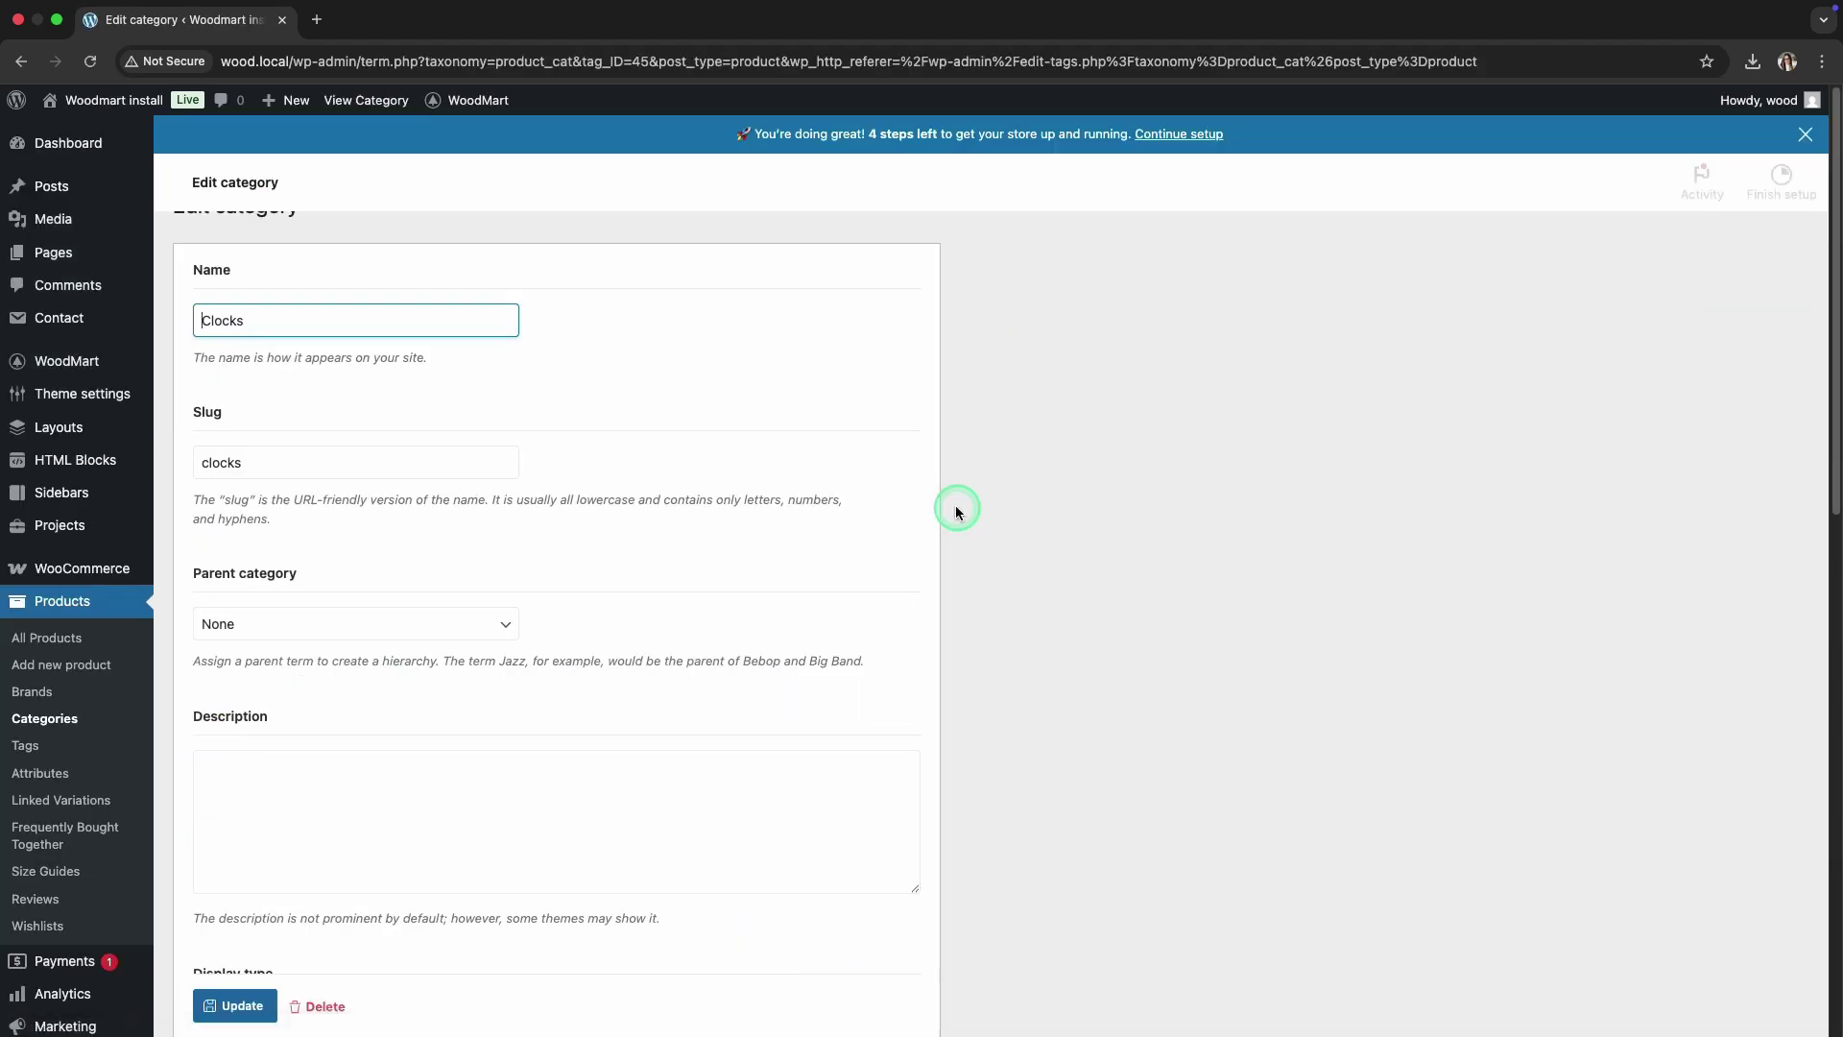
pyautogui.scroll(-6, 956, 509)
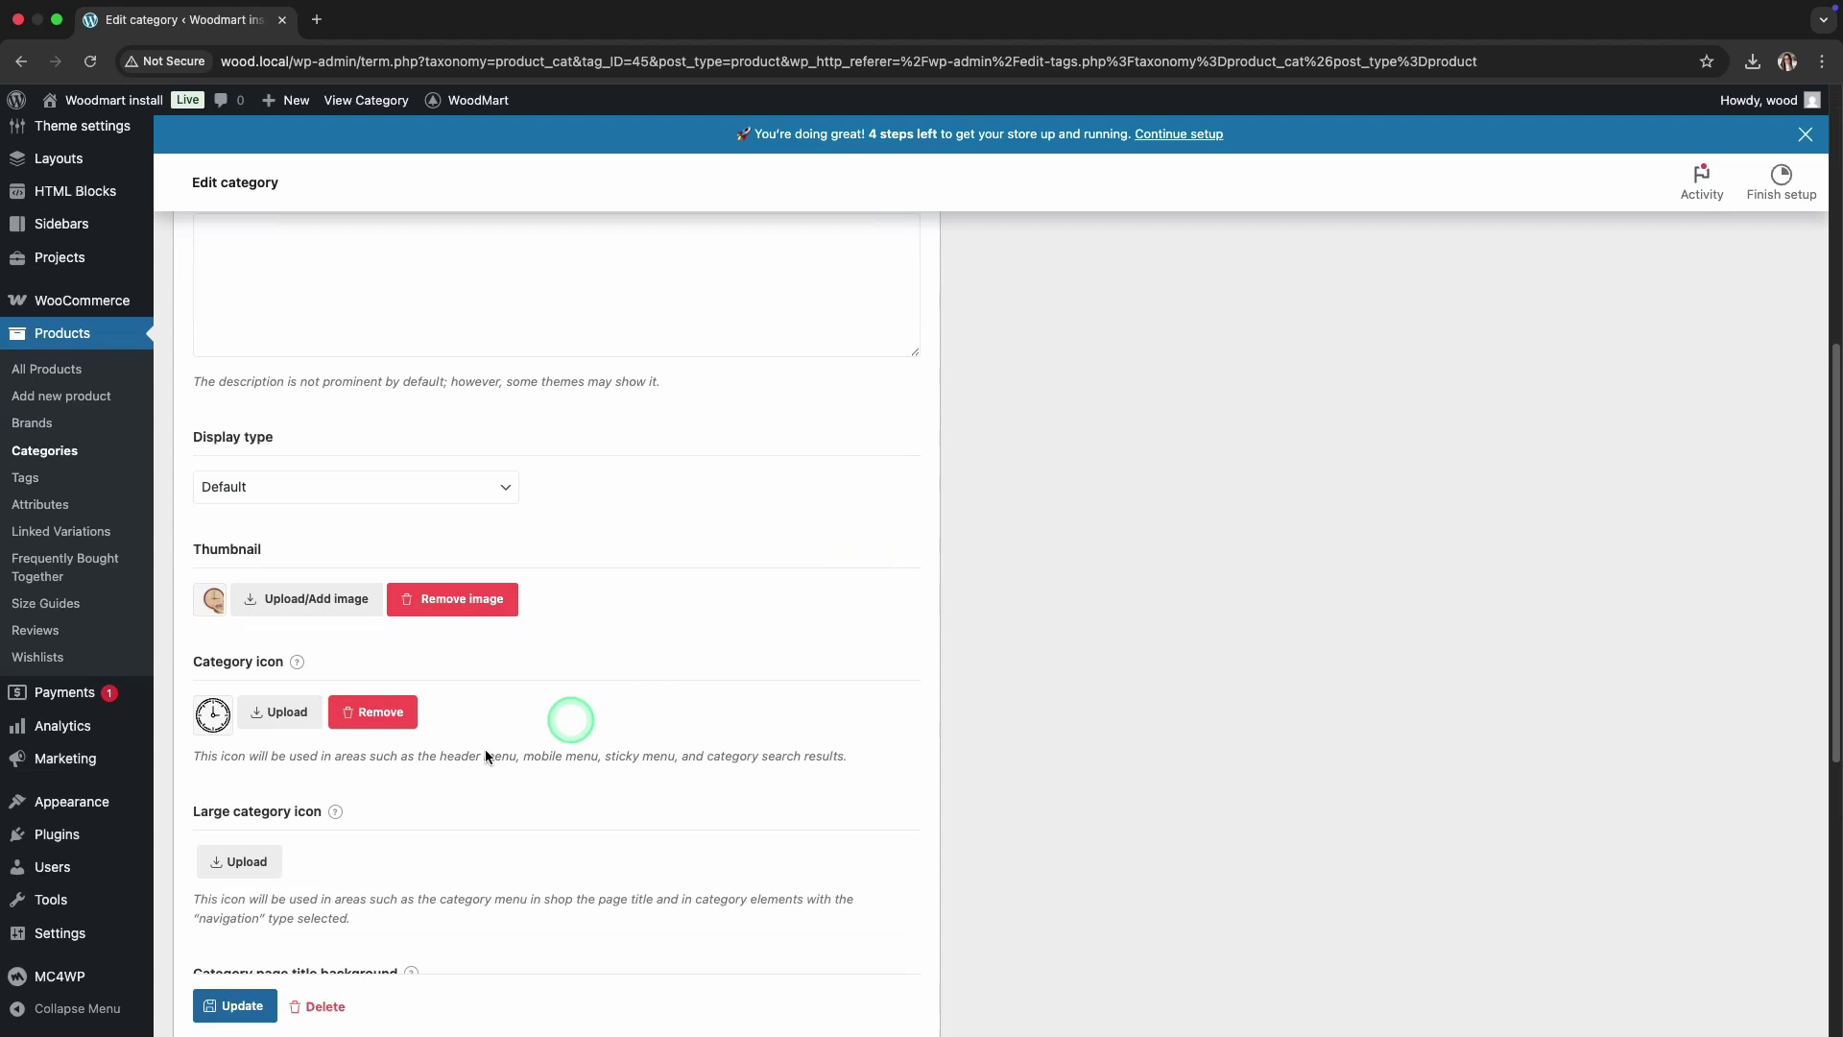
pyautogui.click(225, 864)
pyautogui.click(118, 356)
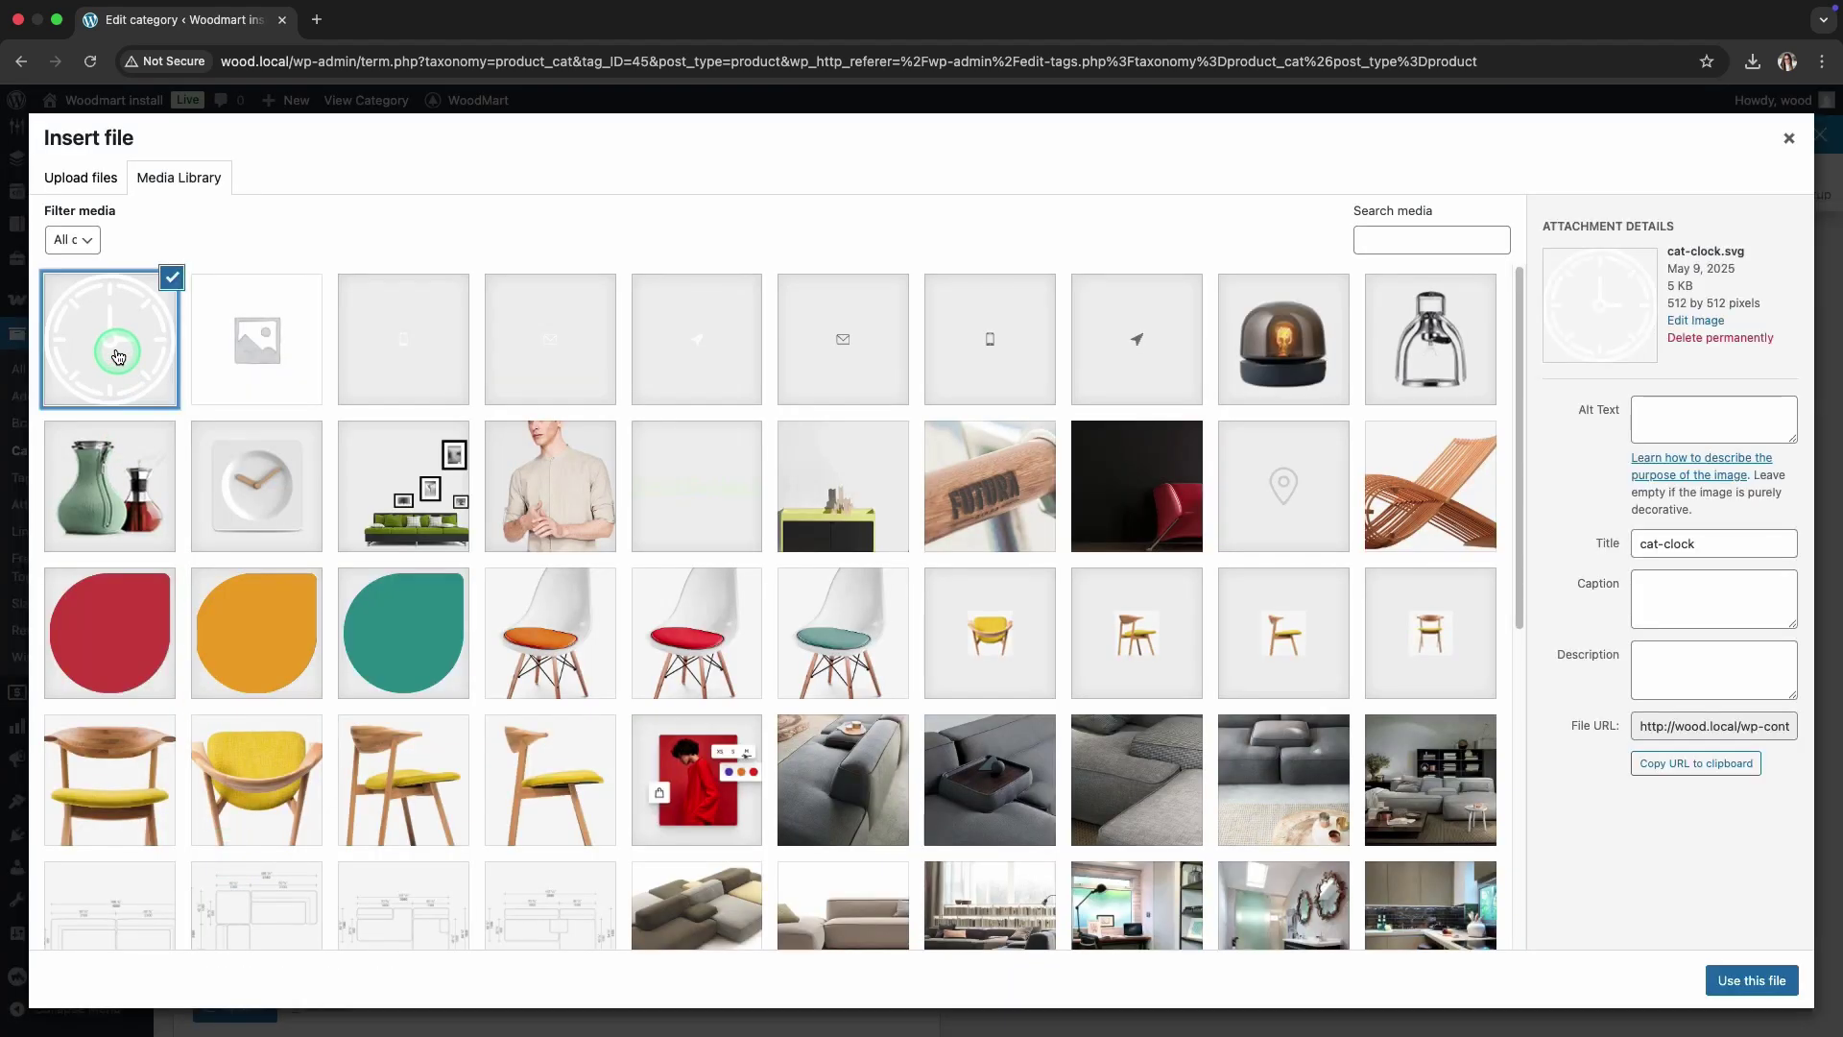
pyautogui.click(1733, 978)
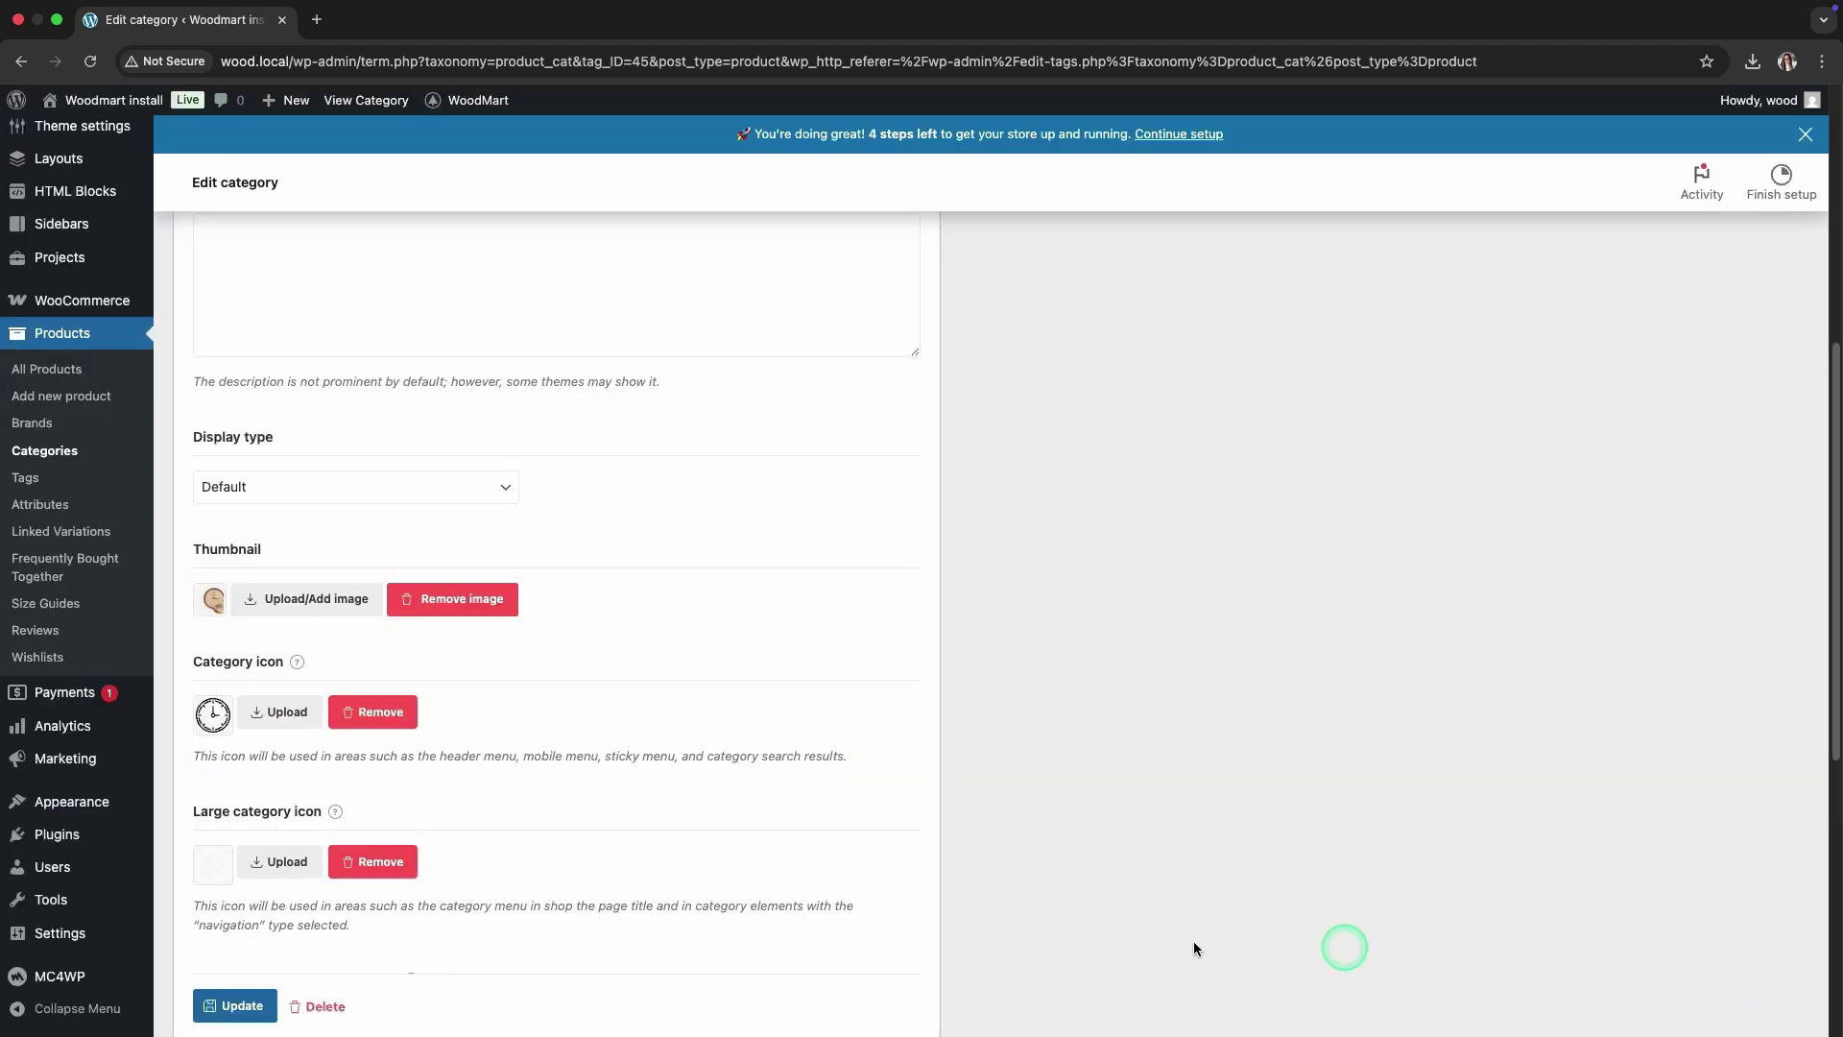
pyautogui.click(230, 1005)
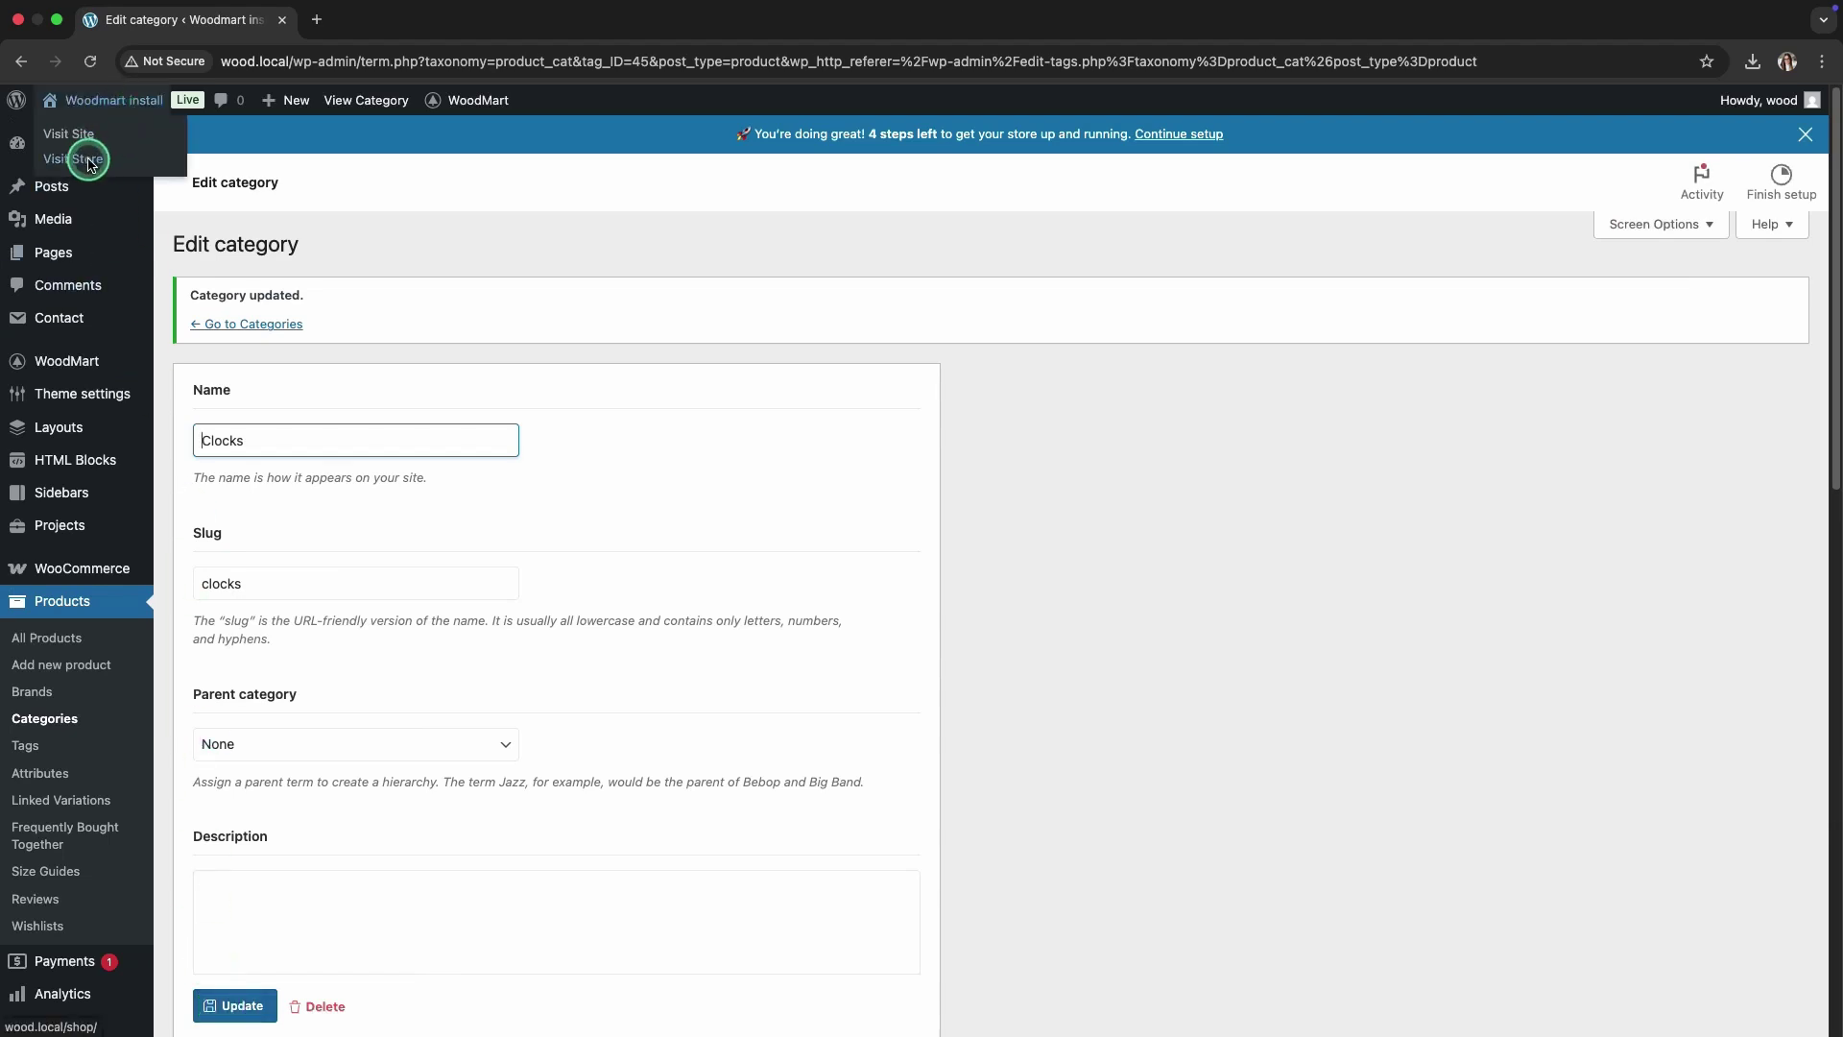
# Step: View the storefront shop page showing the Clocks icon, then return to the Dashboard
pyautogui.click(88, 162)
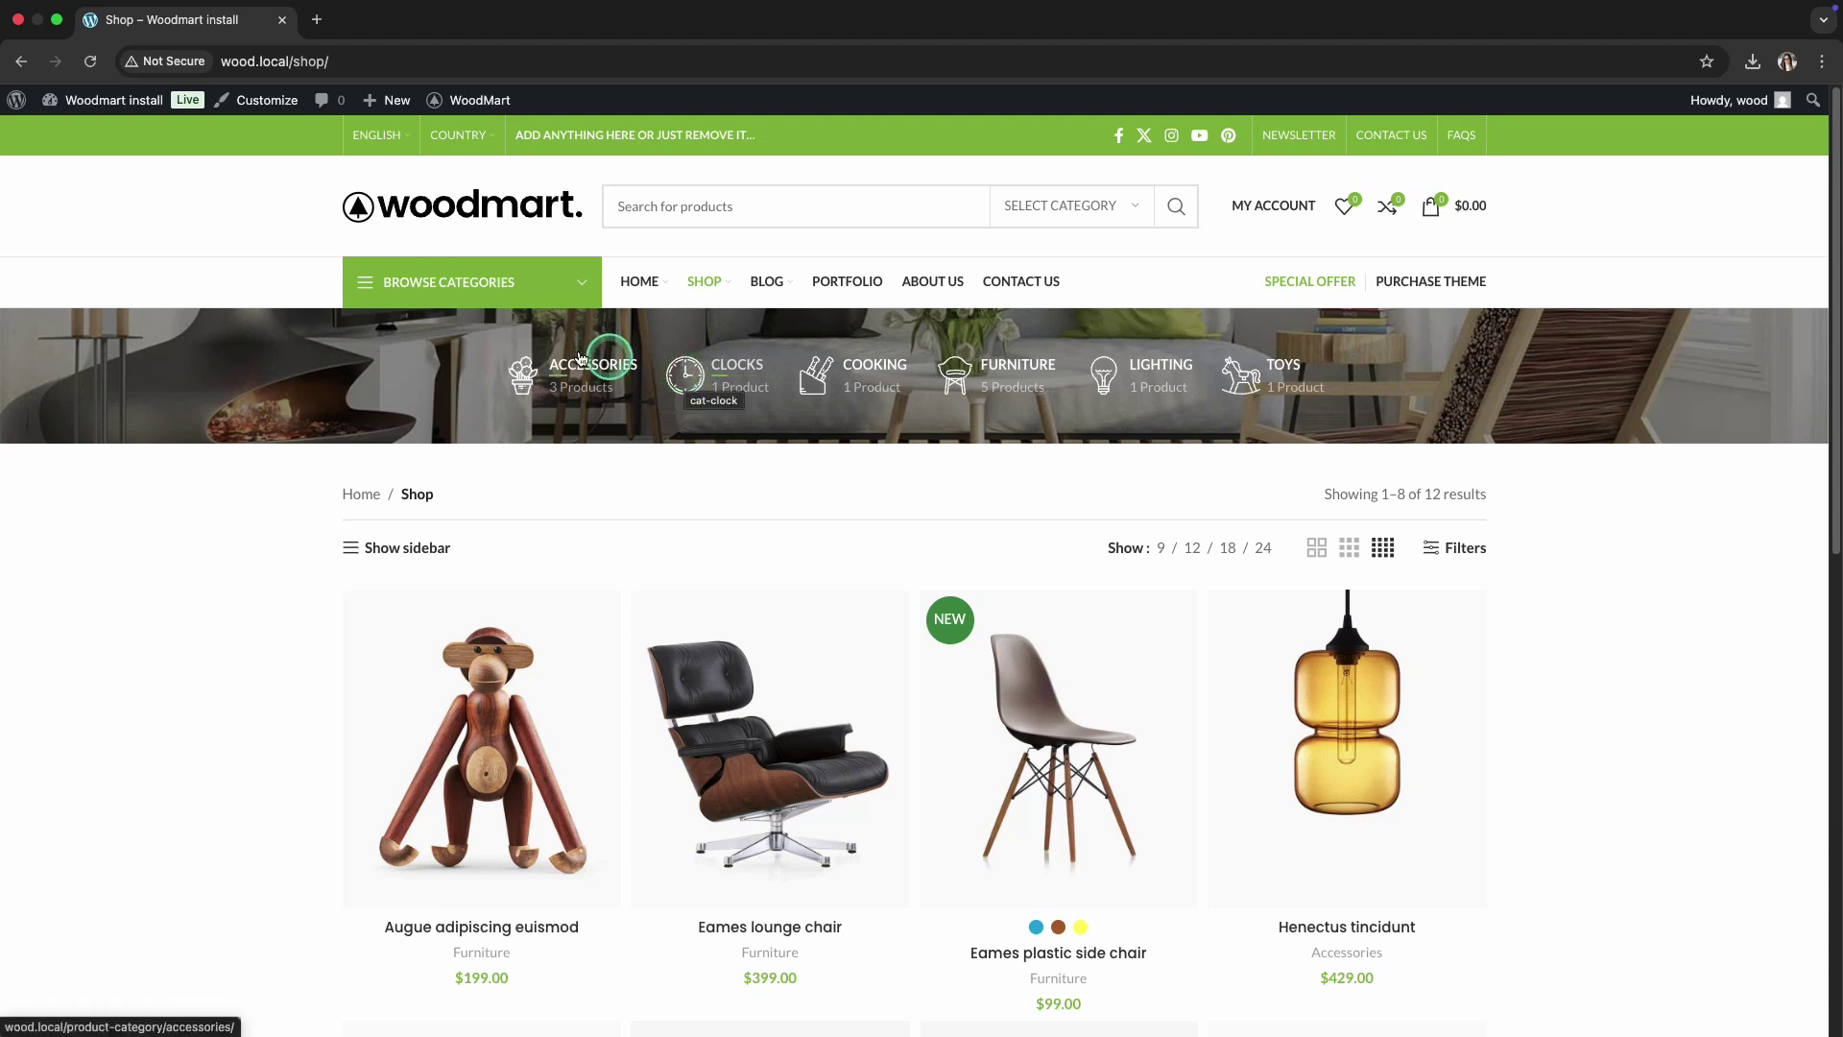
pyautogui.moveTo(113, 106)
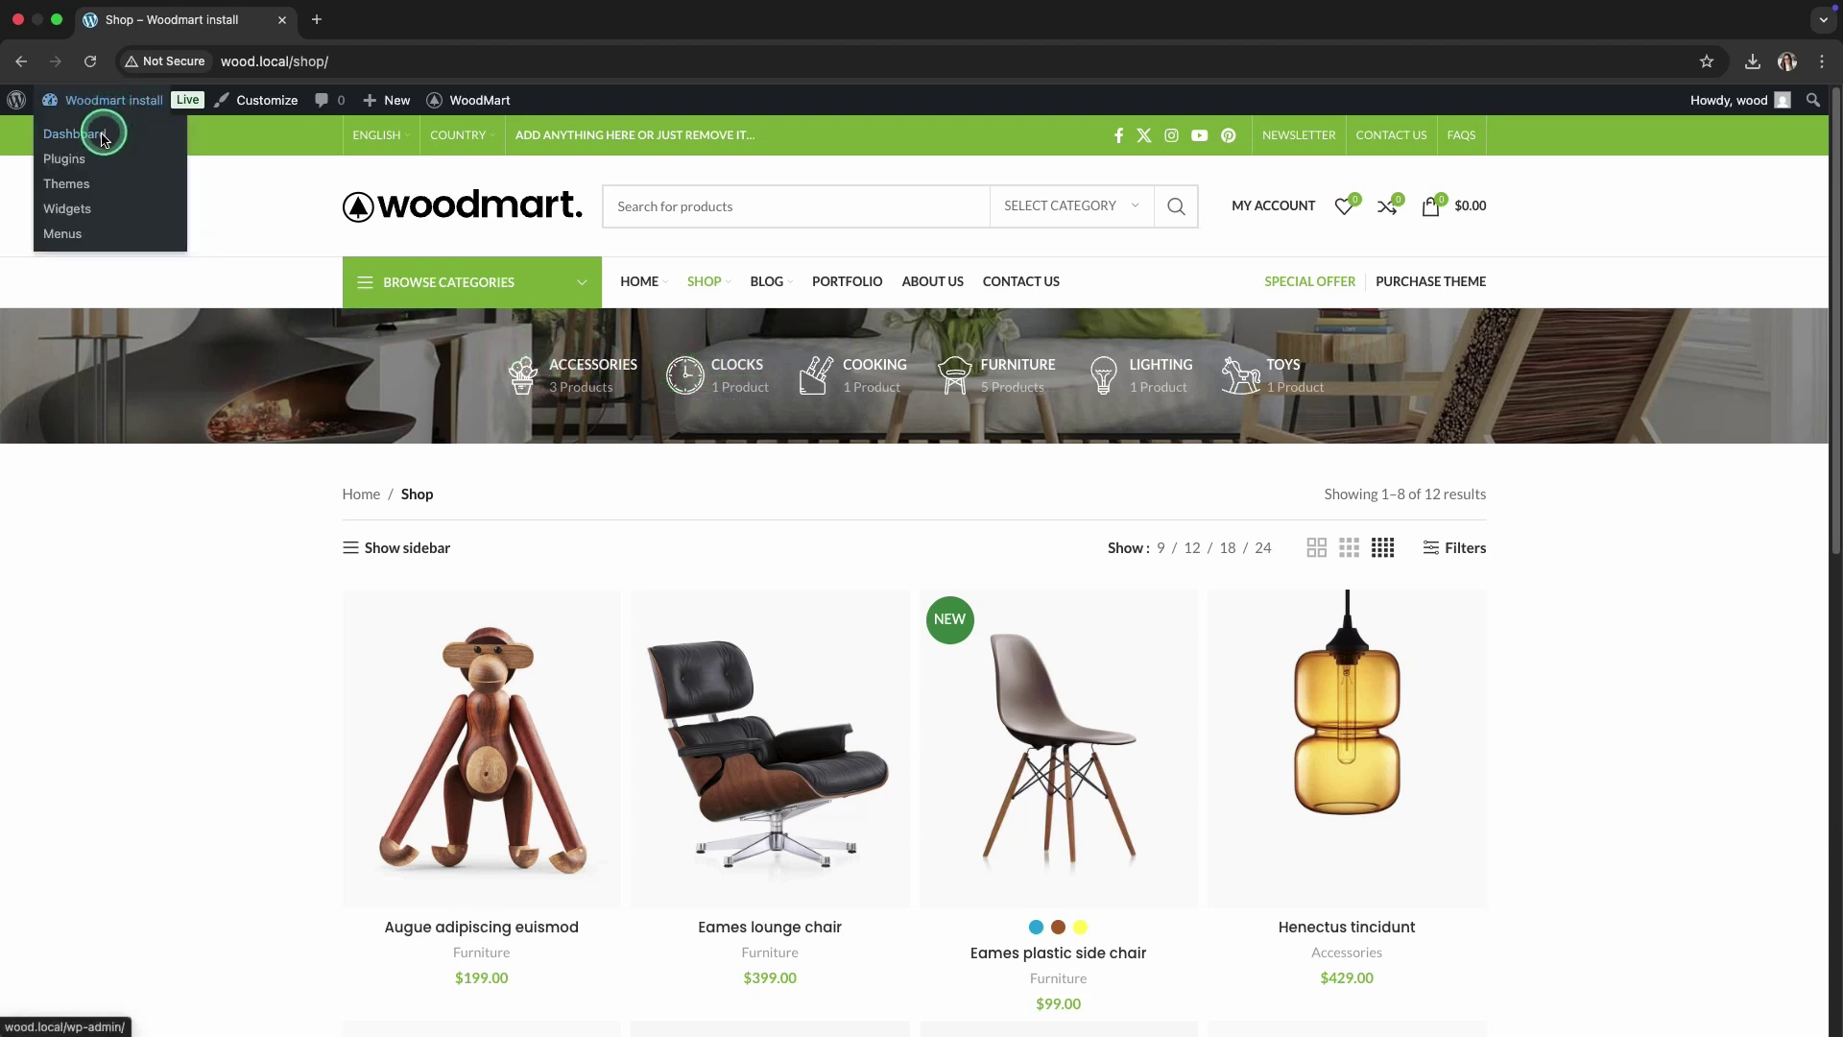
pyautogui.click(102, 140)
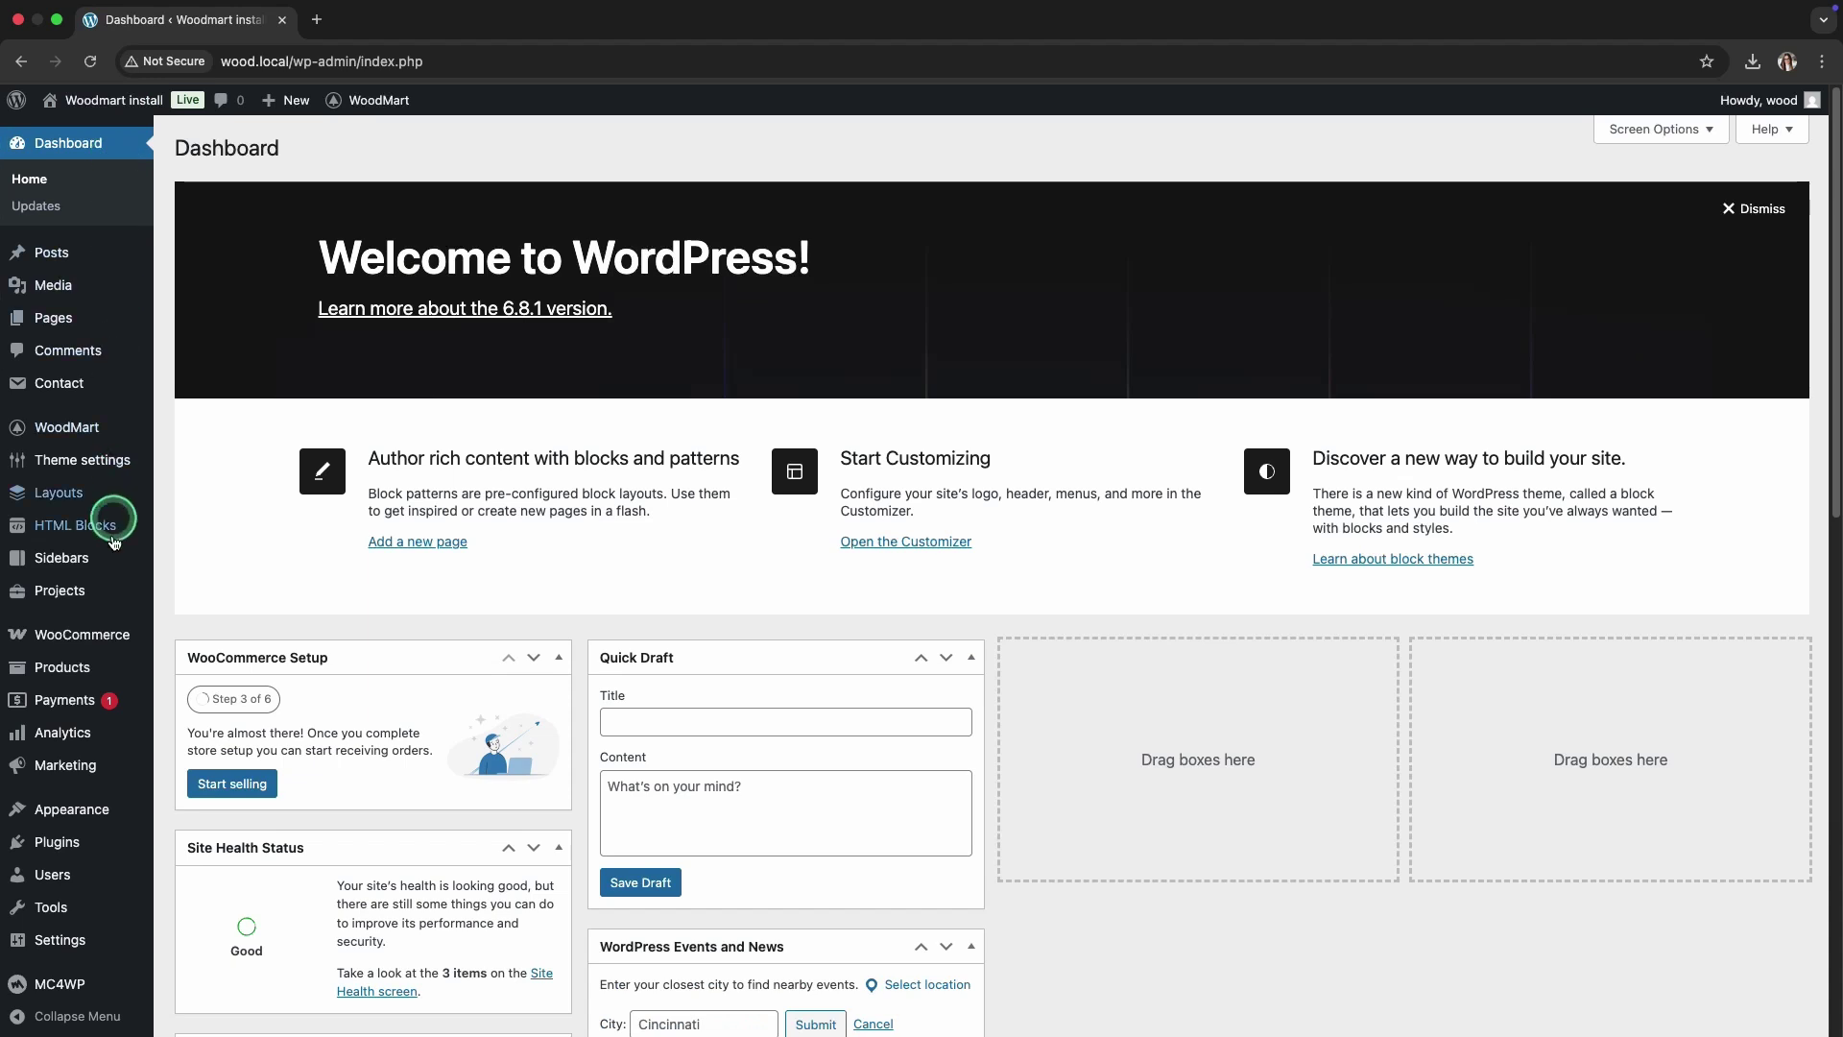
# Step: Set clock-title-bg-opt as the Clocks page title background, update, and visit the store
pyautogui.moveTo(106, 667)
pyautogui.click(198, 749)
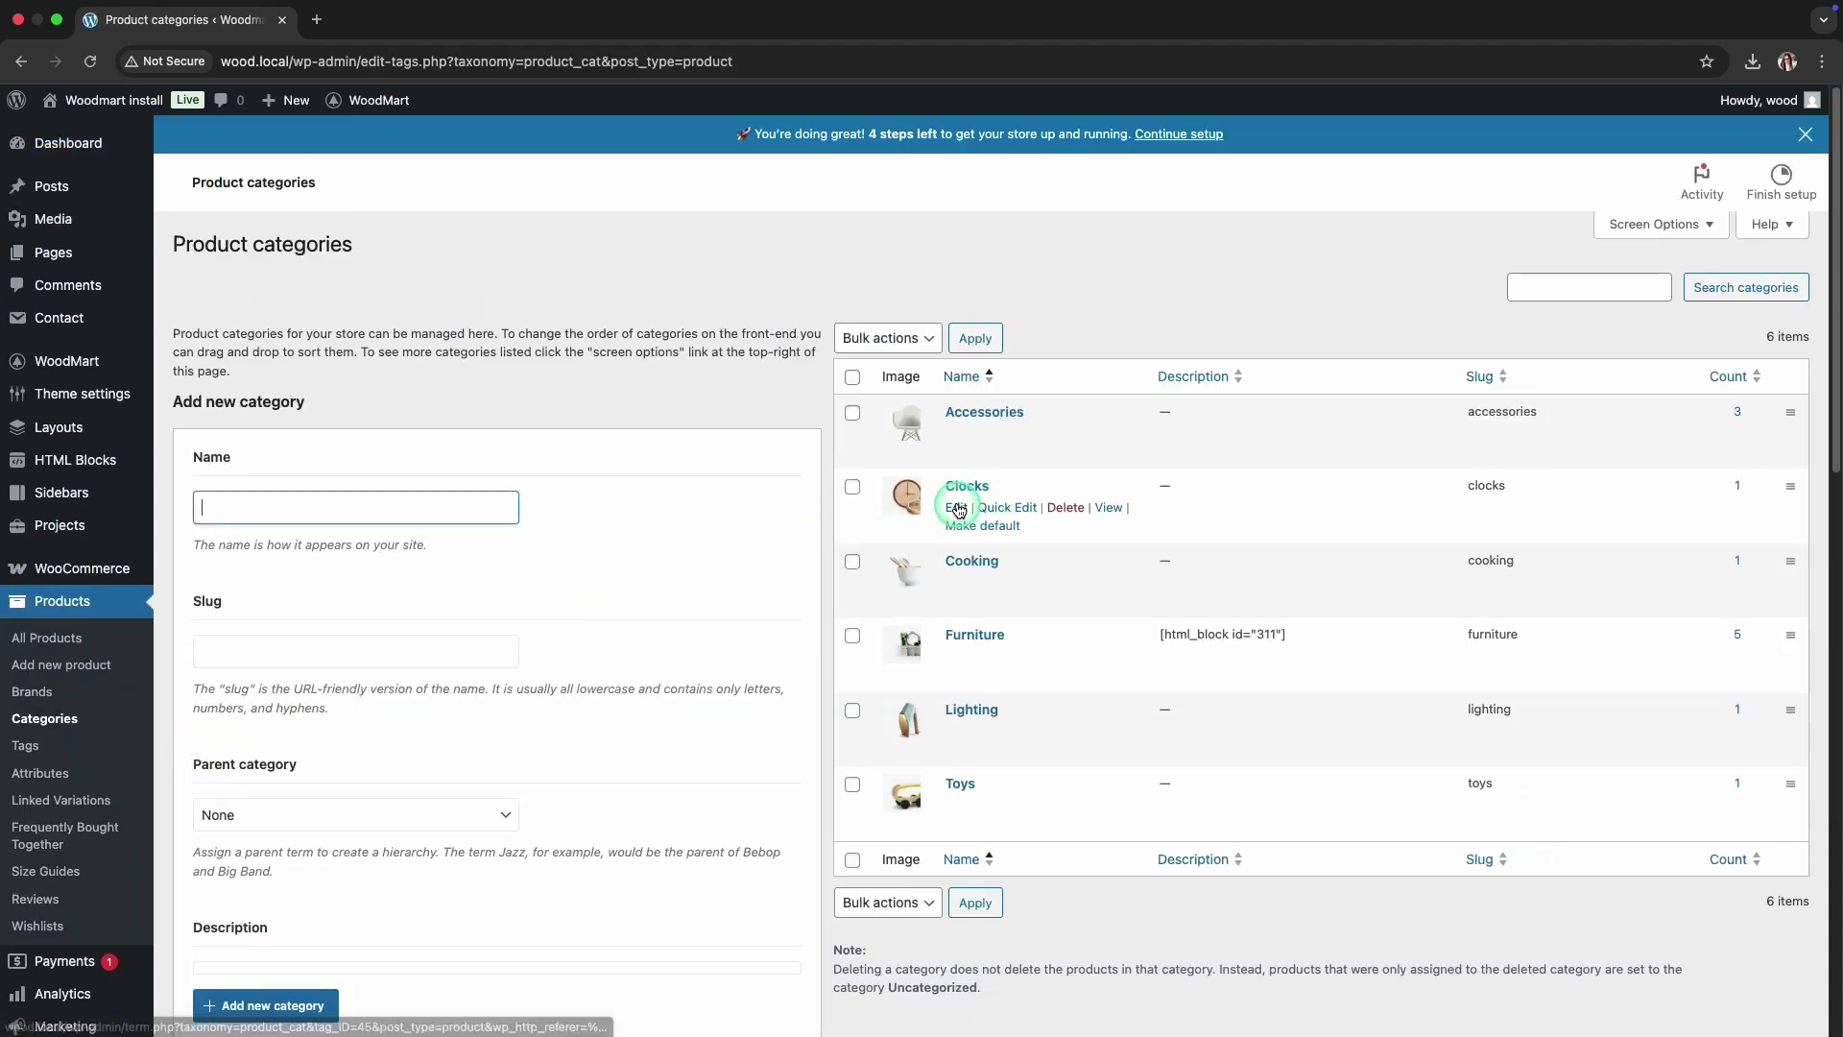
pyautogui.click(957, 505)
pyautogui.scroll(-3, 957, 506)
pyautogui.scroll(-5, 957, 506)
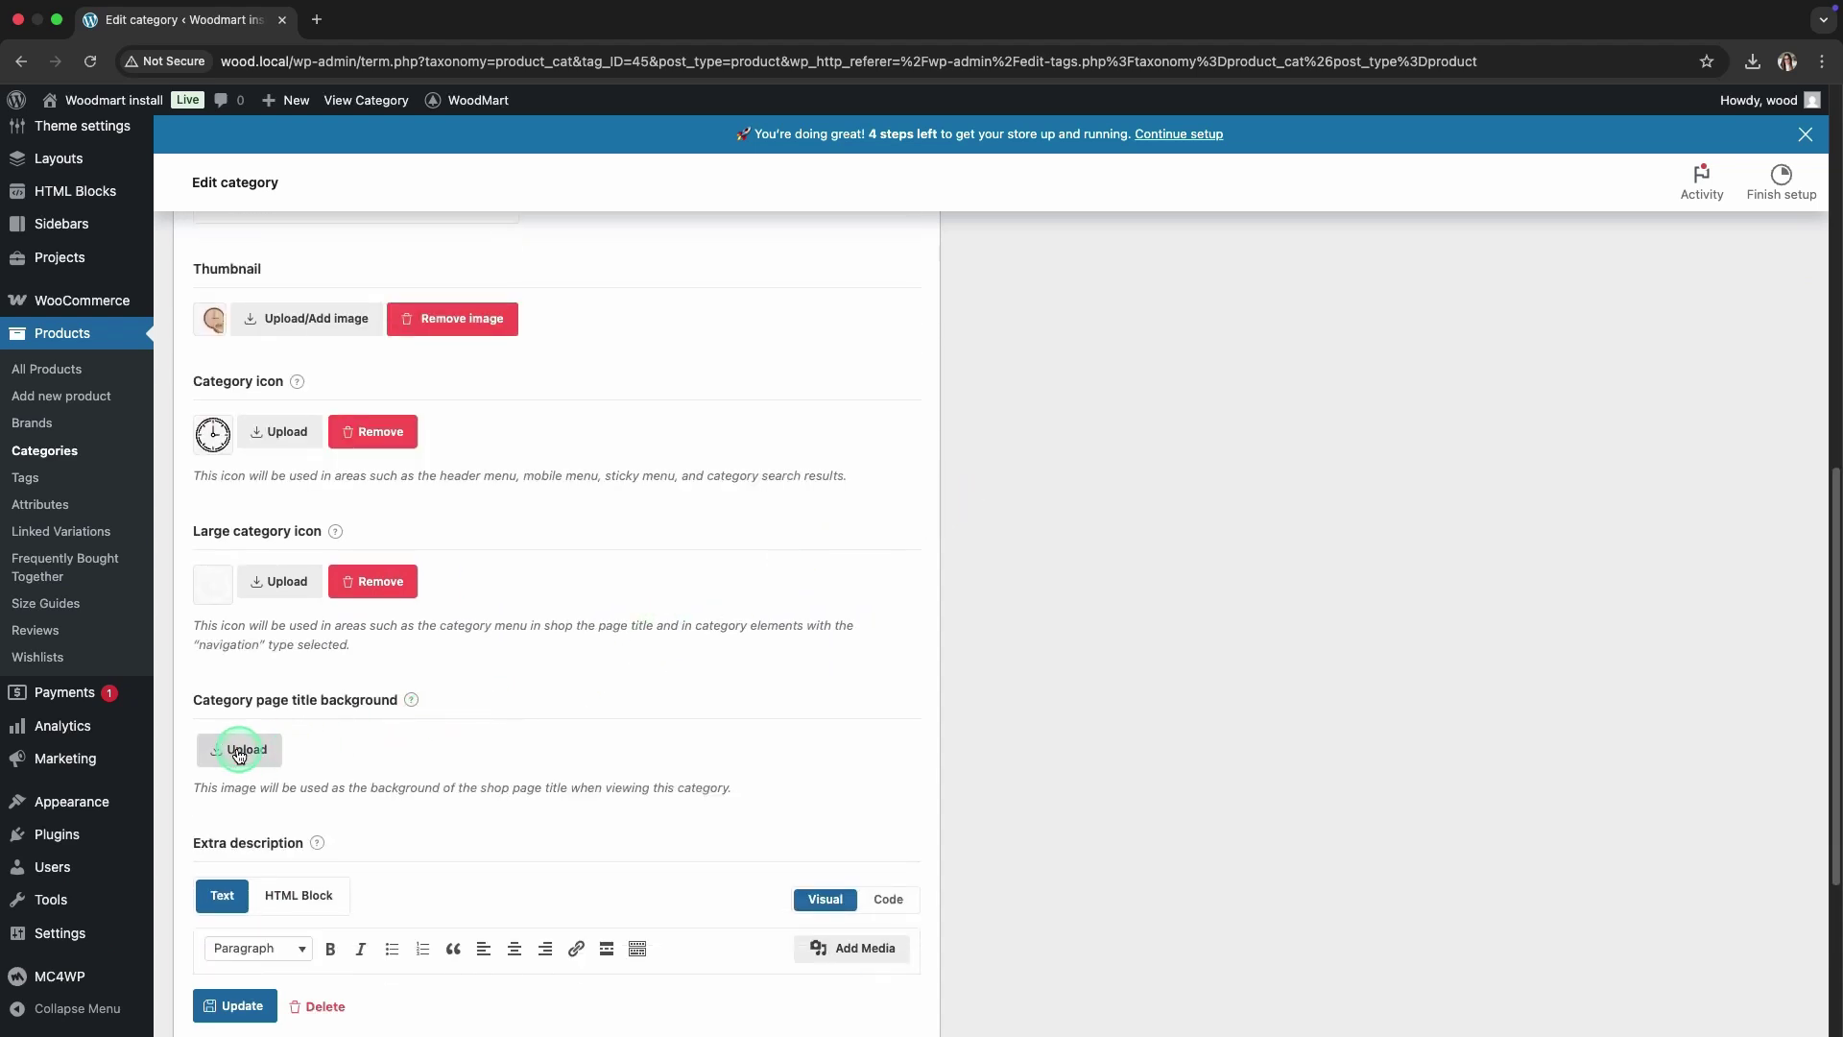
pyautogui.click(239, 751)
pyautogui.click(115, 339)
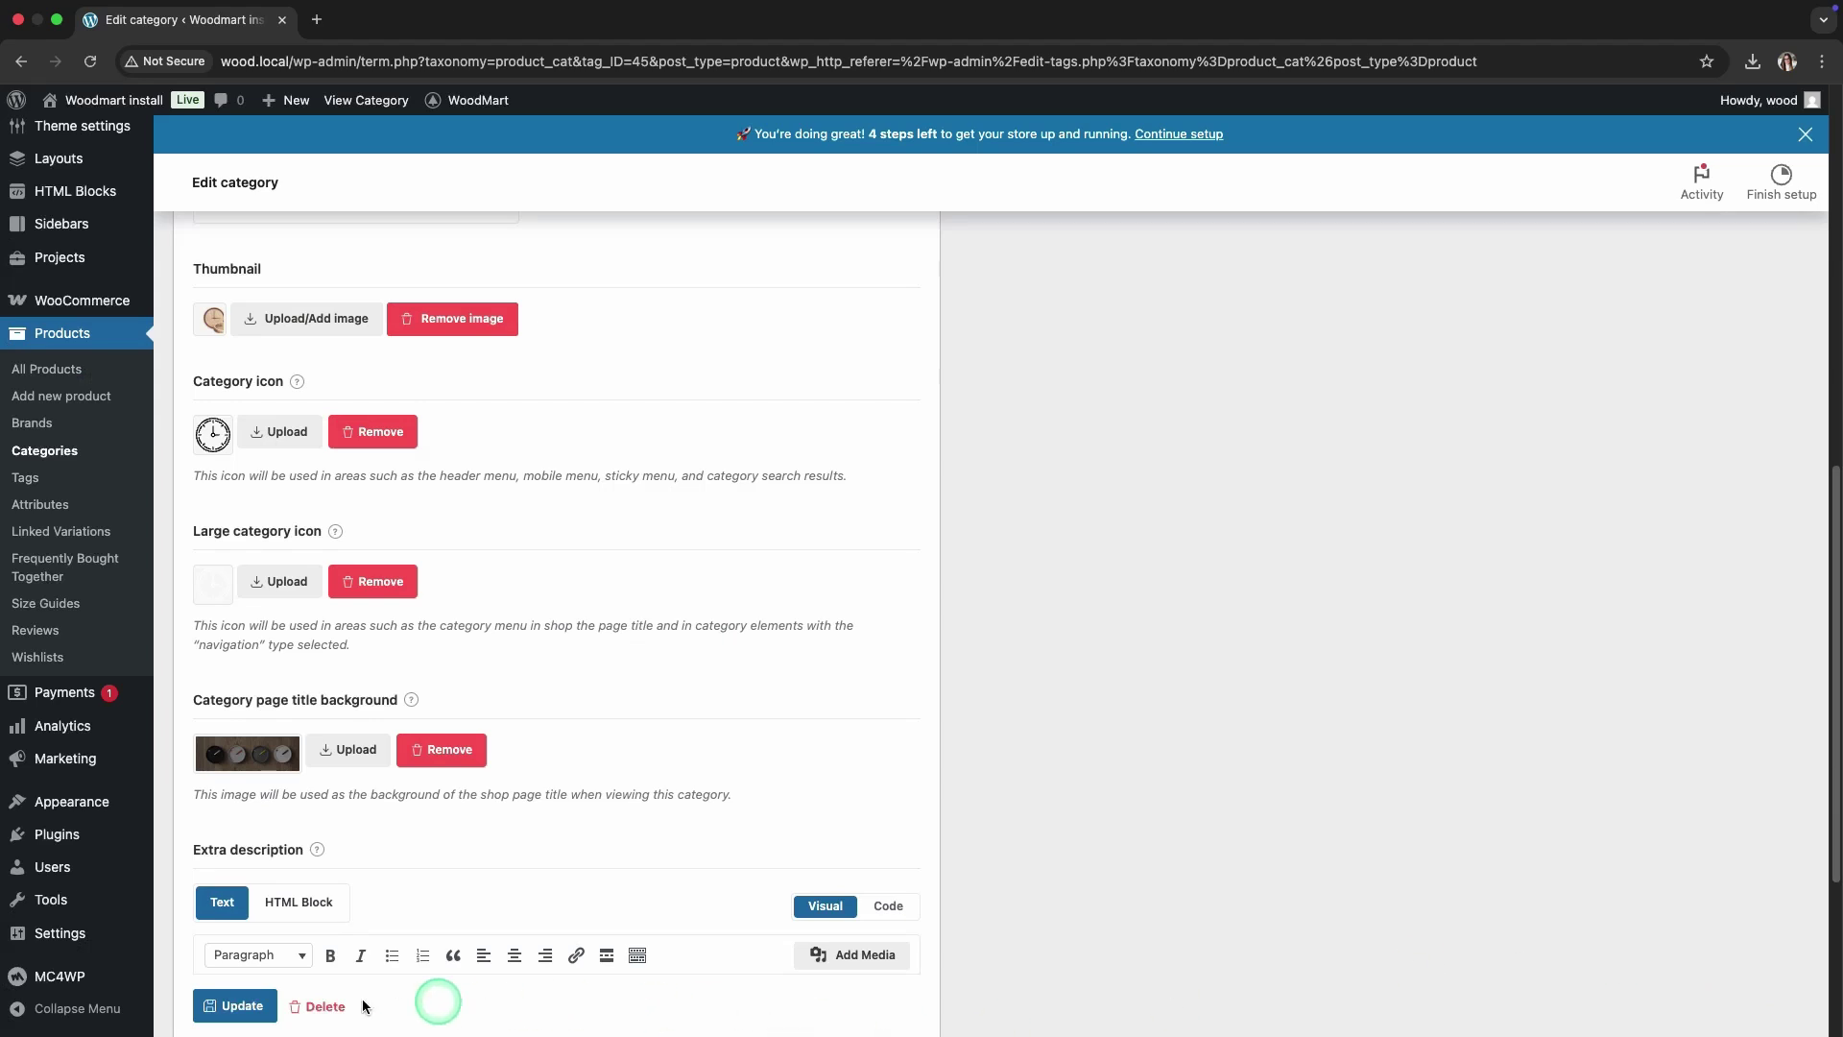
pyautogui.click(245, 1005)
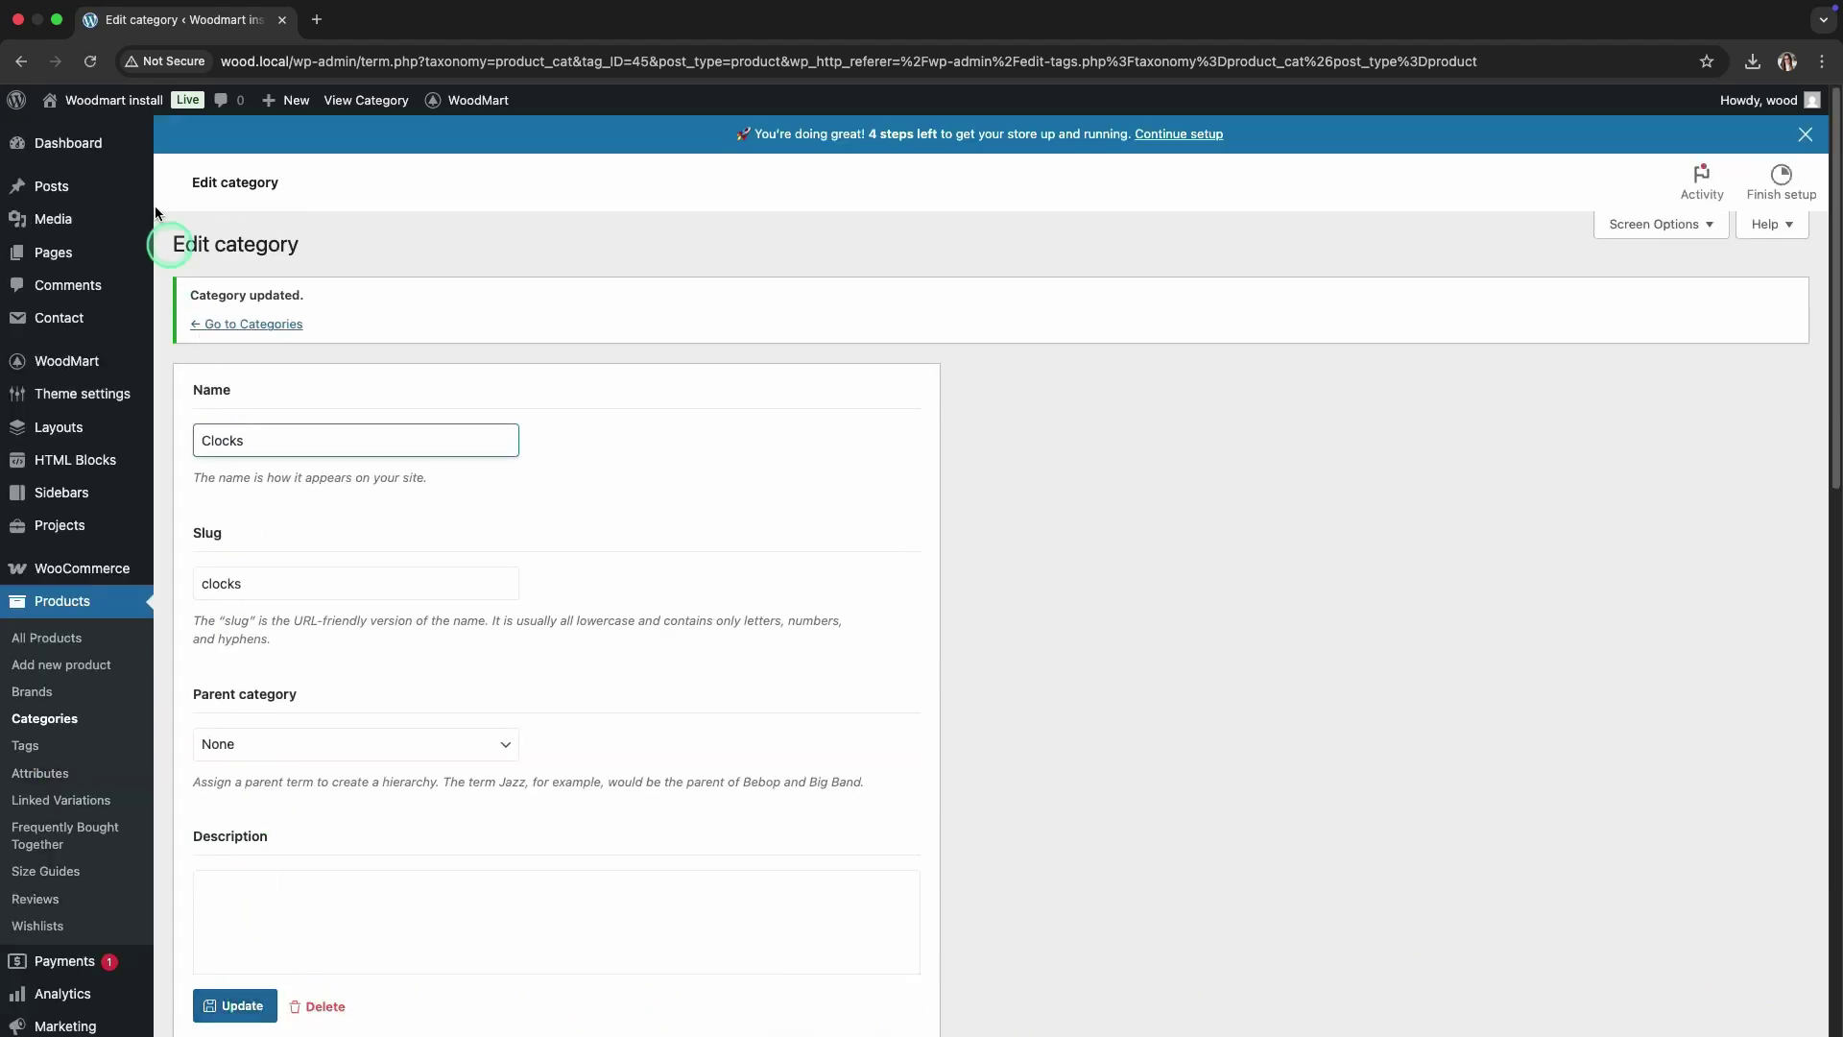
pyautogui.moveTo(110, 99)
pyautogui.click(74, 159)
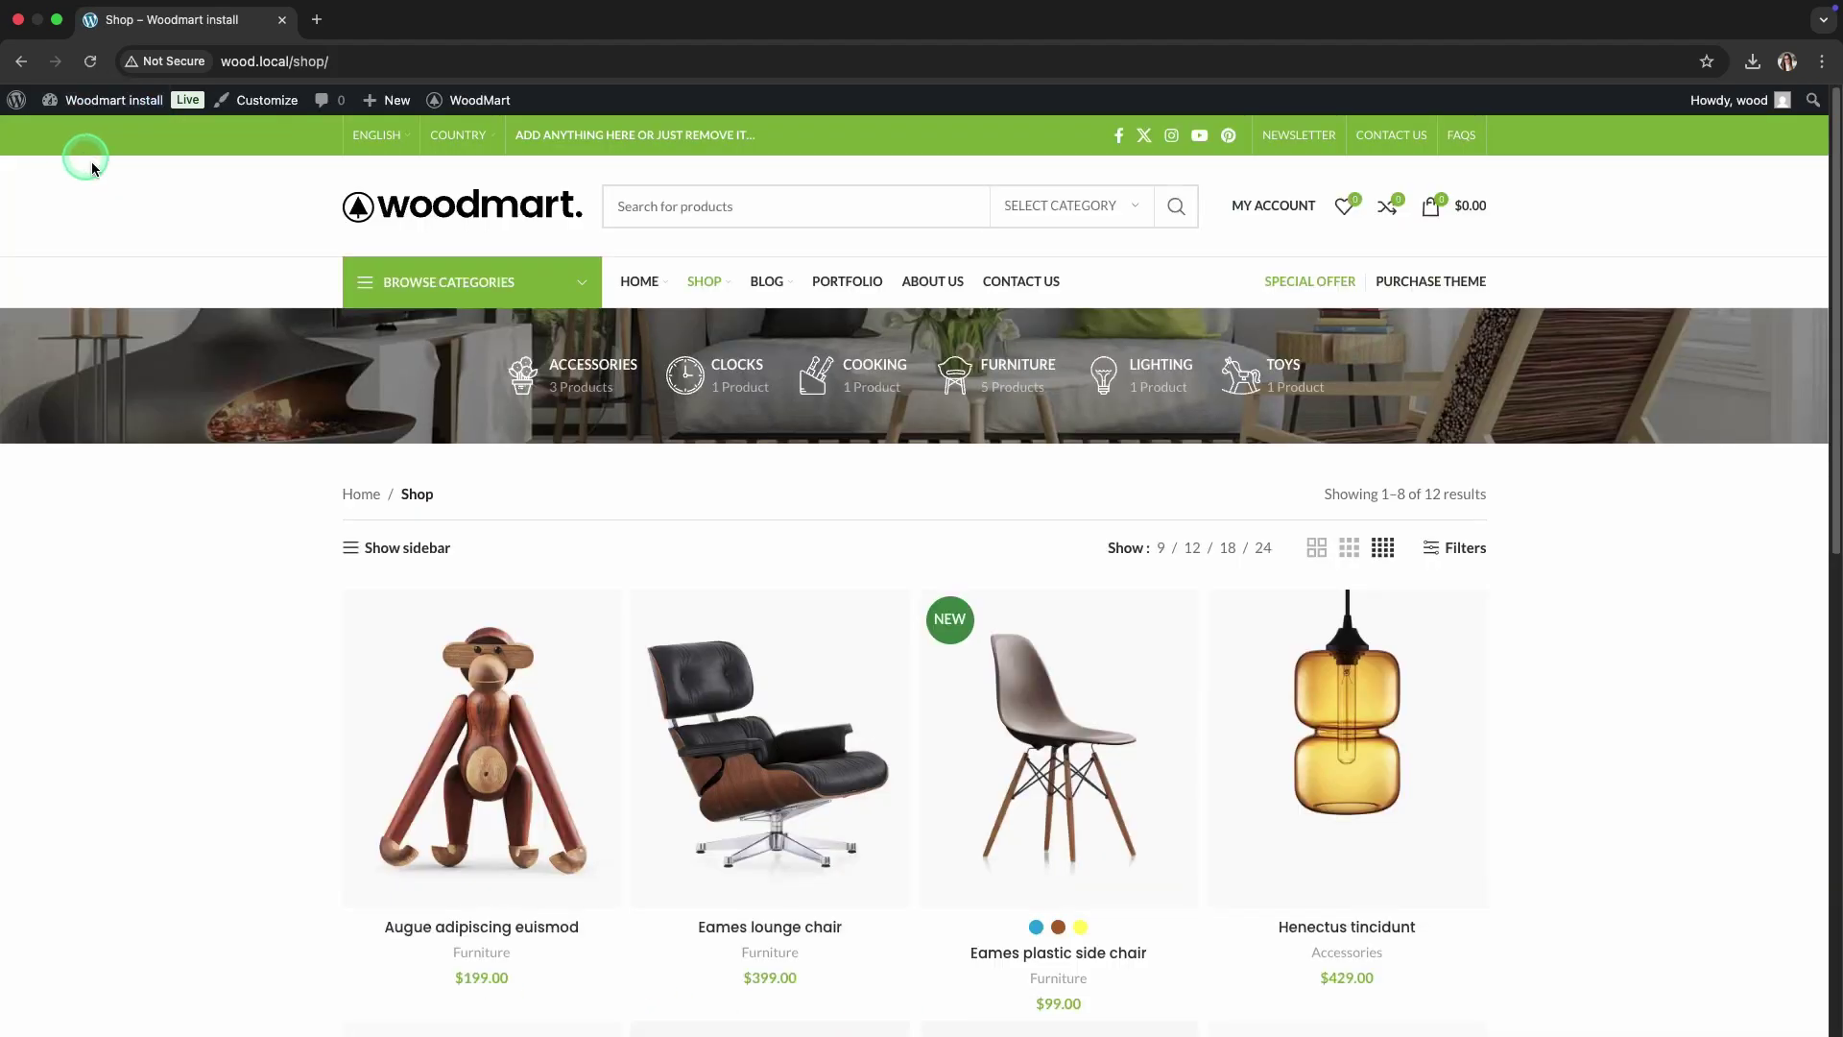
# Step: Open the Clocks category page to see its photo header, then go back to Shop
pyautogui.click(737, 384)
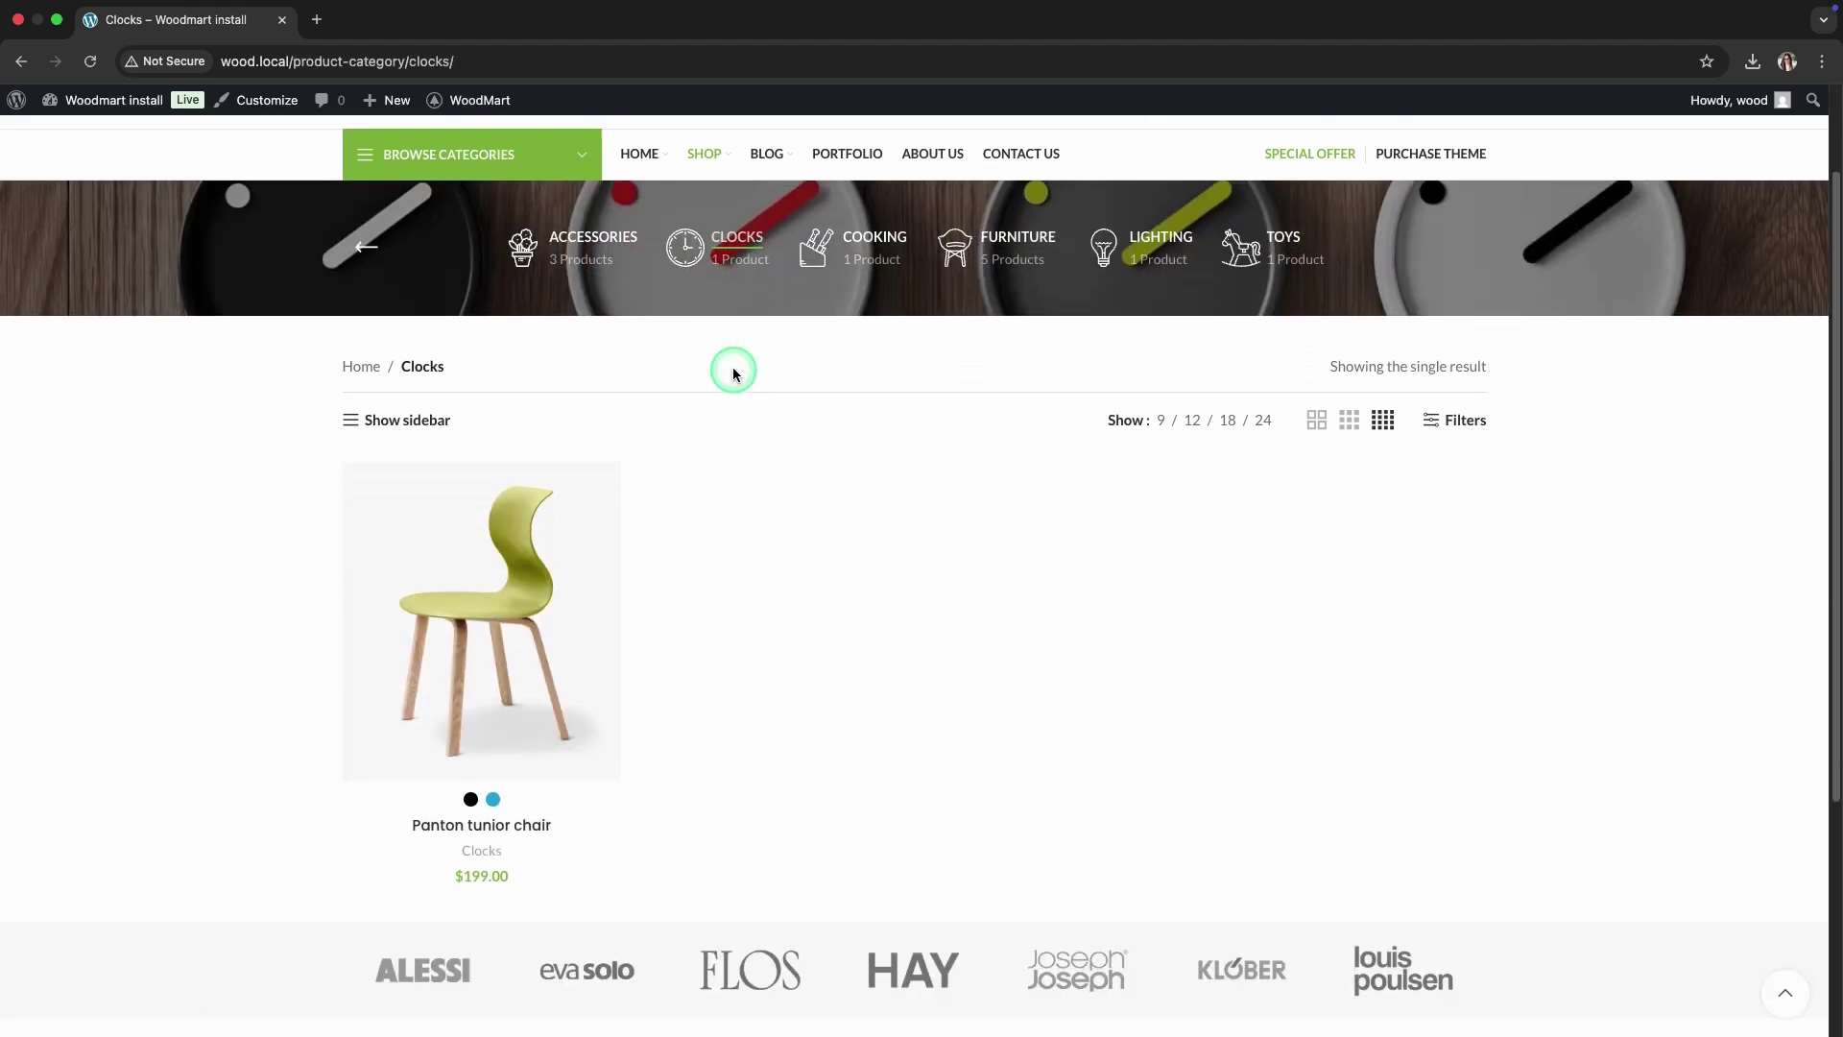
pyautogui.scroll(2, 733, 372)
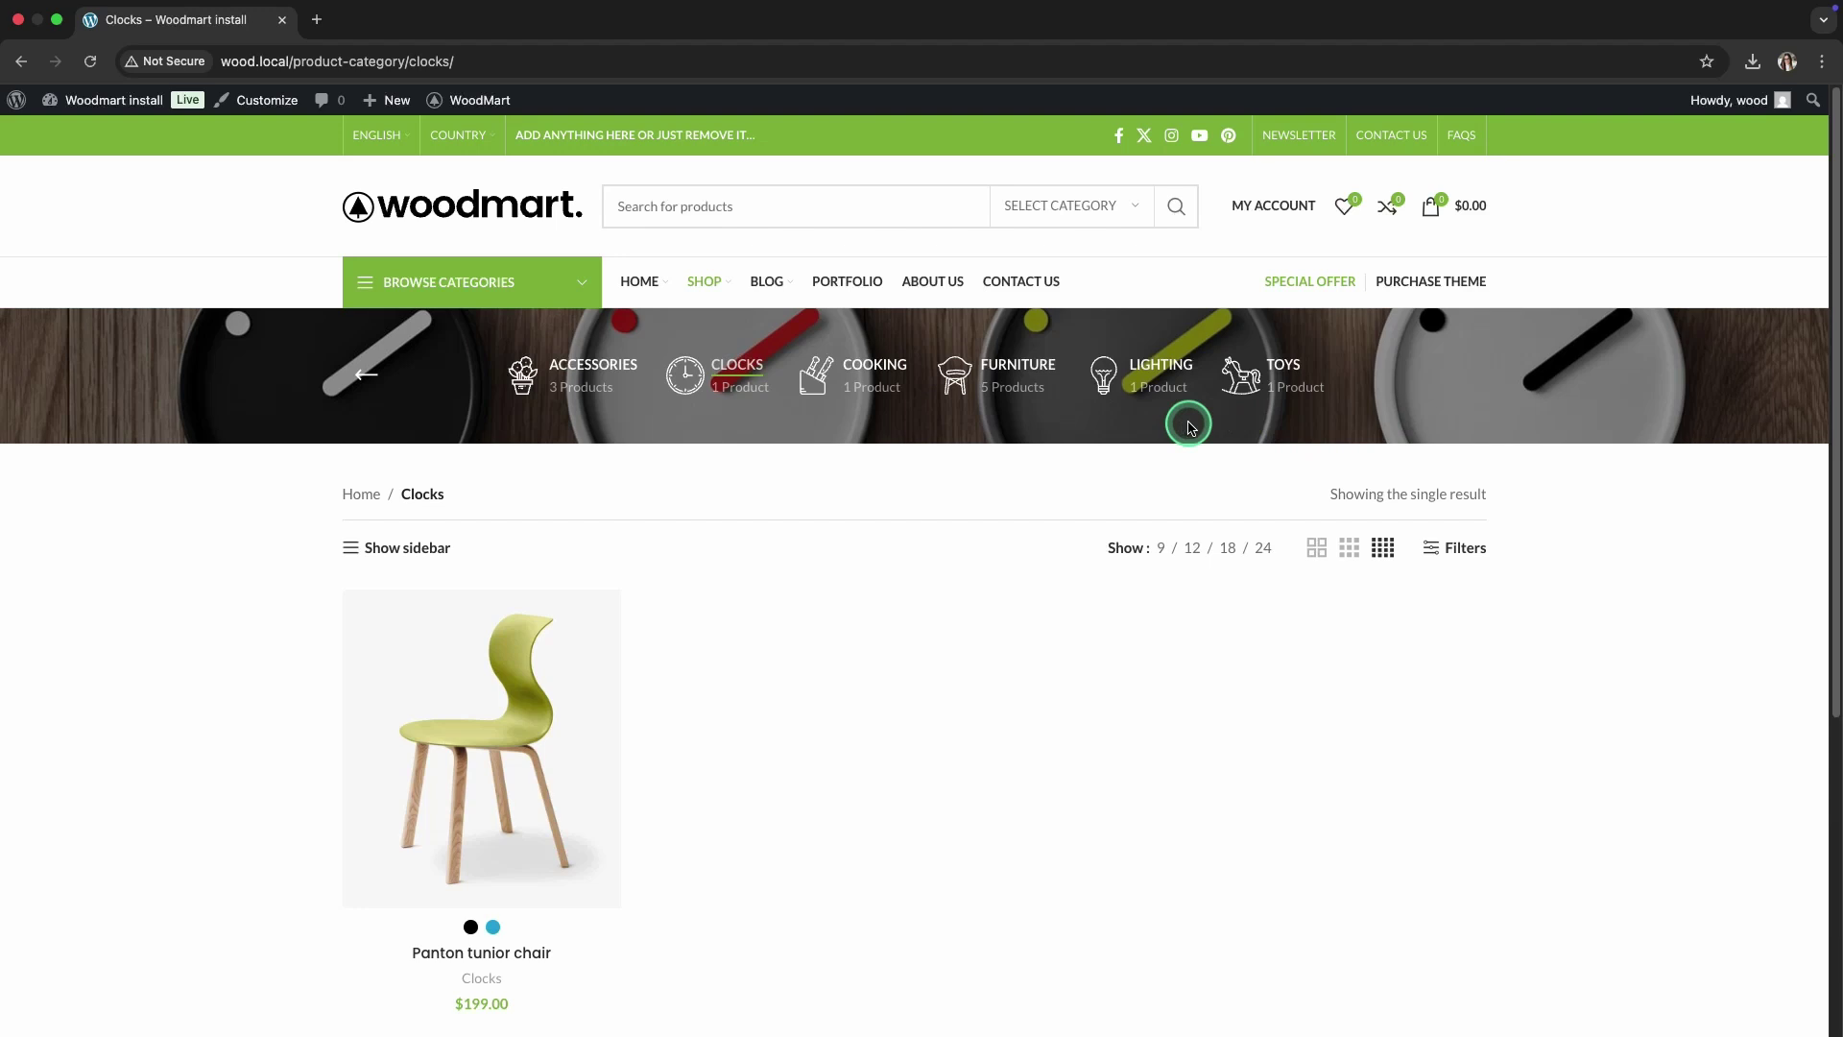
pyautogui.click(362, 374)
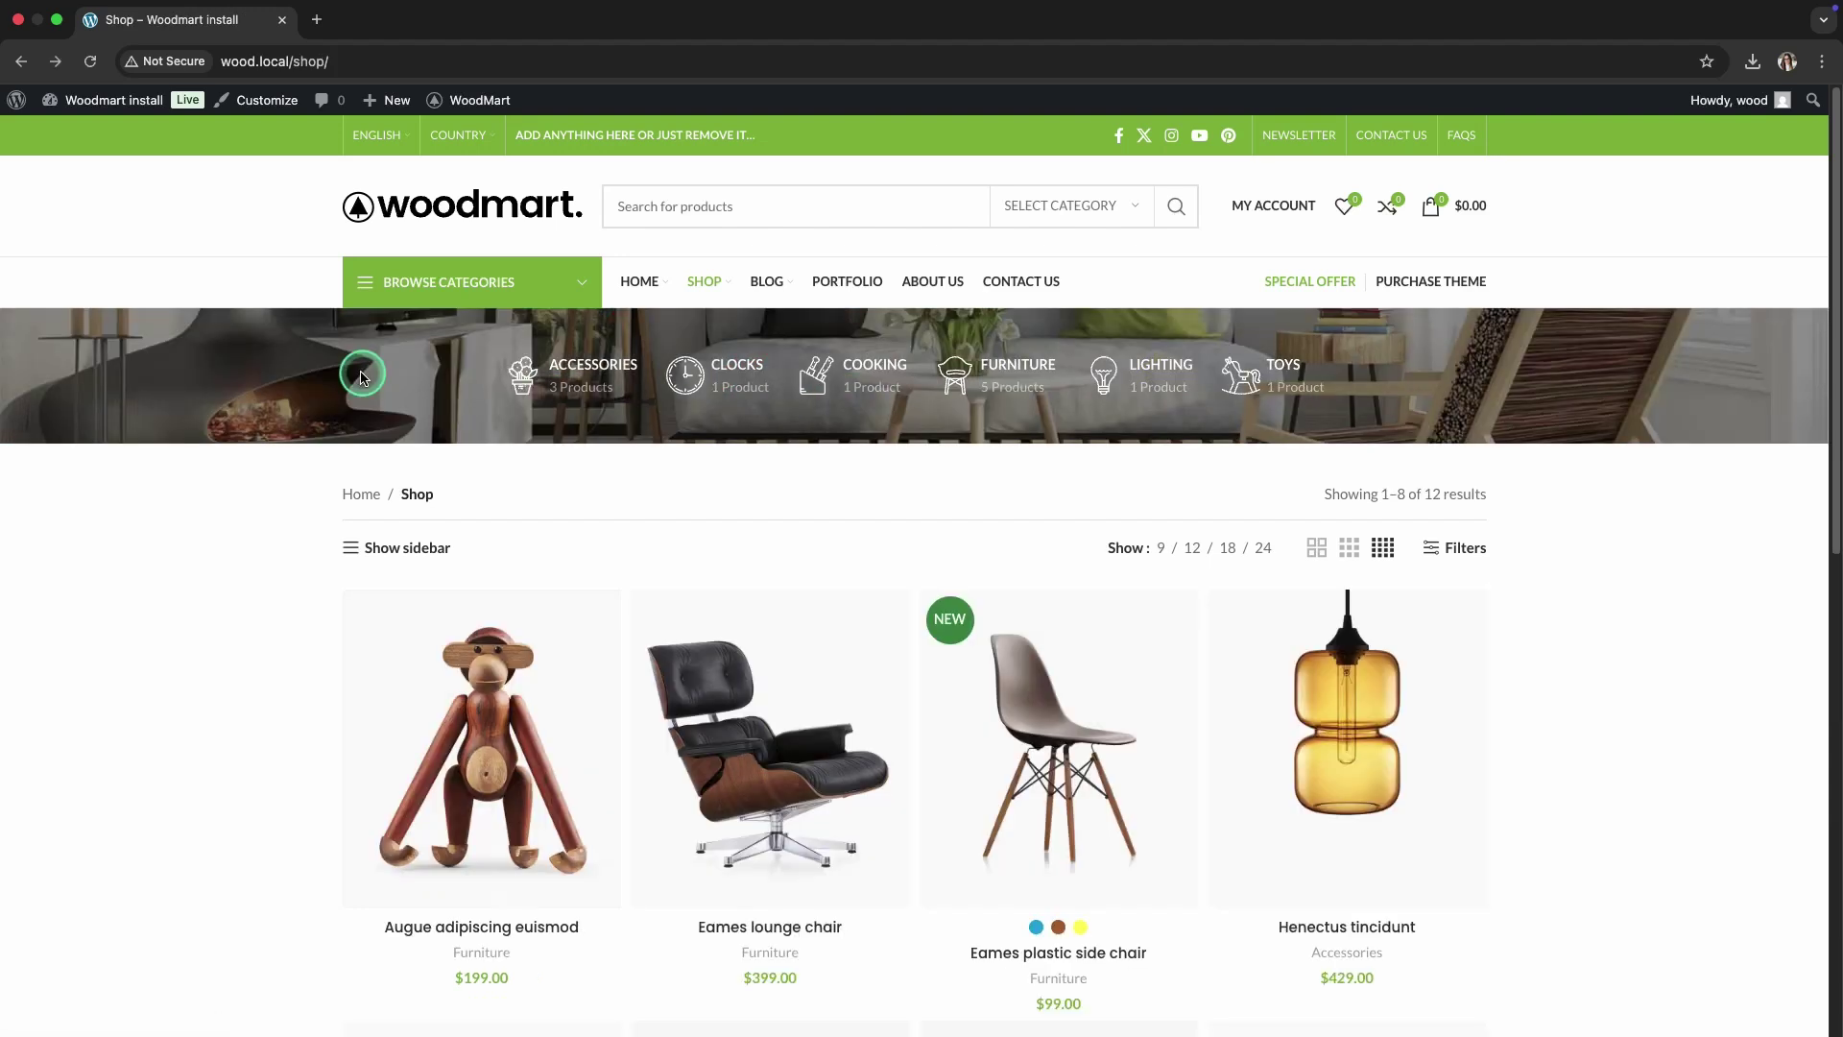